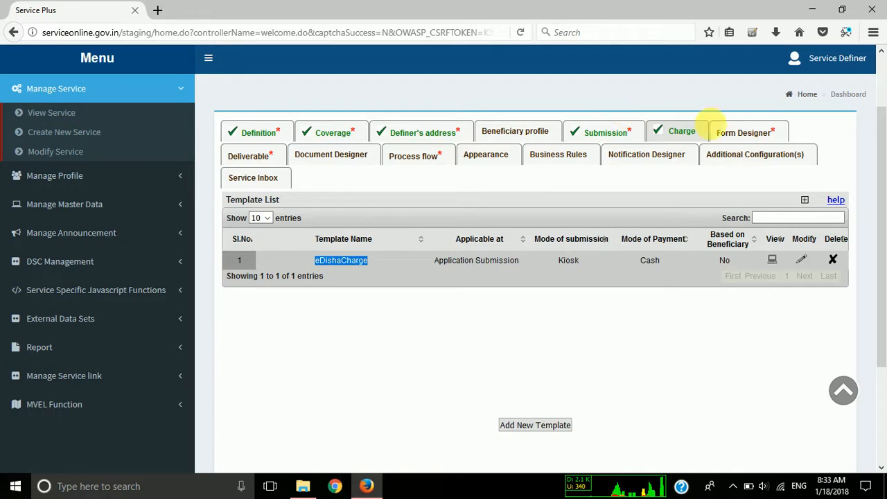
# Open the form designer for the service and name the new form template "Application Form Demo".
pyautogui.click(743, 132)
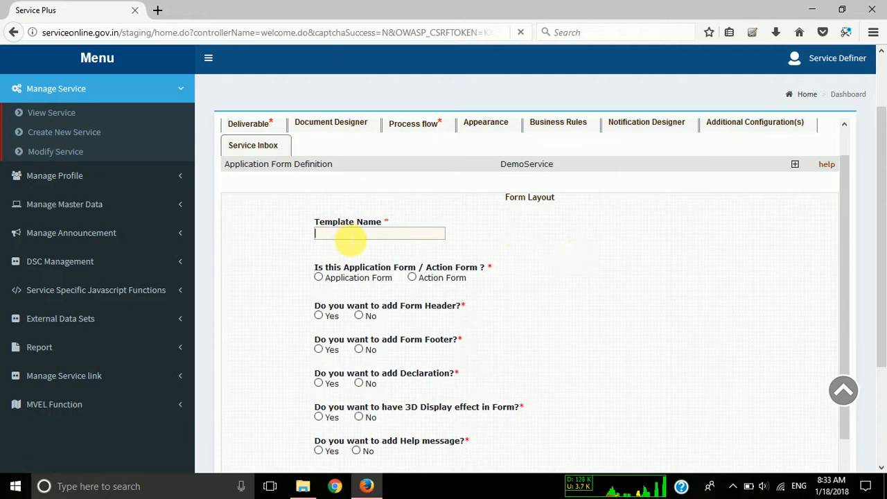
pyautogui.write('Application Form')
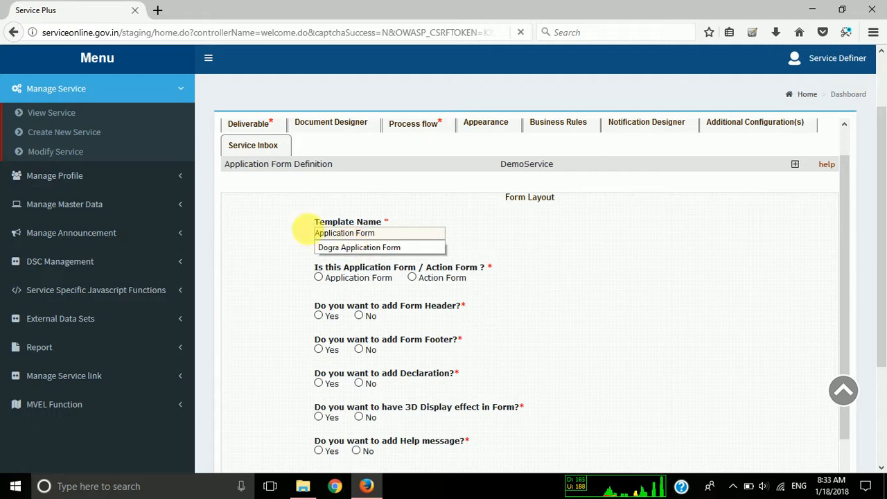
pyautogui.click(280, 223)
pyautogui.scroll(-1, 294, 248)
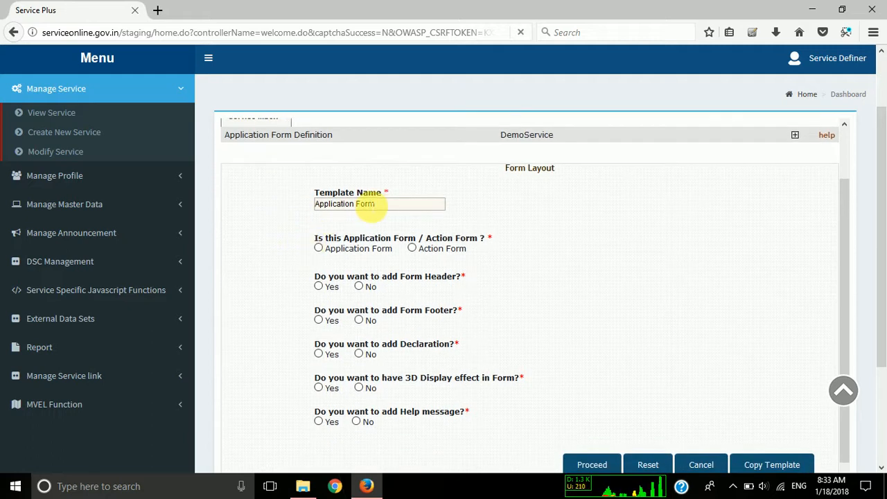
pyautogui.click(383, 204)
pyautogui.write('Demo')
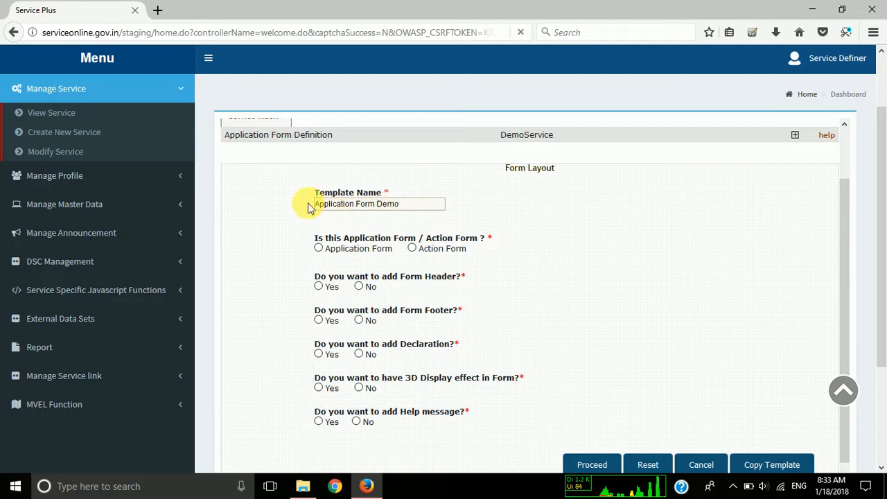
pyautogui.moveTo(333, 208); pyautogui.dragTo(266, 211)
pyautogui.click(266, 210)
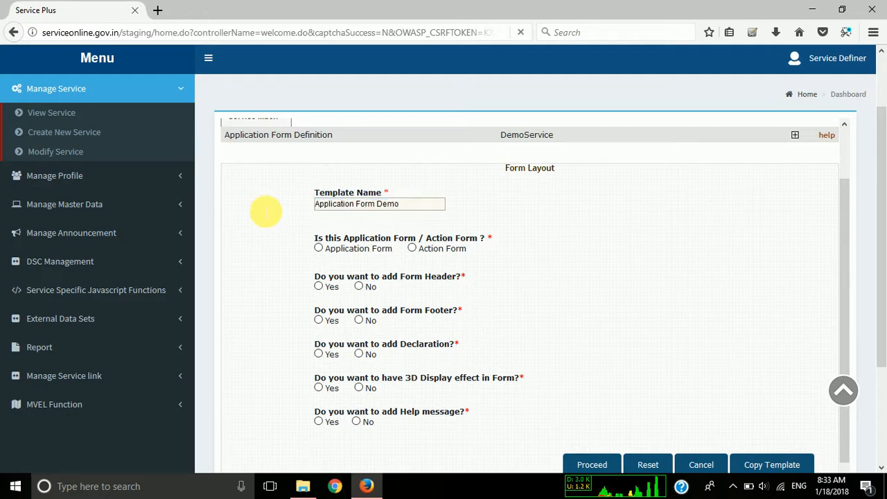
pyautogui.moveTo(414, 207); pyautogui.dragTo(257, 214)
pyautogui.click(254, 214)
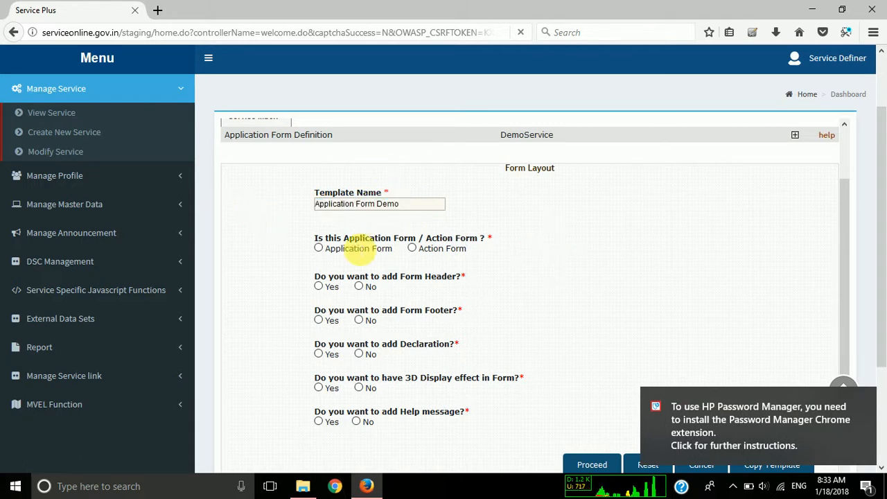
pyautogui.moveTo(413, 205); pyautogui.dragTo(224, 232)
pyautogui.click(224, 232)
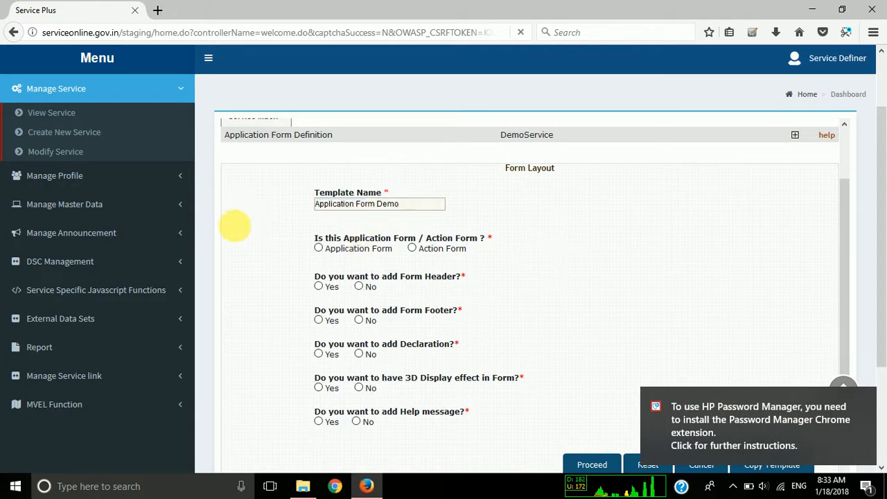
pyautogui.rightClick(317, 254)
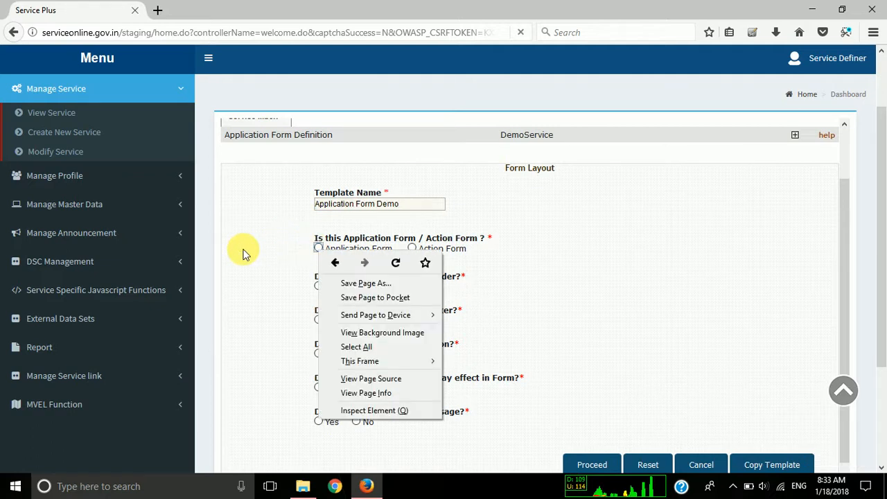
pyautogui.click(243, 254)
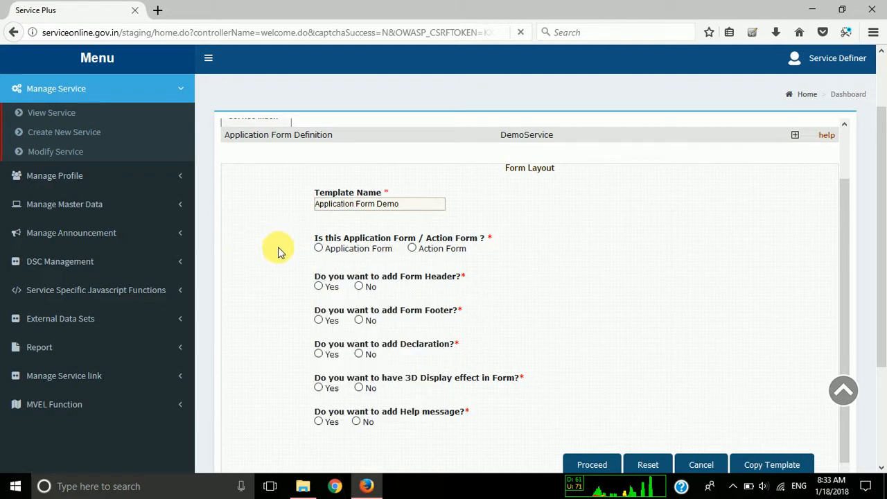
# Set the template type to Application Form and choose Yes for adding a form header.
pyautogui.click(317, 248)
pyautogui.scroll(-1, 253, 293)
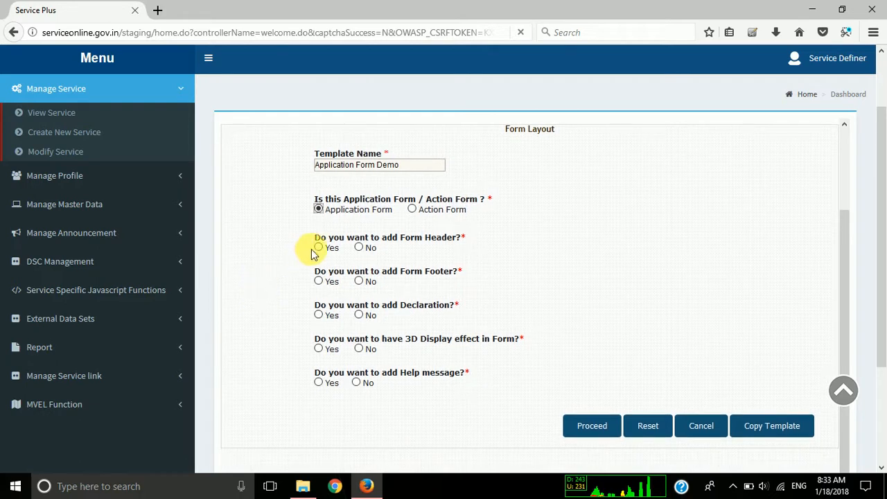
pyautogui.click(318, 248)
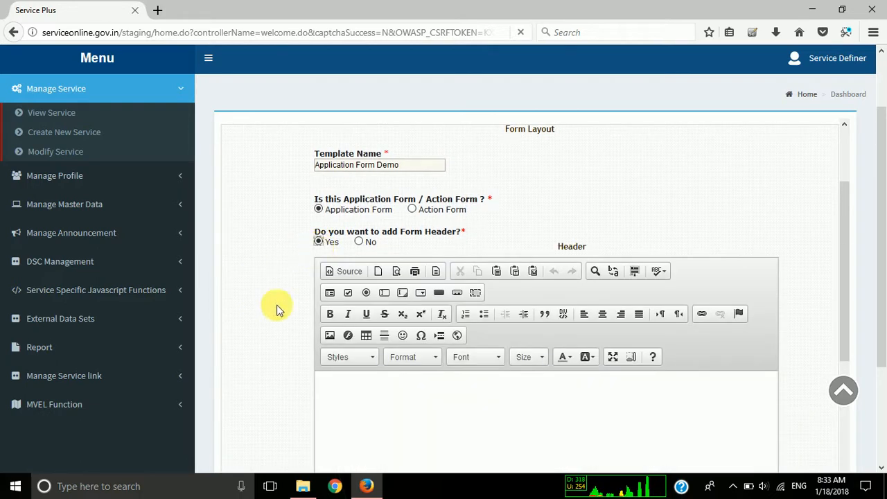
pyautogui.scroll(-1, 277, 307)
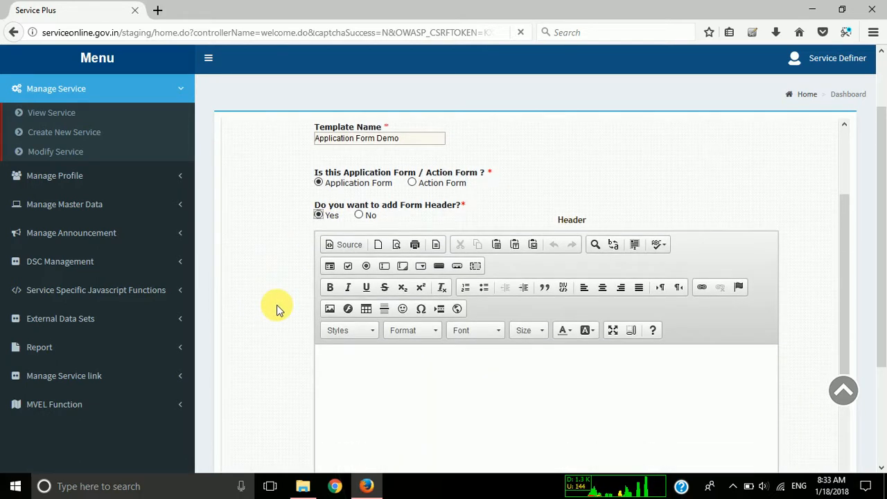
pyautogui.scroll(-1, 282, 339)
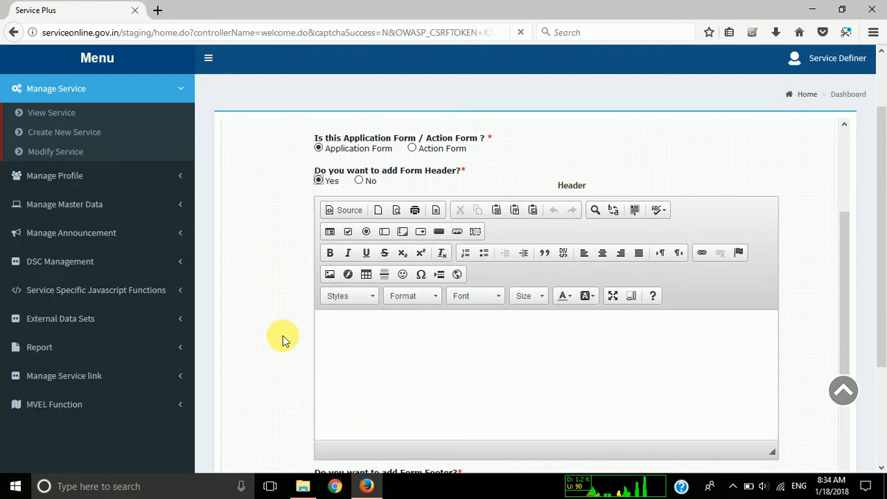
# Enter "Application Data Entry For Demo" as the form header text.
pyautogui.click(390, 358)
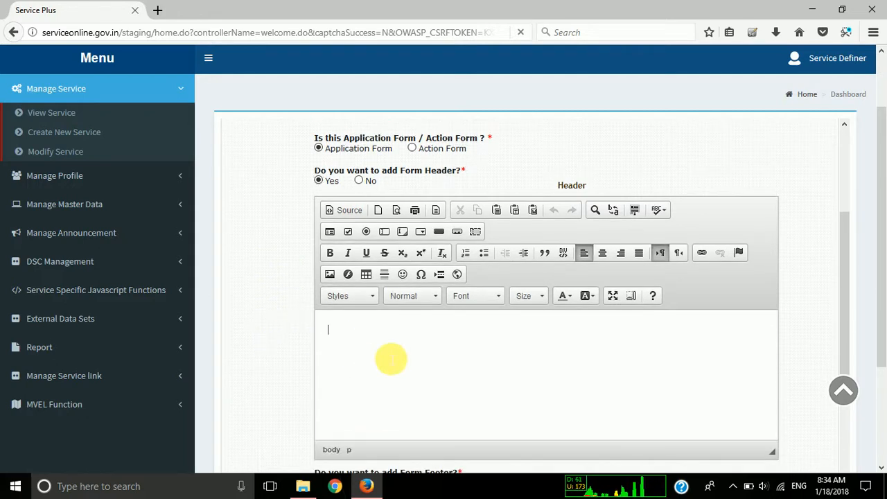
pyautogui.write('Applicati')
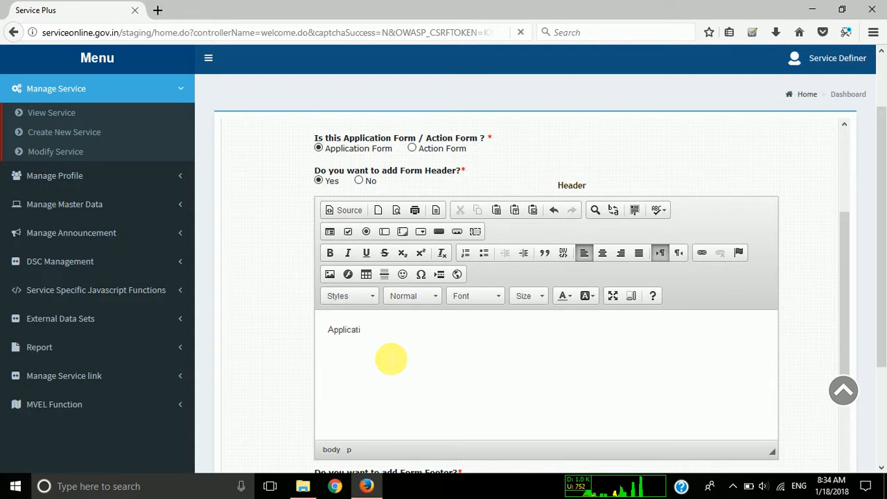
pyautogui.write('on Data Entr')
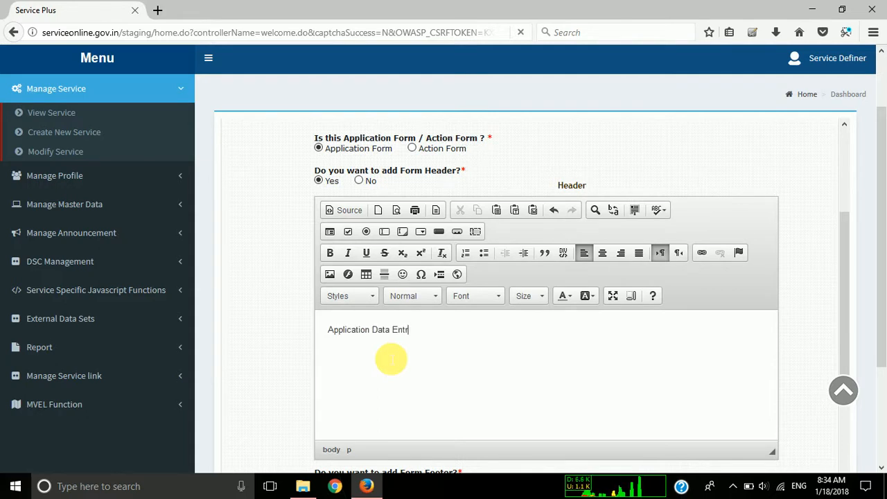
pyautogui.write('y For De')
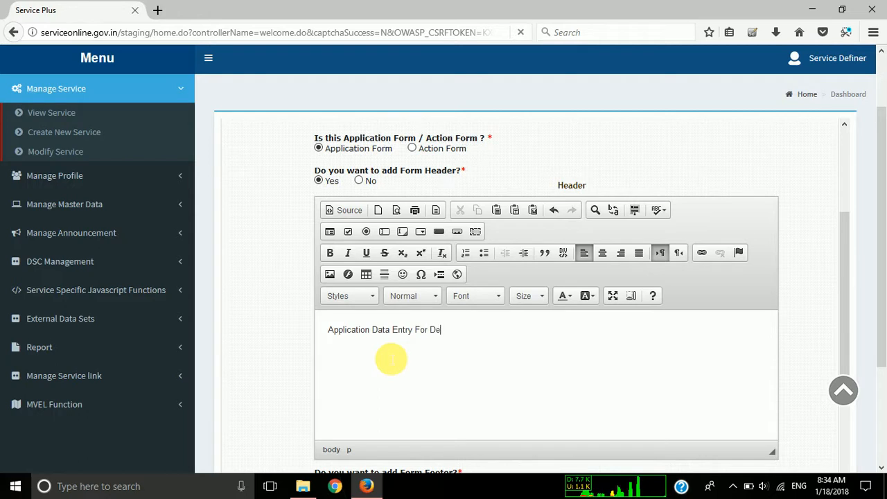
pyautogui.write('mo')
# Format all of the header text in Courier New at font size 14.
pyautogui.hotkey('ctrl', 'a')
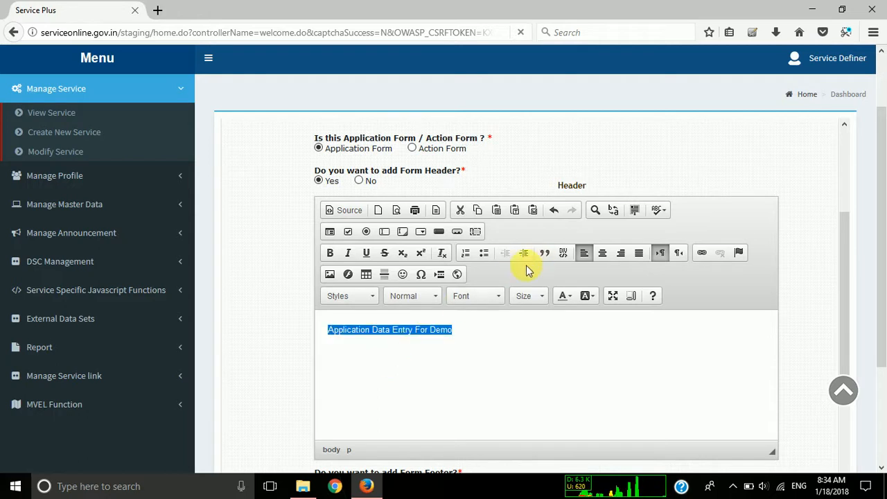
pyautogui.click(530, 295)
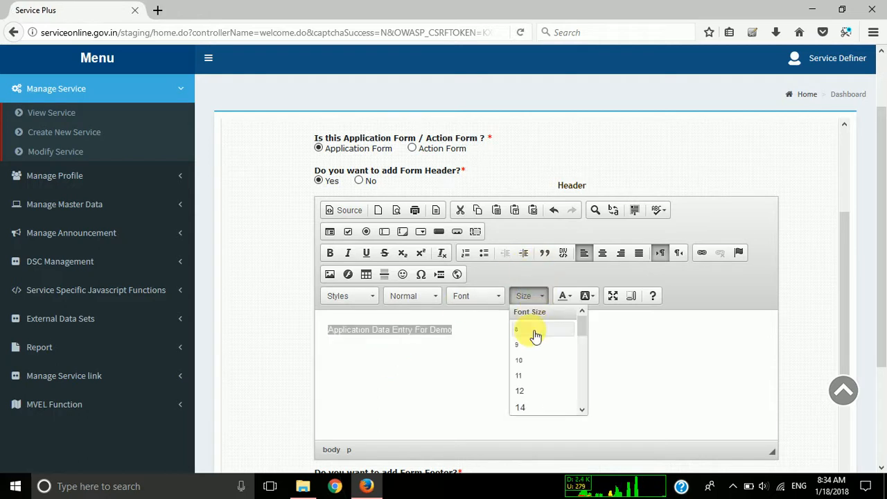
pyautogui.click(534, 406)
pyautogui.click(464, 301)
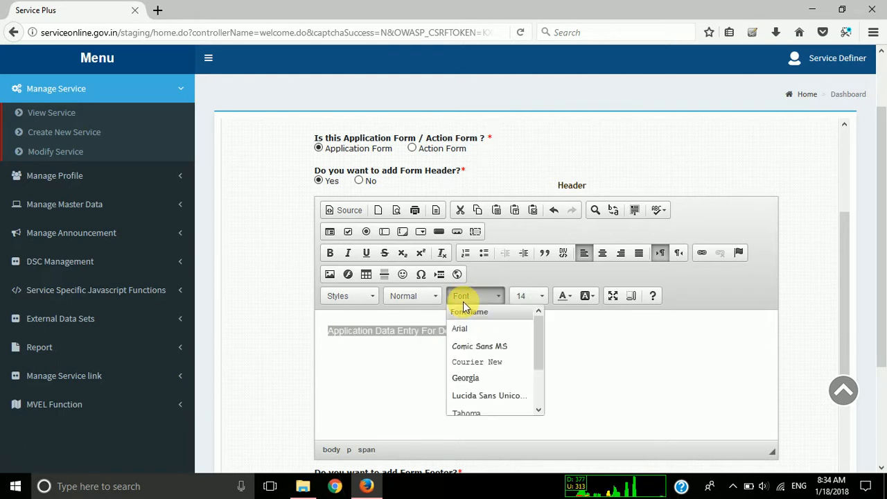
pyautogui.click(492, 363)
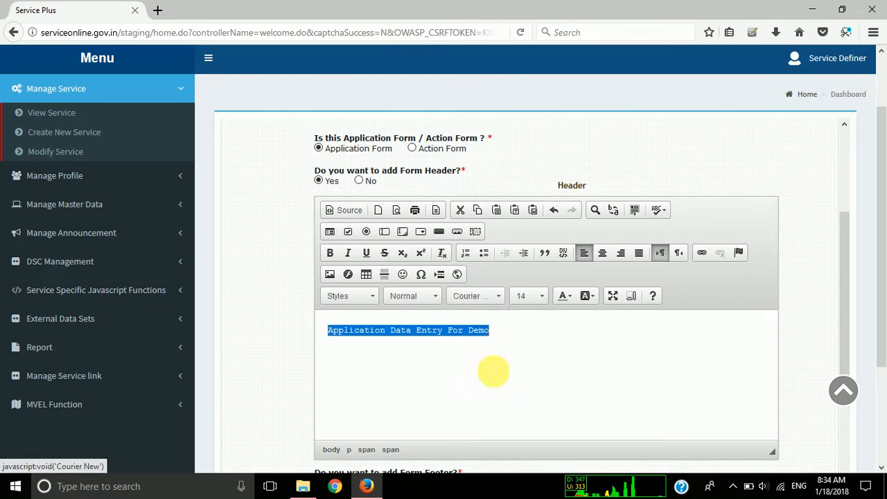
# Apply the Heading 1 paragraph format to the header text.
pyautogui.click(412, 296)
pyautogui.click(423, 348)
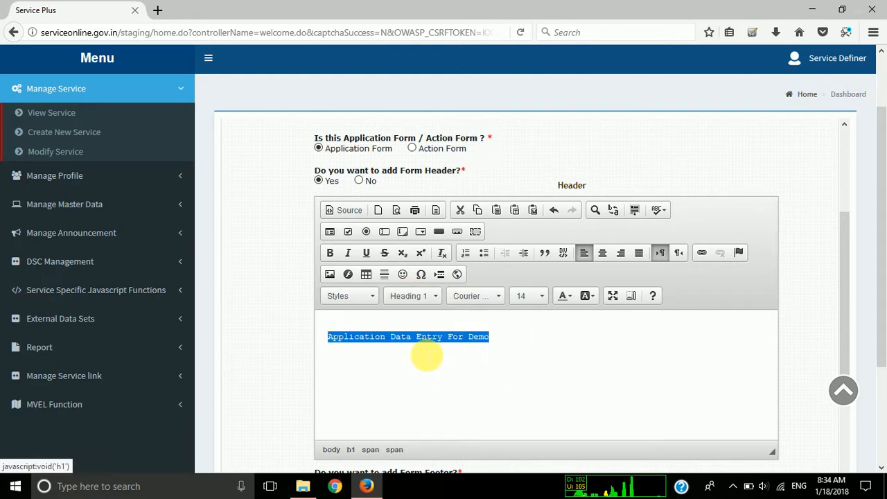
pyautogui.click(349, 300)
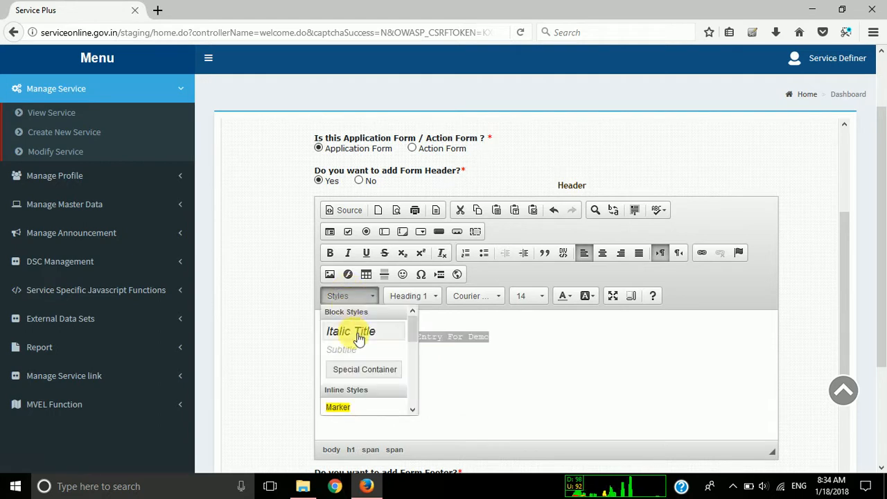
pyautogui.click(488, 337)
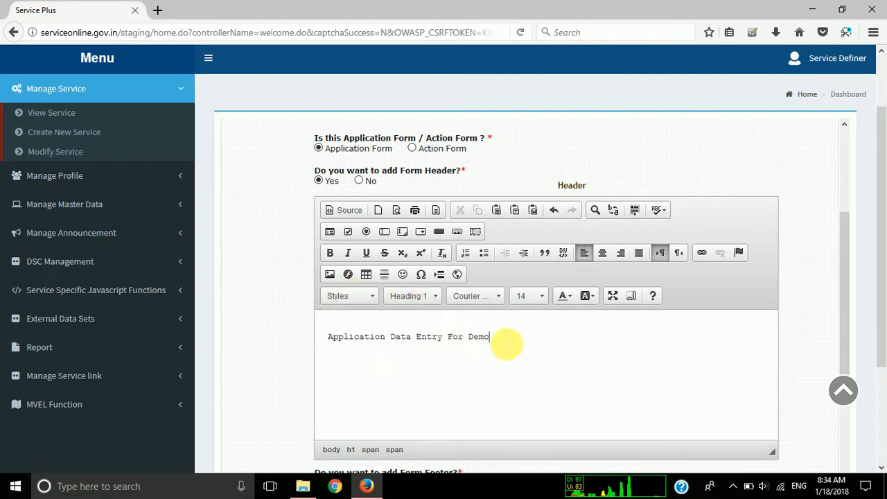
# Set the whole header text to font size 22 and its paragraph format to Normal.
pyautogui.moveTo(513, 339); pyautogui.dragTo(178, 348)
pyautogui.click(525, 298)
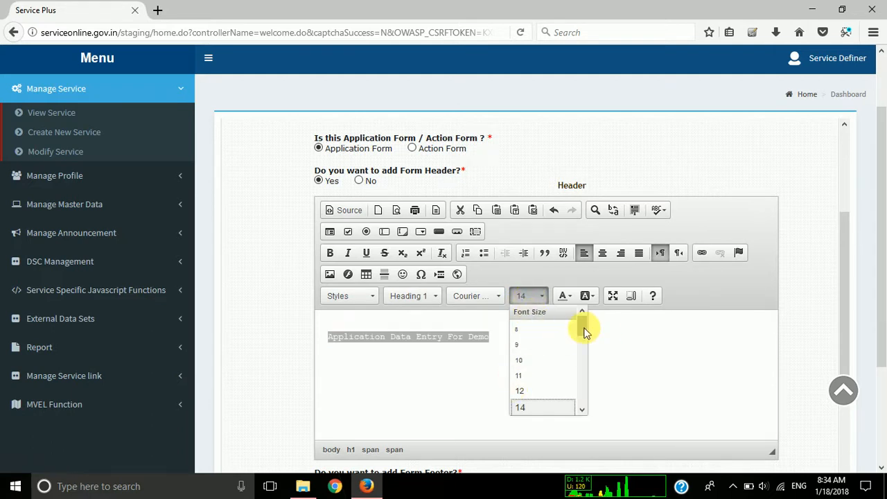
pyautogui.moveTo(584, 328); pyautogui.dragTo(584, 351)
pyautogui.click(540, 395)
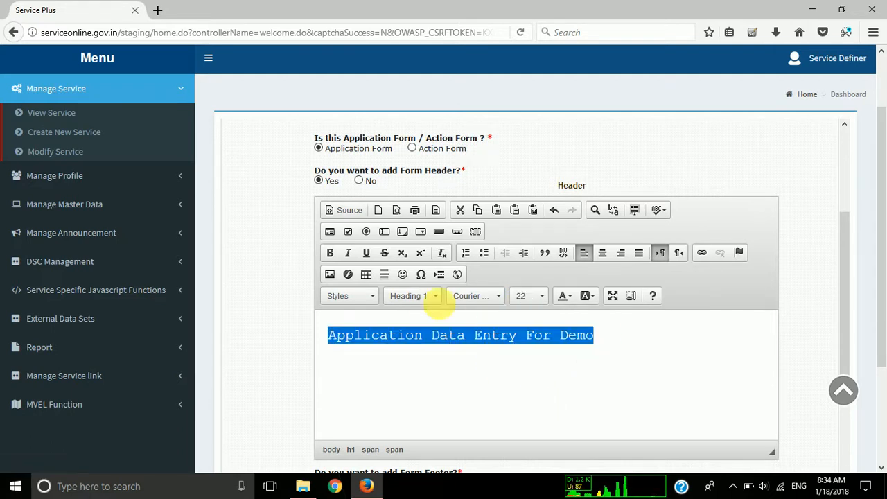
pyautogui.click(414, 296)
pyautogui.click(423, 318)
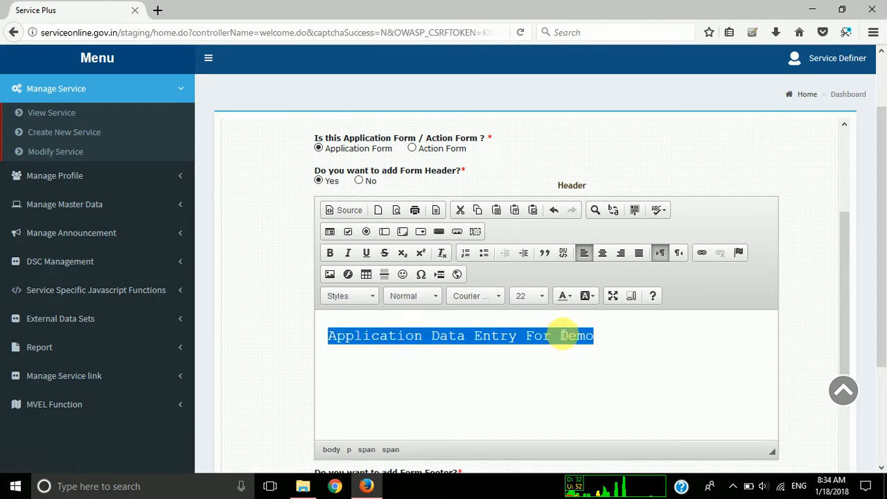
# Center the header text and change its text color to dark red.
pyautogui.click(619, 254)
pyautogui.click(603, 253)
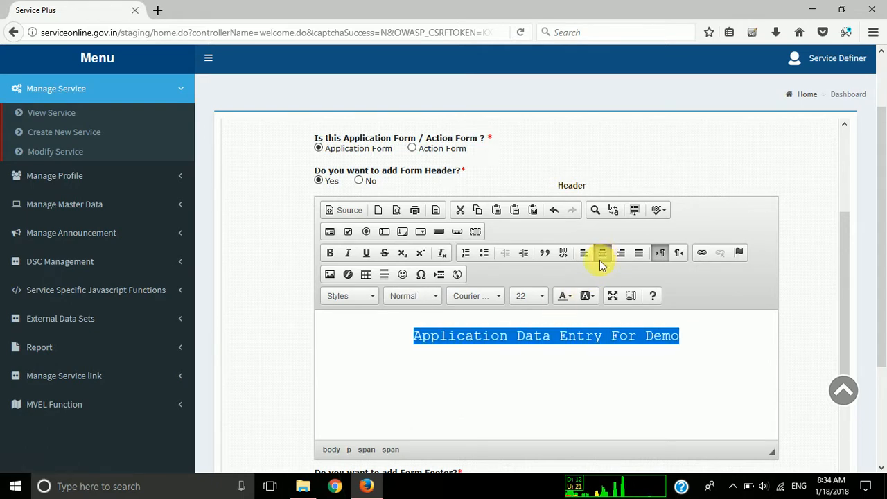
pyautogui.scroll(-2, 471, 427)
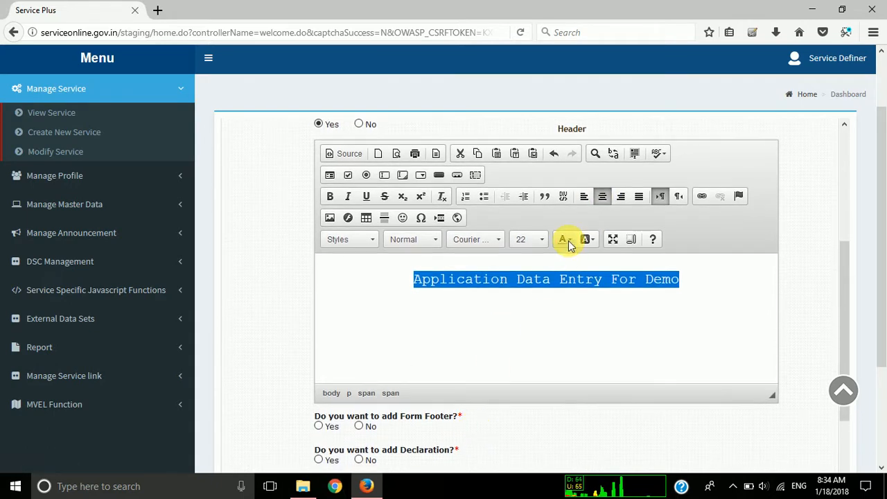
pyautogui.click(565, 241)
pyautogui.click(572, 280)
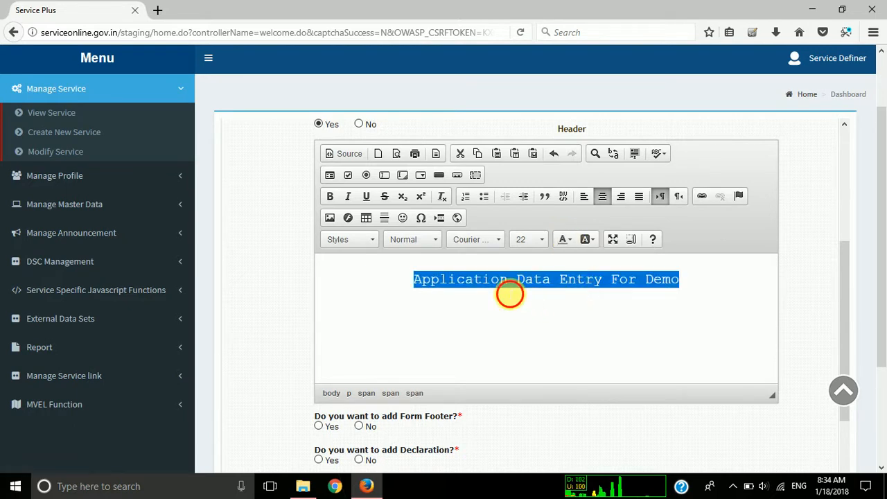
pyautogui.click(509, 294)
# Make the entire header text bold.
pyautogui.moveTo(680, 280); pyautogui.dragTo(609, 280)
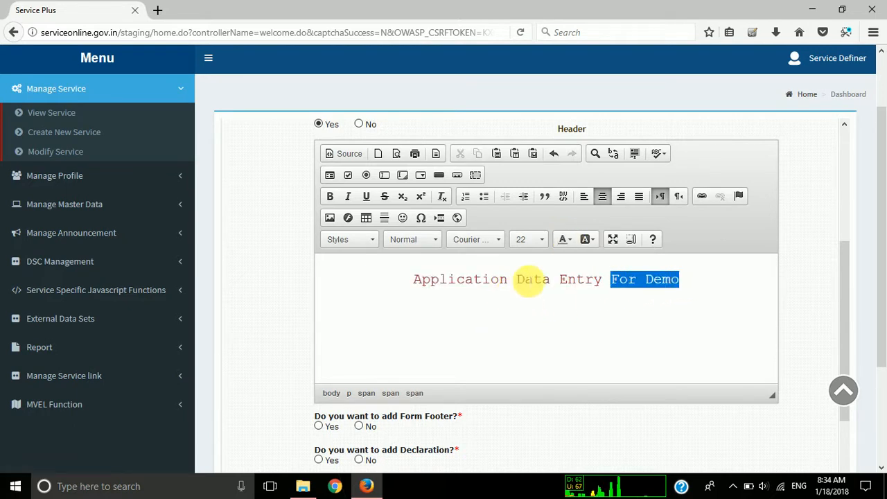
pyautogui.moveTo(530, 281); pyautogui.dragTo(332, 279)
pyautogui.click(330, 196)
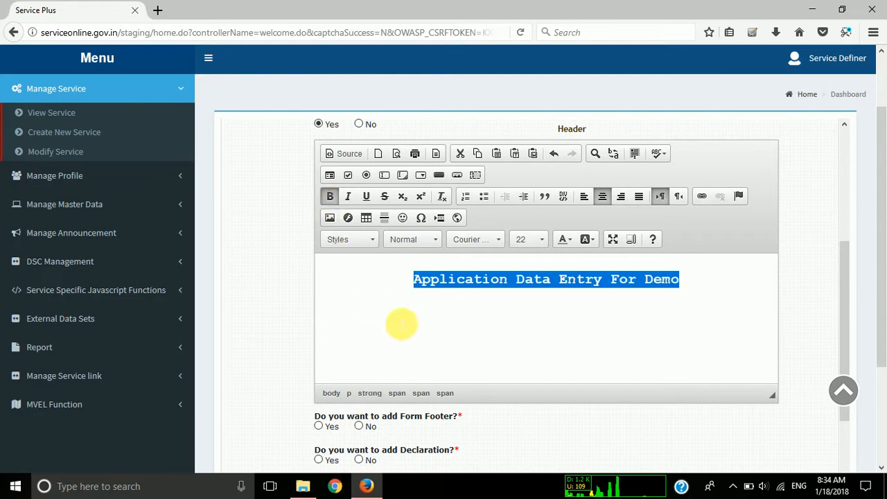
pyautogui.scroll(-1, 401, 324)
pyautogui.click(401, 322)
# Choose Yes for adding a form footer to the template.
pyautogui.scroll(-1, 421, 327)
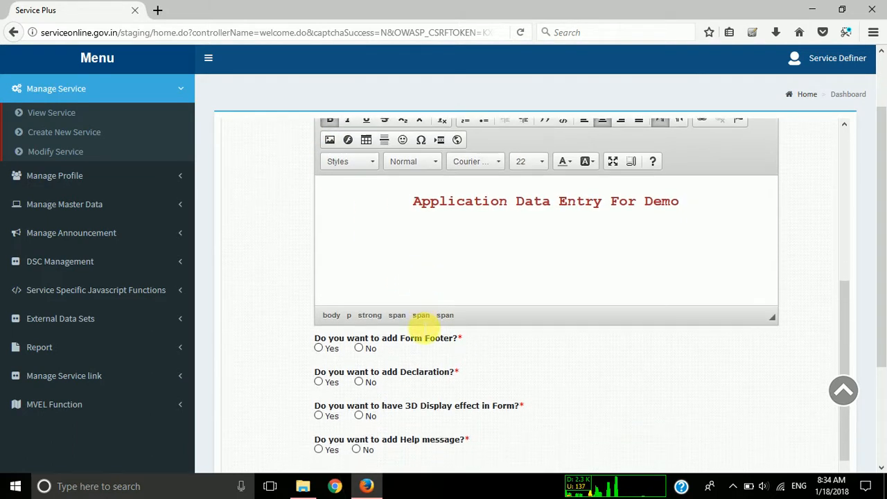
pyautogui.click(317, 338)
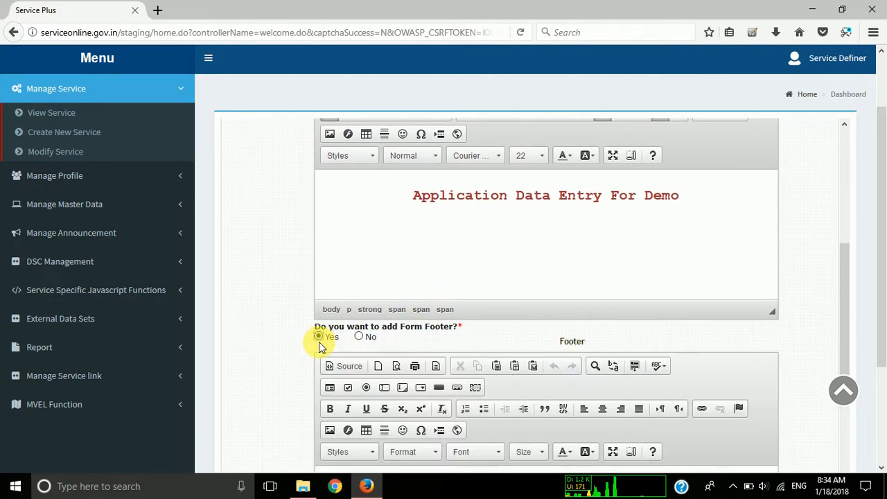
pyautogui.scroll(-2, 392, 340)
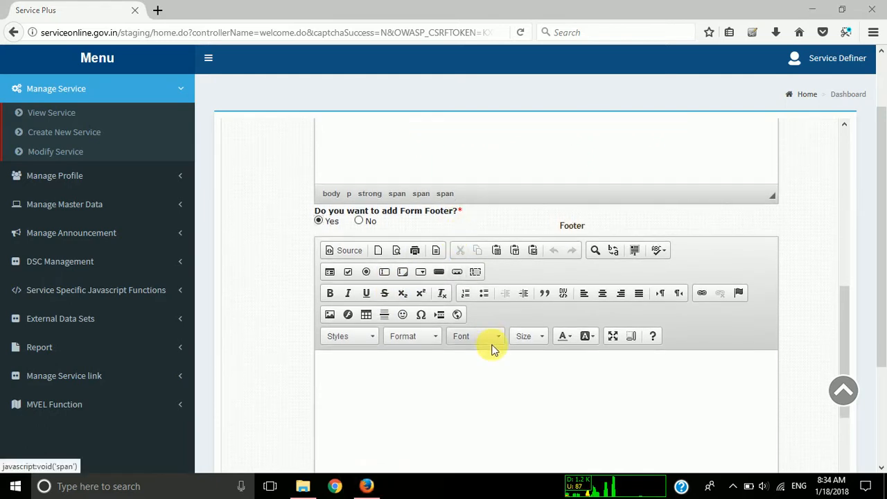
# Enter "Site Developed at NIC Haryana" as the form footer text.
pyautogui.click(525, 381)
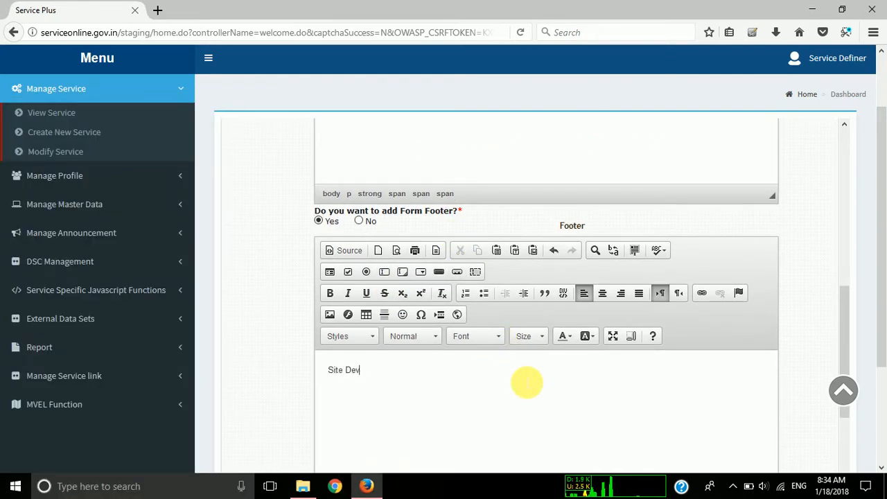
pyautogui.write('Site Developed at ')
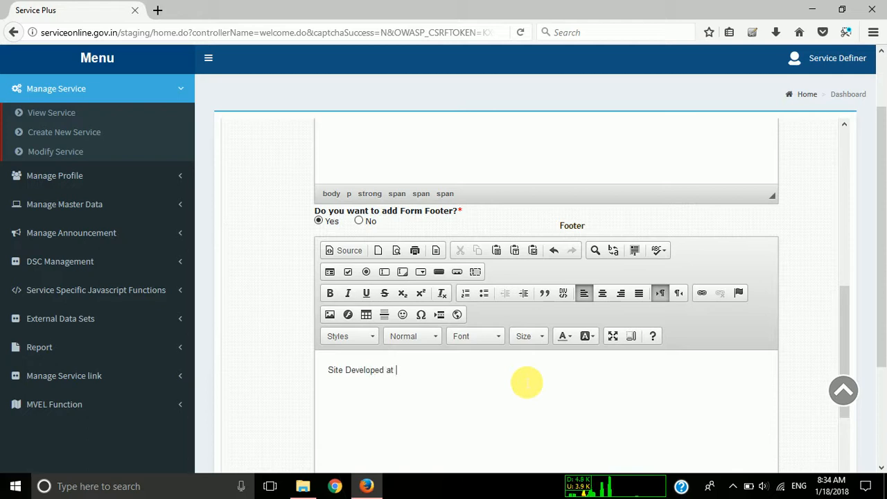
pyautogui.write('NIC Haryana')
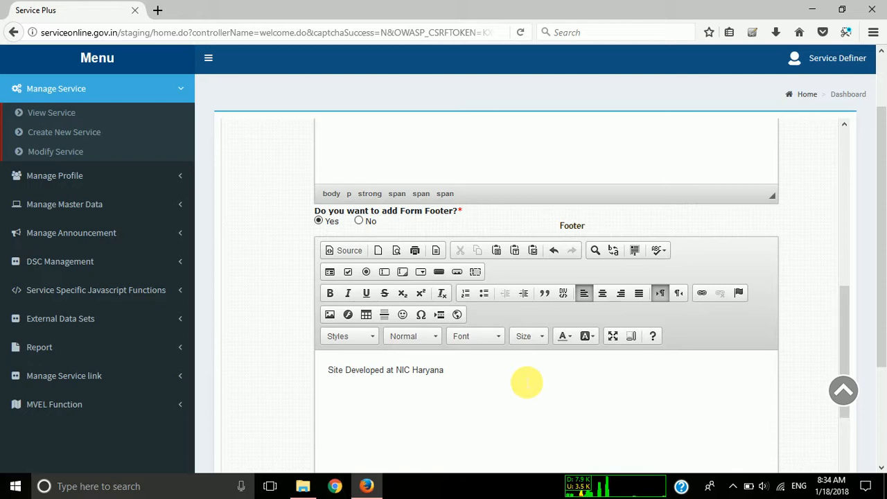
# Align the footer text to the right.
pyautogui.scroll(-2, 526, 382)
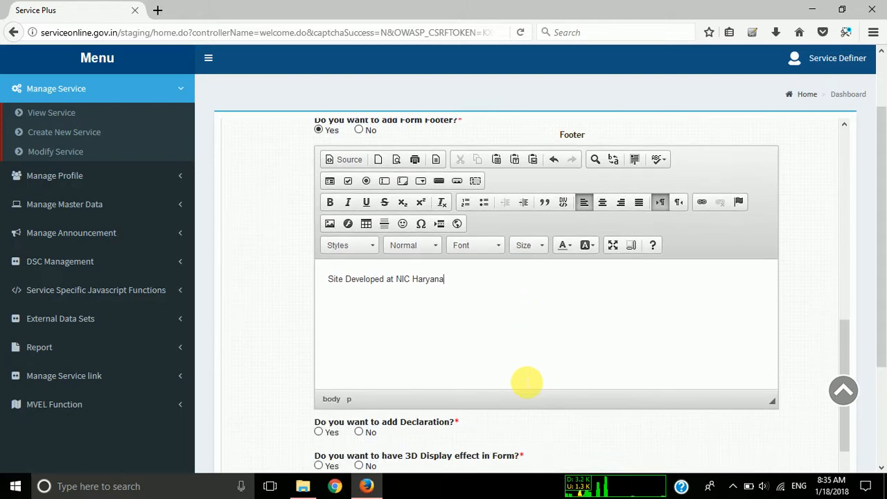
pyautogui.hotkey('ctrl', 'l')
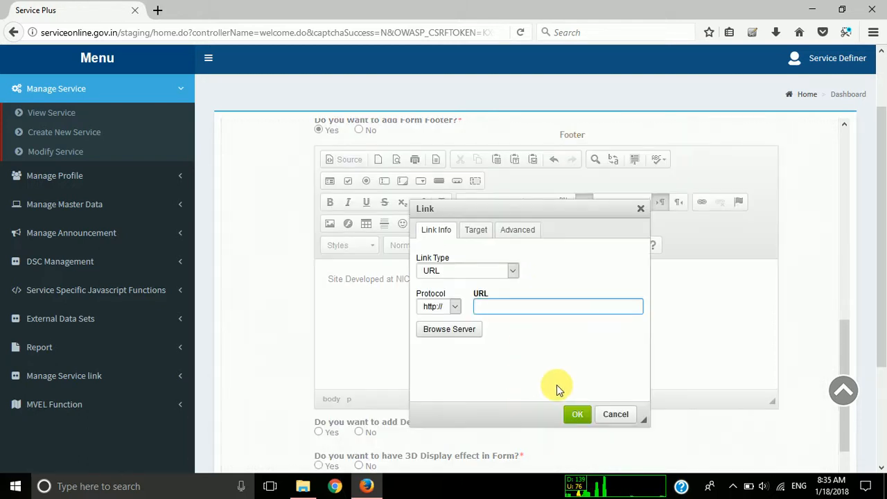
pyautogui.click(615, 415)
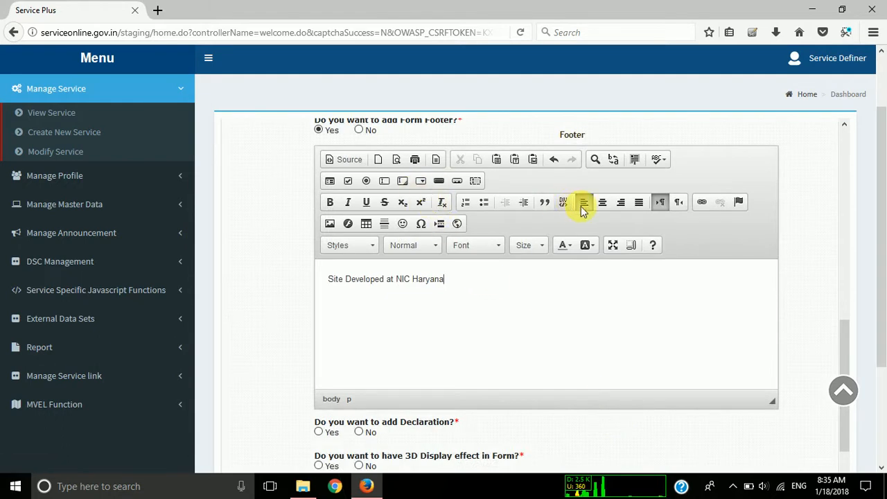
pyautogui.click(621, 202)
# Choose Yes for adding a declaration and enter "I hereby declare that all the information added above is true to my knowlwdge.".
pyautogui.scroll(-3, 326, 287)
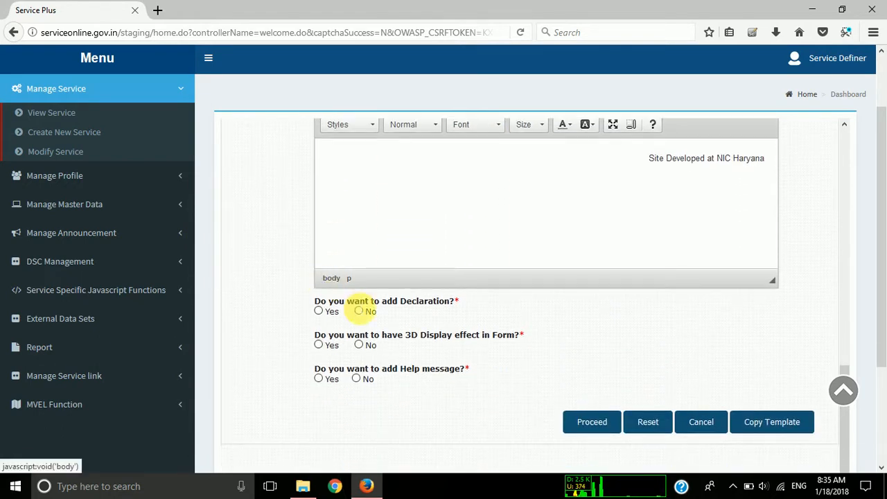
pyautogui.click(318, 311)
pyautogui.scroll(-2, 379, 411)
pyautogui.click(368, 396)
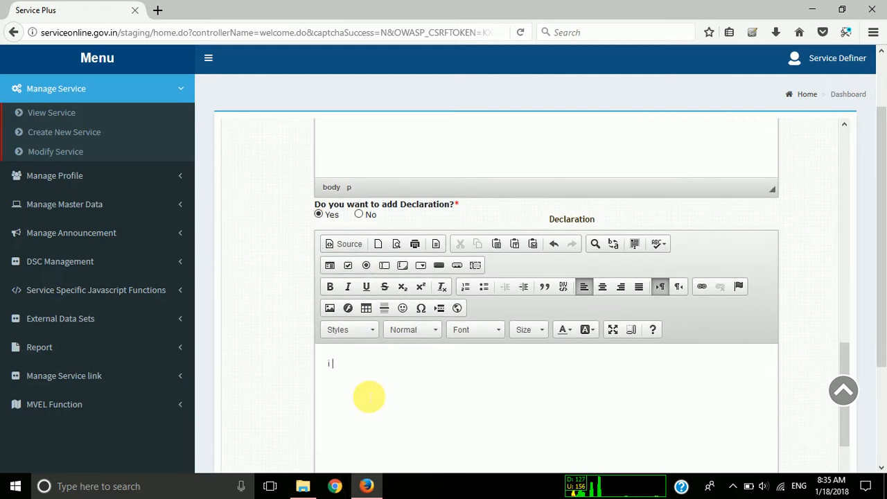
pyautogui.write('i here')
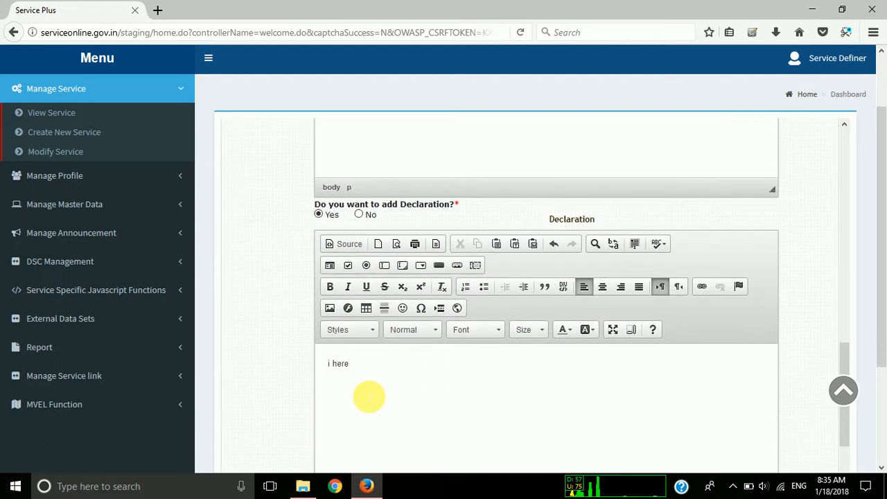
pyautogui.write('by declare that all the information added above is true to my knowlwdge.')
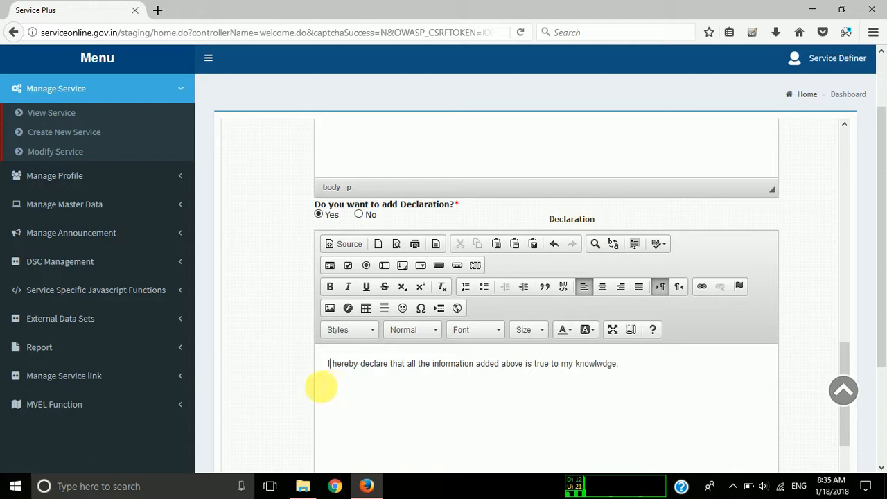
# Choose Yes for having the 3D display effect in the form.
pyautogui.scroll(-3, 287, 383)
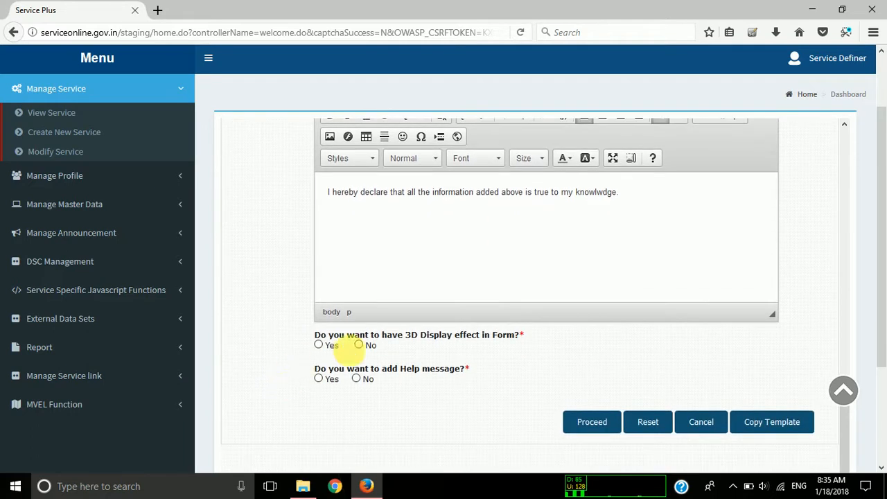
pyautogui.moveTo(326, 335); pyautogui.dragTo(459, 330)
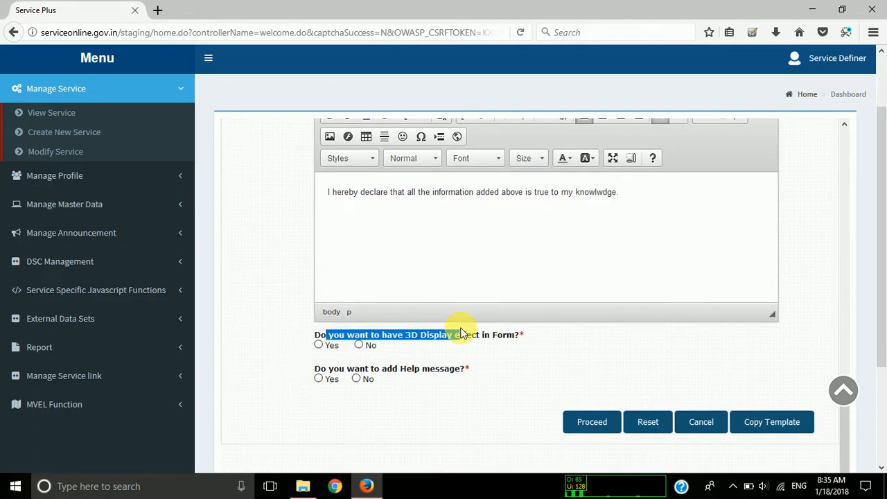
pyautogui.click(319, 345)
pyautogui.click(432, 345)
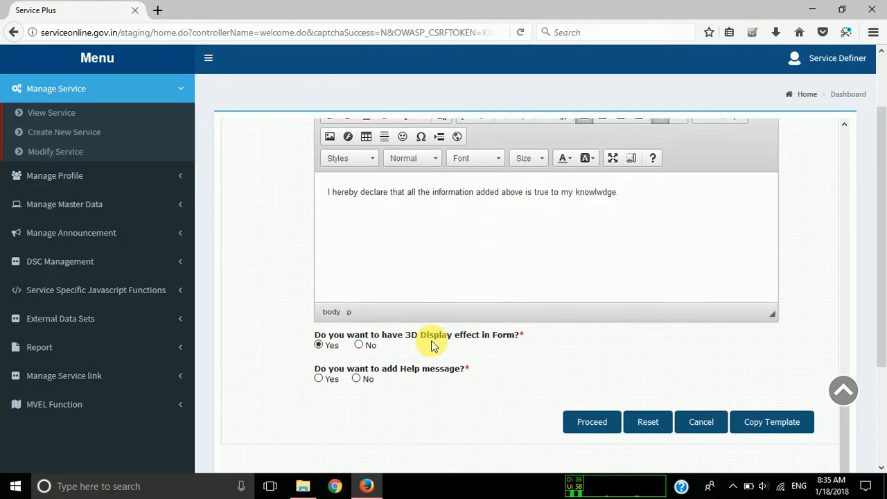
# Choose Yes for adding a help message and attach Bicycle.pdf as its upload file.
pyautogui.click(319, 379)
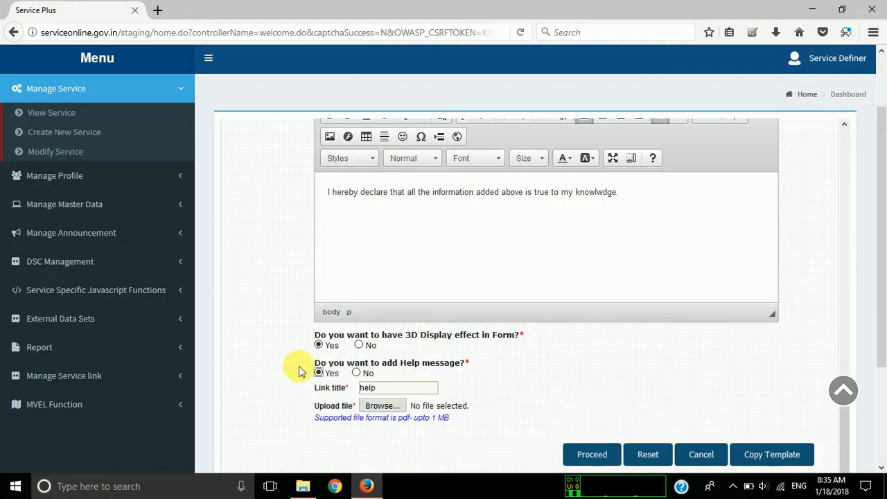
pyautogui.scroll(-1, 265, 350)
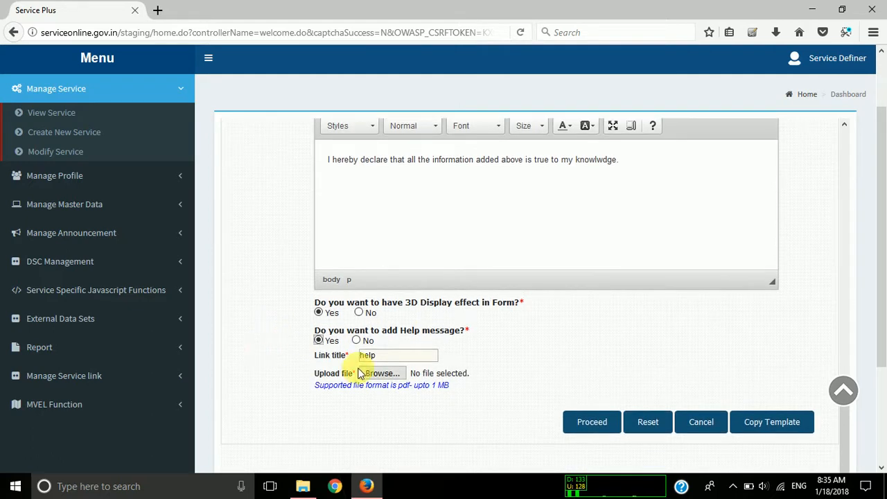
pyautogui.click(381, 373)
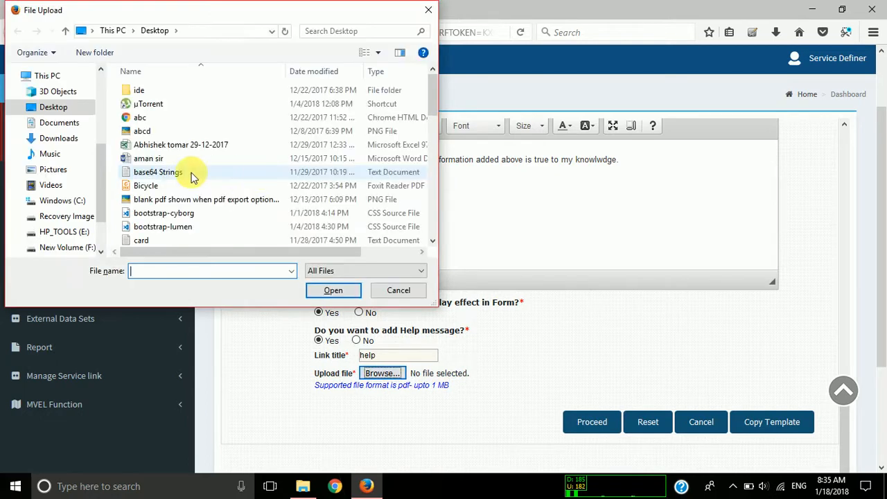
pyautogui.doubleClick(192, 181)
pyautogui.scroll(-2, 241, 294)
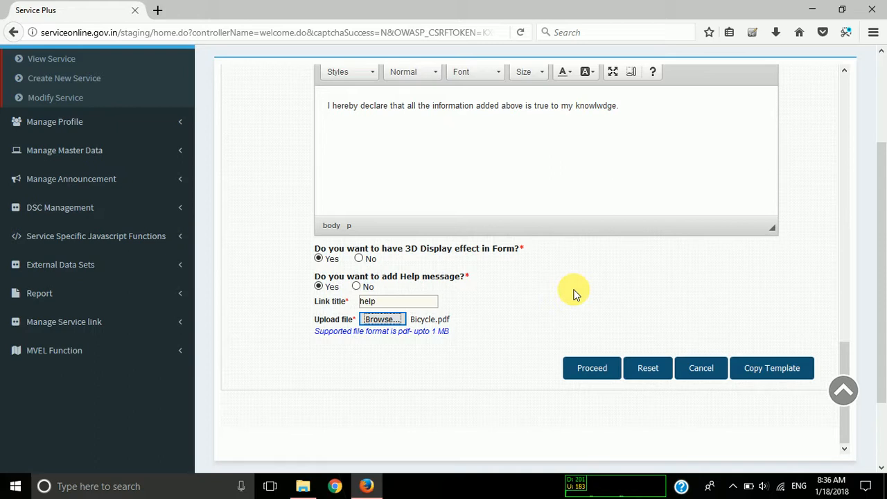
pyautogui.click(450, 322)
pyautogui.click(396, 290)
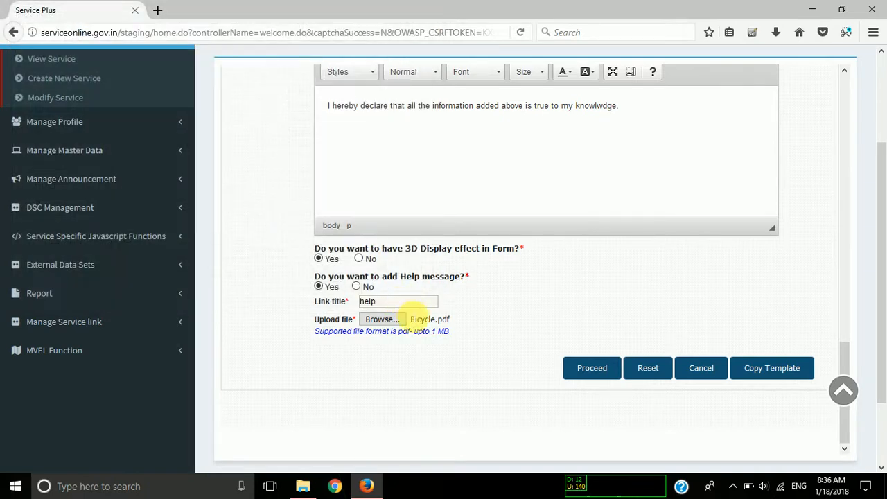
pyautogui.click(381, 319)
pyautogui.doubleClick(149, 185)
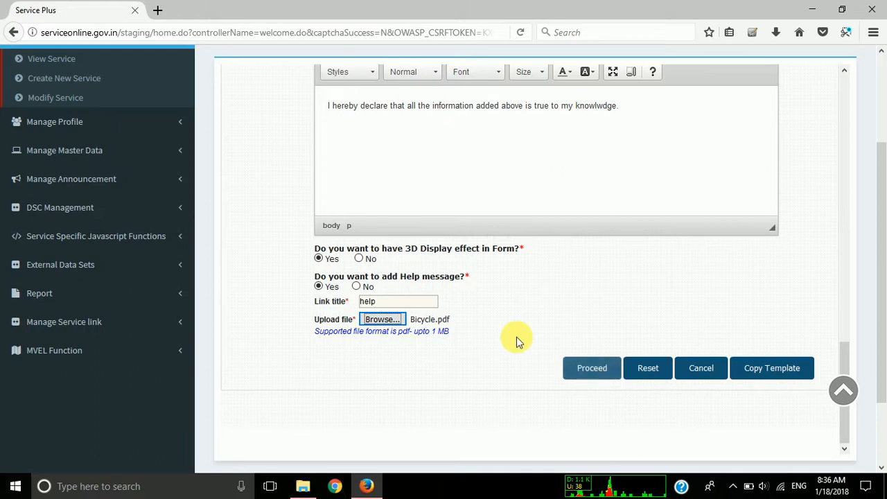
# Proceed with the completed template settings to the form's field designer.
pyautogui.scroll(1, 516, 337)
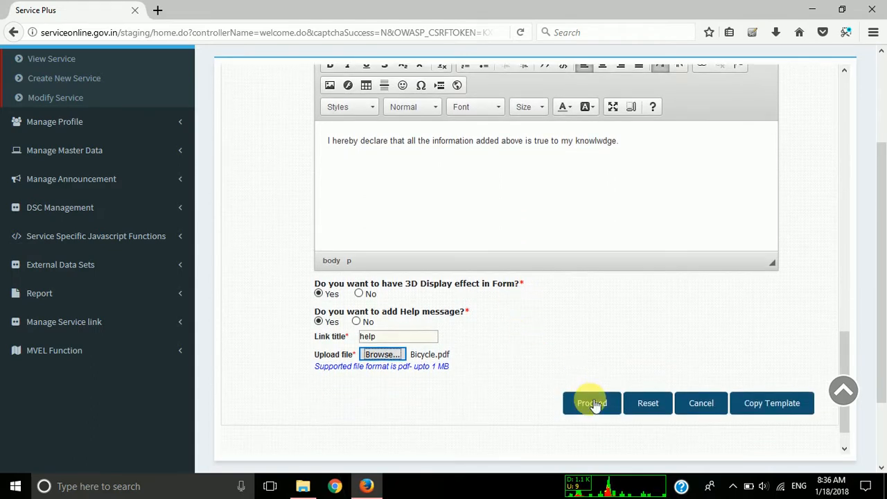
pyautogui.click(590, 403)
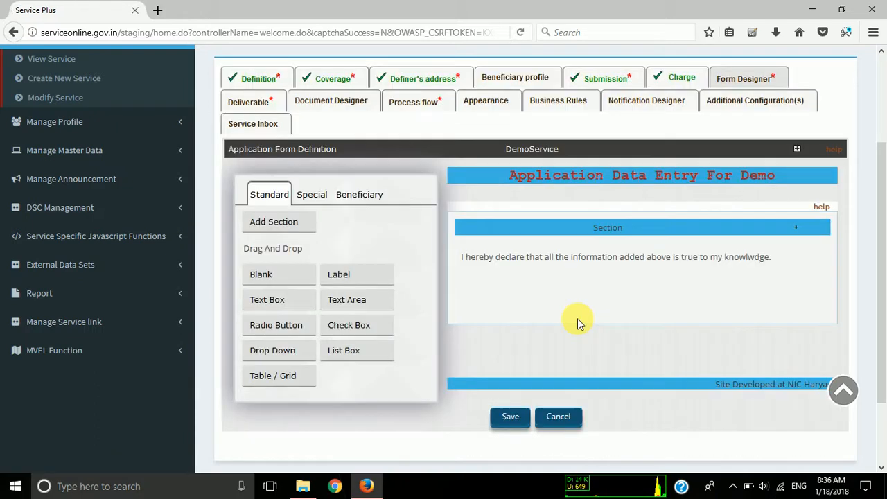
pyautogui.click(733, 478)
pyautogui.click(733, 480)
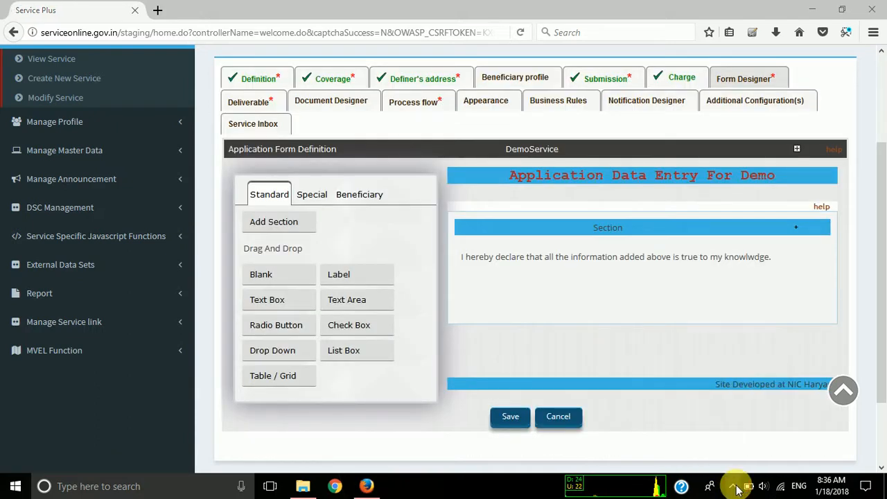
pyautogui.scroll(-3, 624, 345)
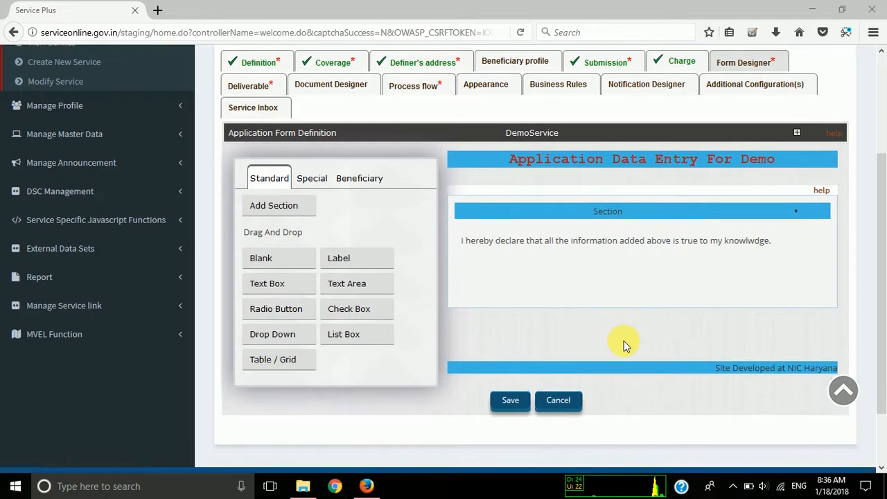
pyautogui.scroll(4, 624, 344)
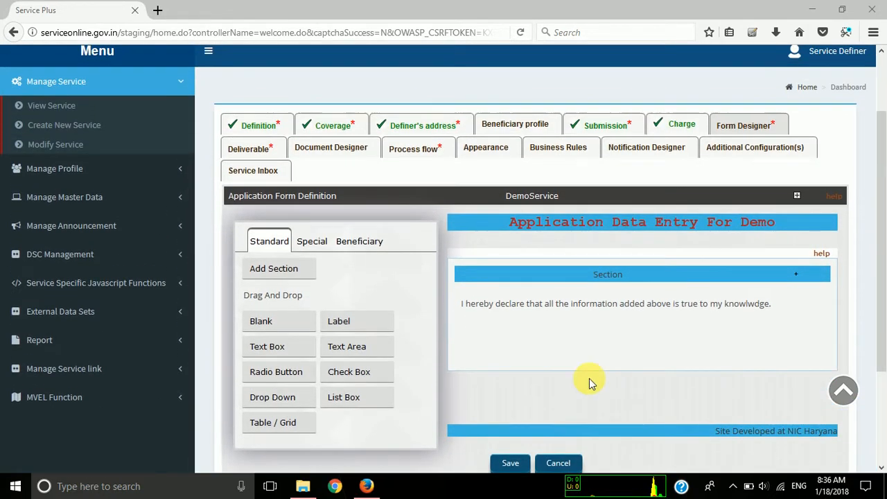
# Add a Text Box field to the form section, above the declaration text.
pyautogui.scroll(-2, 588, 378)
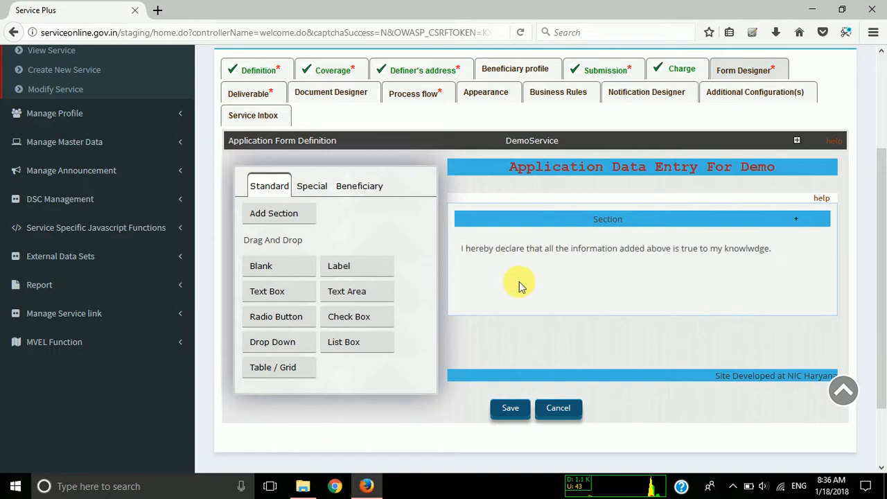
pyautogui.scroll(-1, 520, 285)
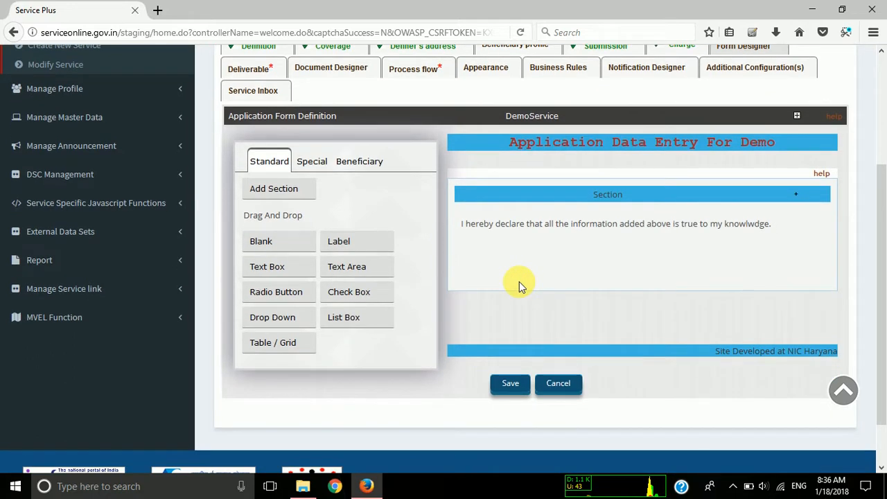
pyautogui.moveTo(291, 266); pyautogui.dragTo(501, 220)
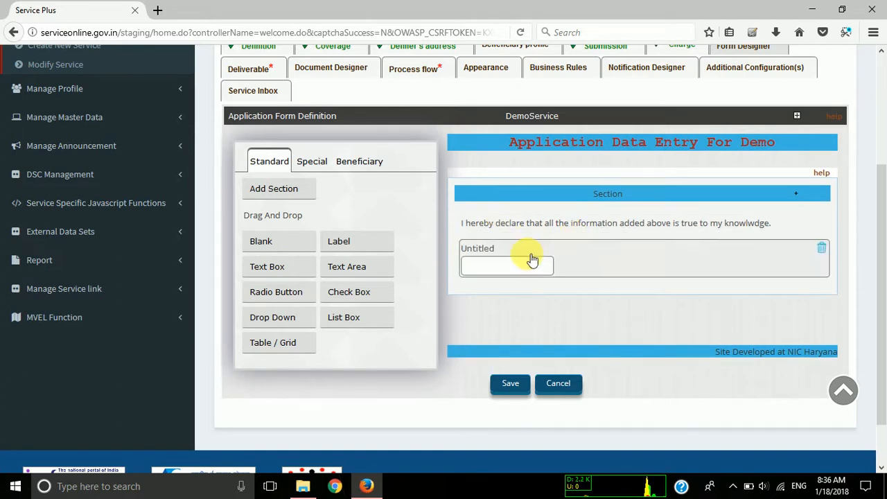
pyautogui.click(530, 216)
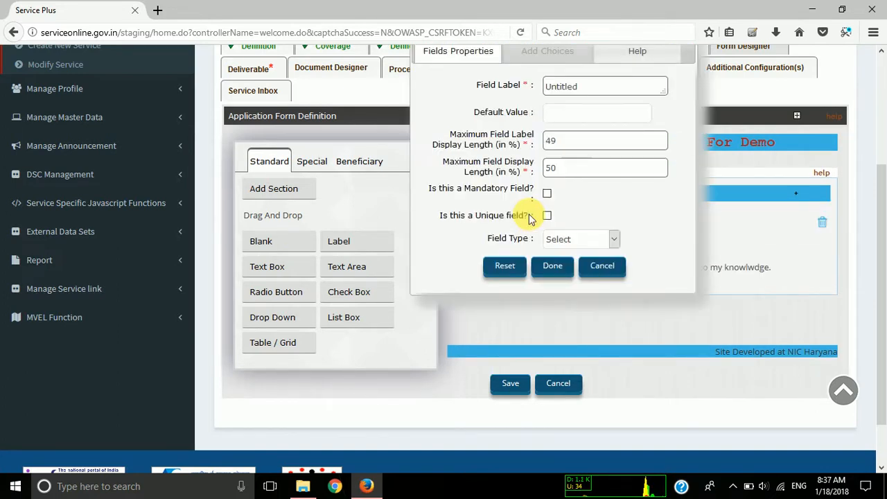
pyautogui.click(593, 267)
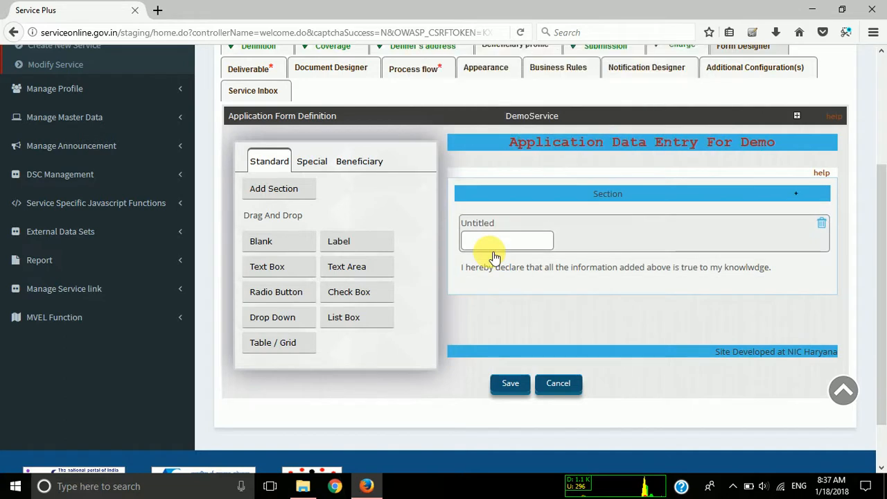
# Set the new text box's field label to "Name" and its default value to "Enter The Name".
pyautogui.scroll(2, 491, 257)
pyautogui.scroll(-3, 489, 257)
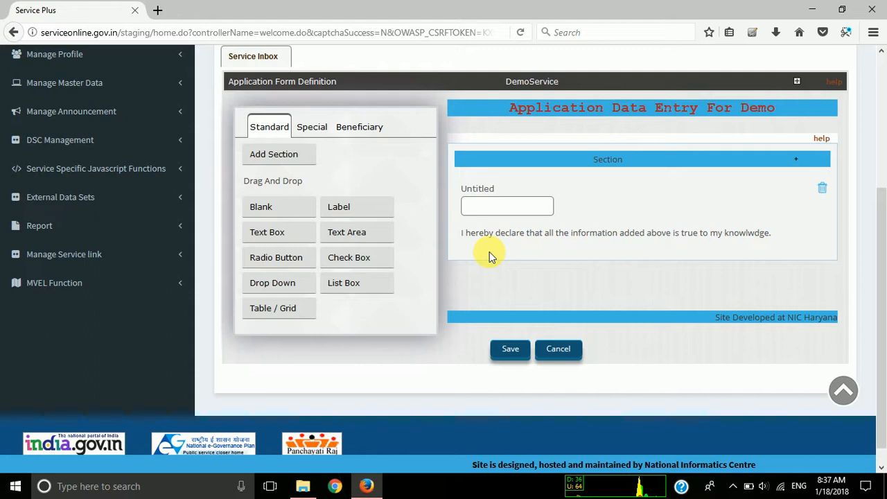
pyautogui.scroll(1, 489, 252)
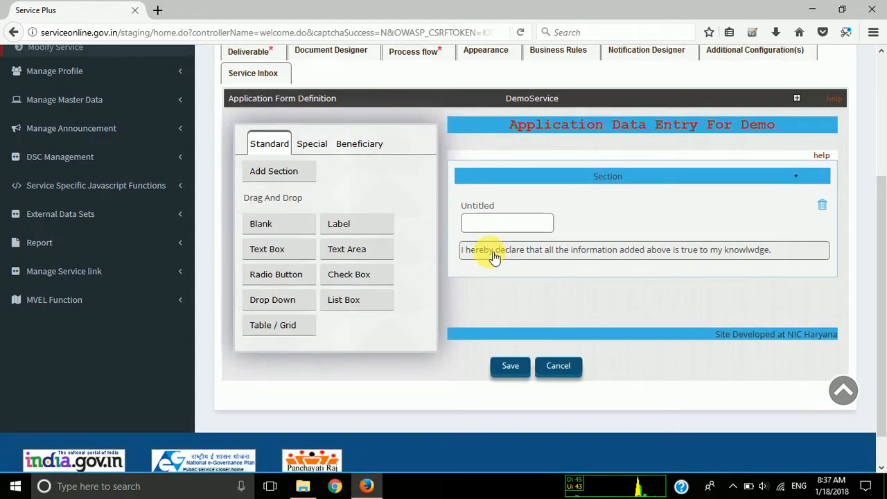
pyautogui.click(480, 214)
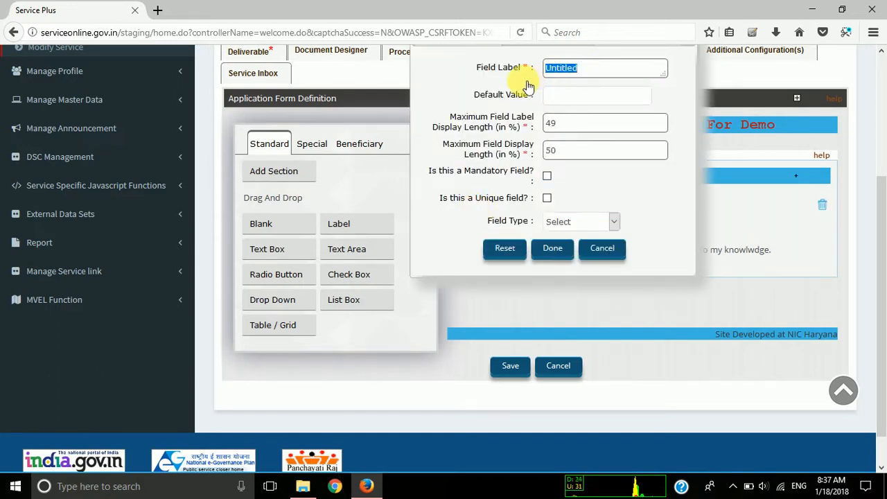
pyautogui.write('Name')
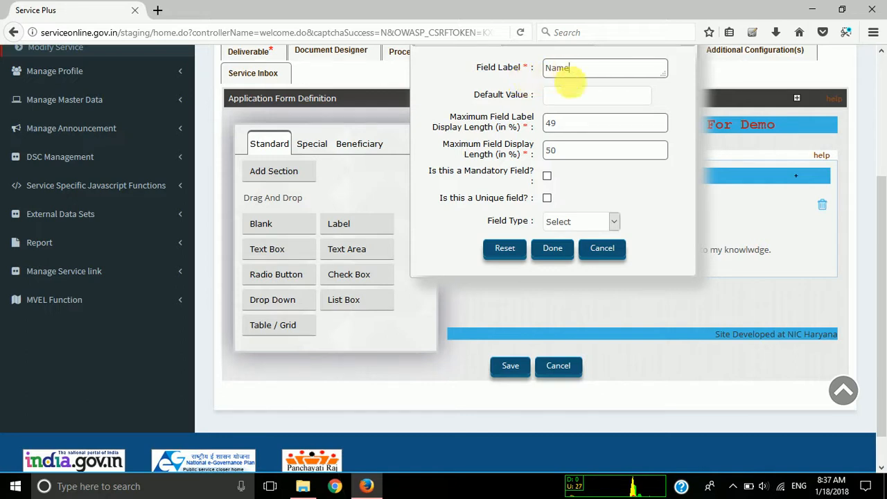
pyautogui.click(574, 97)
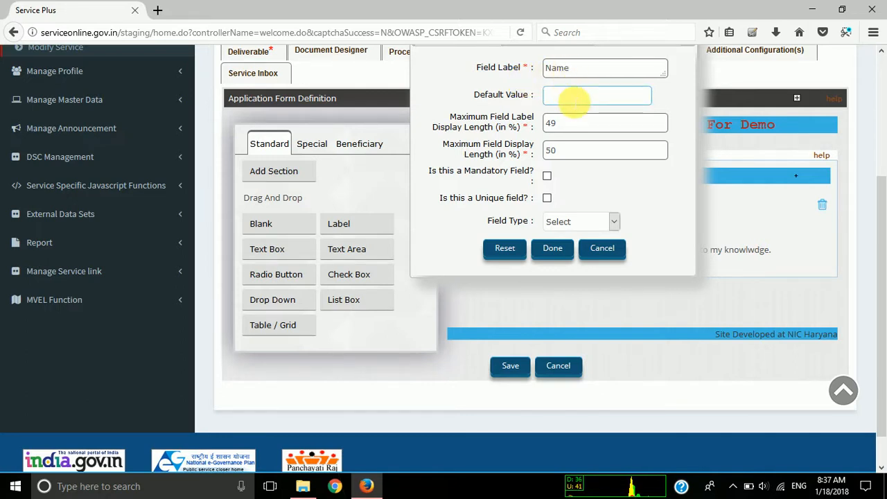
pyautogui.write('Enter The Nm')
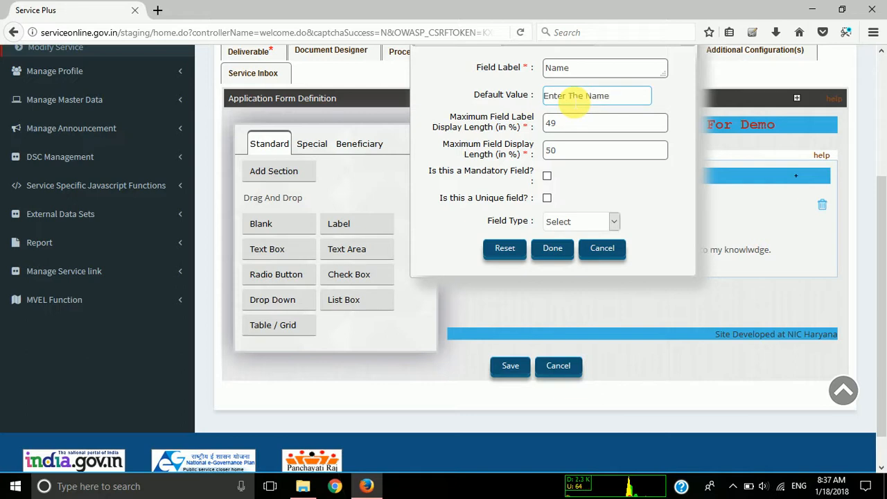
# Apply the Name text box's settings with the default display lengths and the field type left at Select.
pyautogui.click(556, 128)
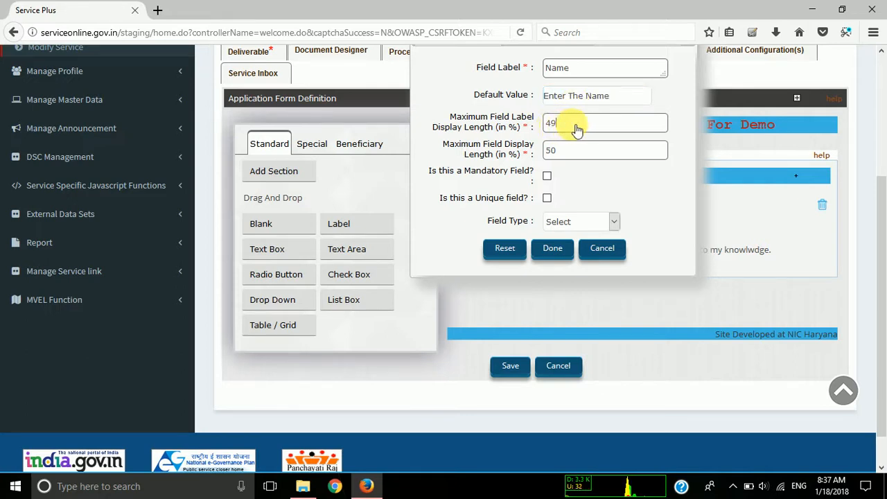
pyautogui.doubleClick(552, 150)
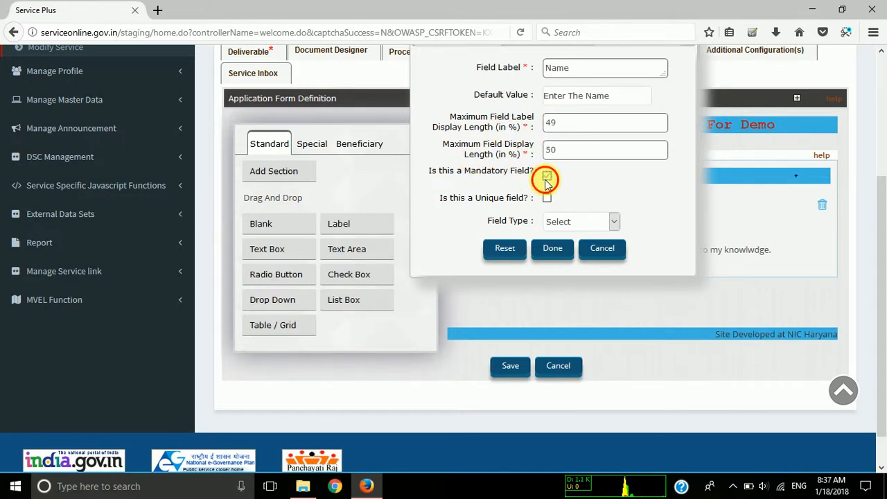
pyautogui.click(608, 222)
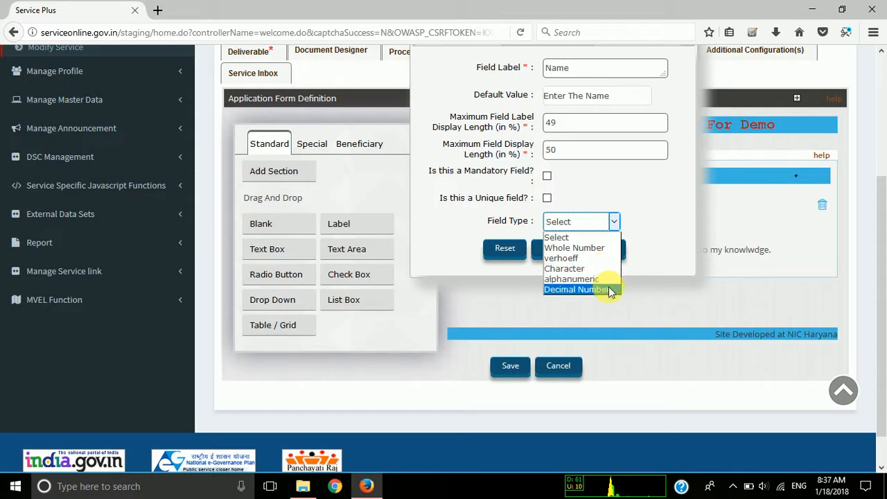
pyautogui.click(572, 238)
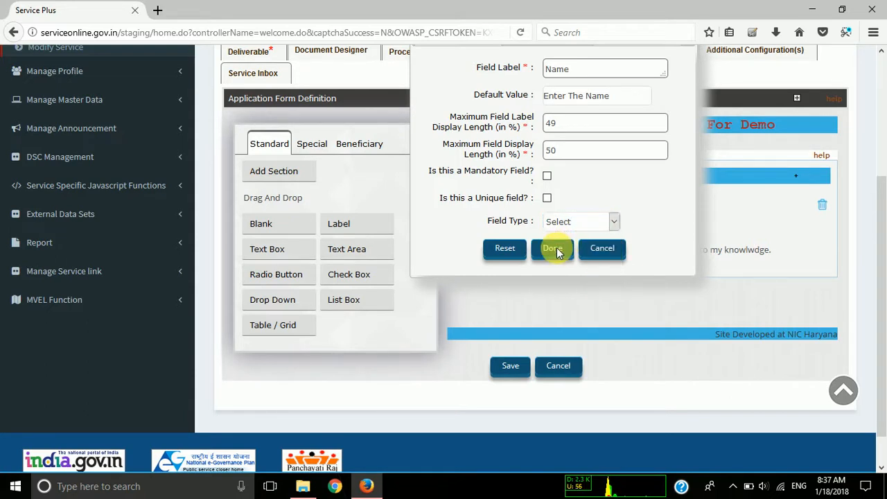
pyautogui.click(556, 247)
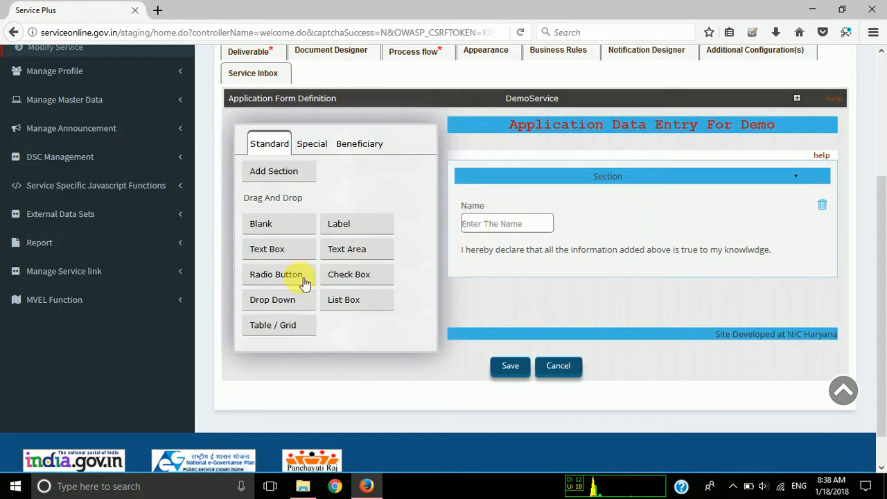
# Examine the field components offered in the Standard, Special and Beneficiary groups of the form designer.
pyautogui.click(313, 145)
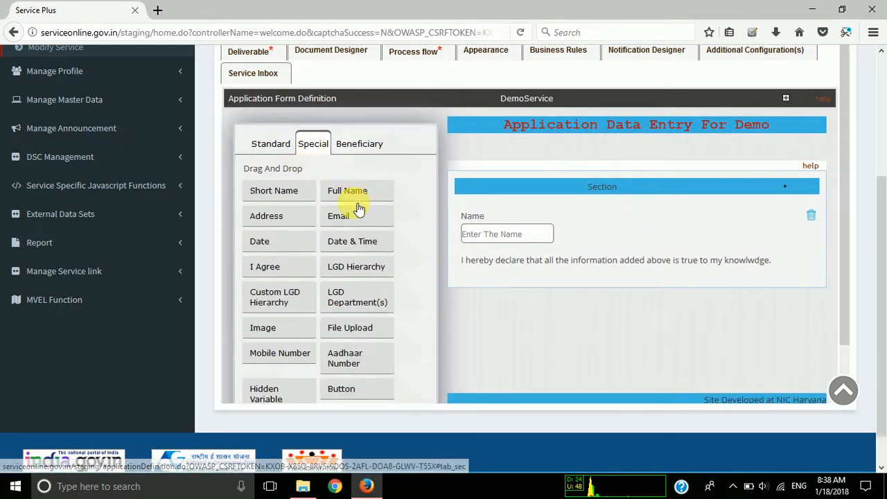
pyautogui.click(279, 144)
pyautogui.click(317, 147)
pyautogui.click(342, 147)
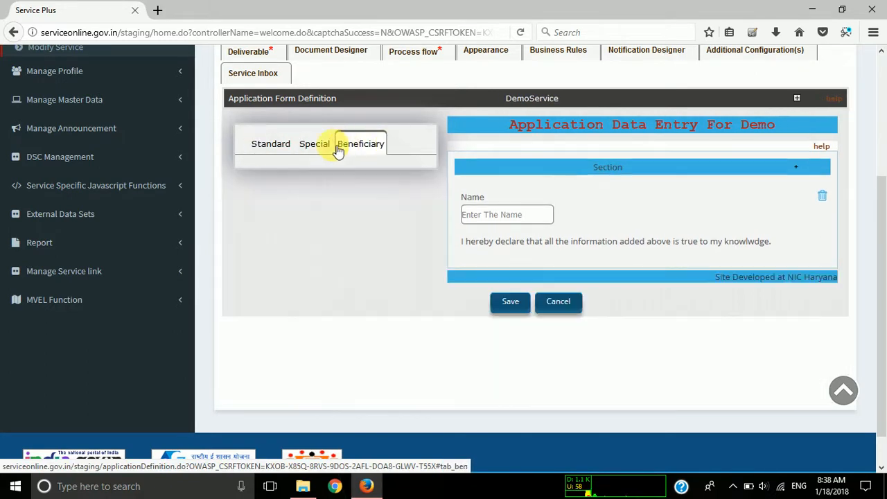
pyautogui.click(312, 144)
pyautogui.click(272, 147)
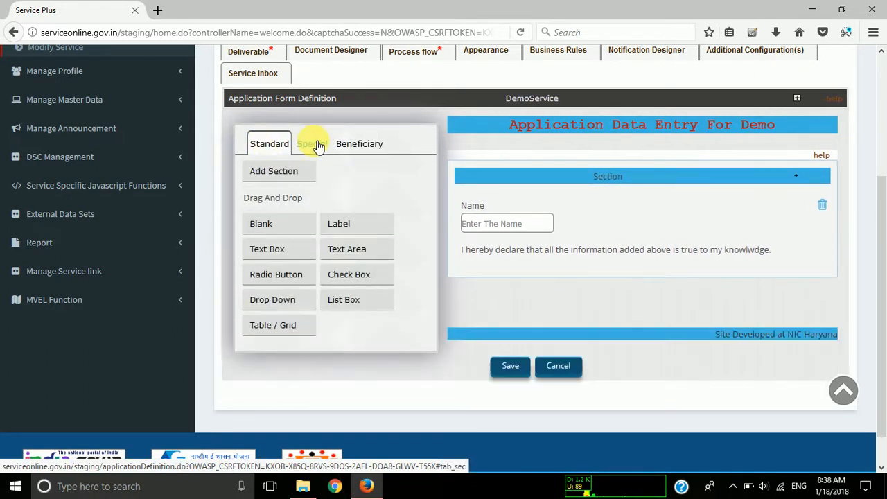
pyautogui.click(315, 144)
pyautogui.click(345, 144)
pyautogui.click(270, 145)
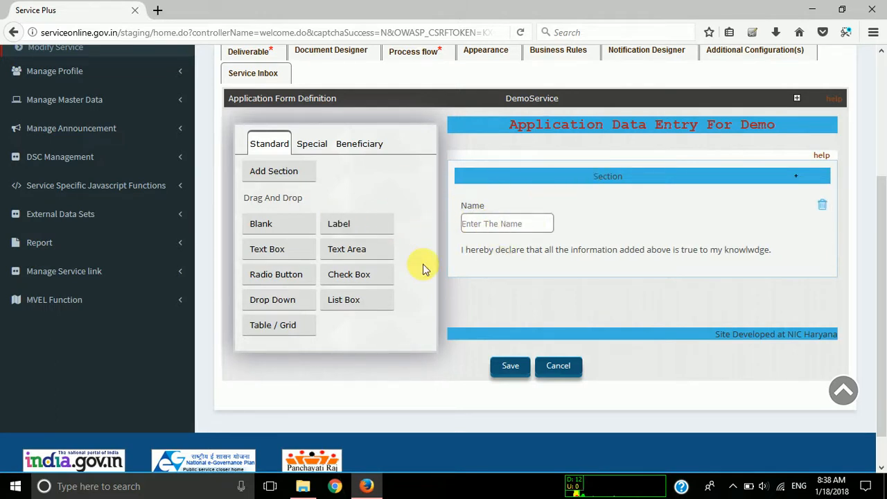
# Add an Email field to the form section, between the Name field and the declaration text, and dismiss its settings.
pyautogui.click(313, 144)
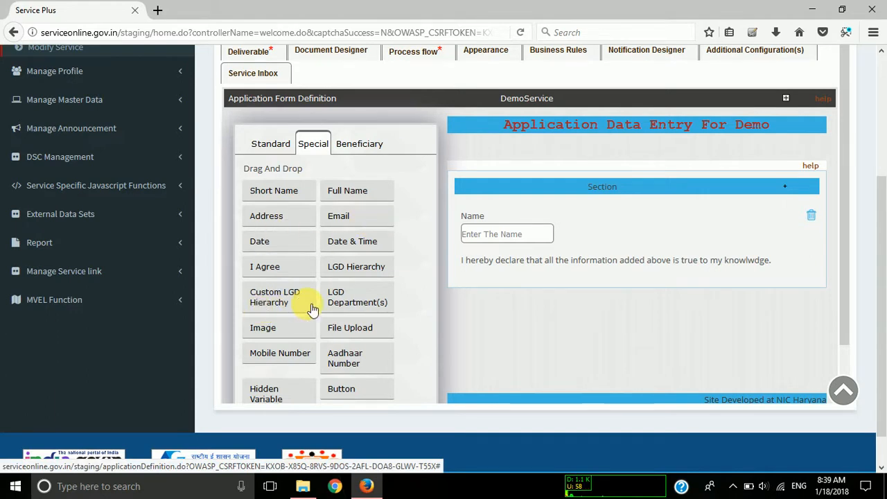
pyautogui.scroll(-1, 312, 310)
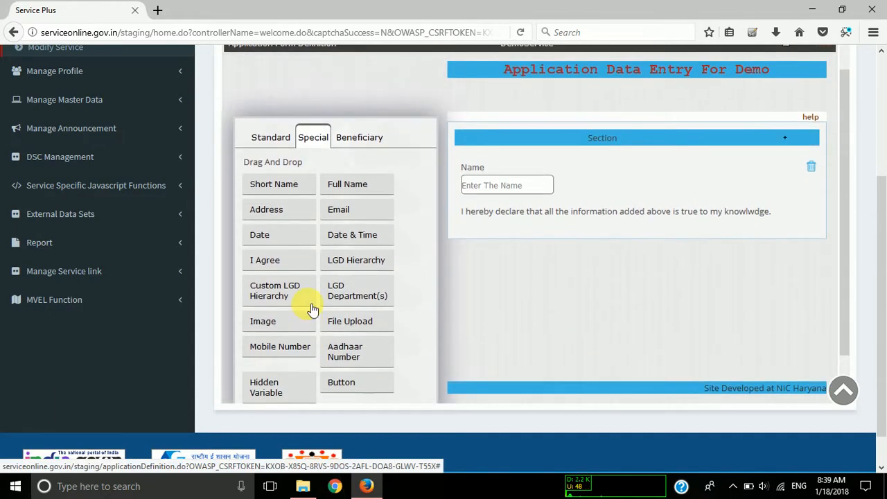
pyautogui.scroll(1, 353, 209)
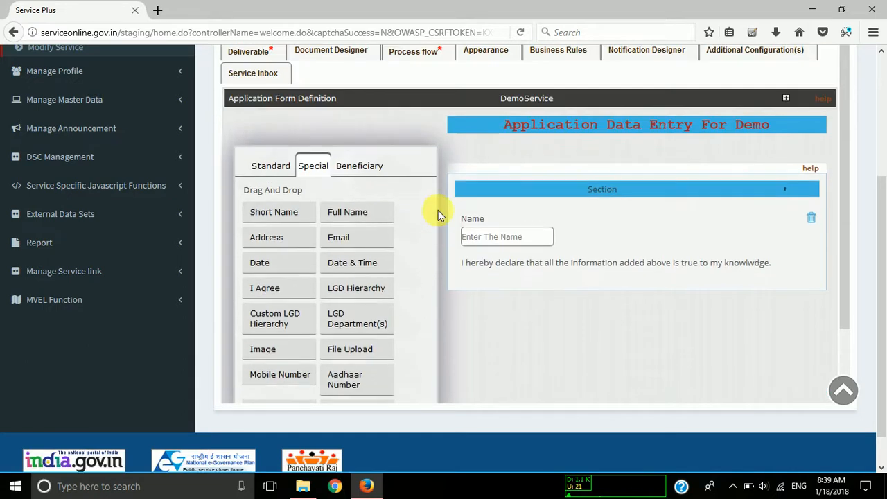
pyautogui.moveTo(340, 208); pyautogui.dragTo(497, 243)
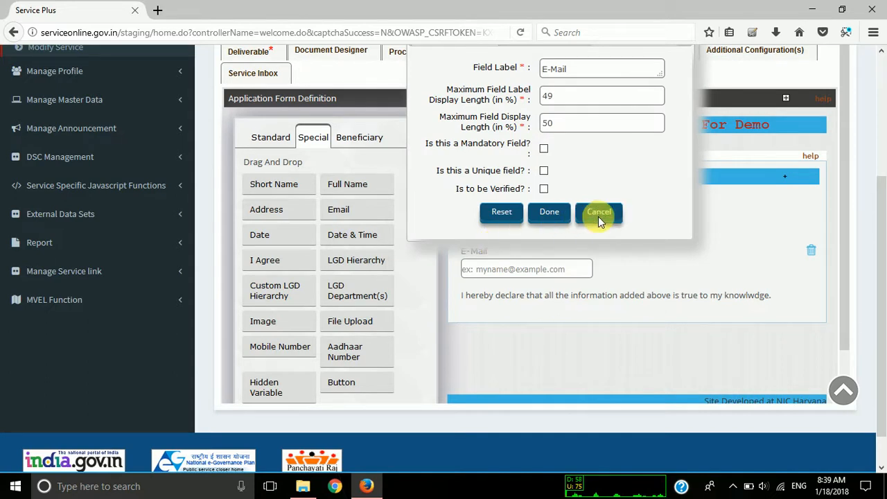
pyautogui.click(598, 216)
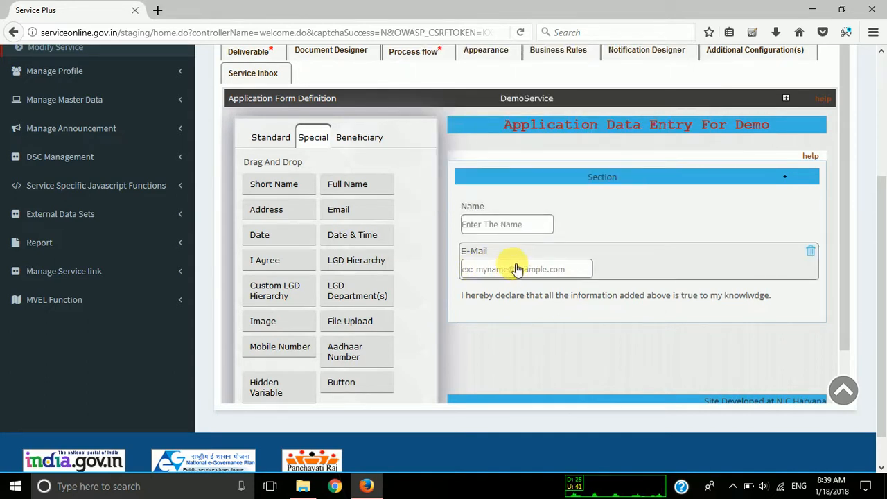
# Add an Image field to the form section and place it between the E-Mail field and the declaration text.
pyautogui.scroll(-1, 425, 257)
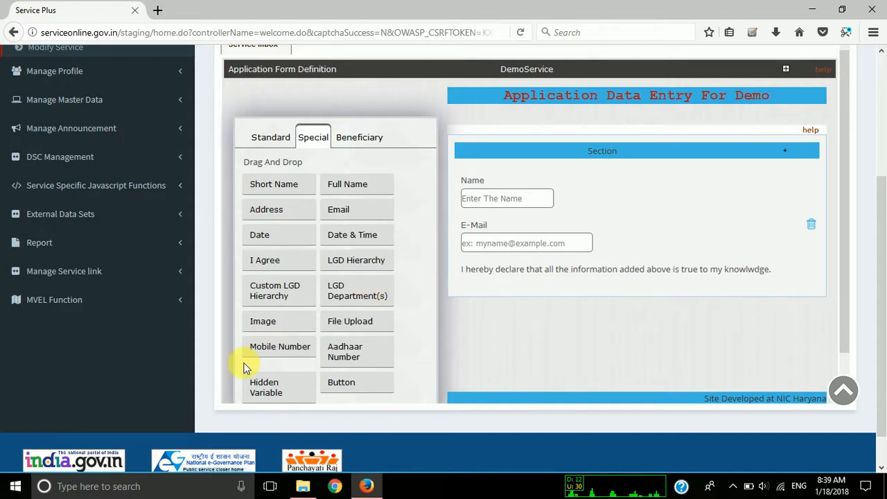
pyautogui.moveTo(276, 334); pyautogui.dragTo(508, 246)
pyautogui.moveTo(487, 317); pyautogui.dragTo(485, 272)
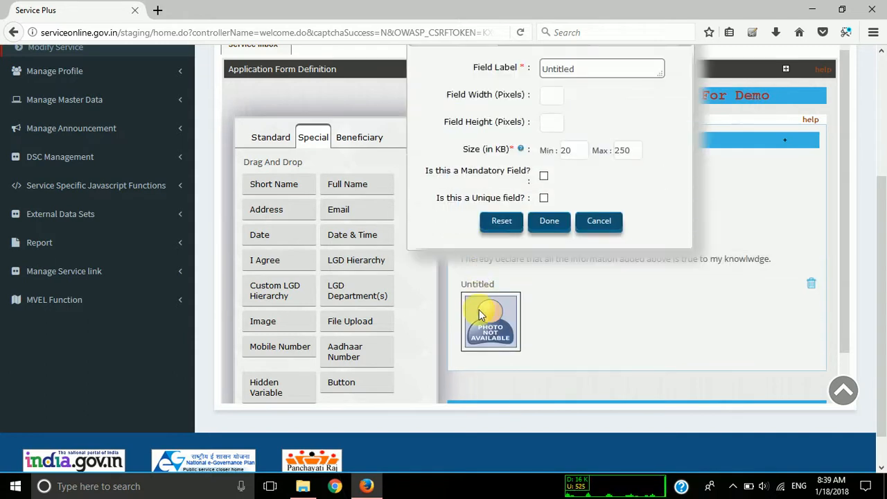
pyautogui.click(590, 221)
pyautogui.moveTo(491, 308); pyautogui.dragTo(492, 277)
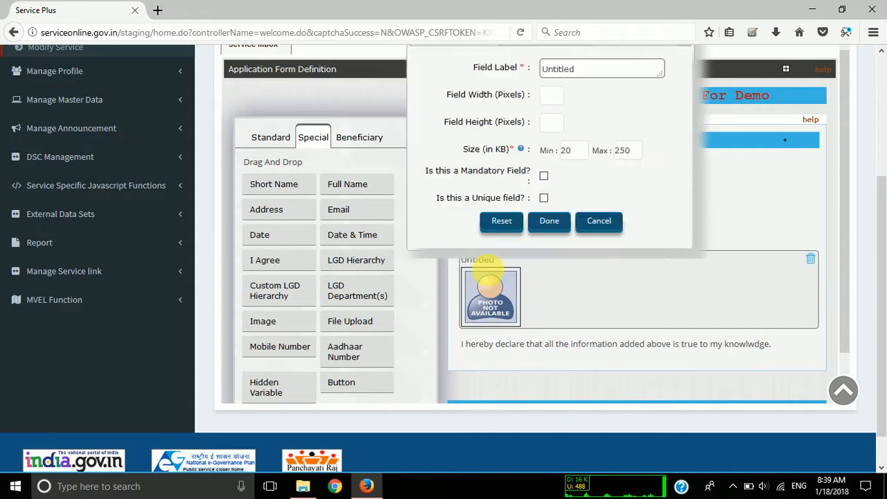
pyautogui.click(589, 221)
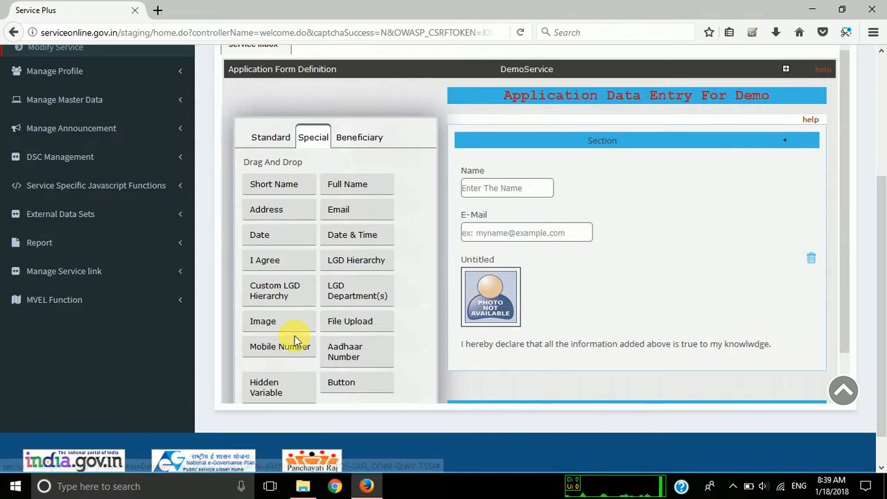
# Add a File Upload field between the image field and the declaration text, and dismiss its settings.
pyautogui.scroll(-1, 295, 340)
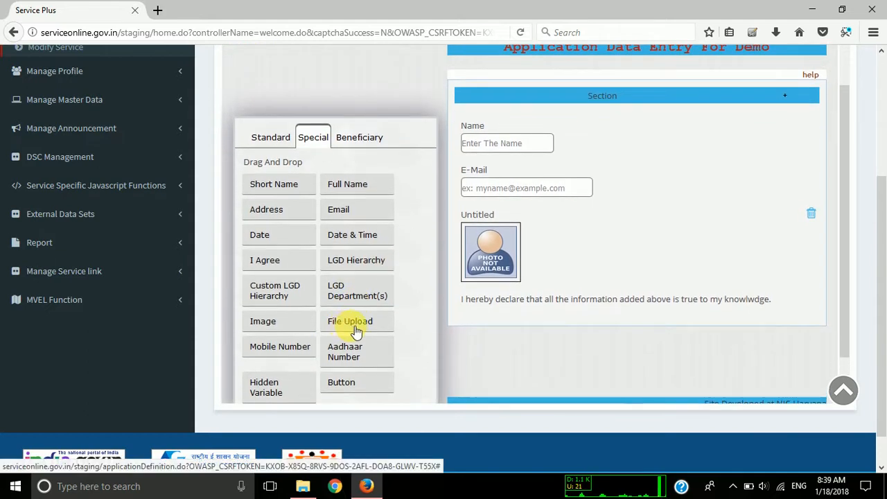
pyautogui.moveTo(350, 322); pyautogui.dragTo(487, 214)
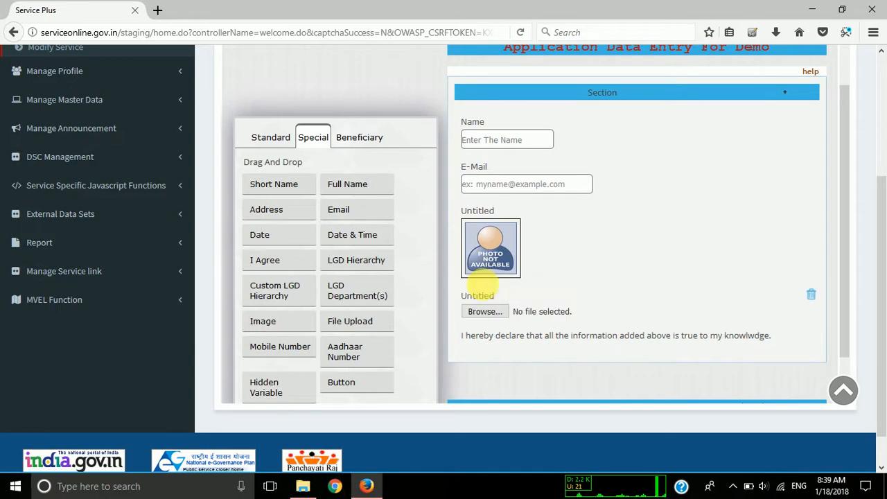
pyautogui.click(481, 295)
pyautogui.click(585, 227)
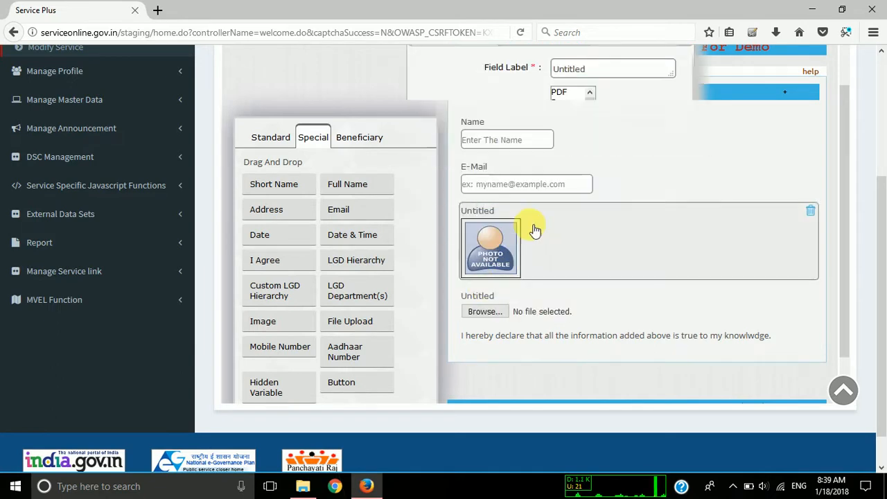
# Set the image field's label to "User Image" and apply its settings with the default size limits.
pyautogui.click(503, 217)
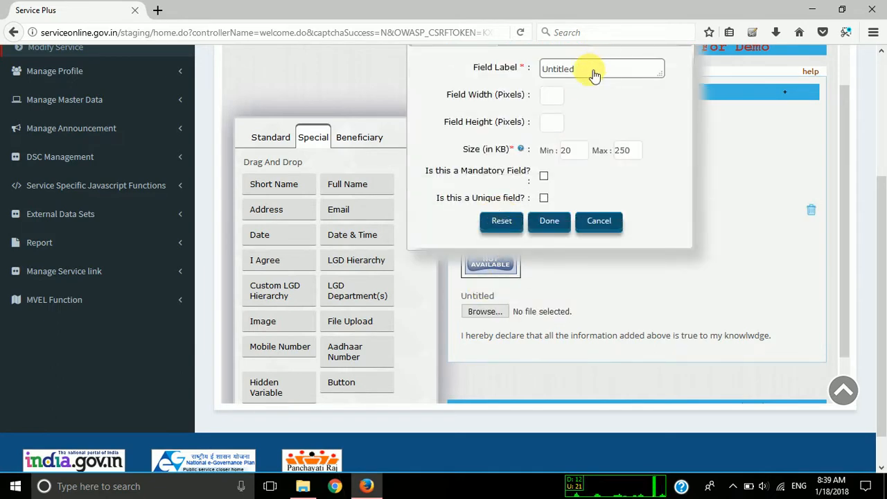
pyautogui.doubleClick(593, 74)
pyautogui.write('User Image')
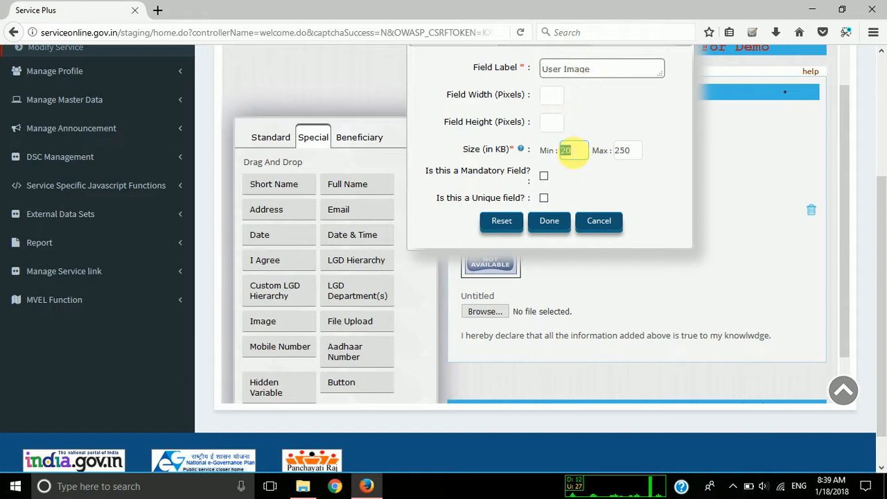
pyautogui.doubleClick(625, 153)
pyautogui.doubleClick(570, 152)
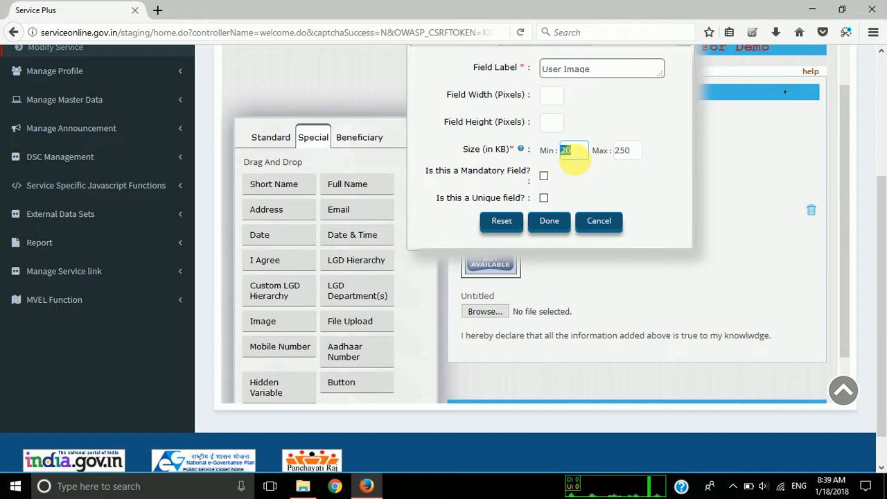
pyautogui.click(552, 96)
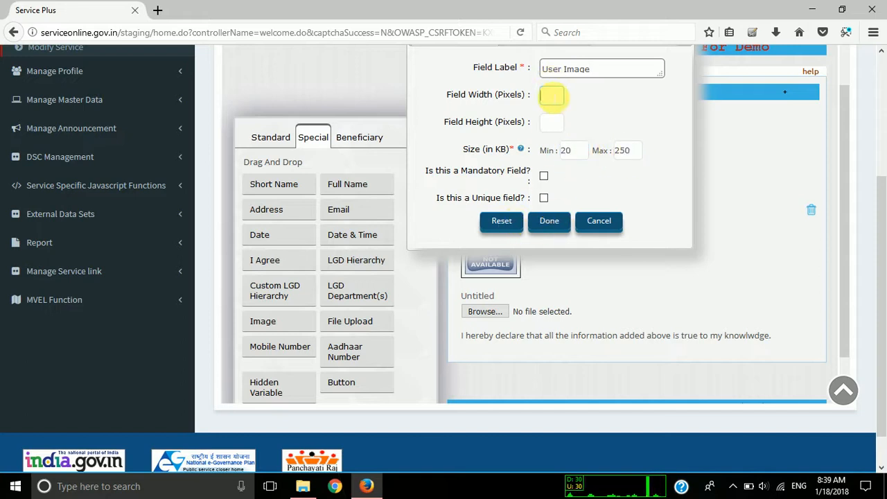
pyautogui.click(552, 123)
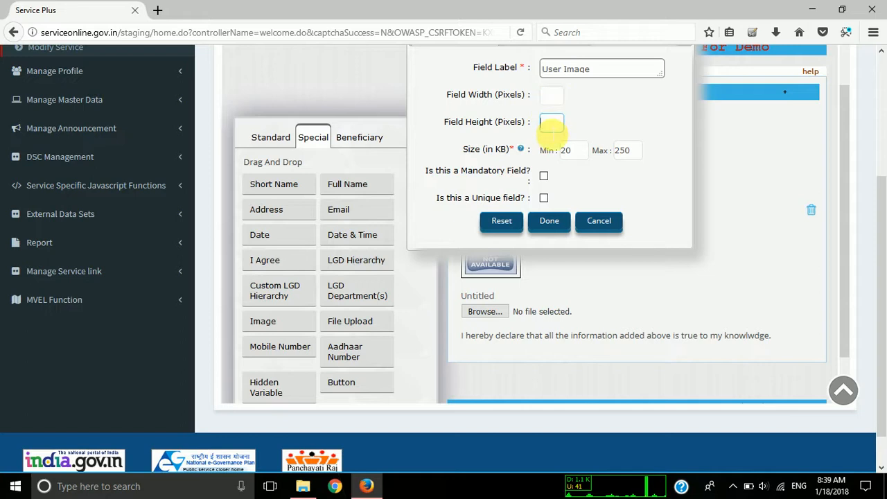
pyautogui.scroll(1, 588, 135)
pyautogui.scroll(-2, 588, 136)
pyautogui.click(548, 225)
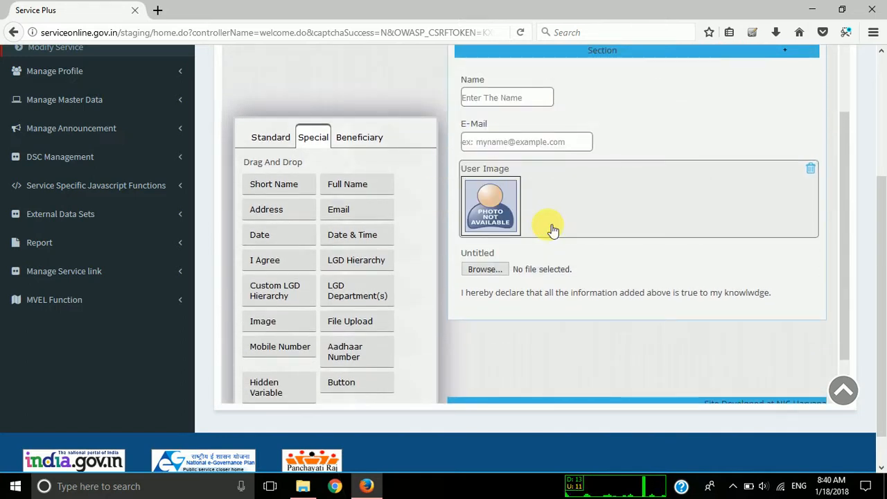
# Label the file upload field "Upload Document", select PDF as its file type, and apply the settings.
pyautogui.click(482, 255)
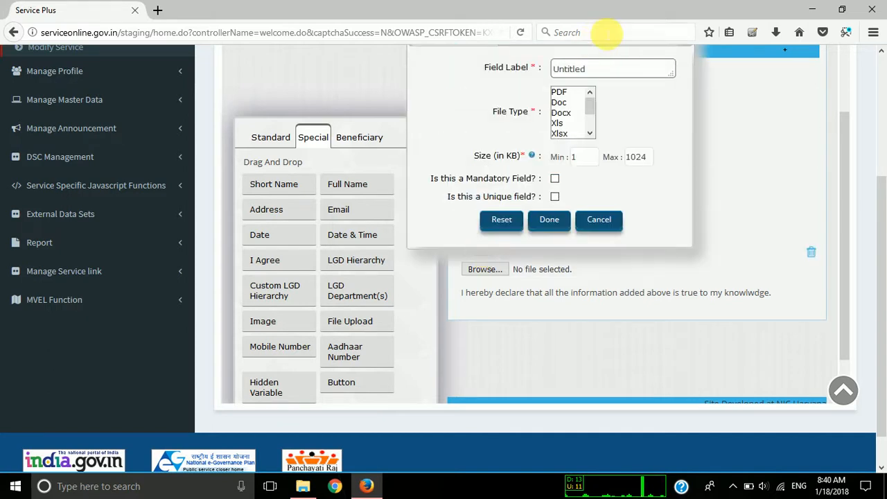
pyautogui.doubleClick(581, 69)
pyautogui.write('Upload Document')
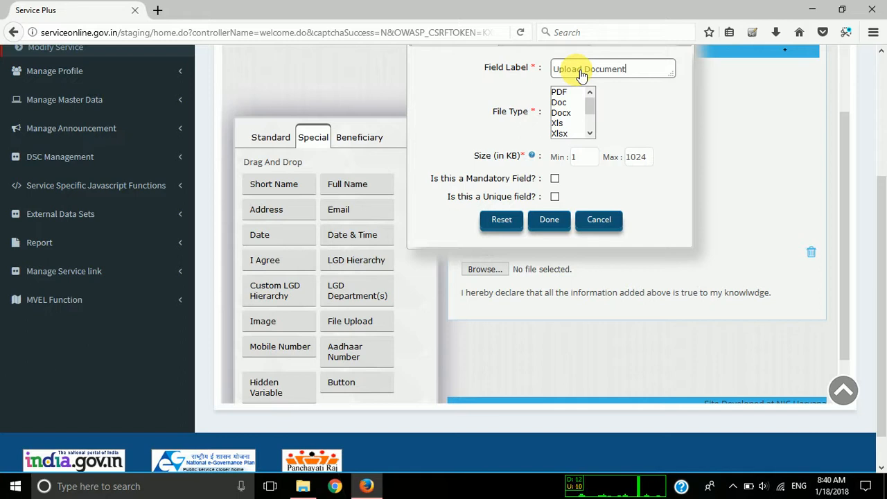
pyautogui.click(591, 101)
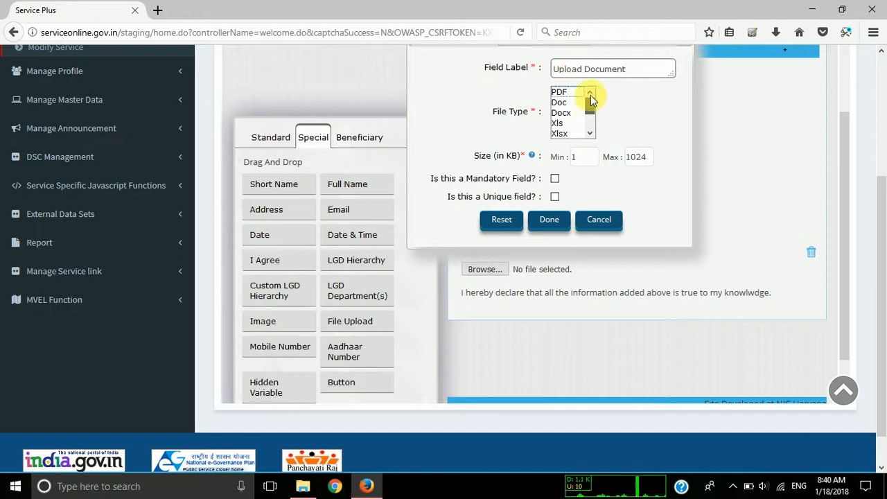
pyautogui.moveTo(590, 105); pyautogui.dragTo(590, 73)
pyautogui.click(561, 92)
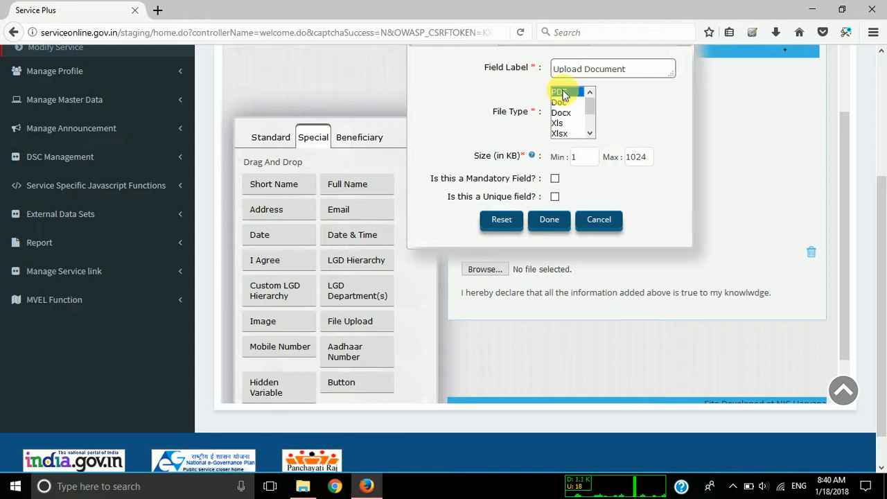
pyautogui.click(554, 180)
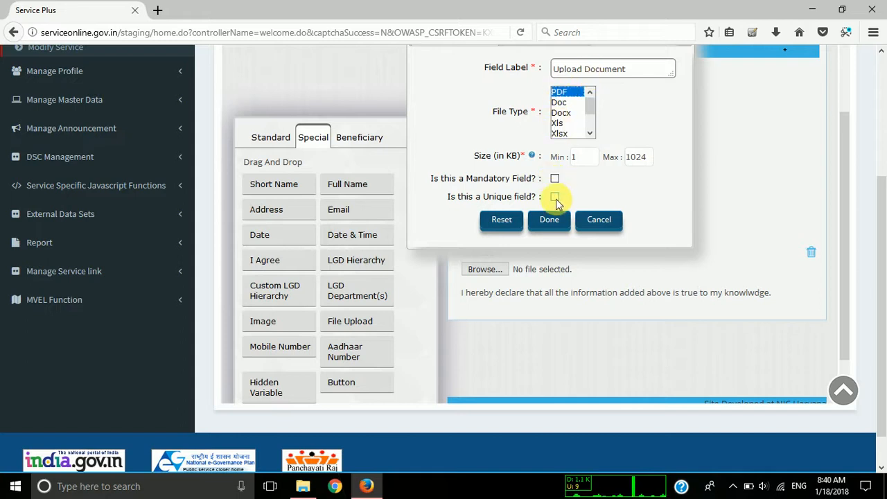
pyautogui.click(644, 161)
pyautogui.doubleClick(644, 161)
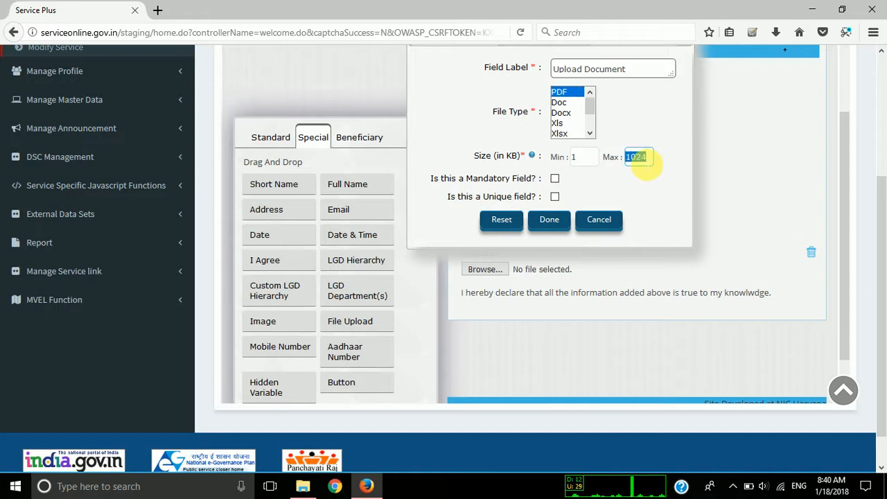
pyautogui.click(553, 220)
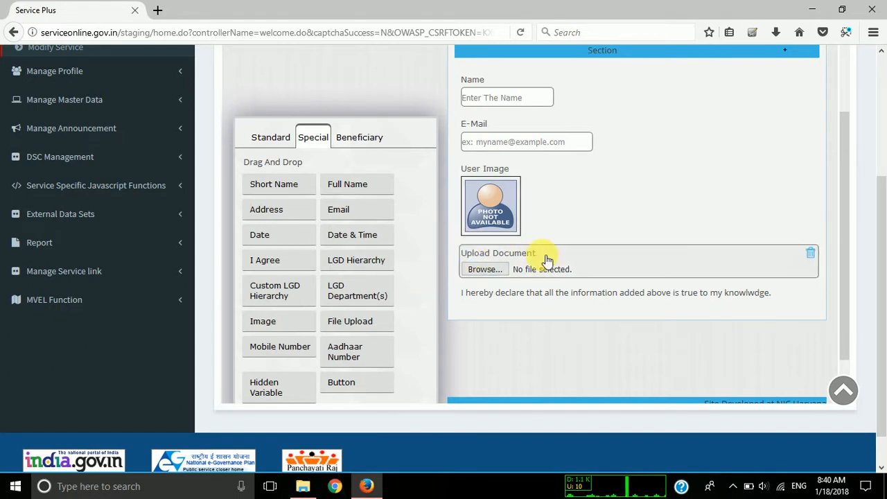
pyautogui.scroll(-1, 523, 332)
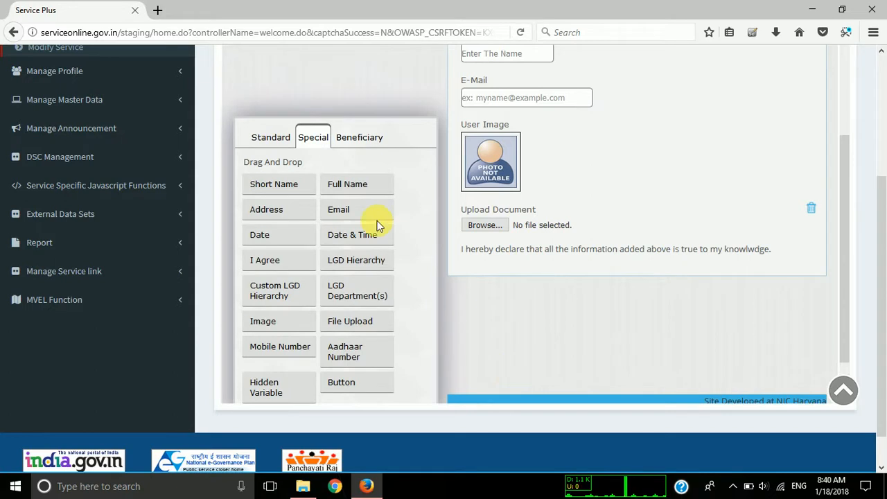
# Save the designed application form and acknowledge the save confirmation.
pyautogui.click(284, 135)
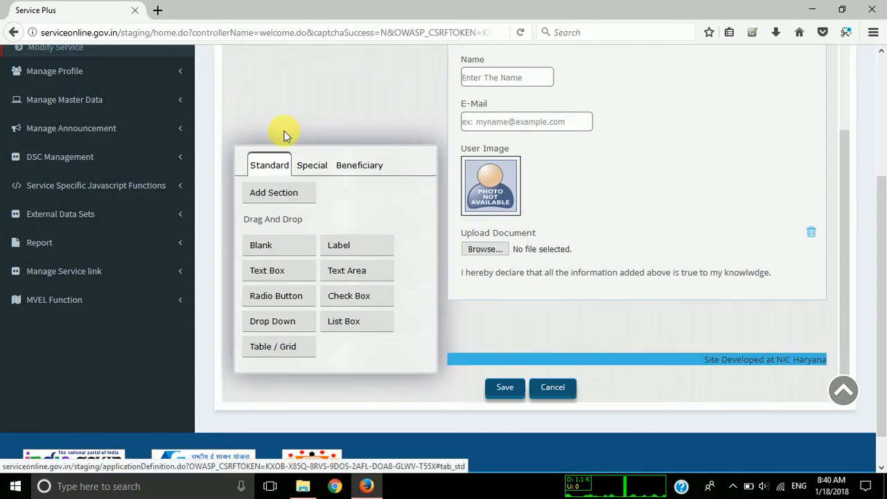
pyautogui.click(504, 386)
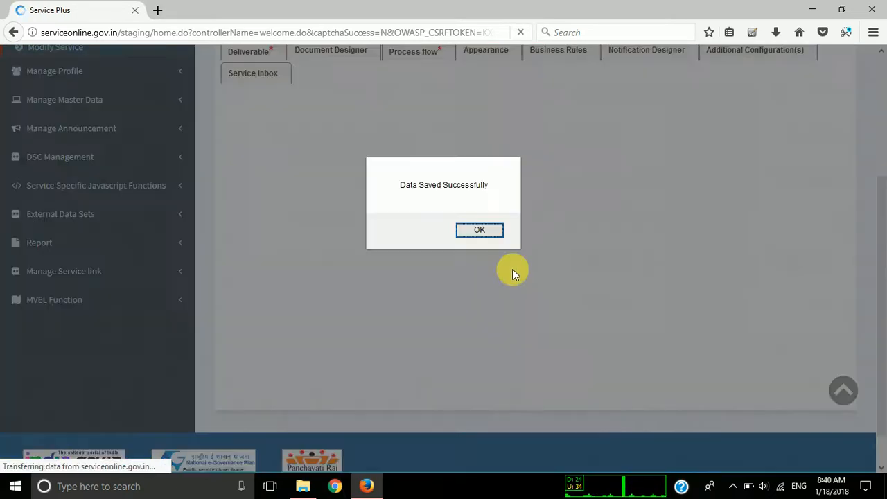
pyautogui.click(474, 229)
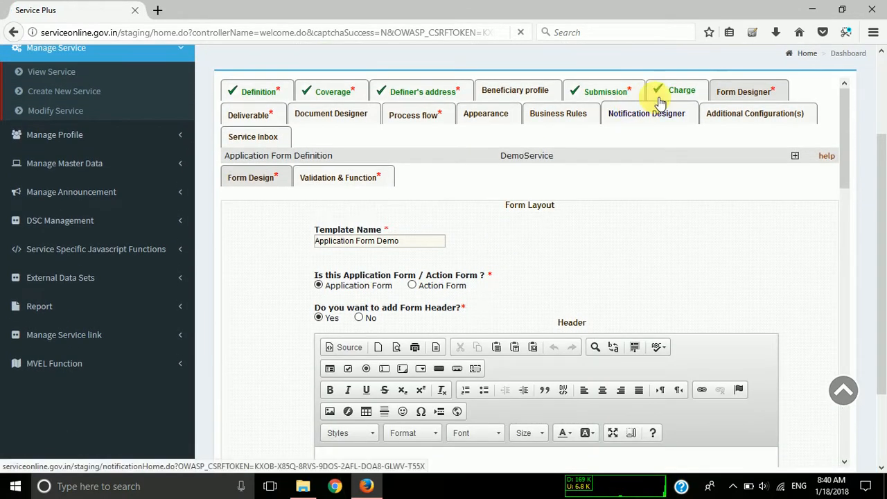
# Review the saved template's definition, from its name and header through the footer, declaration and help message settings.
pyautogui.scroll(-4, 474, 229)
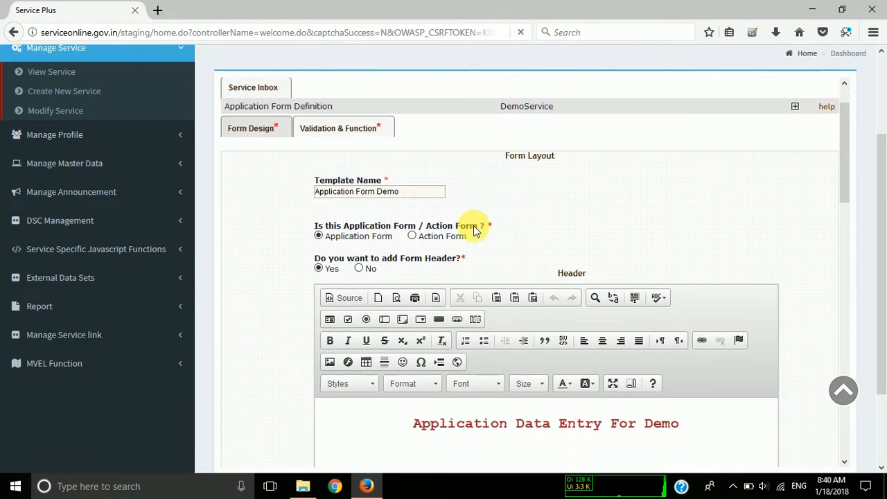
pyautogui.scroll(-10, 295, 365)
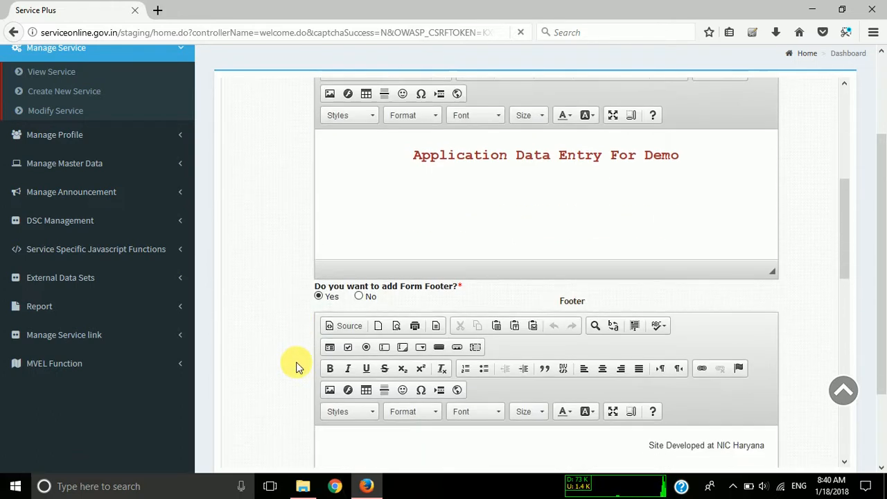
pyautogui.scroll(-8, 296, 365)
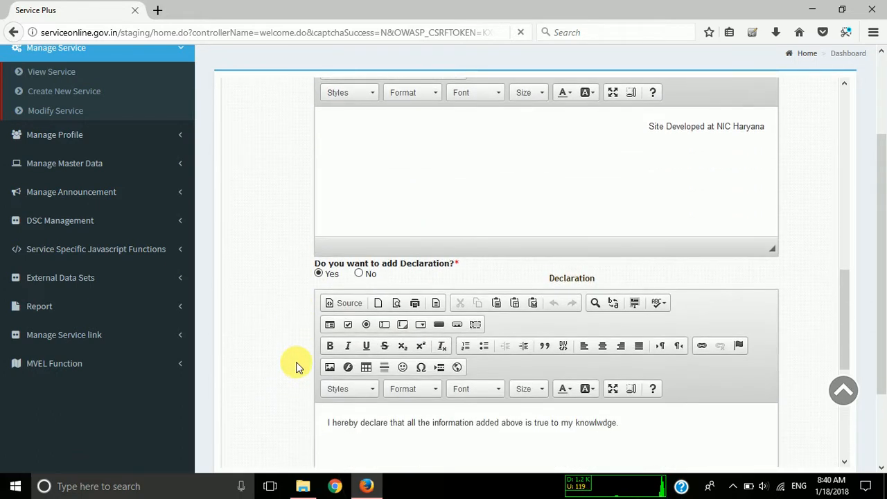
pyautogui.scroll(-4, 296, 365)
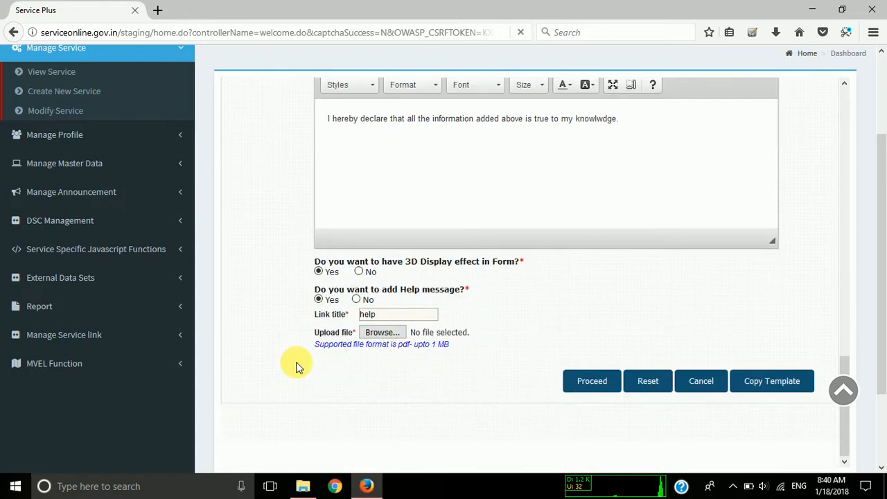
pyautogui.scroll(20, 296, 365)
pyautogui.scroll(1, 296, 365)
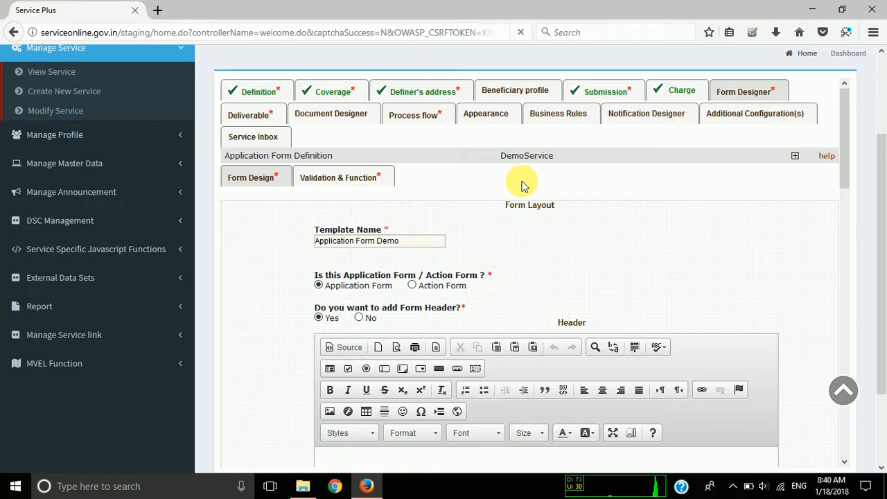
# Return to the form template list and change the status of "Application Form Demo" to Activated.
pyautogui.click(609, 91)
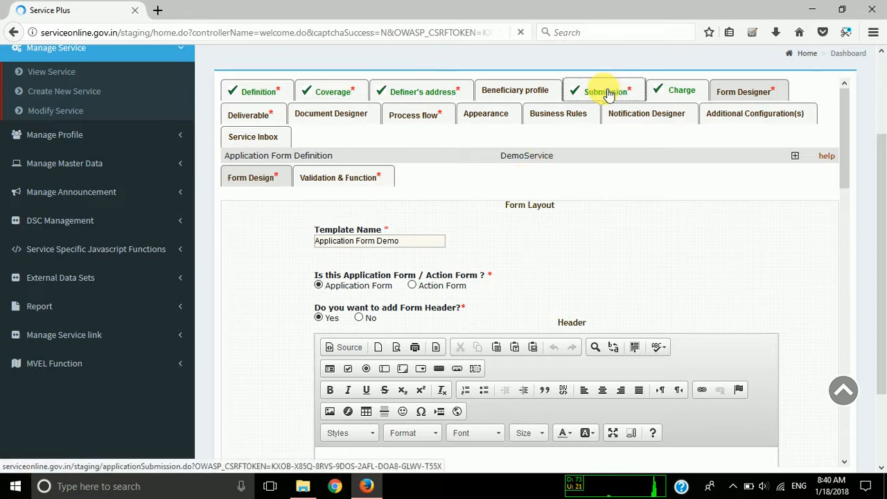
pyautogui.click(755, 93)
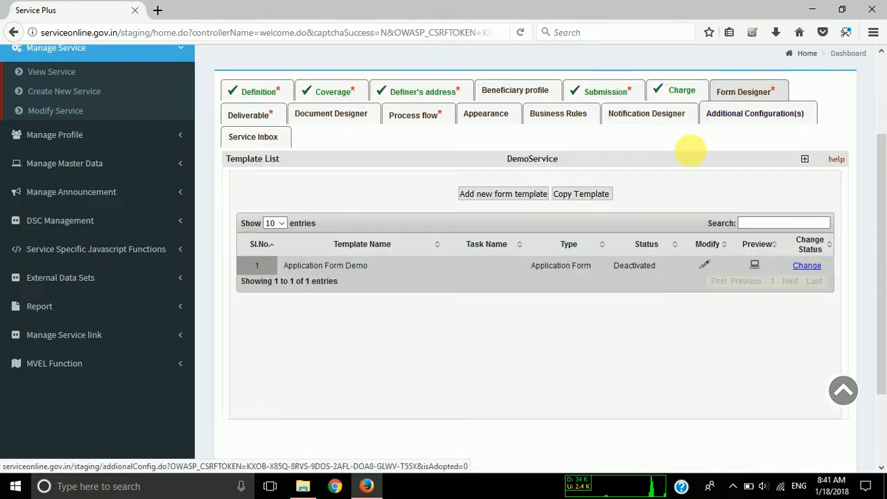
pyautogui.doubleClick(636, 267)
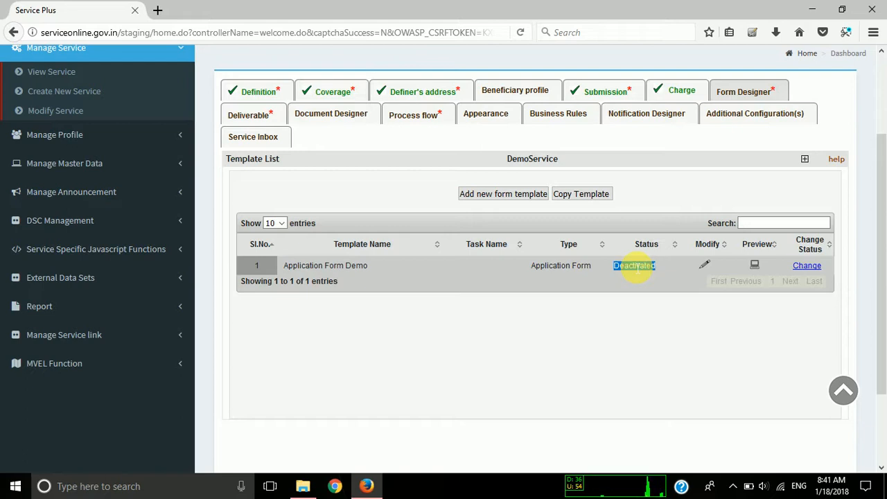
pyautogui.click(798, 268)
pyautogui.click(458, 229)
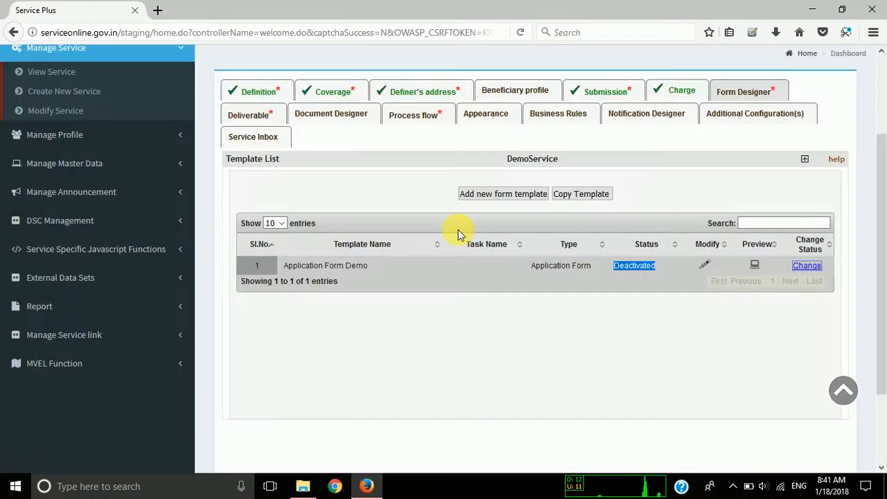
pyautogui.moveTo(314, 266); pyautogui.dragTo(386, 266)
pyautogui.click(424, 269)
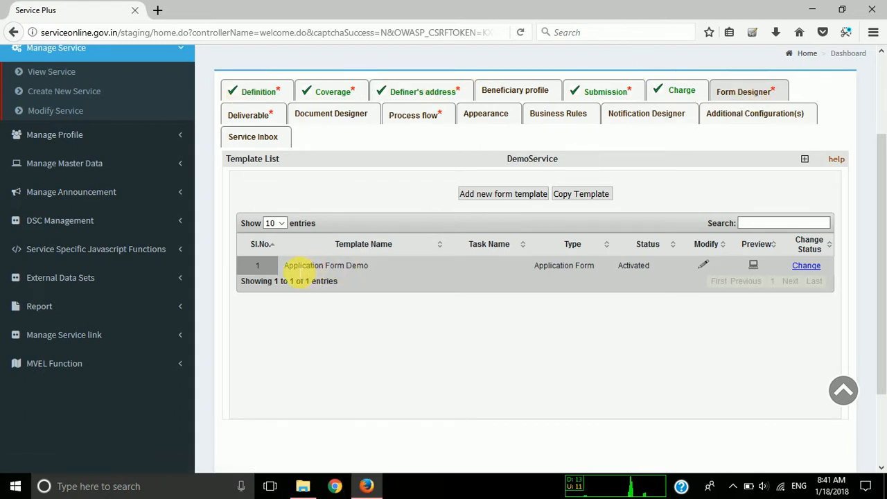
pyautogui.moveTo(284, 265); pyautogui.dragTo(257, 267)
pyautogui.click(383, 272)
pyautogui.moveTo(455, 272); pyautogui.dragTo(376, 258)
pyautogui.click(282, 268)
pyautogui.click(380, 263)
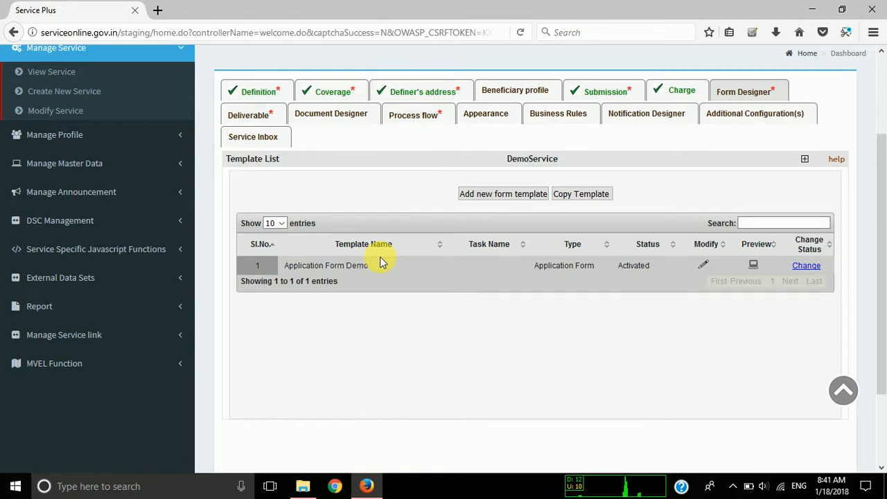
pyautogui.doubleClick(378, 264)
pyautogui.click(412, 178)
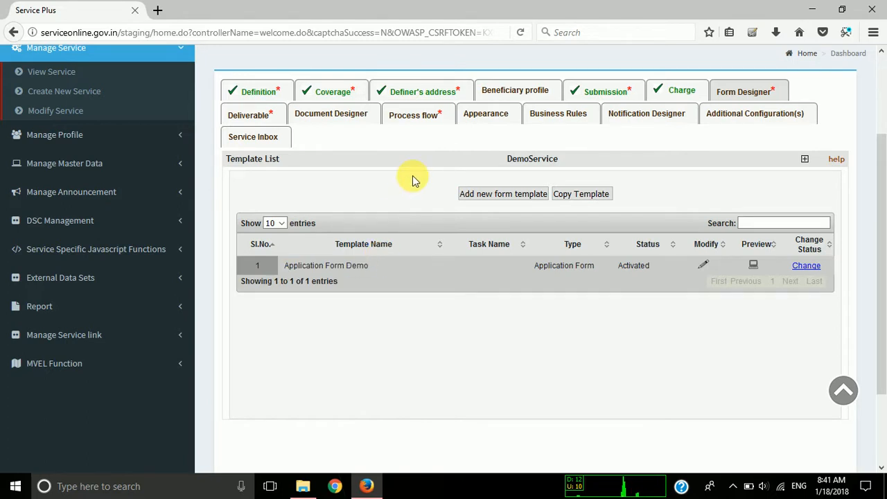
# Open the process flow of DemoService and answer No to whether the service involves an Auto Approval Process.
pyautogui.click(426, 123)
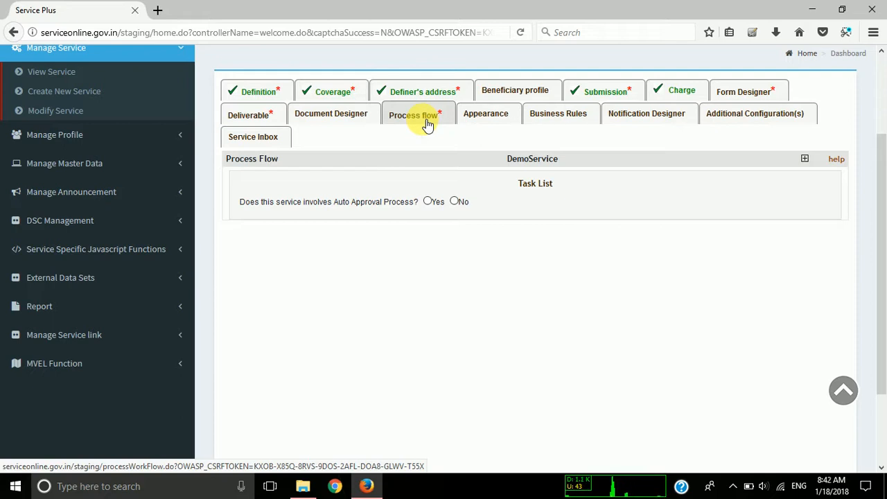
pyautogui.click(733, 486)
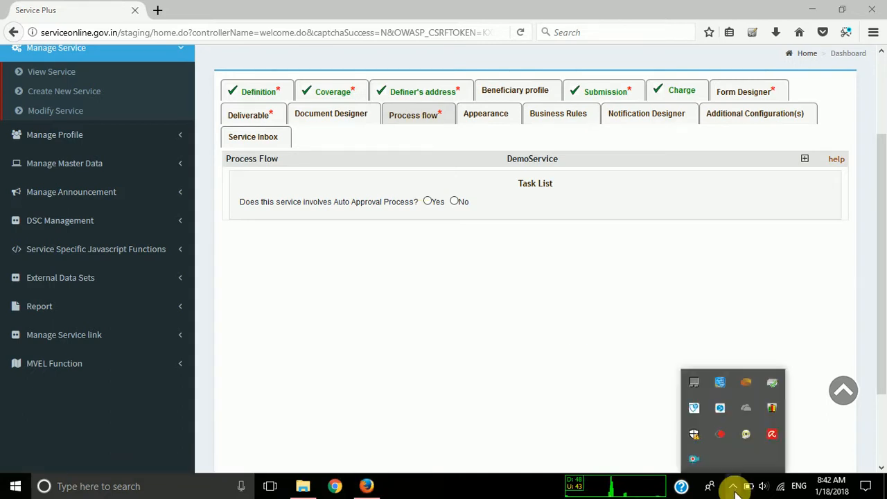
pyautogui.click(733, 486)
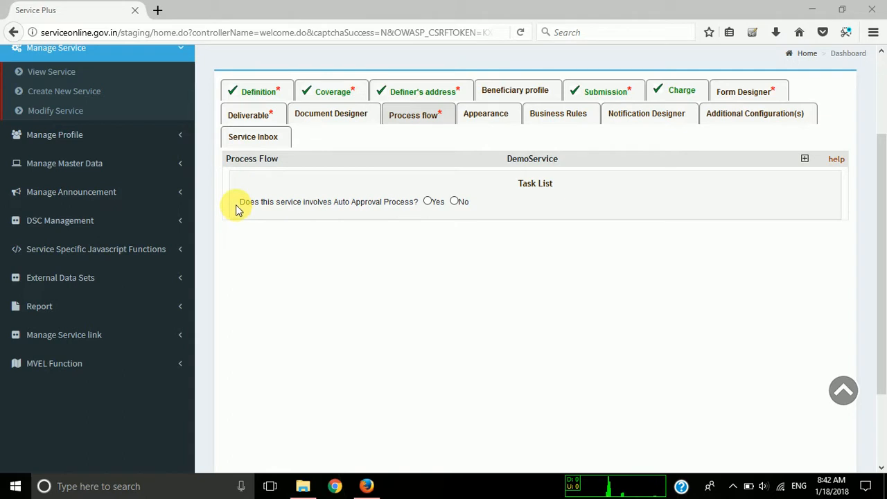
pyautogui.moveTo(240, 203); pyautogui.dragTo(419, 202)
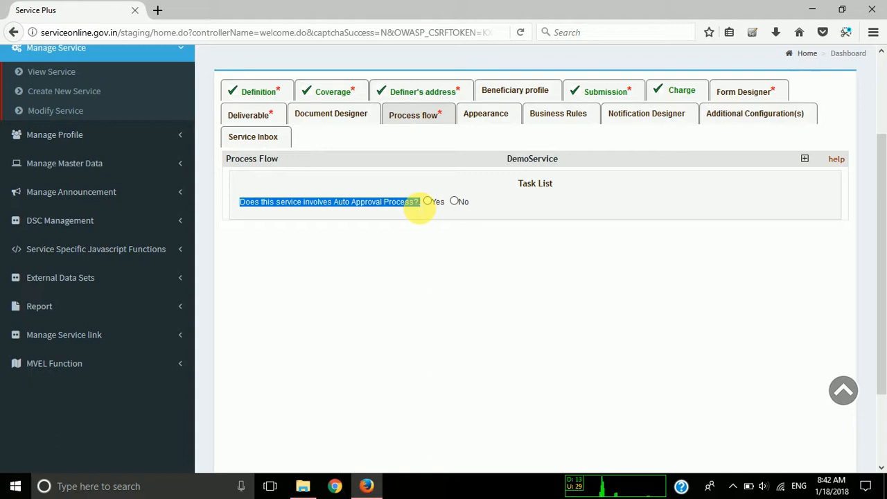
pyautogui.click(420, 203)
pyautogui.click(454, 201)
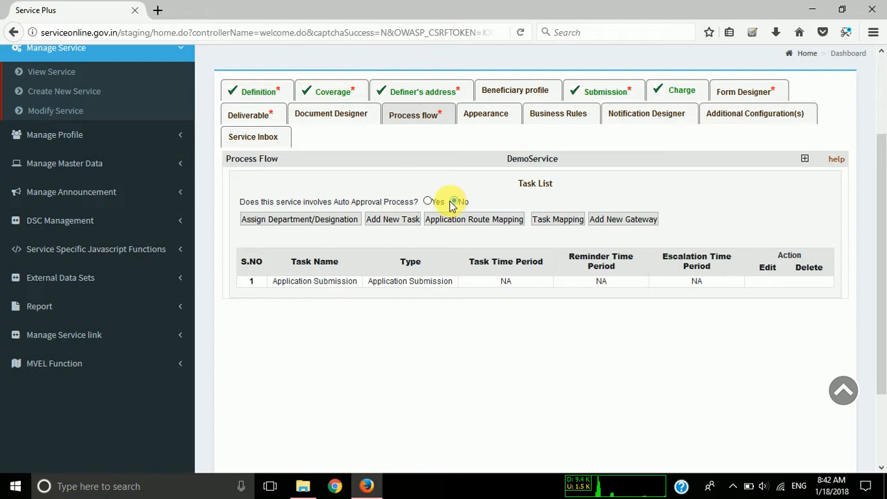
# Open the department/designation assignment for the Designated Officer and select the service unit type "Test Department(Test Department) - Both".
pyautogui.click(277, 220)
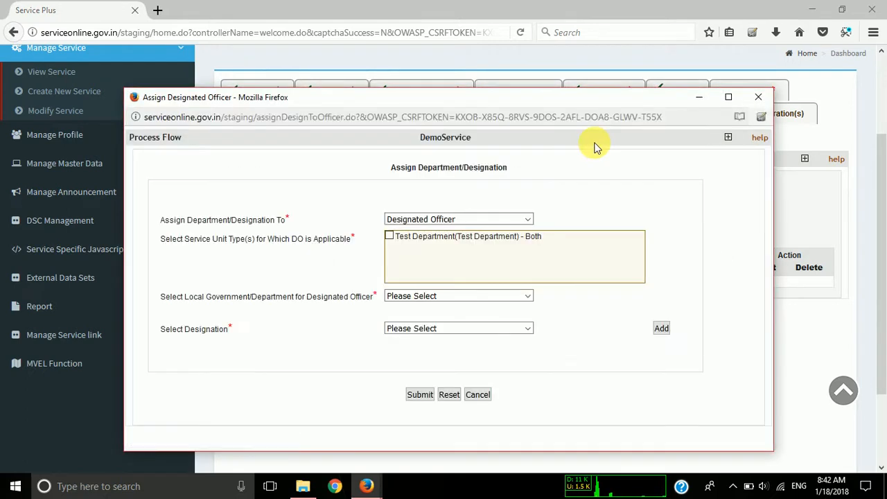
pyautogui.click(769, 98)
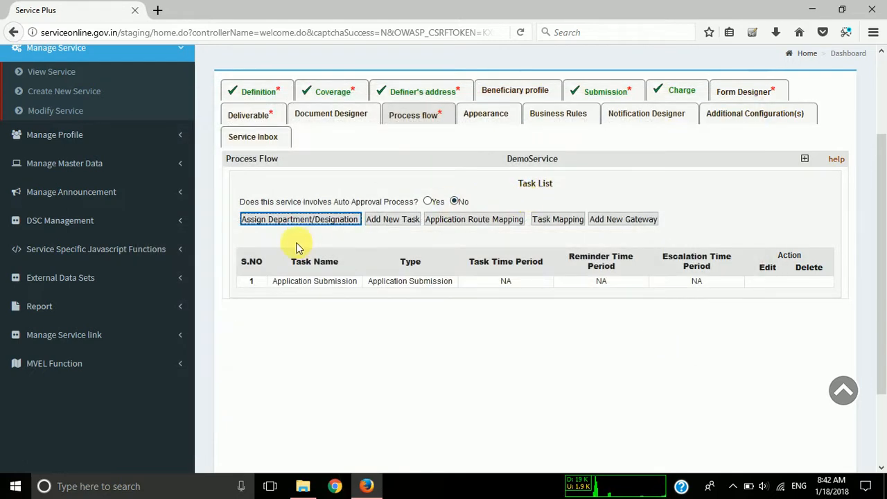
pyautogui.click(278, 223)
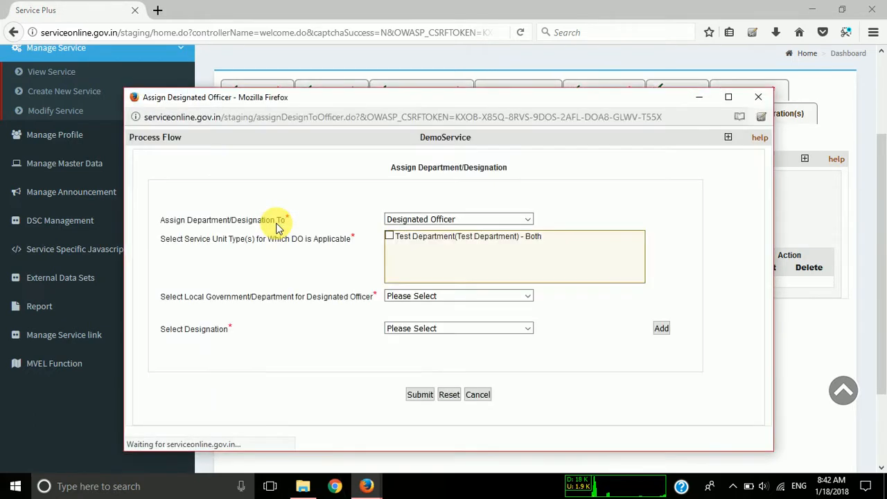
pyautogui.click(454, 219)
pyautogui.click(449, 231)
pyautogui.click(389, 236)
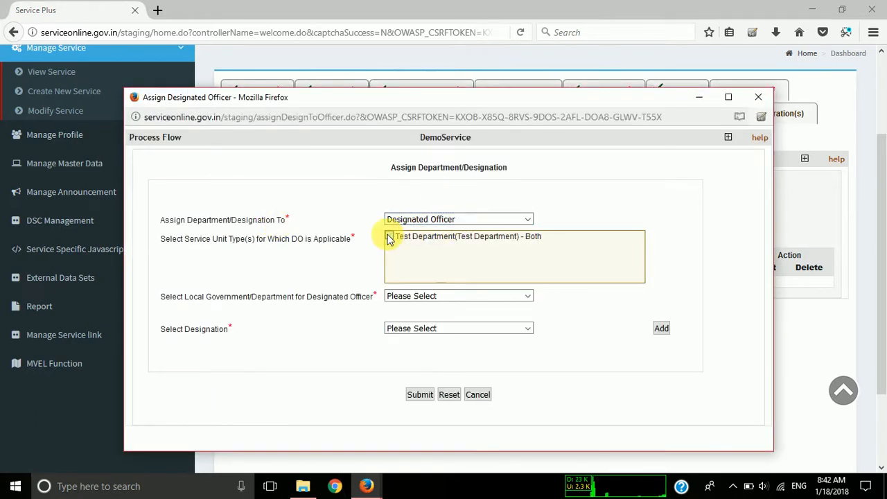
pyautogui.click(388, 236)
# Add a Designated Officer assignment with Line Department, Test Department(State), level STATE, office Test Department and designation Test Designation.
pyautogui.click(443, 296)
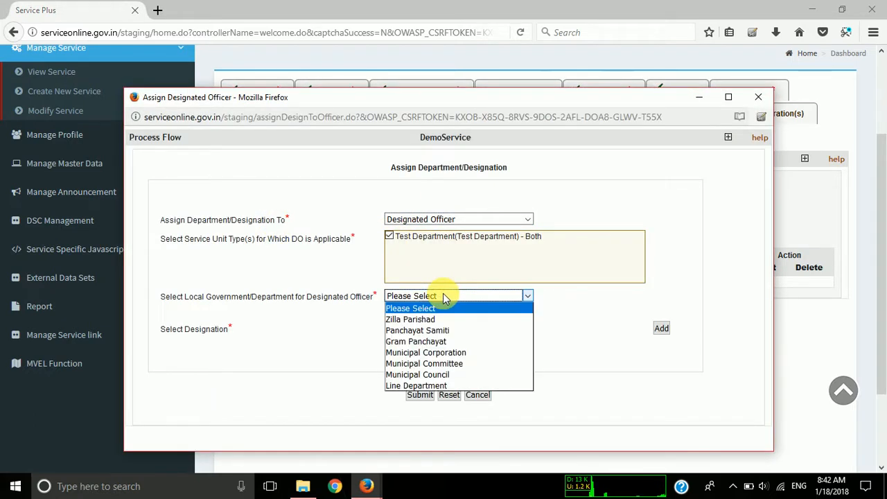
pyautogui.click(426, 385)
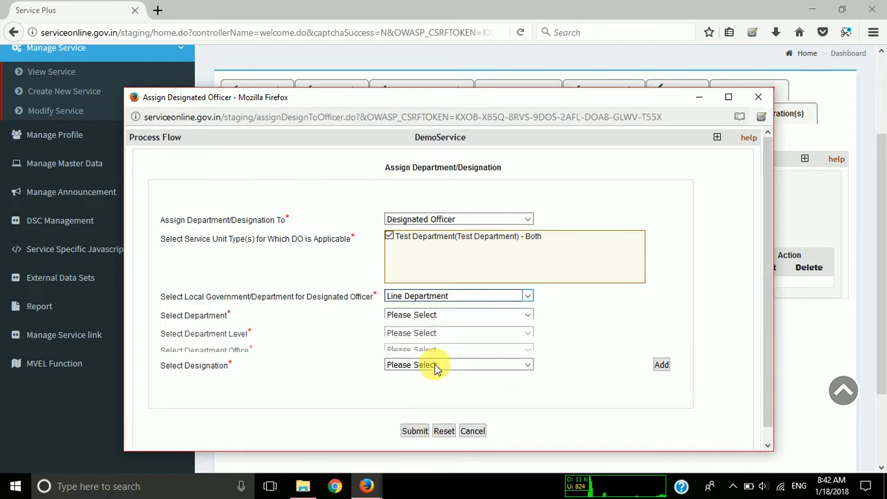
pyautogui.click(448, 317)
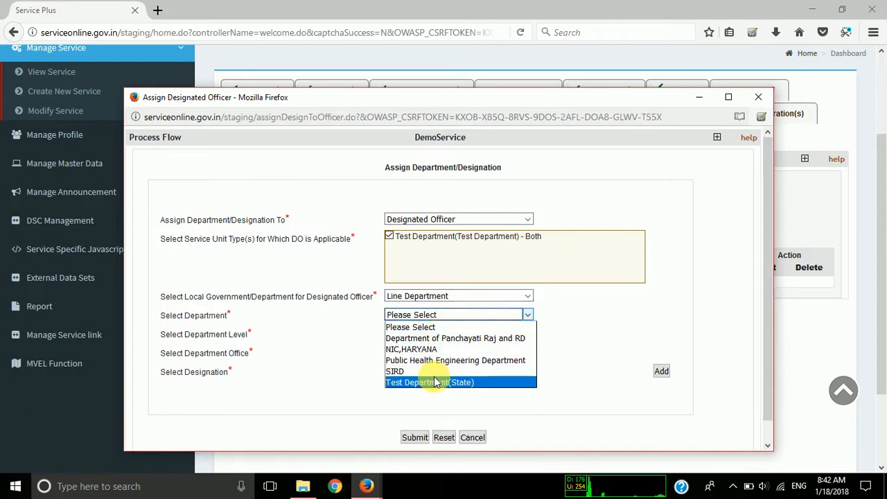
pyautogui.click(434, 382)
pyautogui.click(457, 333)
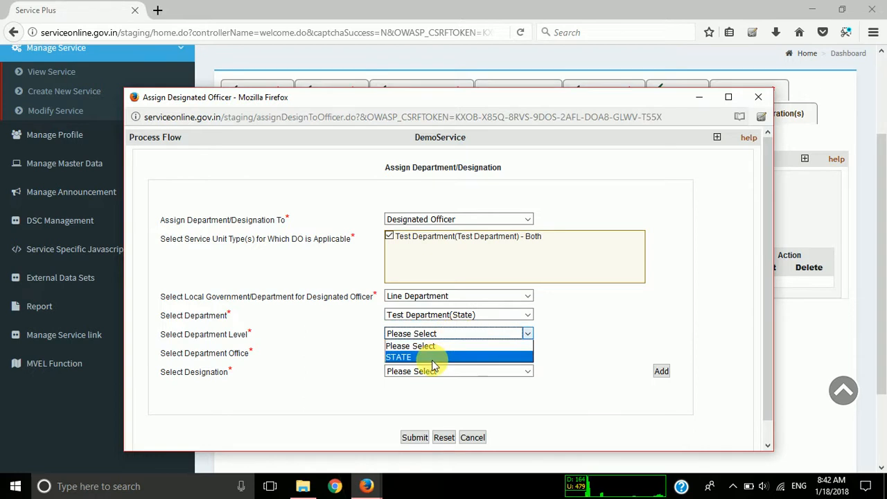
pyautogui.click(432, 359)
pyautogui.click(438, 359)
pyautogui.click(424, 366)
pyautogui.click(423, 371)
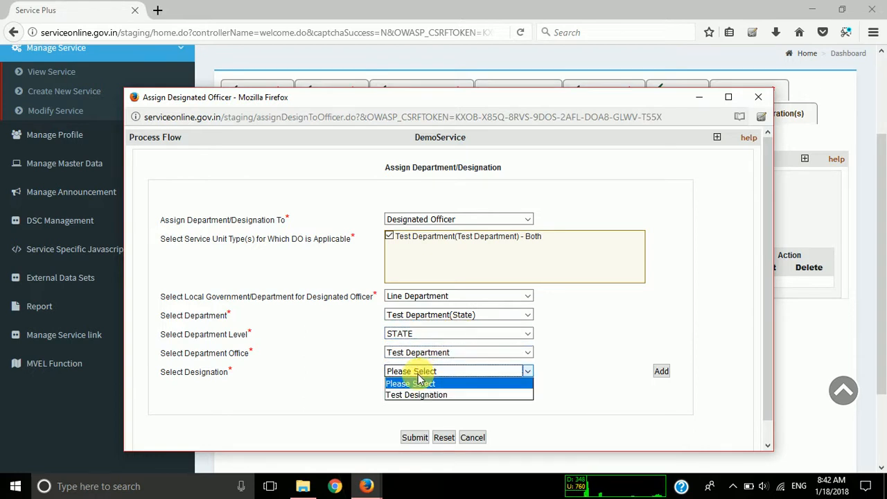
pyautogui.click(409, 393)
pyautogui.click(660, 371)
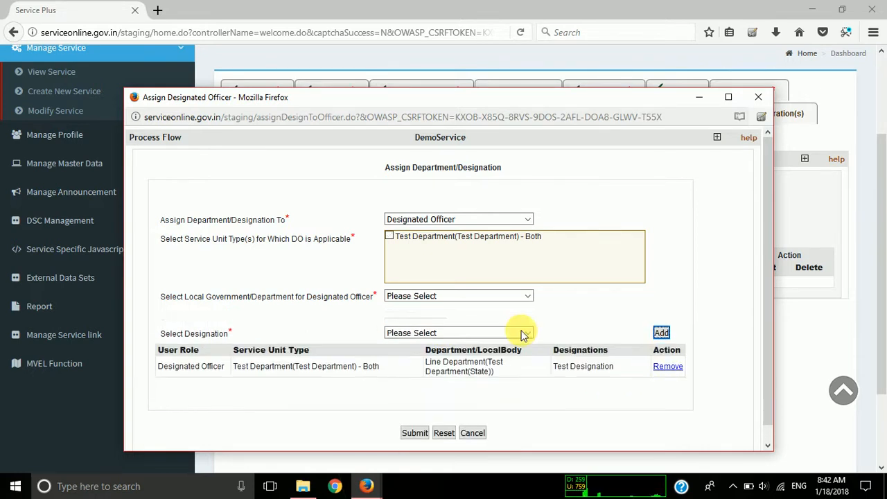
# Check the added assignment row, submit the Designated Officer assignment and close its window.
pyautogui.scroll(-1, 374, 352)
pyautogui.moveTo(314, 351); pyautogui.dragTo(590, 340)
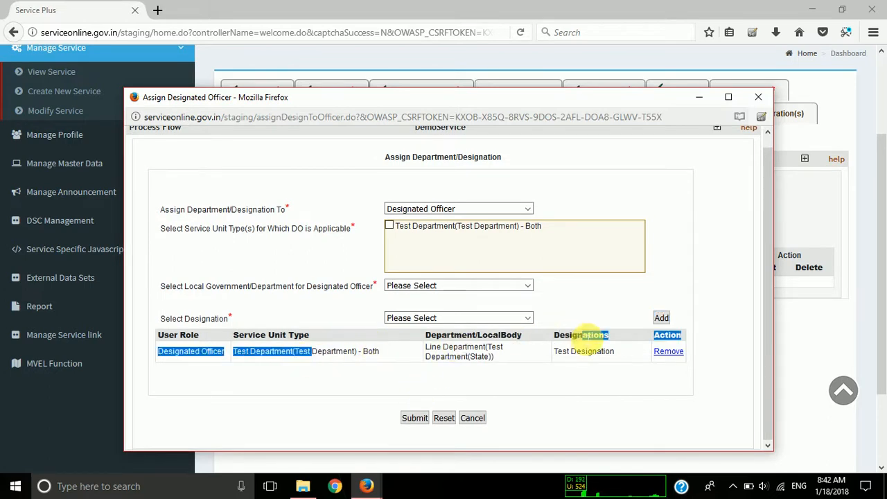
pyautogui.moveTo(490, 356); pyautogui.dragTo(484, 365)
pyautogui.doubleClick(587, 351)
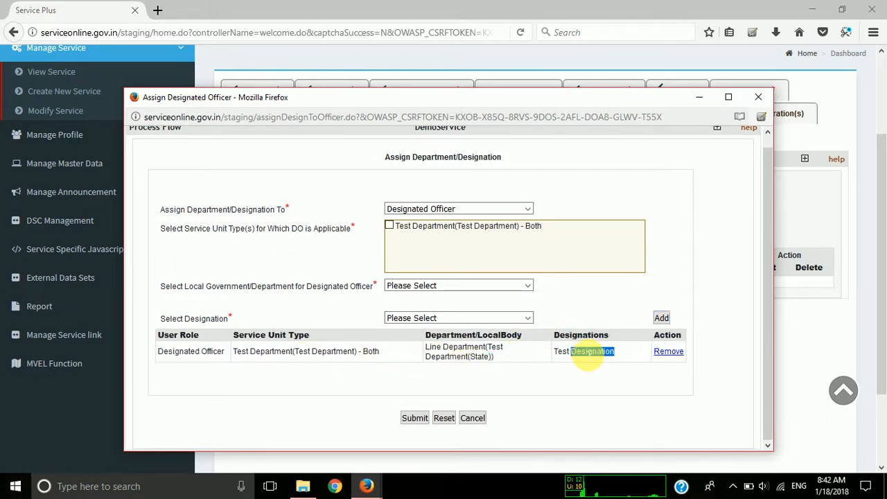
pyautogui.click(417, 417)
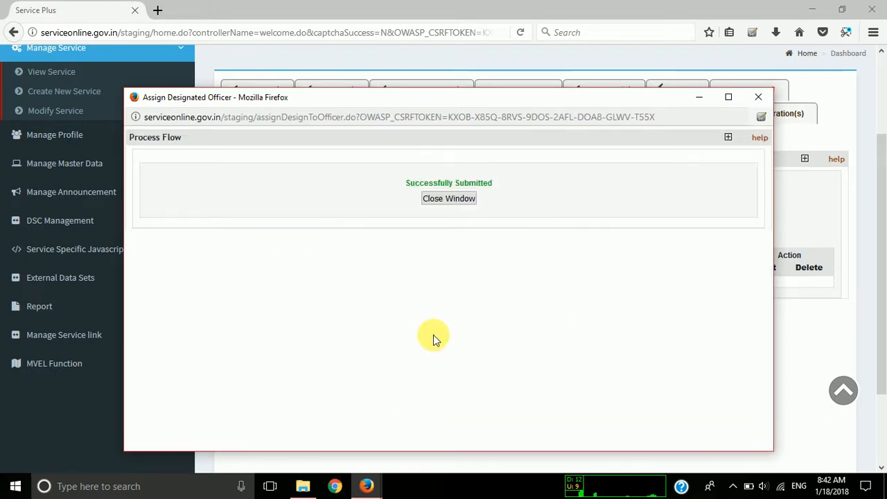
pyautogui.click(453, 200)
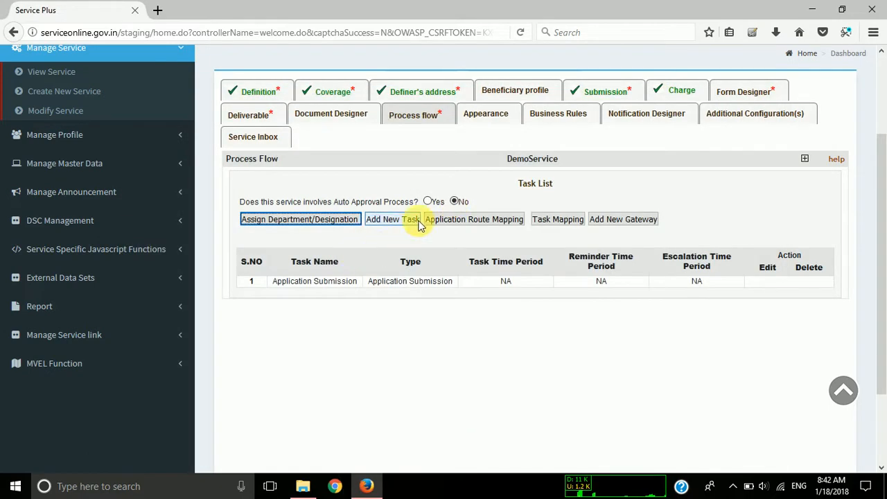
# Start a new task in the DemoService process flow and name it SubmitData.
pyautogui.click(392, 221)
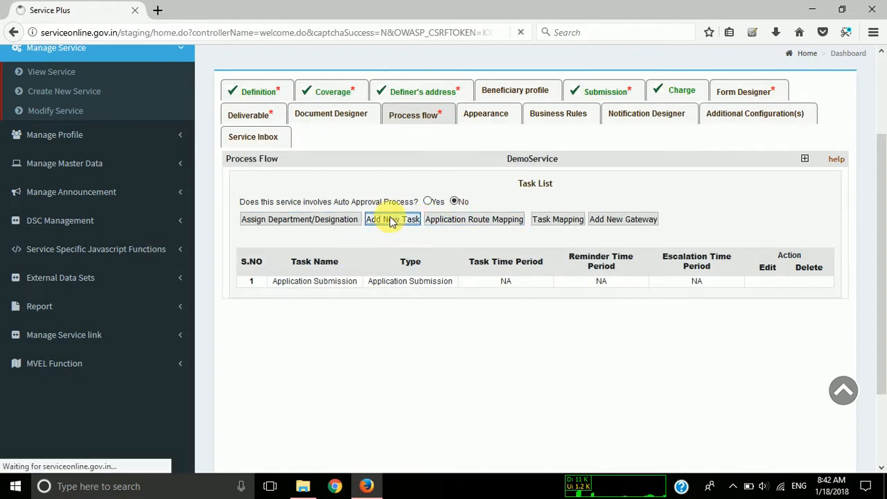
pyautogui.click(579, 223)
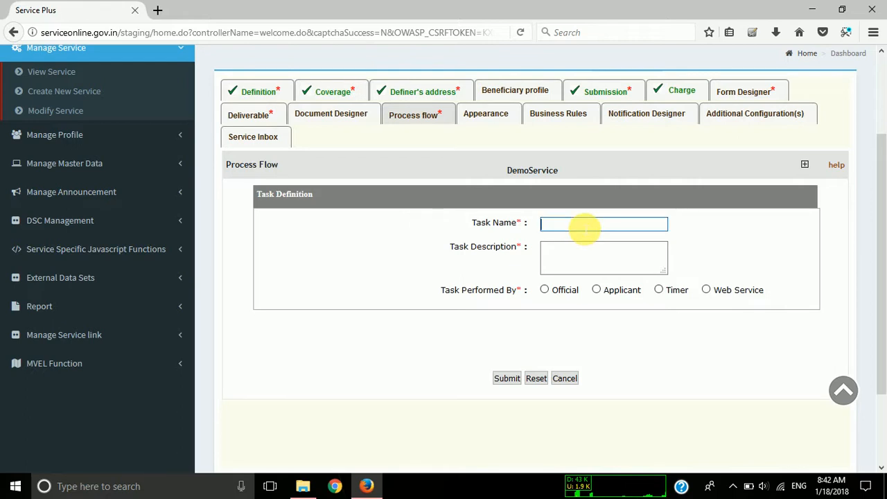
pyautogui.write('SU')
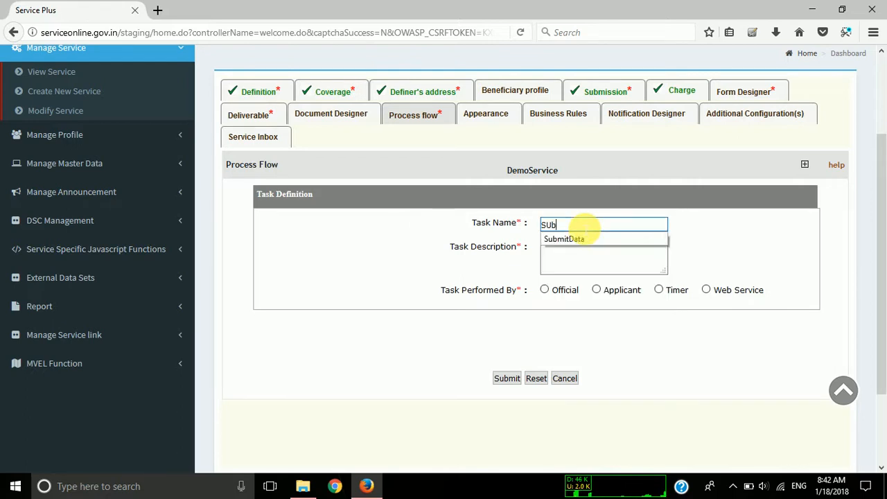
pyautogui.write('b')
pyautogui.press('Down')
pyautogui.press('Tab')
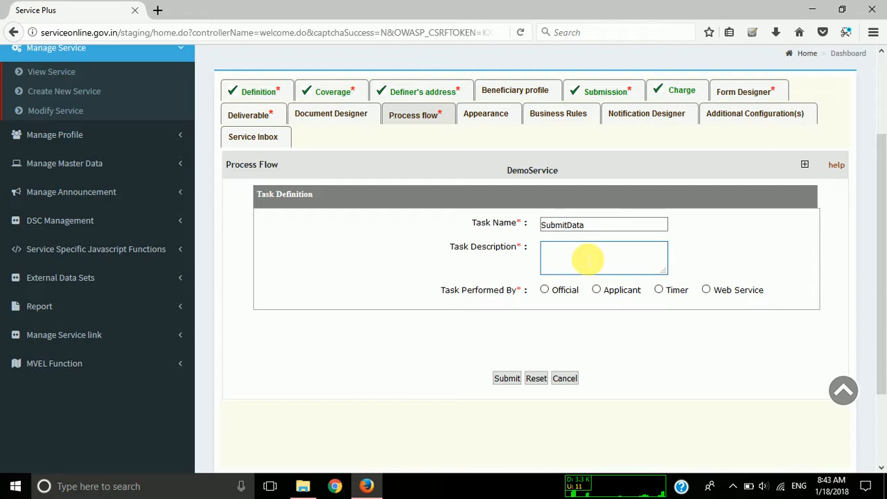
# Enter "Submit the application data using a web service" as the task description, correcting the misspelled words.
pyautogui.write('Subit the appli')
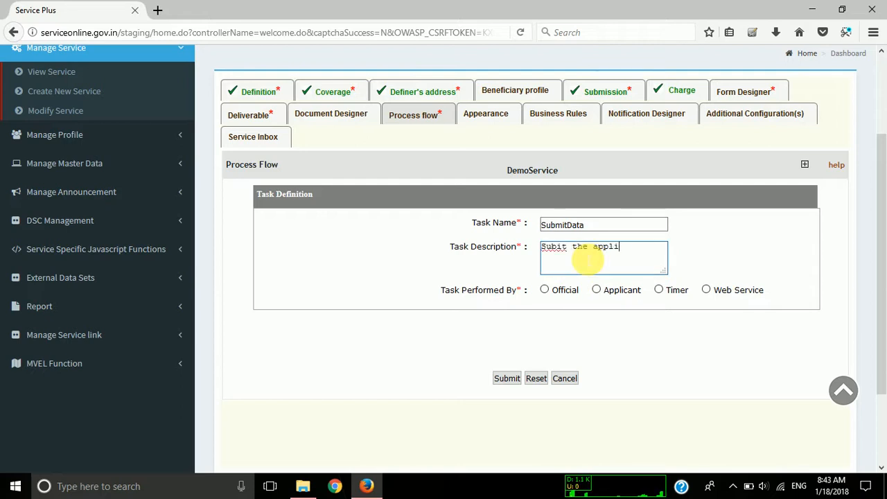
pyautogui.write('on dta to')
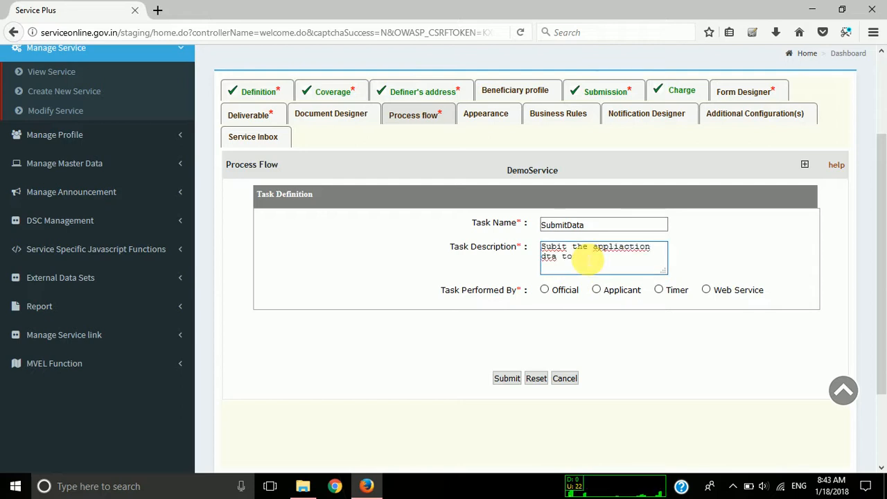
pyautogui.press('BackSpace')
pyautogui.press('BackSpace')
pyautogui.press('BackSpace')
pyautogui.press('BackSpace')
pyautogui.press('BackSpace')
pyautogui.press('BackSpace')
pyautogui.press('BackSpace')
pyautogui.press('BackSpace')
pyautogui.press('BackSpace')
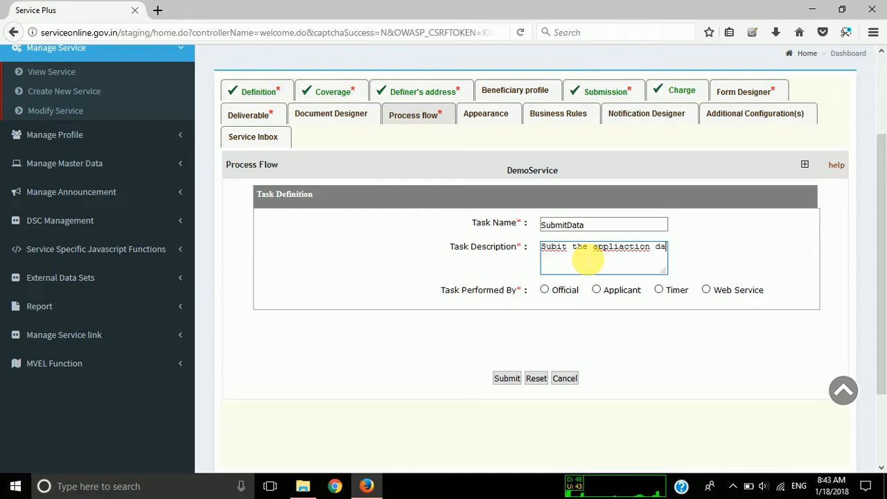
pyautogui.write('ta')
pyautogui.rightClick(635, 251)
pyautogui.click(662, 260)
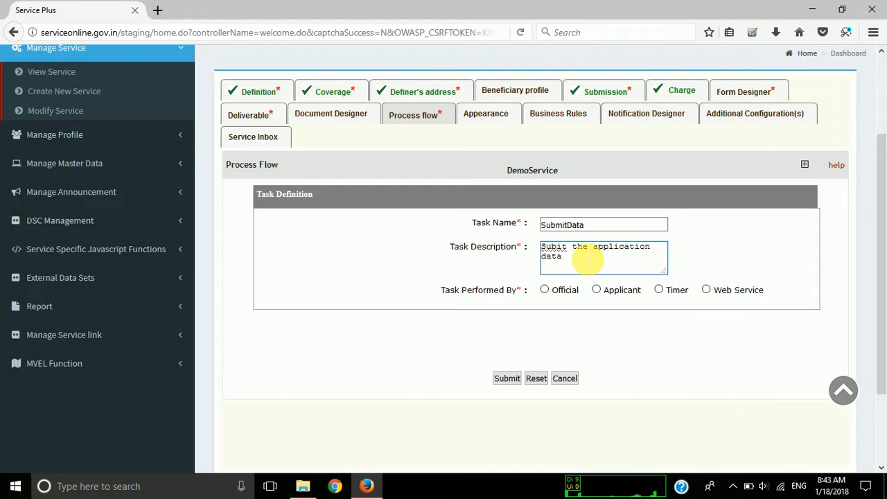
pyautogui.rightClick(563, 250)
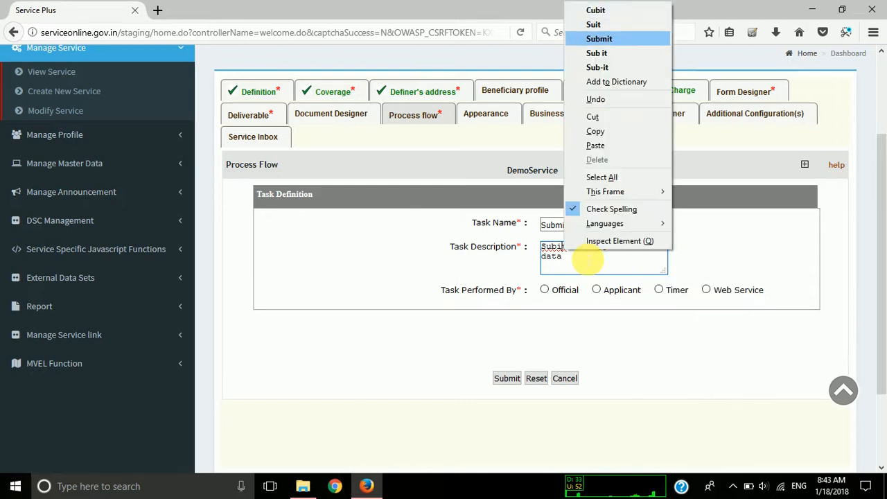
pyautogui.click(592, 37)
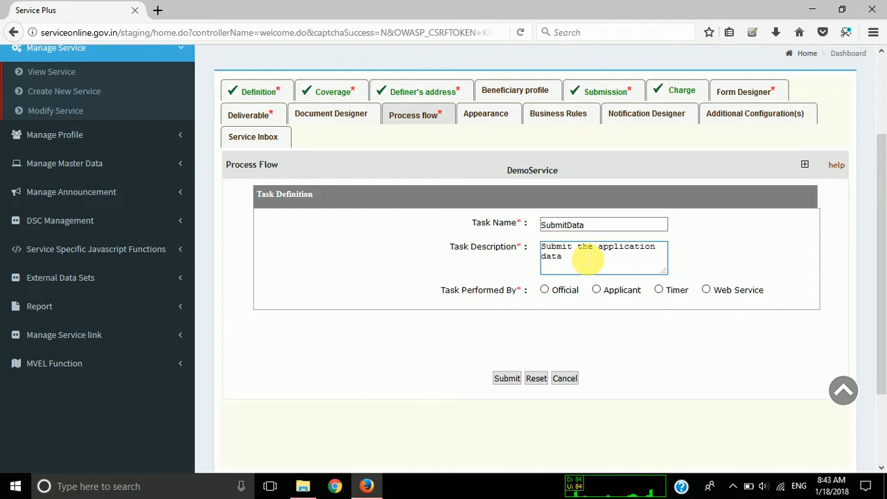
pyautogui.press('BackSpace')
pyautogui.press('BackSpace')
pyautogui.write('using a web s')
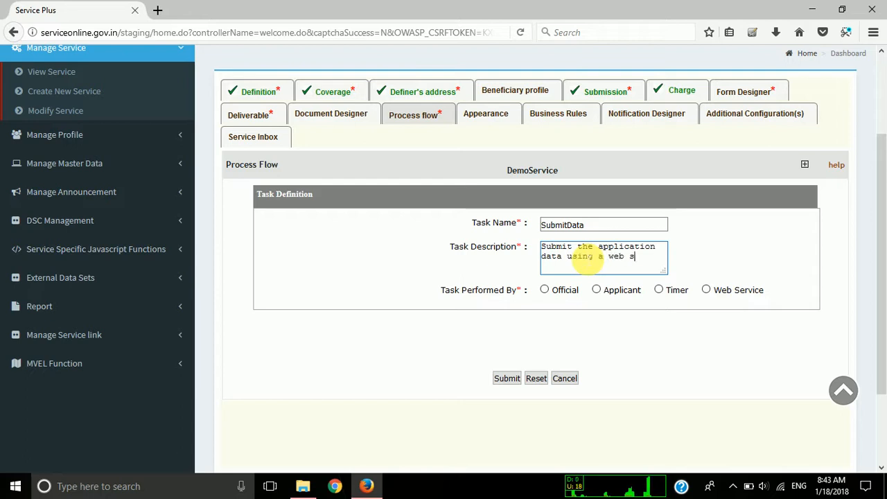
pyautogui.write('ervice')
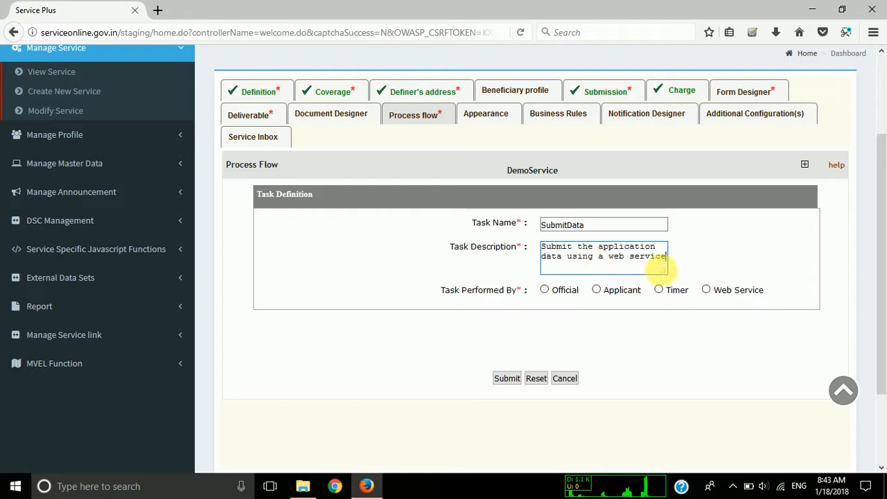
# Set the SubmitData task to be performed by Web Service and select the EnclosureDemo web service.
pyautogui.click(706, 291)
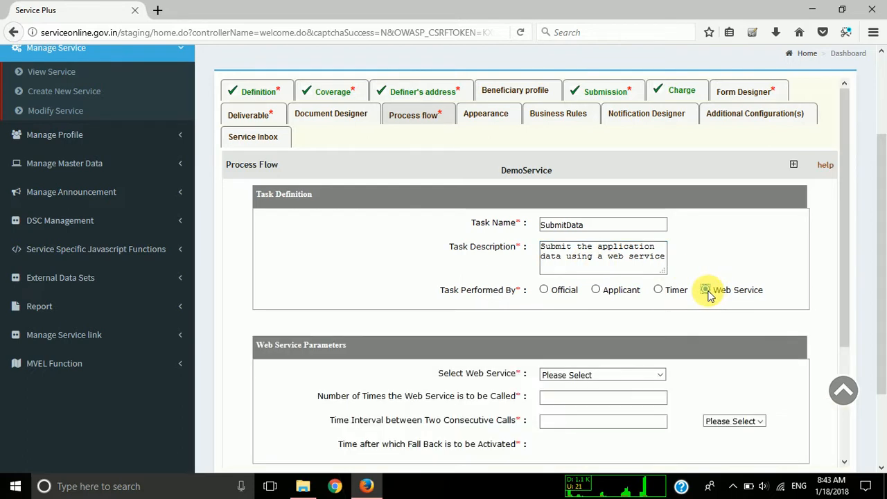
pyautogui.scroll(-1, 574, 311)
pyautogui.click(582, 334)
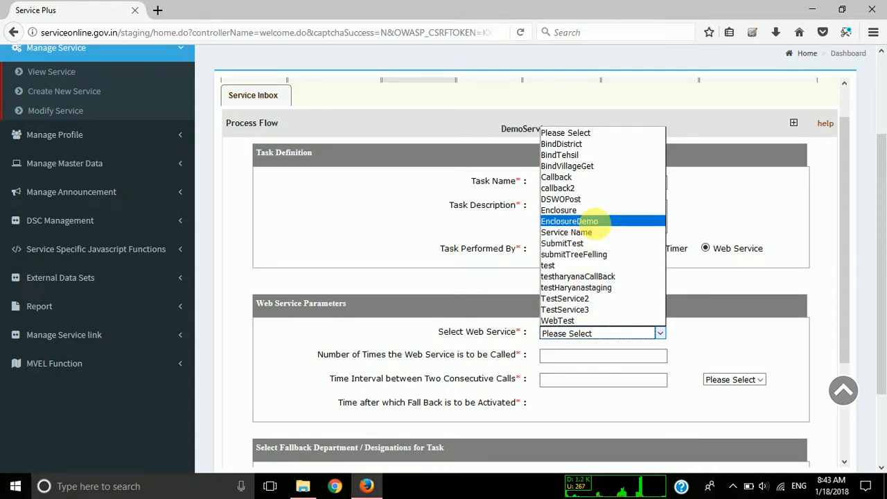
pyautogui.click(588, 220)
pyautogui.scroll(-2, 445, 326)
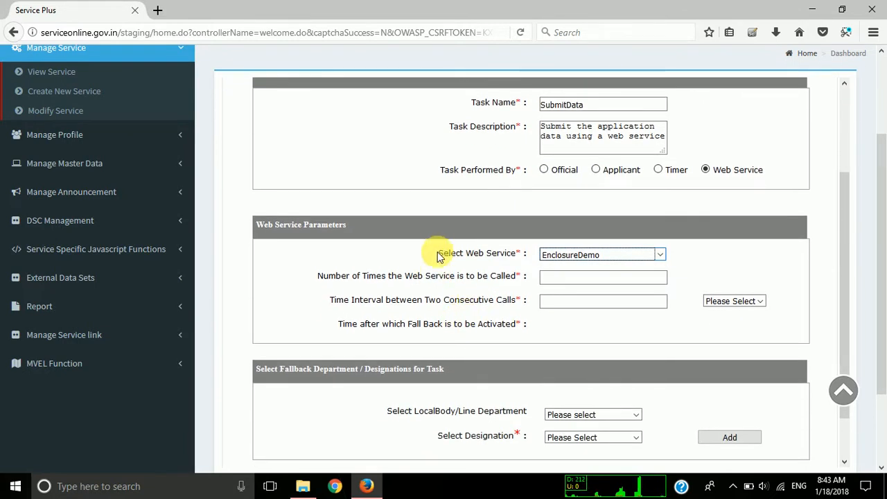
pyautogui.moveTo(436, 255); pyautogui.dragTo(522, 256)
pyautogui.click(523, 257)
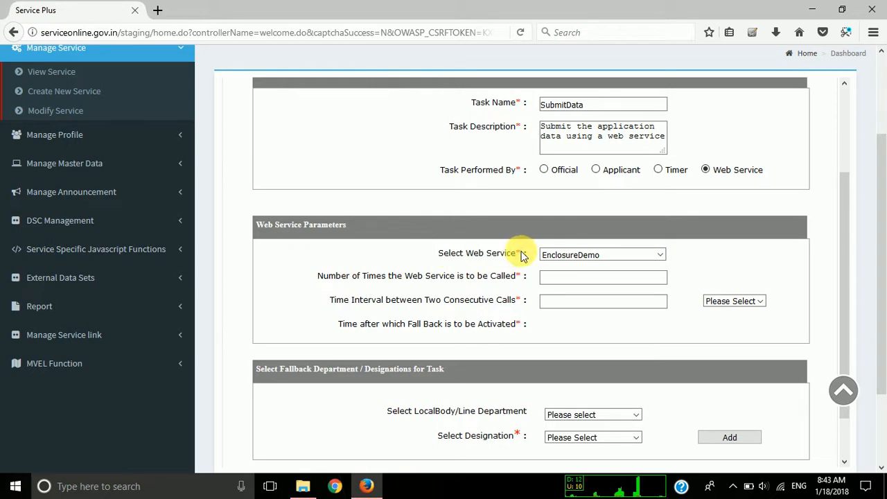
pyautogui.scroll(-1, 523, 256)
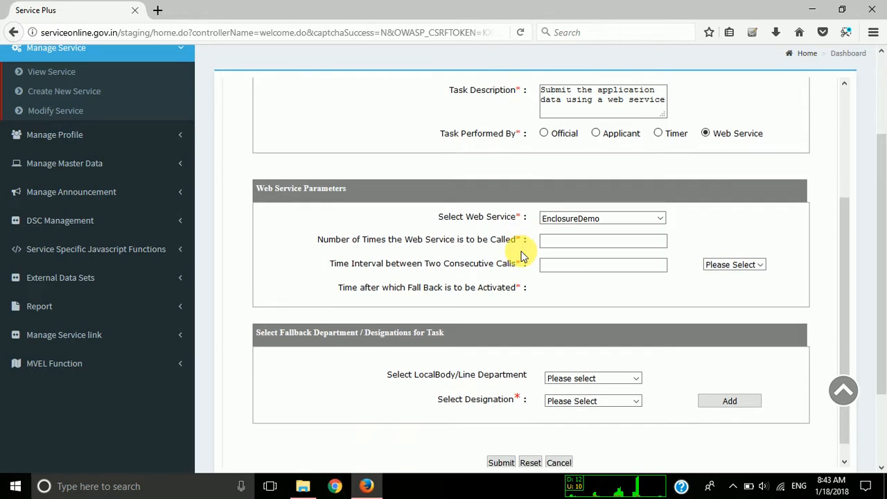
pyautogui.click(587, 219)
pyautogui.click(586, 219)
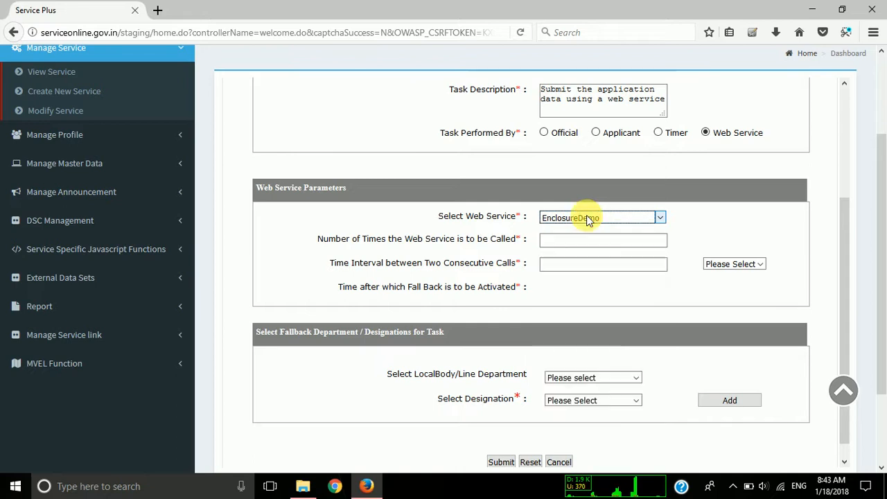
pyautogui.click(587, 219)
pyautogui.click(587, 219)
# Set the web service to be called 2 times with an interval of 2 Minutes between consecutive calls.
pyautogui.click(576, 241)
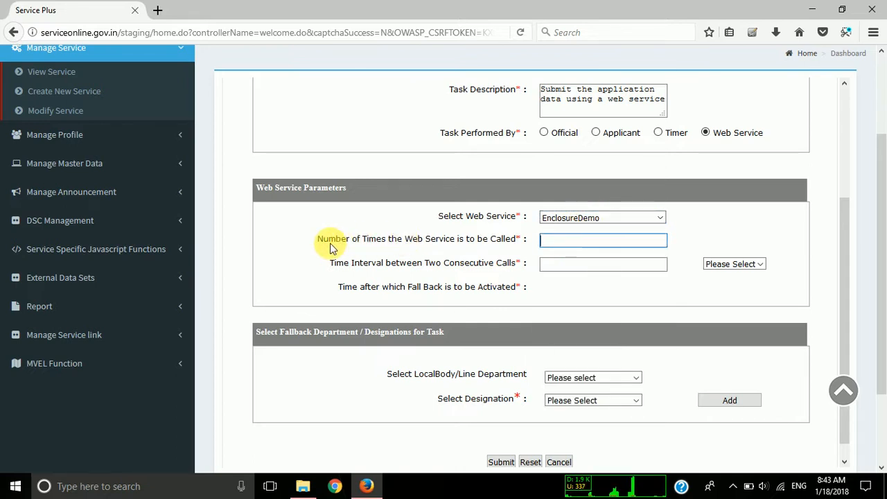
pyautogui.moveTo(329, 241); pyautogui.dragTo(564, 239)
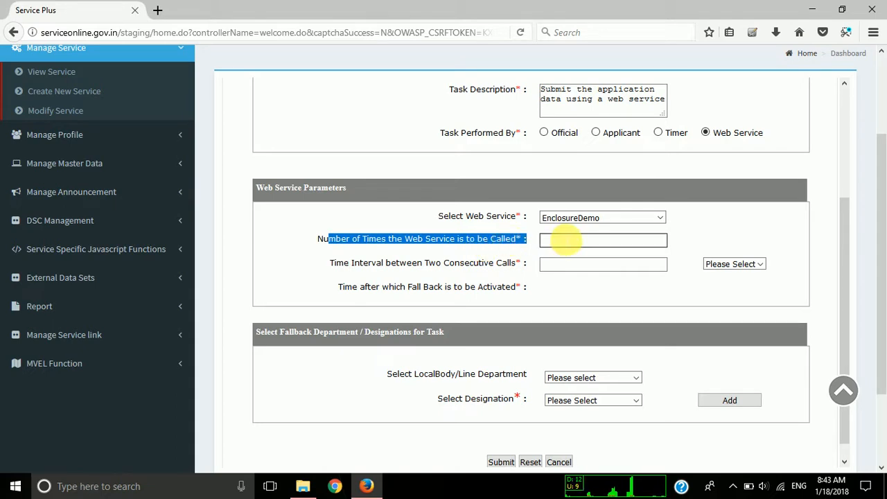
pyautogui.click(567, 240)
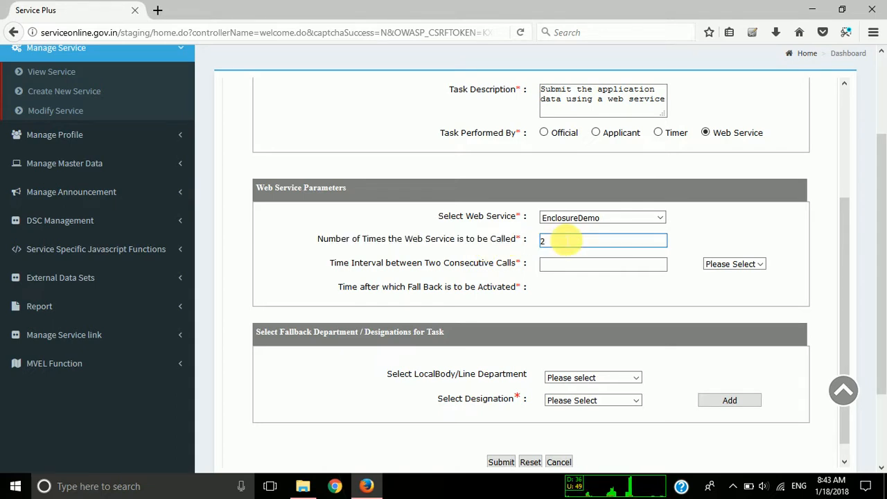
pyautogui.press('Tab')
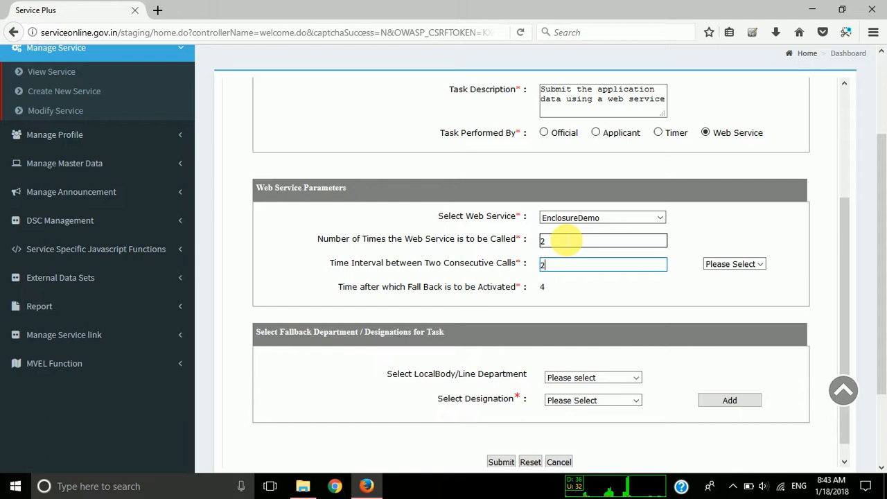
pyautogui.click(759, 264)
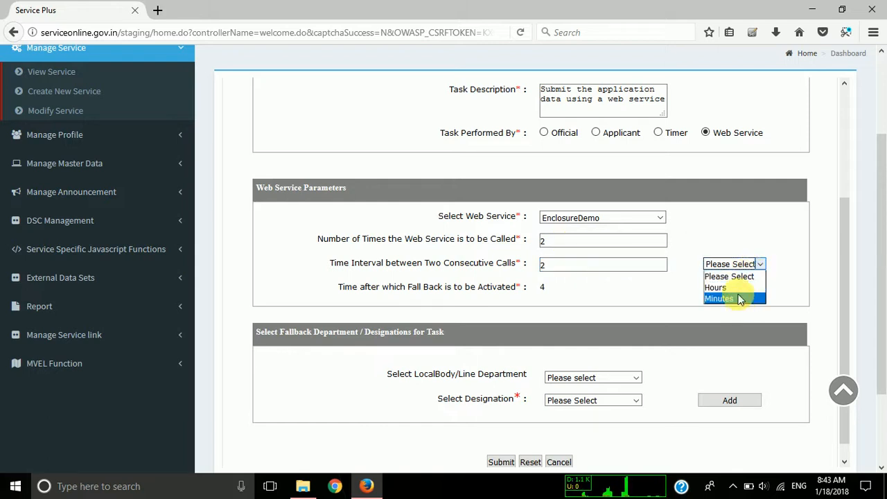
pyautogui.click(739, 298)
# Add a fallback designation with Line Department, Test Department(State), level STATE, office Test Department and designation Test Designation.
pyautogui.scroll(-1, 637, 296)
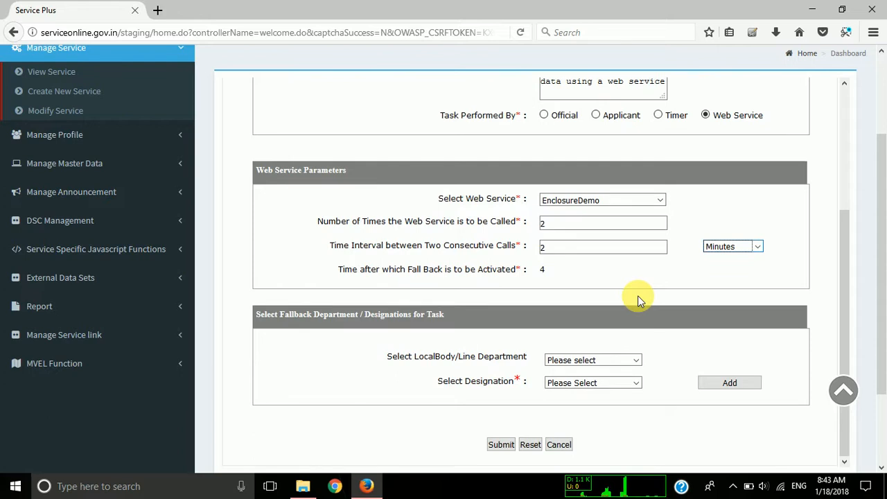
pyautogui.click(607, 361)
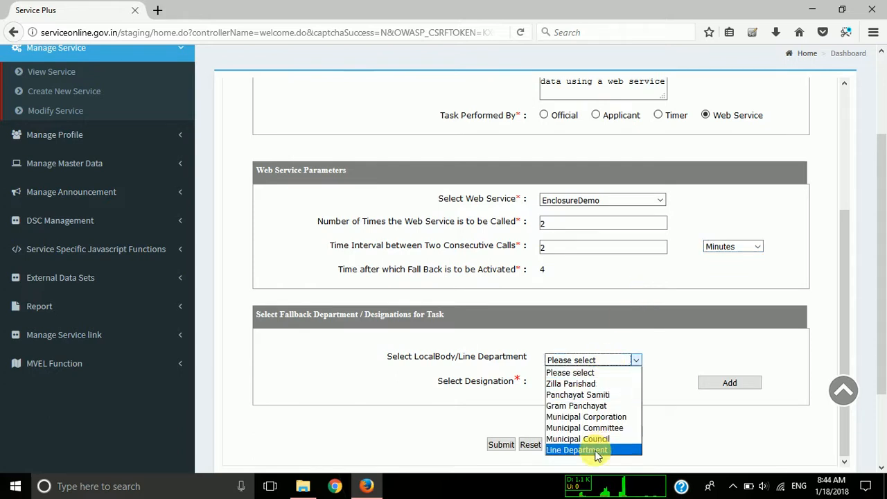
pyautogui.click(596, 450)
pyautogui.click(587, 383)
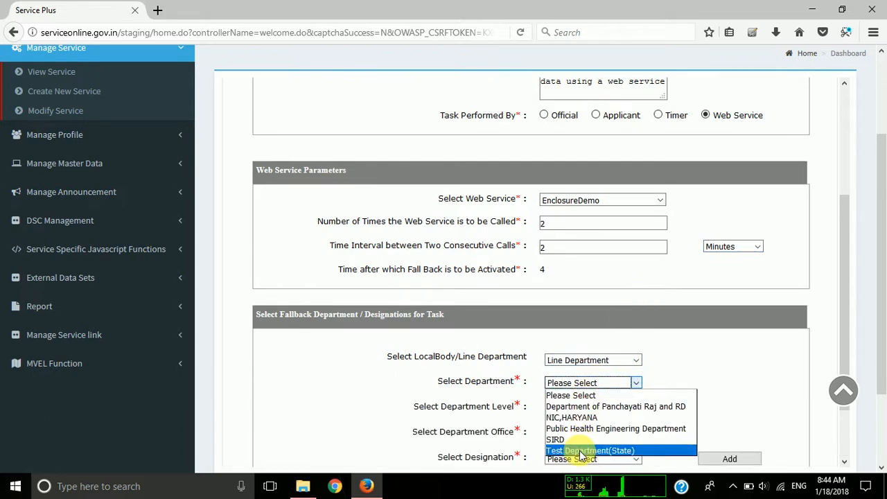
pyautogui.click(580, 451)
pyautogui.click(579, 406)
pyautogui.click(578, 431)
pyautogui.click(575, 433)
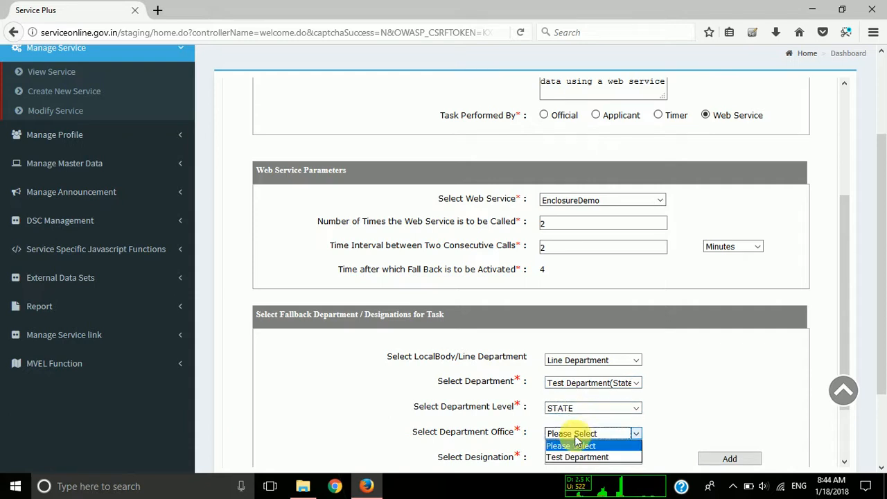
pyautogui.click(577, 456)
pyautogui.click(565, 457)
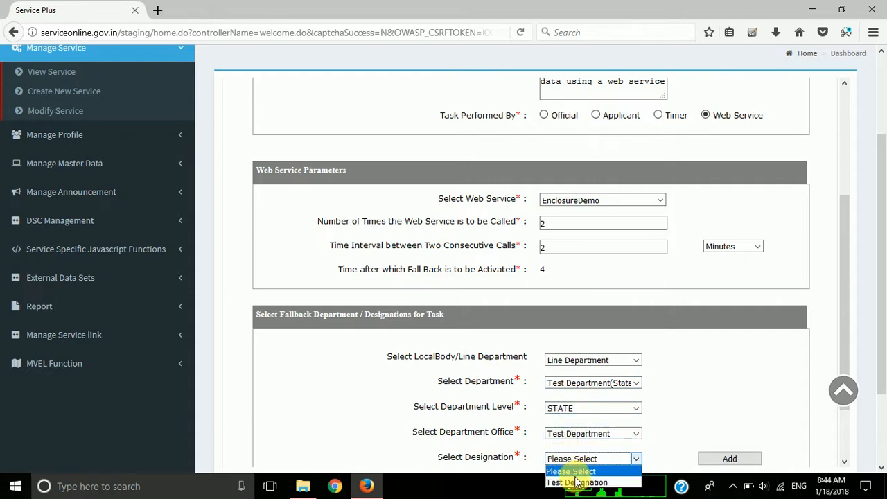
pyautogui.click(575, 481)
pyautogui.scroll(-2, 713, 378)
pyautogui.click(728, 383)
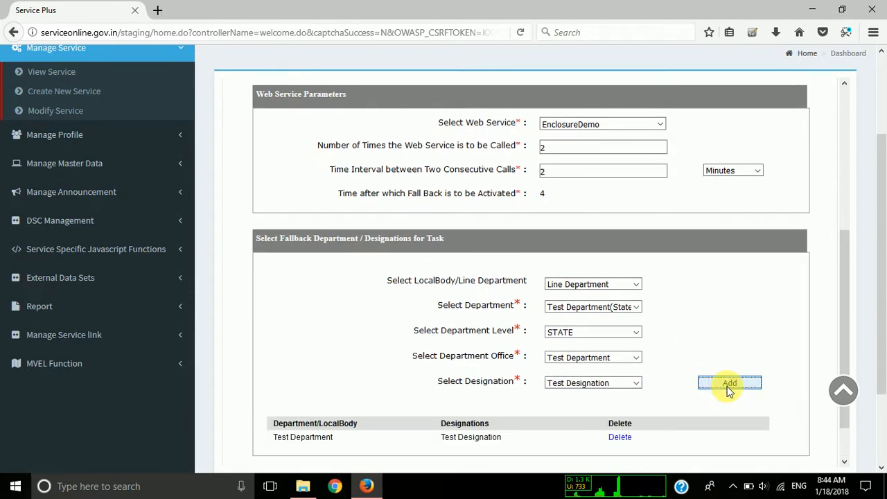
# Submit the SubmitData task definition and check the Application Submission and SubmitData entries in the task list.
pyautogui.scroll(-1, 425, 402)
pyautogui.click(501, 444)
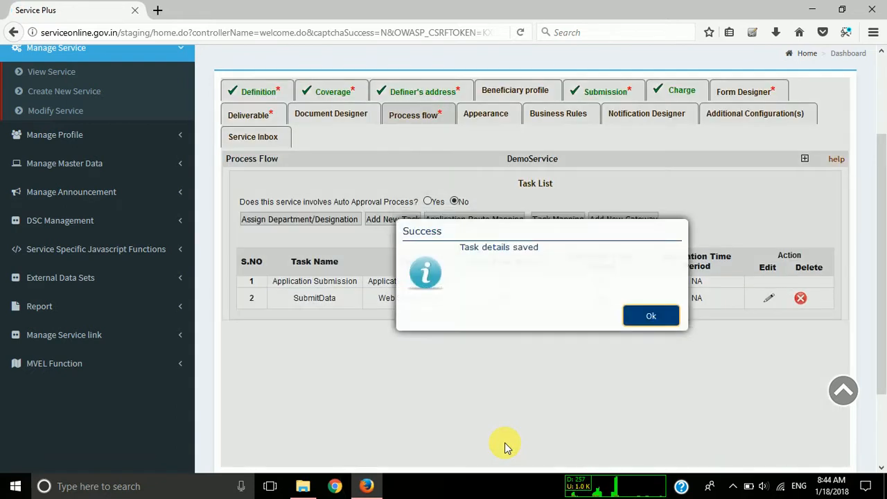
pyautogui.click(651, 318)
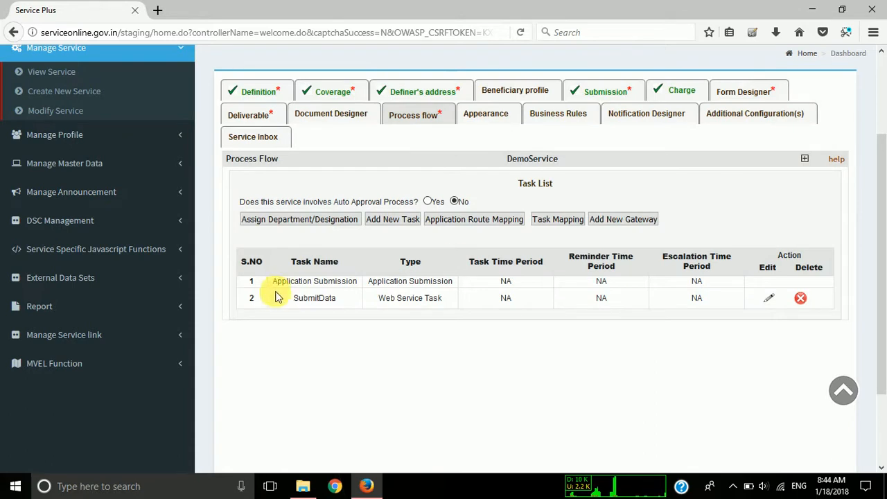
pyautogui.moveTo(282, 281); pyautogui.dragTo(359, 282)
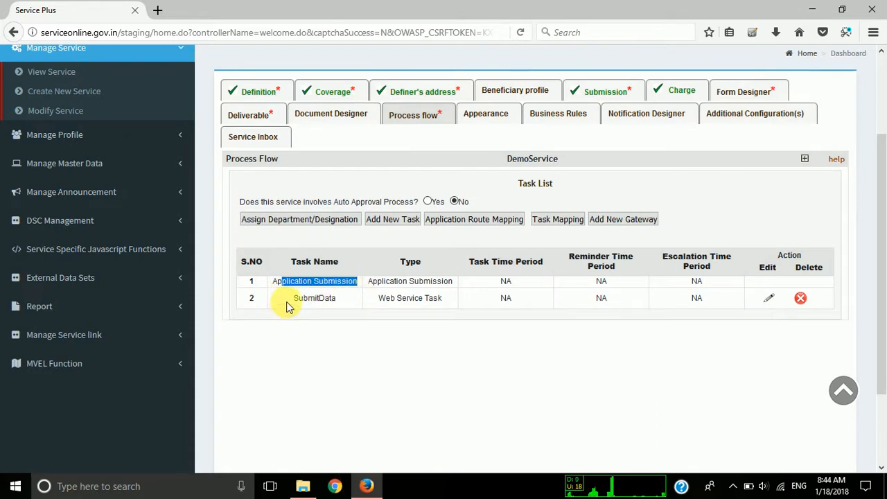
pyautogui.moveTo(293, 298); pyautogui.dragTo(443, 296)
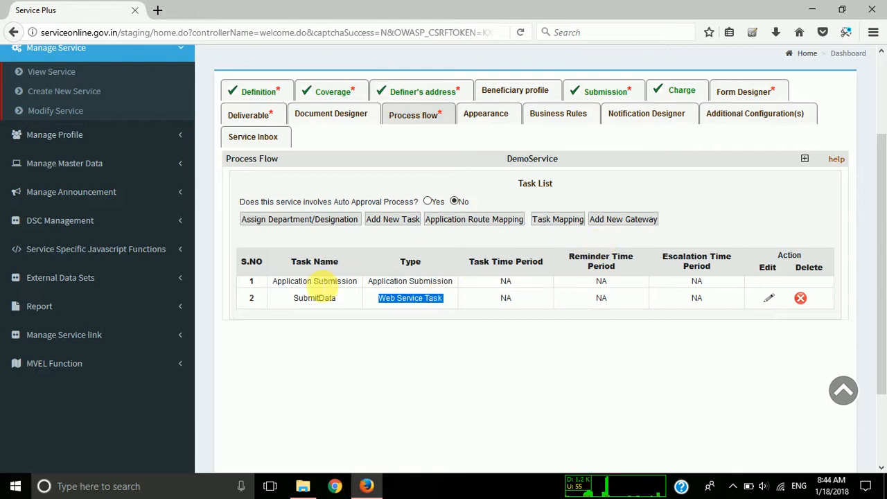
pyautogui.moveTo(294, 281); pyautogui.dragTo(374, 298)
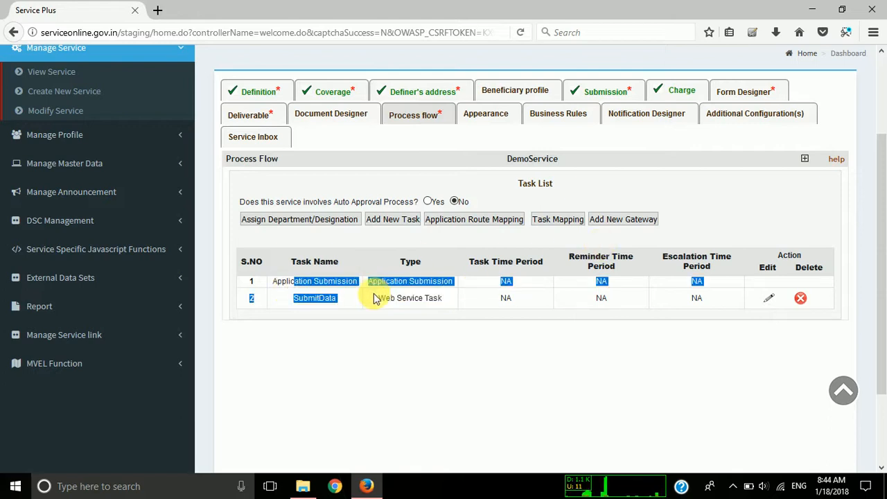
pyautogui.tripleClick(311, 280)
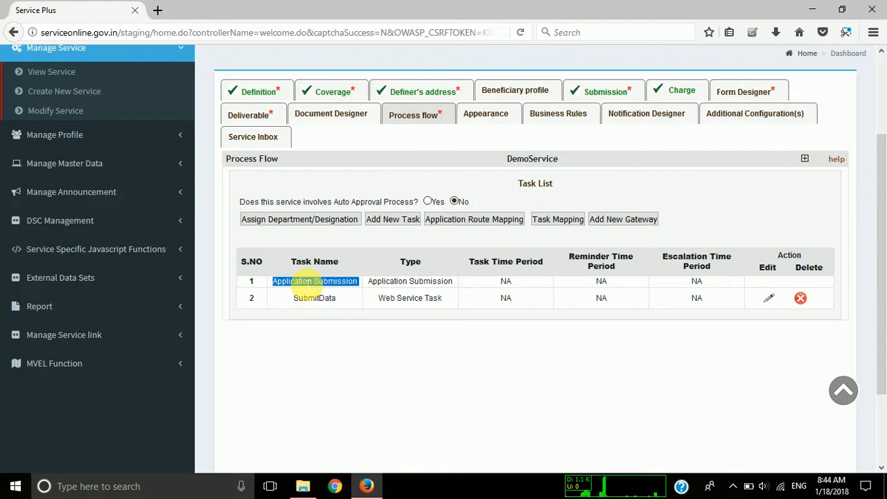
# Map the task flow from Application Submission to SubmitData and add the mapping to DemoService's process flow.
pyautogui.doubleClick(314, 298)
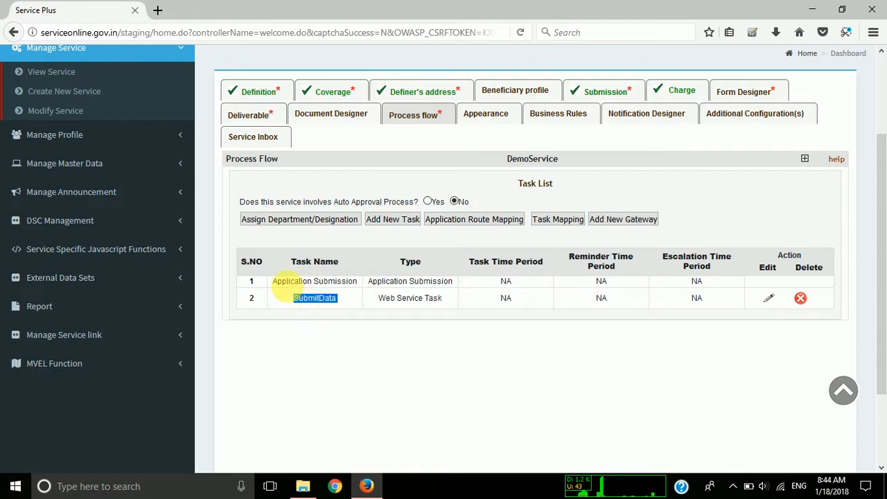
pyautogui.moveTo(281, 282); pyautogui.dragTo(346, 283)
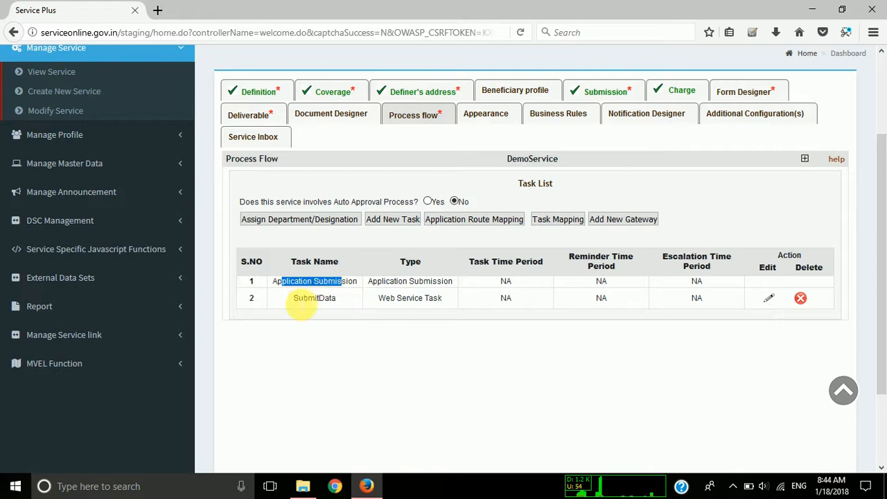
pyautogui.moveTo(293, 298); pyautogui.dragTo(320, 303)
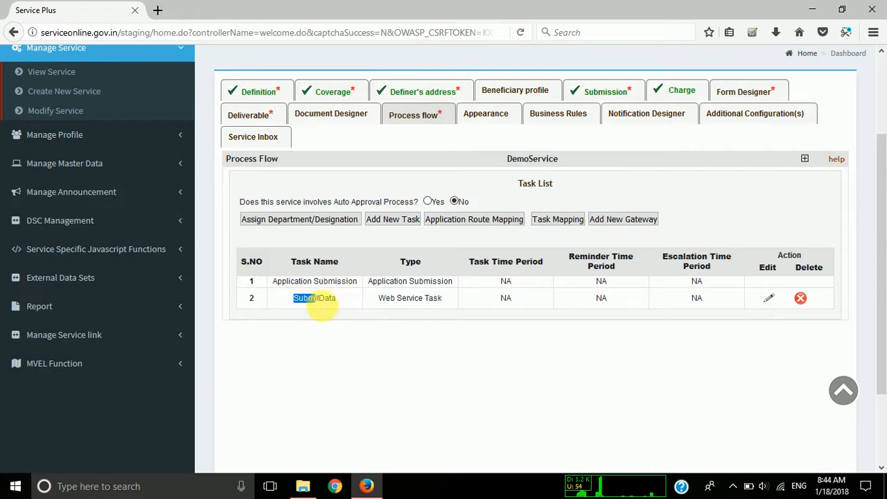
pyautogui.click(542, 221)
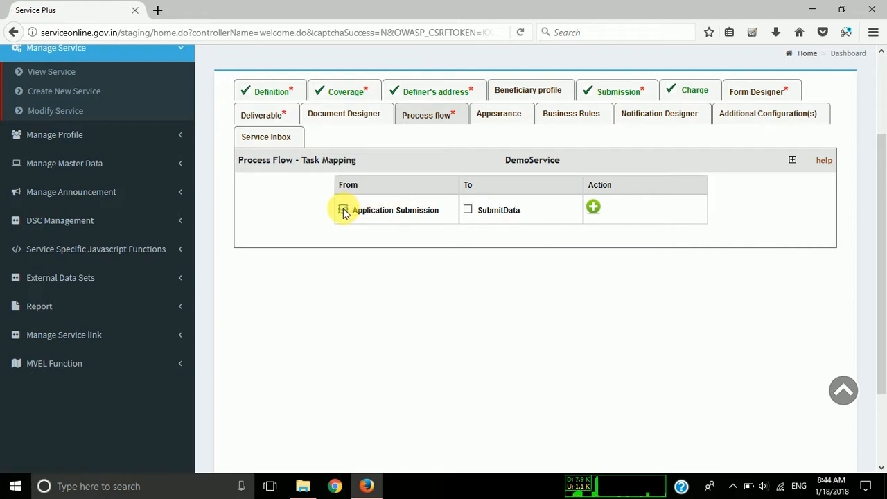
pyautogui.click(343, 209)
pyautogui.click(471, 213)
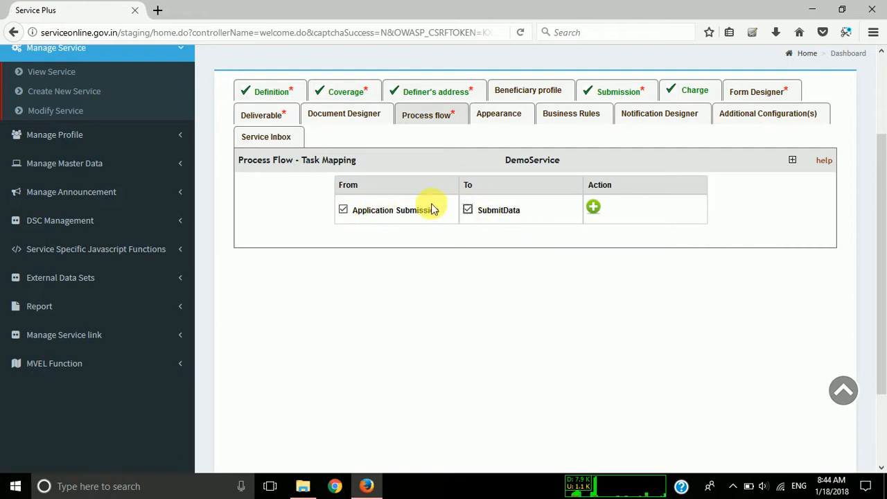
pyautogui.doubleClick(342, 187)
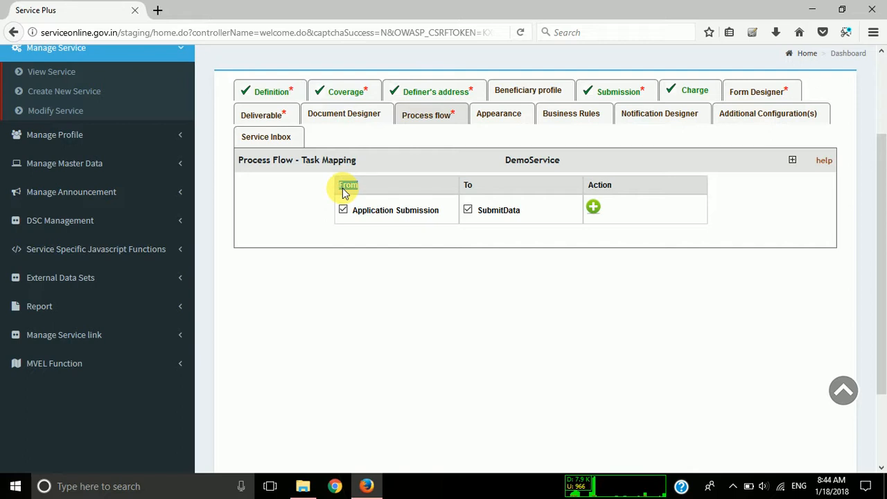
pyautogui.press('super+s')
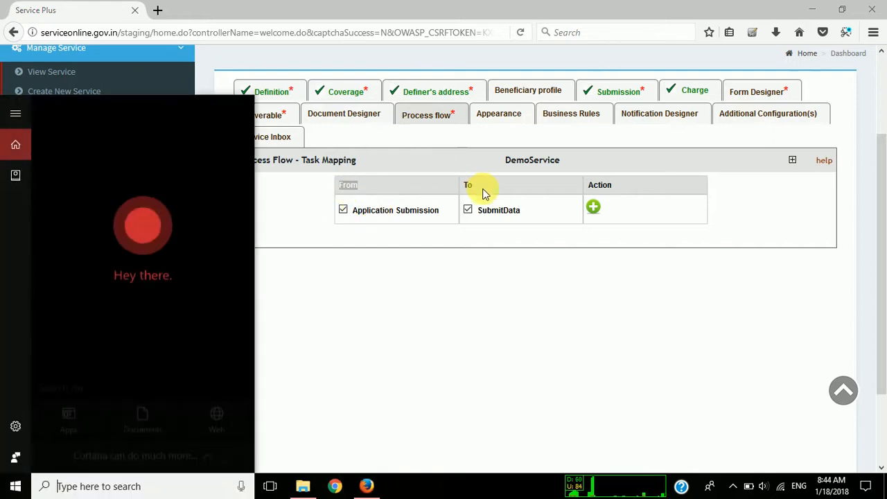
pyautogui.click(472, 187)
pyautogui.click(593, 207)
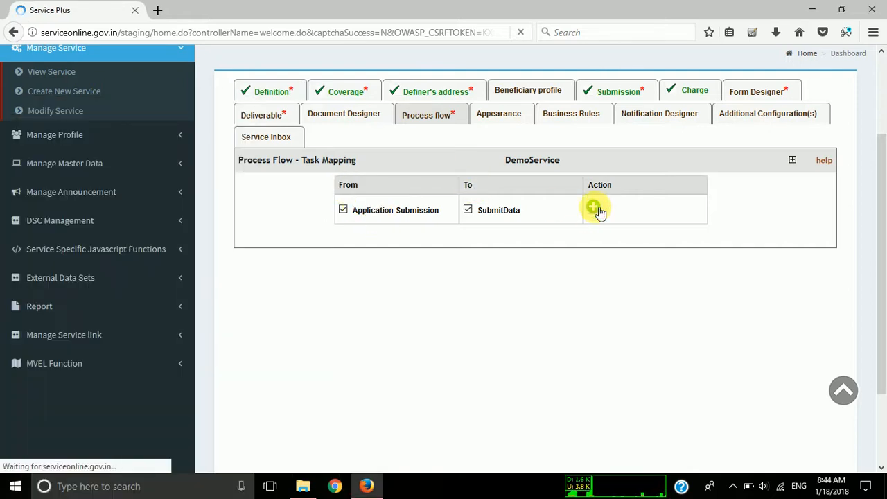
pyautogui.scroll(-2, 548, 294)
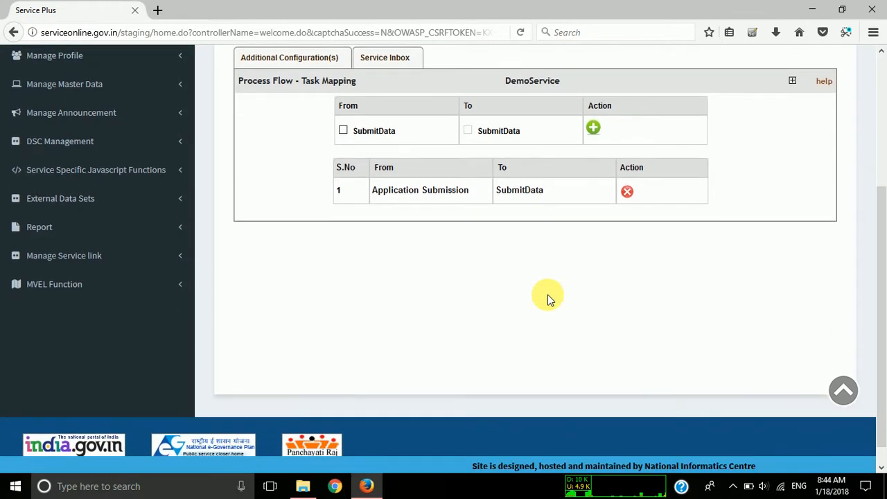
pyautogui.scroll(2, 547, 298)
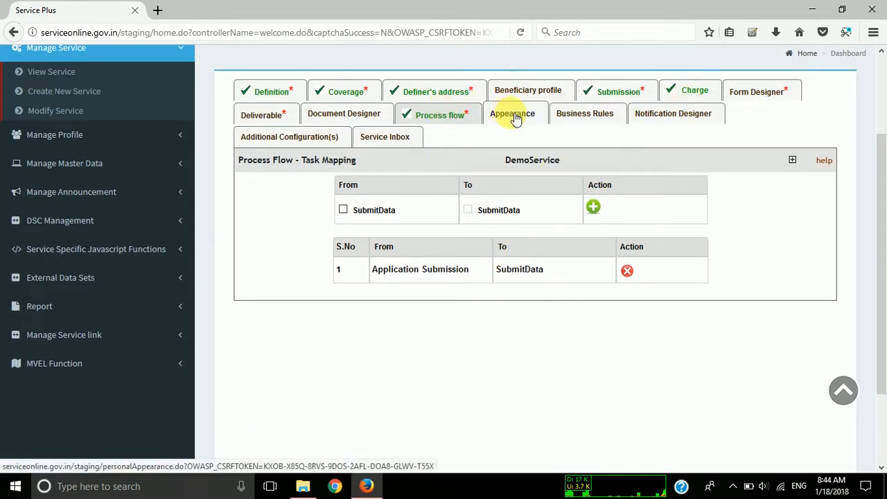
# Start a form template named Submit Data as an Action Form for the SubmitData task.
pyautogui.click(747, 97)
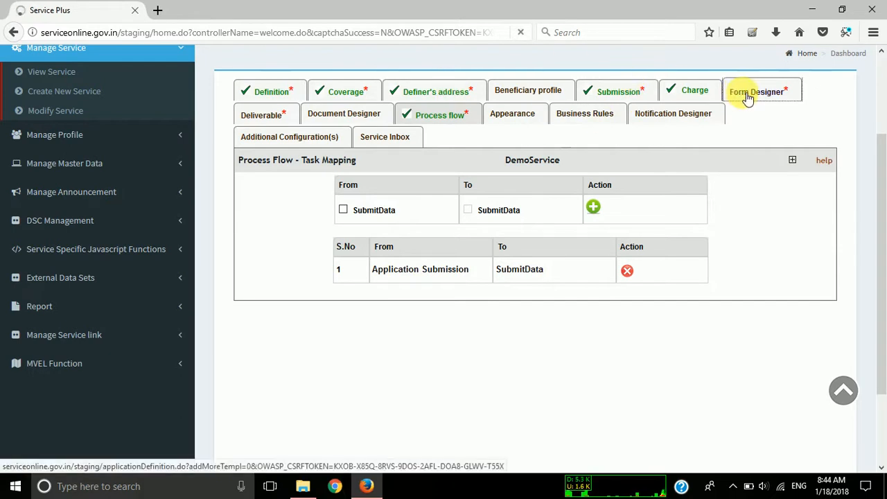
pyautogui.click(515, 196)
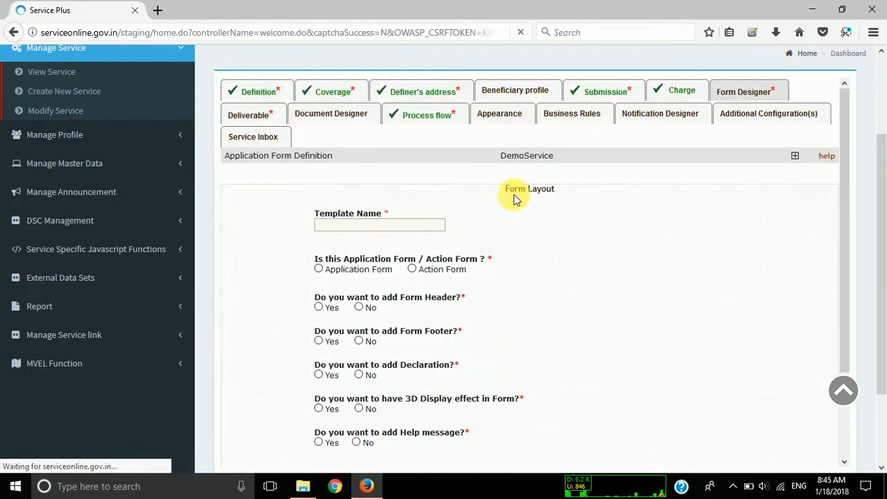
pyautogui.click(349, 225)
pyautogui.write('Acti')
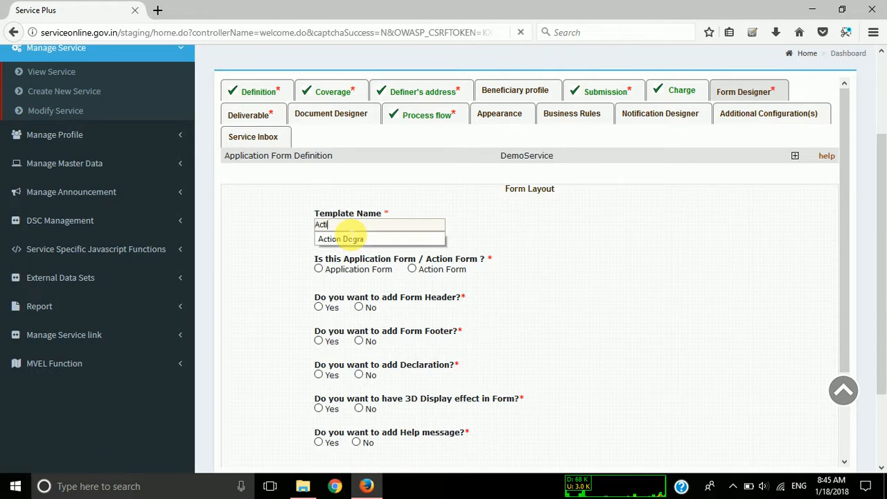
pyautogui.write('on Template')
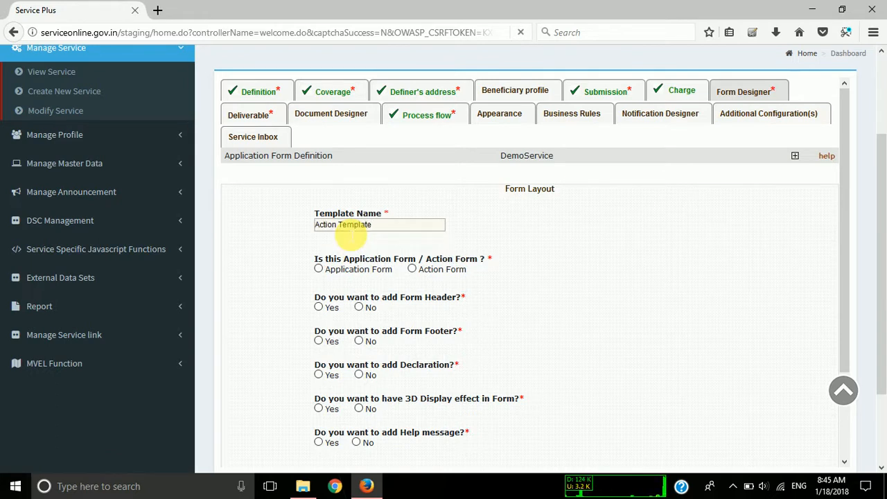
pyautogui.hotkey('ctrl', 'a')
pyautogui.write('S')
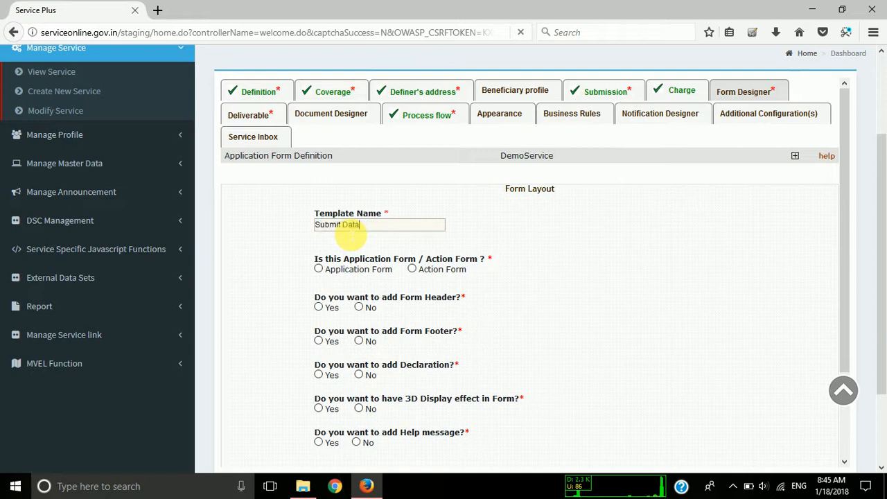
pyautogui.click(411, 268)
pyautogui.click(641, 291)
pyautogui.click(641, 315)
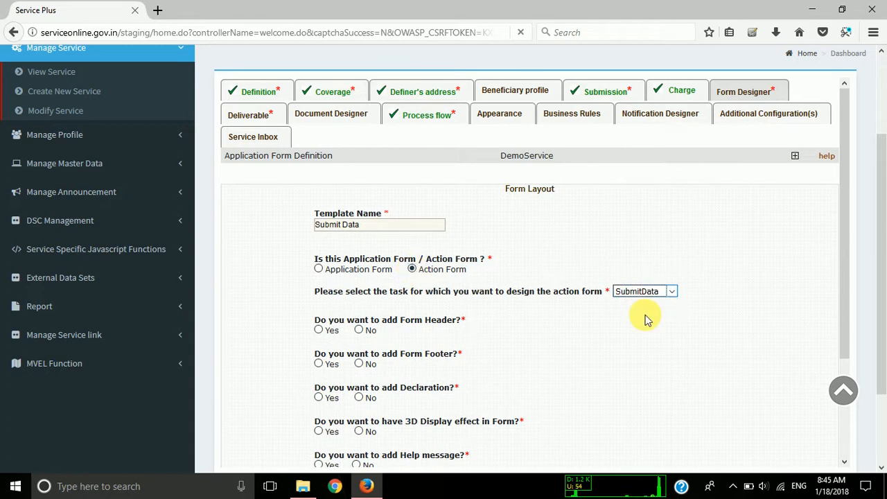
# Decline the form header, footer, declaration, 3D display effect and help message, and proceed to the form layout.
pyautogui.scroll(-2, 544, 344)
pyautogui.scroll(-1, 543, 343)
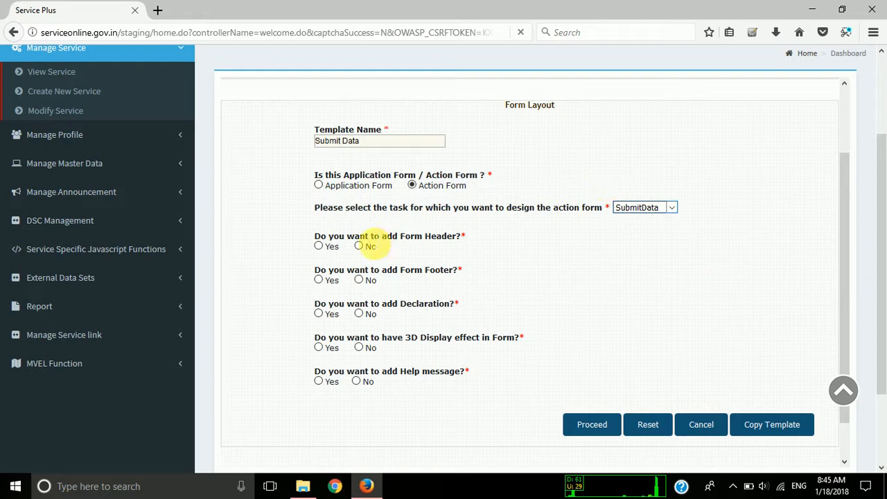
pyautogui.click(358, 246)
pyautogui.click(358, 280)
pyautogui.click(358, 313)
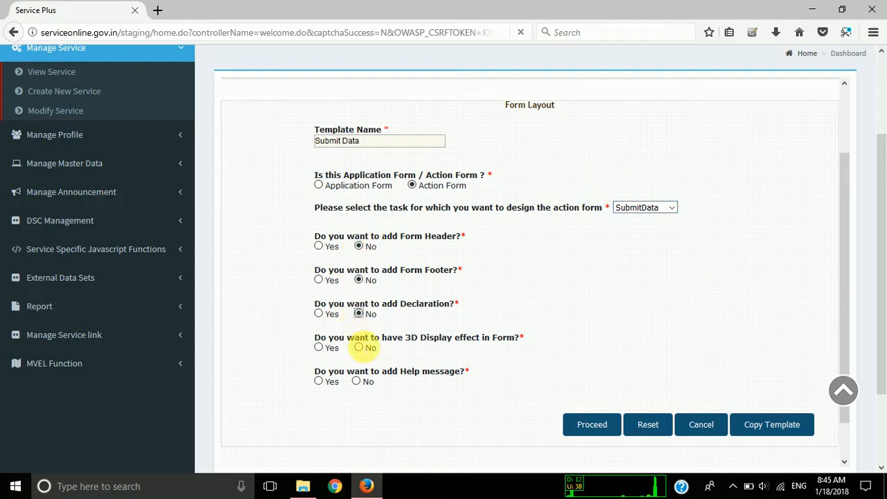
pyautogui.click(358, 347)
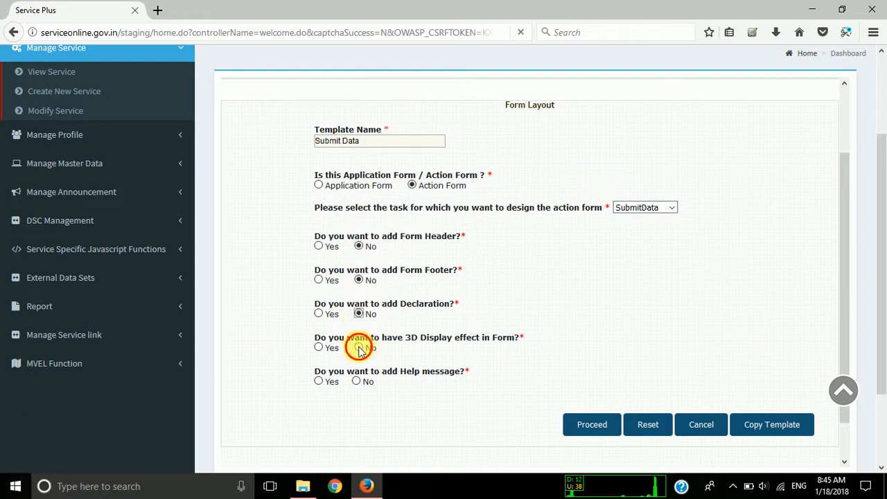
pyautogui.click(357, 384)
pyautogui.click(588, 420)
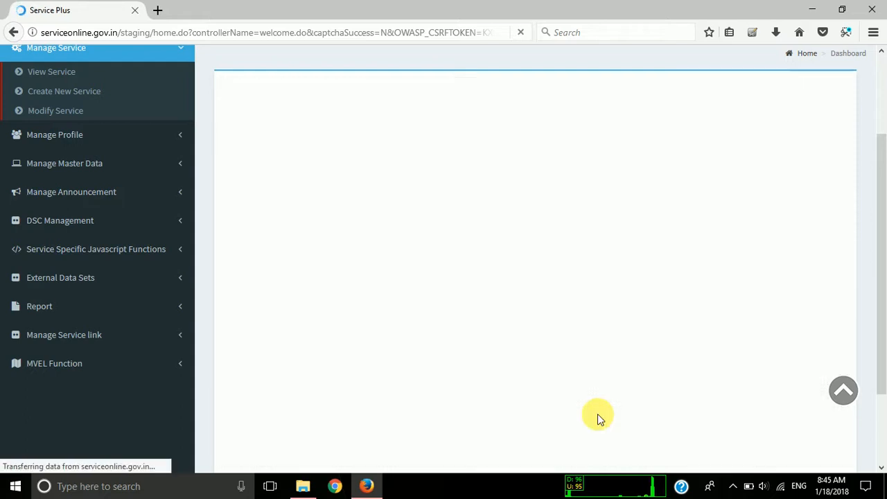
# Add an Action workflow element to the form section, rendered as Radio Button with the Deliver choice enabled.
pyautogui.scroll(-1, 478, 307)
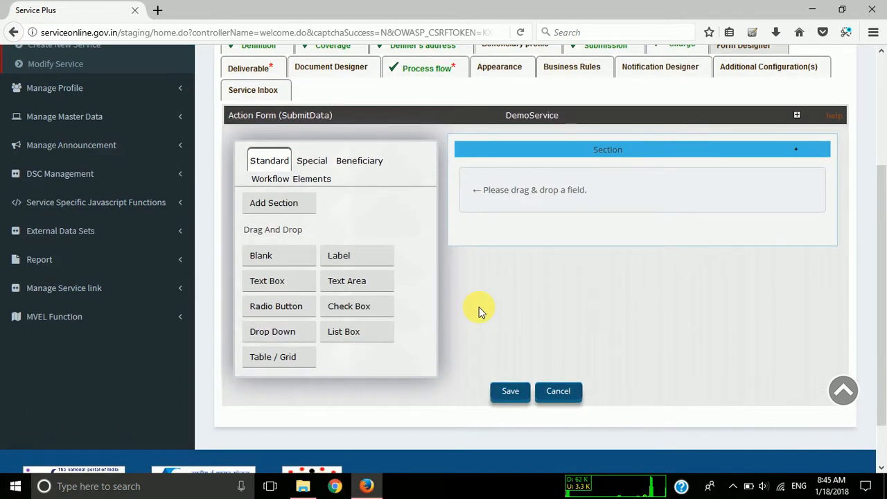
pyautogui.click(318, 183)
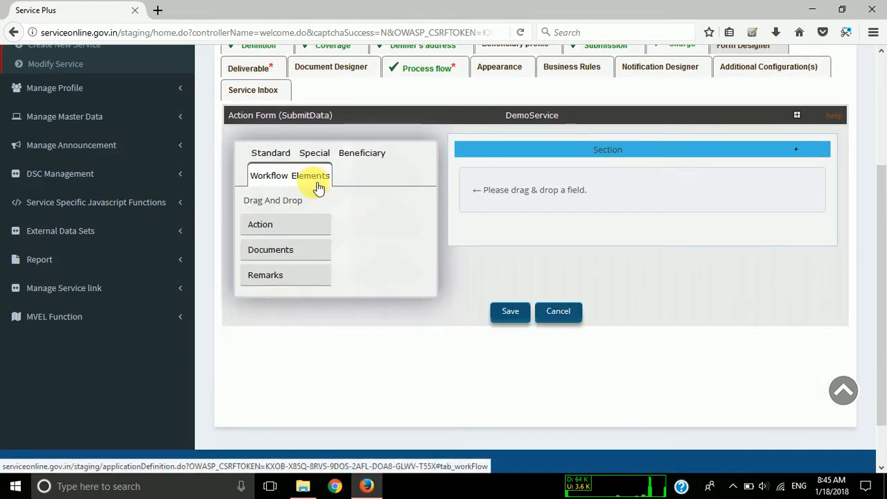
pyautogui.moveTo(278, 226); pyautogui.dragTo(522, 197)
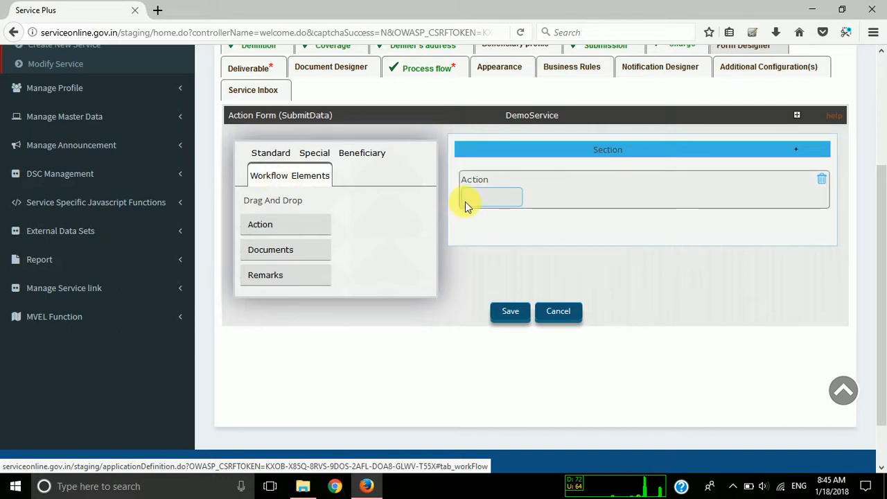
pyautogui.click(486, 182)
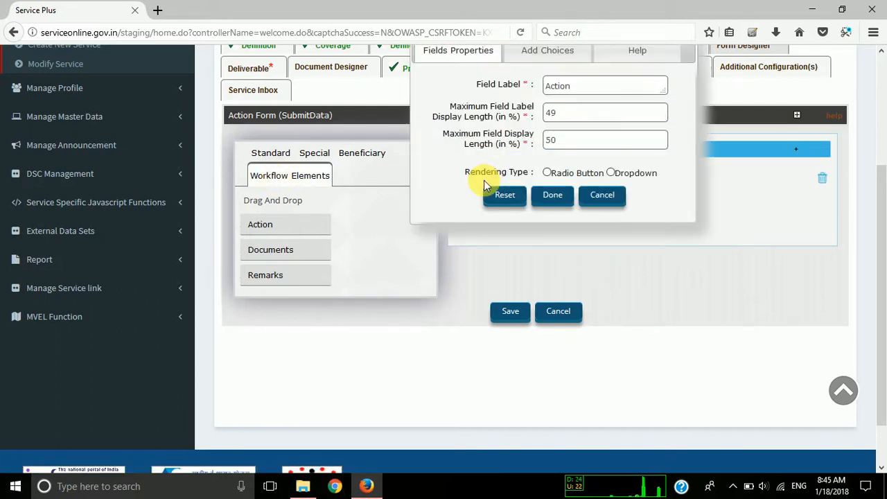
pyautogui.scroll(1, 485, 184)
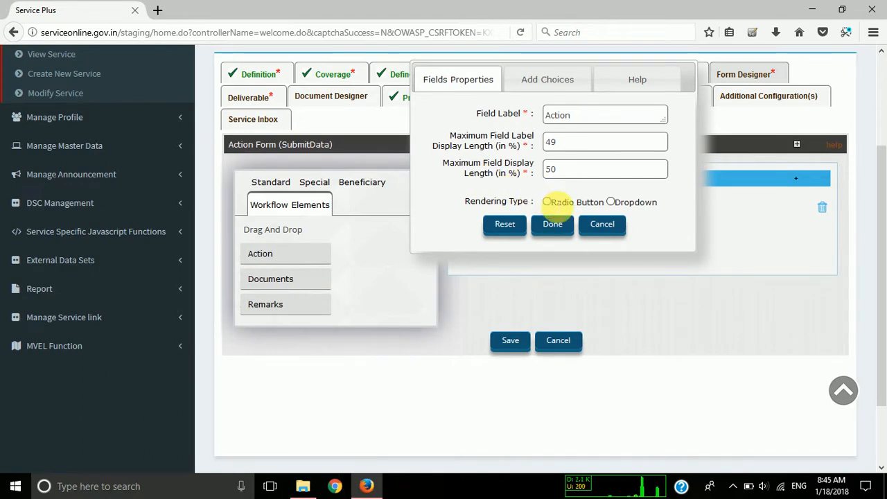
pyautogui.click(547, 203)
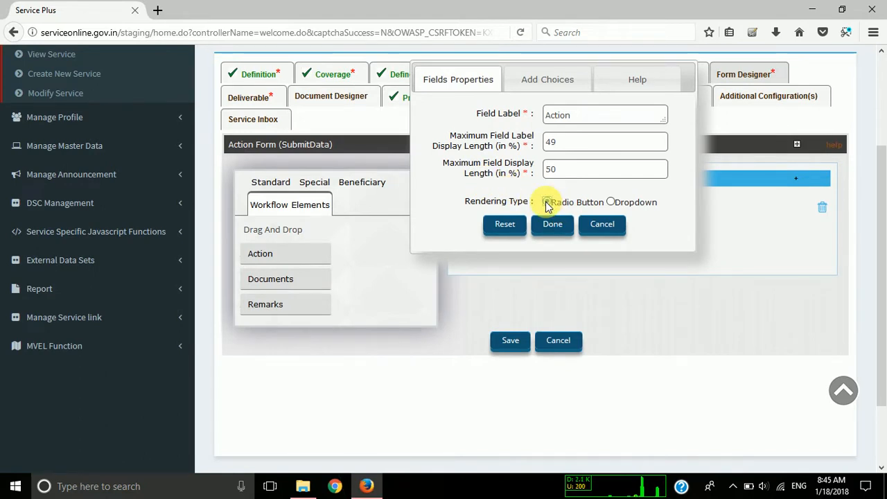
pyautogui.click(547, 81)
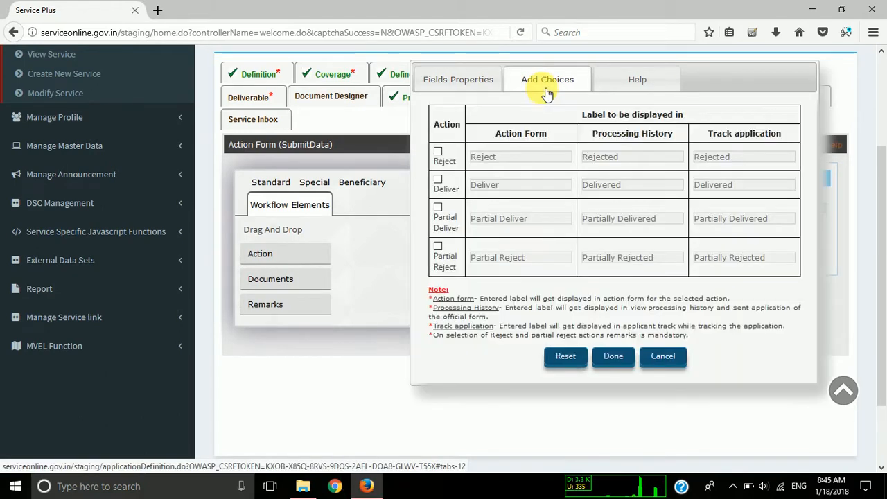
pyautogui.click(437, 181)
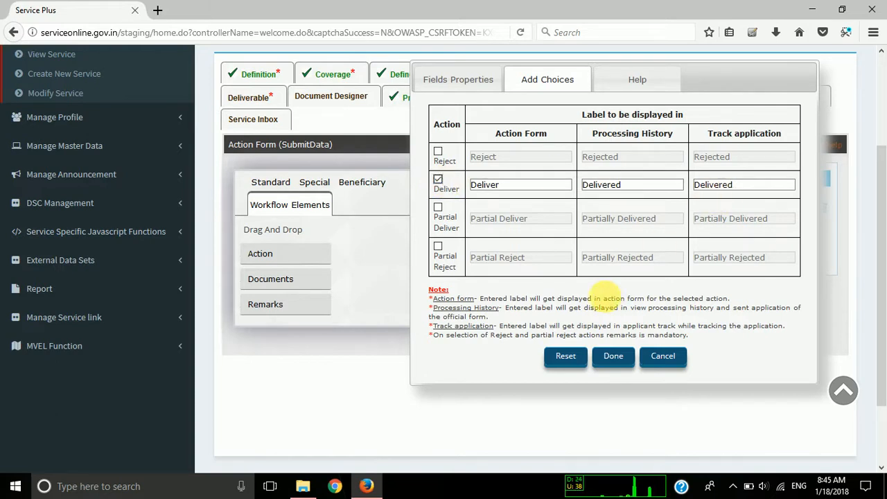
pyautogui.click(607, 358)
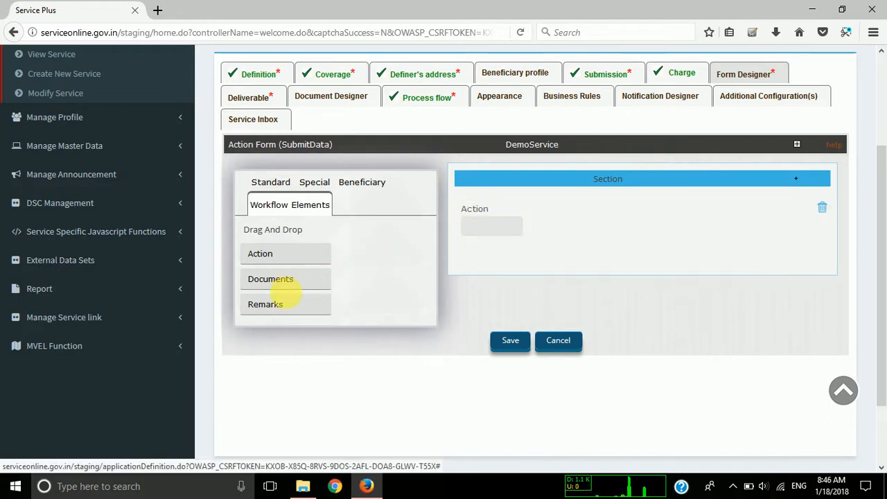
# Add a Remarks workflow element below Action, with Deliver remarks displayed to both Applicant and Official.
pyautogui.moveTo(290, 310); pyautogui.dragTo(506, 259)
pyautogui.click(488, 256)
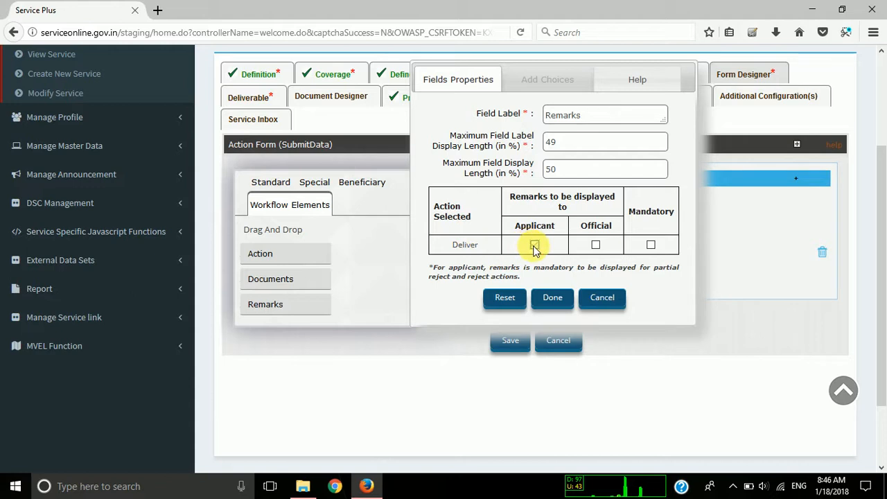
pyautogui.click(534, 245)
pyautogui.click(596, 245)
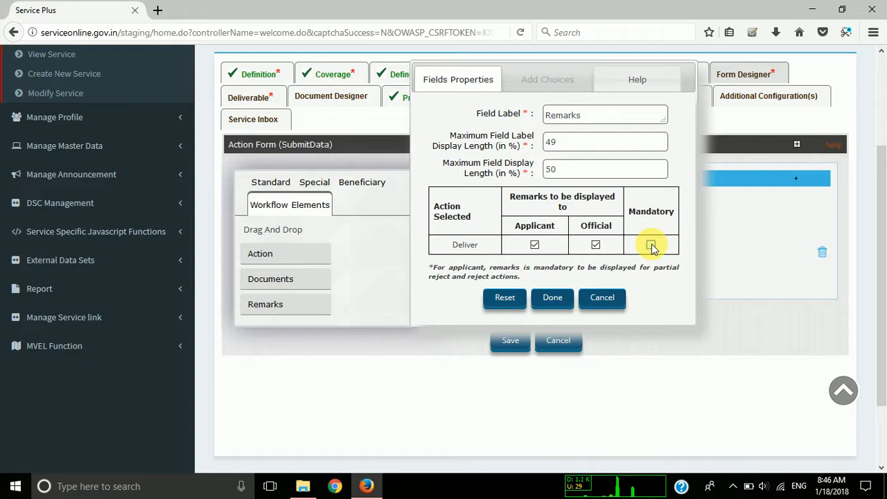
pyautogui.click(552, 299)
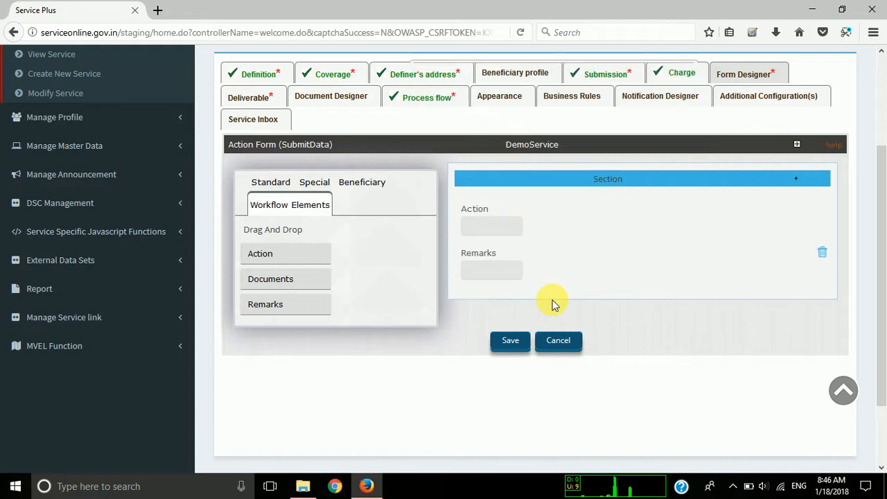
# Add a Text Box element below Remarks in the form section, leaving the Action field's properties as they are.
pyautogui.click(270, 183)
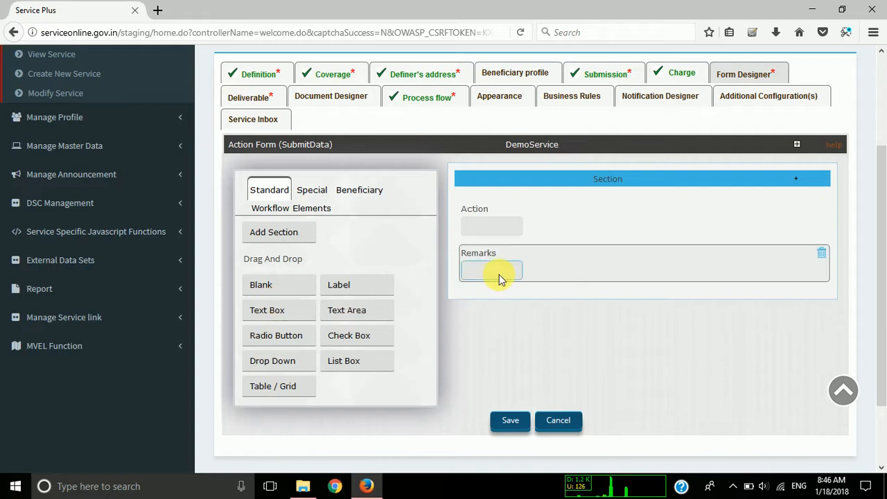
pyautogui.moveTo(267, 310); pyautogui.dragTo(415, 286)
pyautogui.click(539, 212)
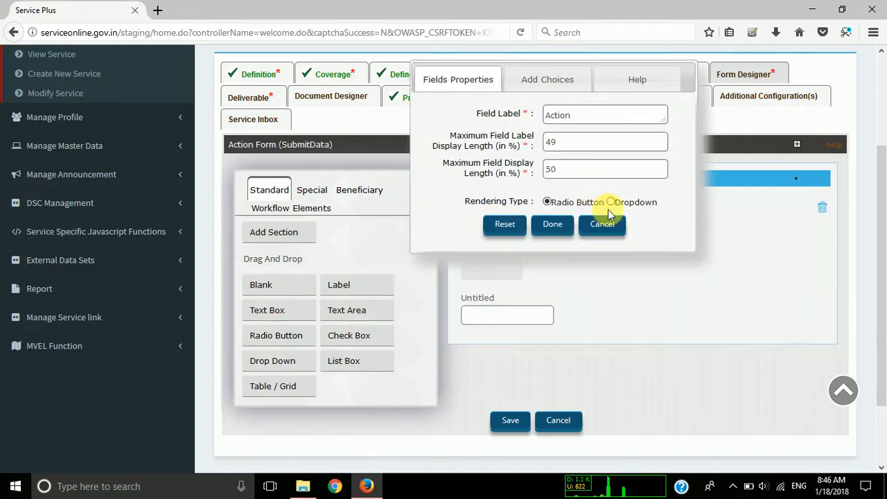
pyautogui.click(602, 226)
# Label the untitled text box Response and save the Submit Data action form.
pyautogui.click(488, 299)
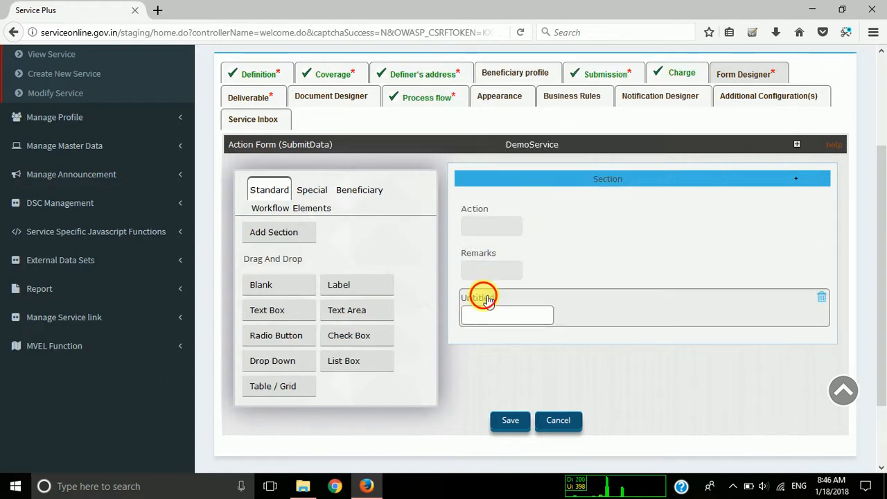
pyautogui.moveTo(545, 115); pyautogui.dragTo(575, 123)
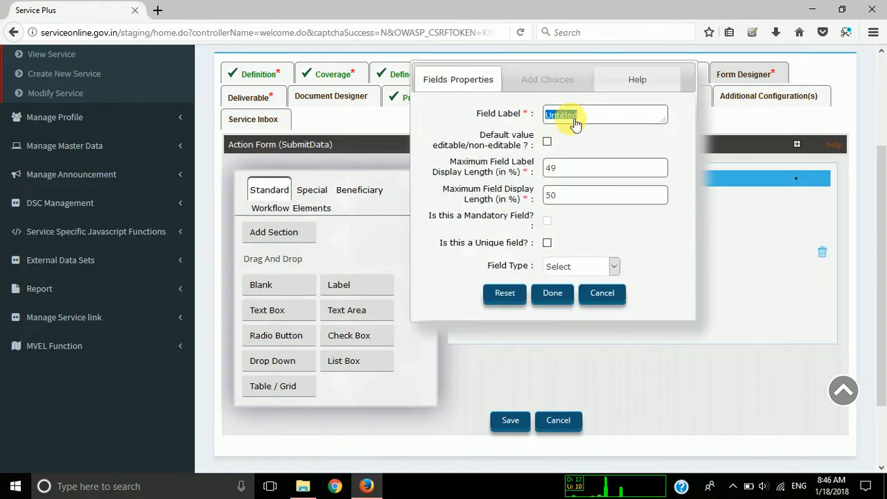
pyautogui.write('Response')
pyautogui.click(550, 293)
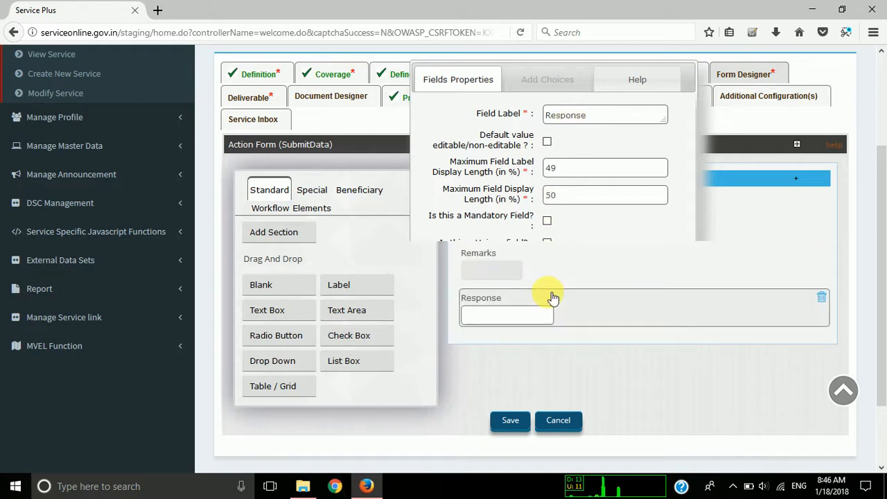
pyautogui.click(509, 421)
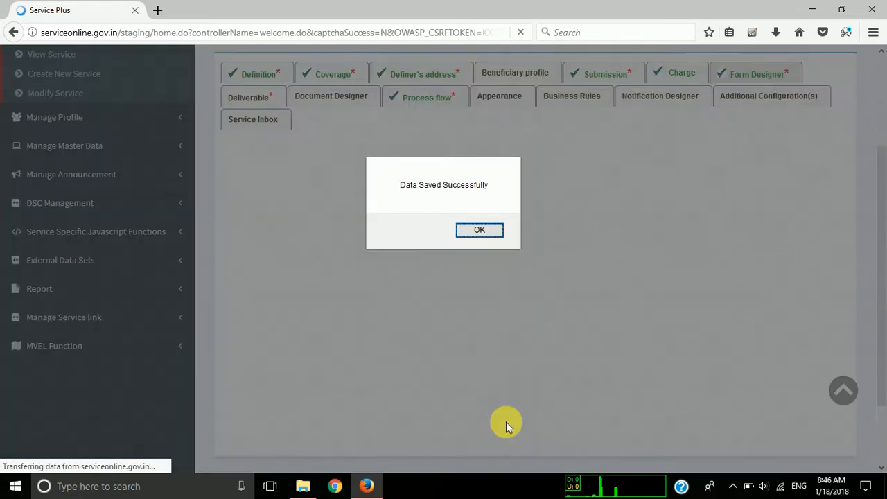
pyautogui.click(476, 231)
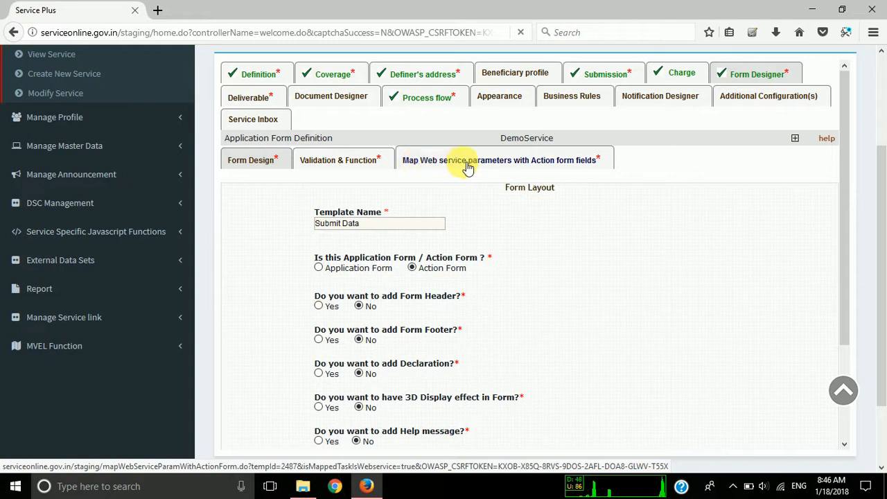
# Open the mapping of web service parameters to action form fields and examine the input parameters and their available sources.
pyautogui.click(518, 161)
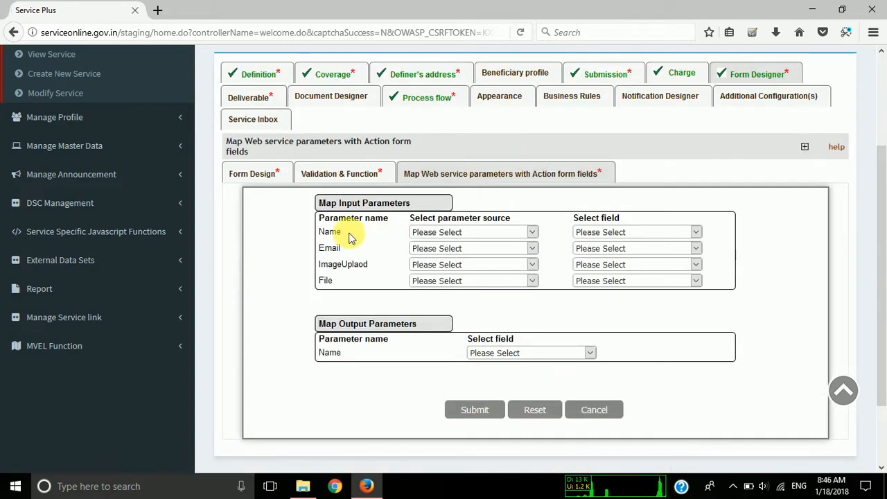
pyautogui.doubleClick(332, 250)
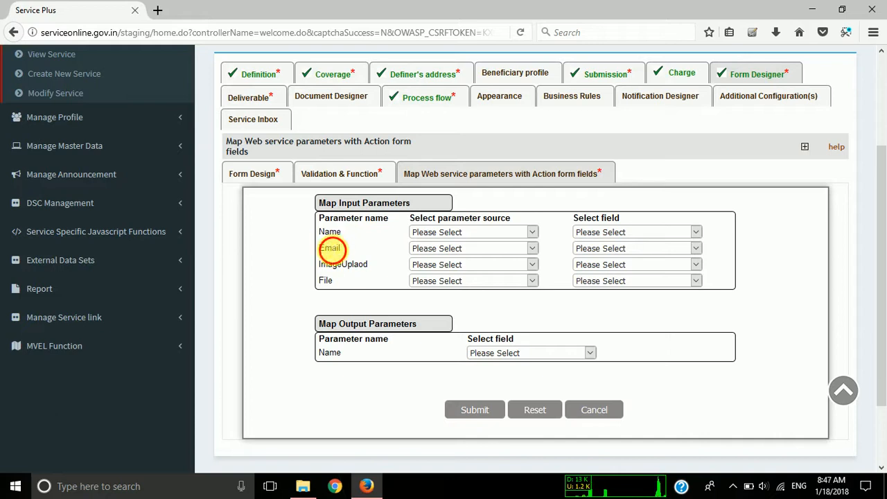
pyautogui.click(332, 268)
pyautogui.doubleClick(336, 266)
pyautogui.doubleClick(326, 280)
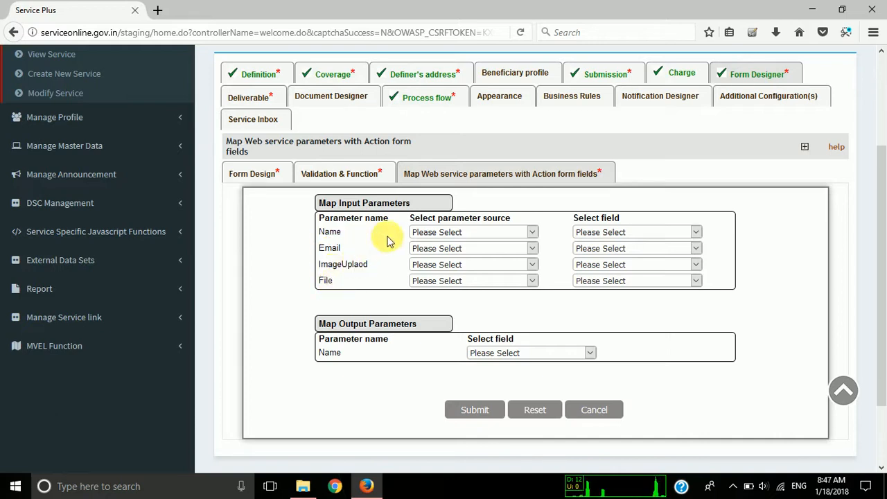
pyautogui.click(435, 234)
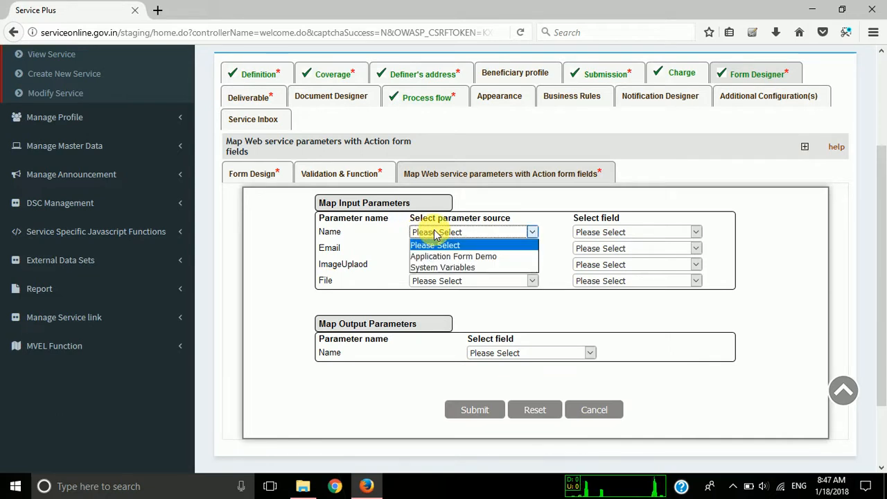
pyautogui.click(376, 237)
pyautogui.moveTo(330, 233); pyautogui.dragTo(329, 293)
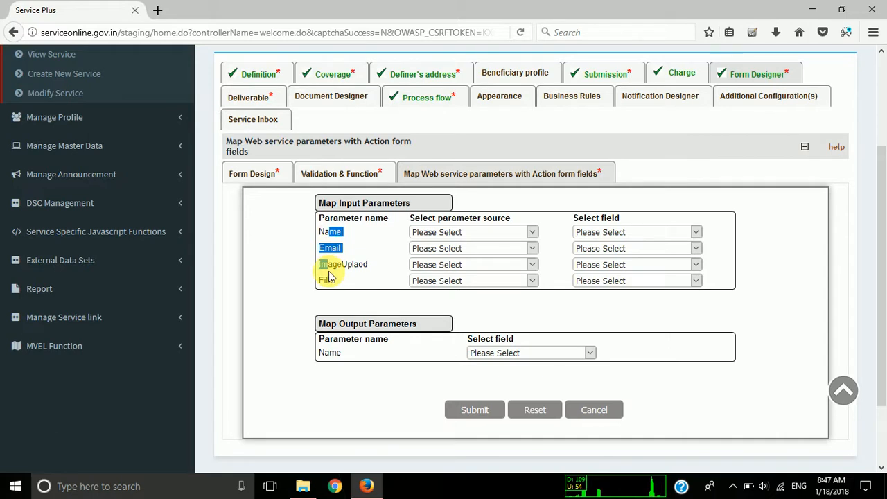
pyautogui.click(329, 271)
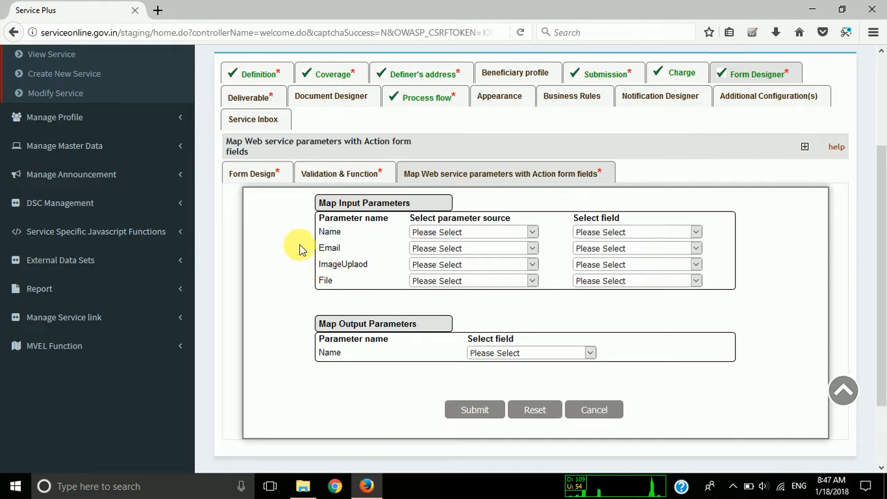
# Map the Name and Email input parameters to the Name and E-Mail fields of Application Form Demo.
pyautogui.click(478, 232)
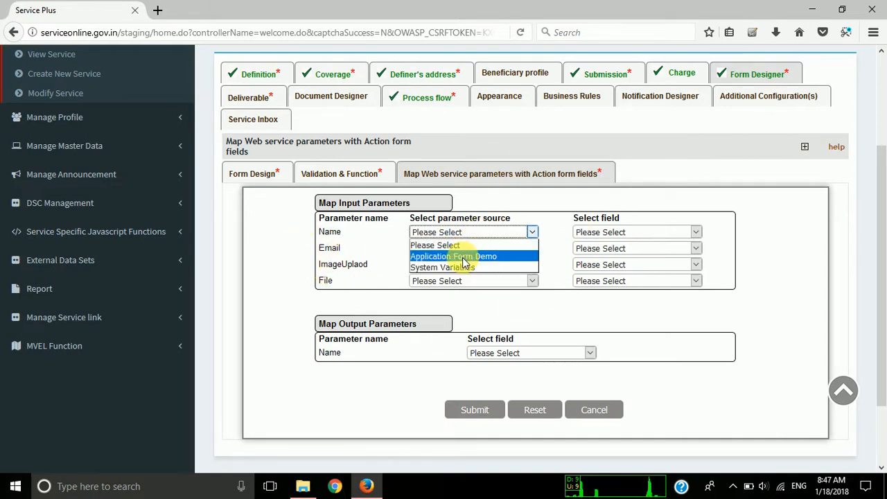
pyautogui.click(464, 257)
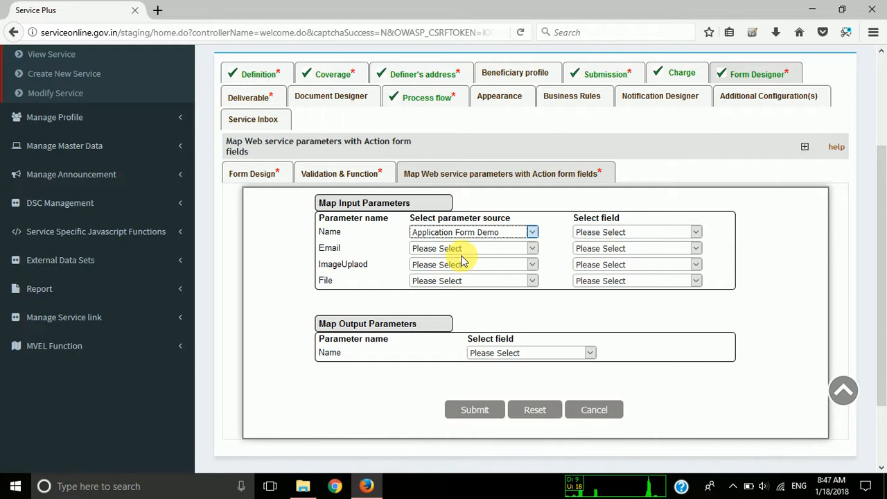
pyautogui.click(633, 232)
pyautogui.click(610, 267)
pyautogui.click(497, 250)
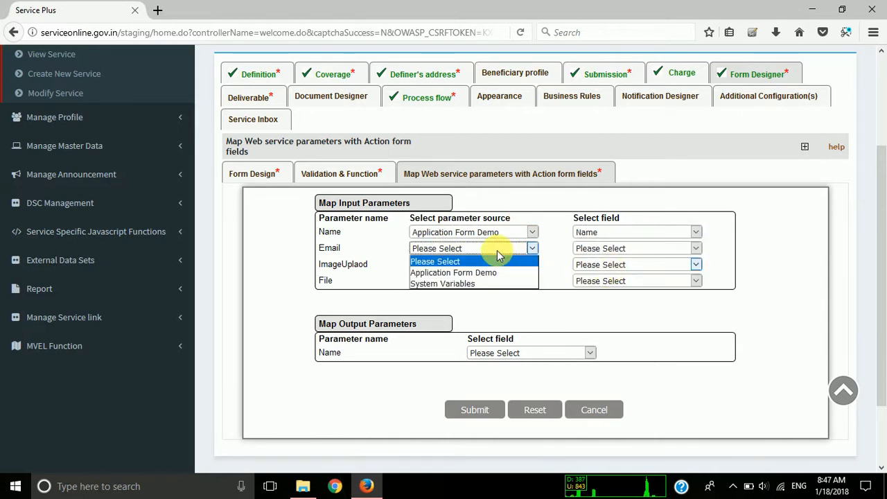
pyautogui.click(475, 274)
pyautogui.click(587, 248)
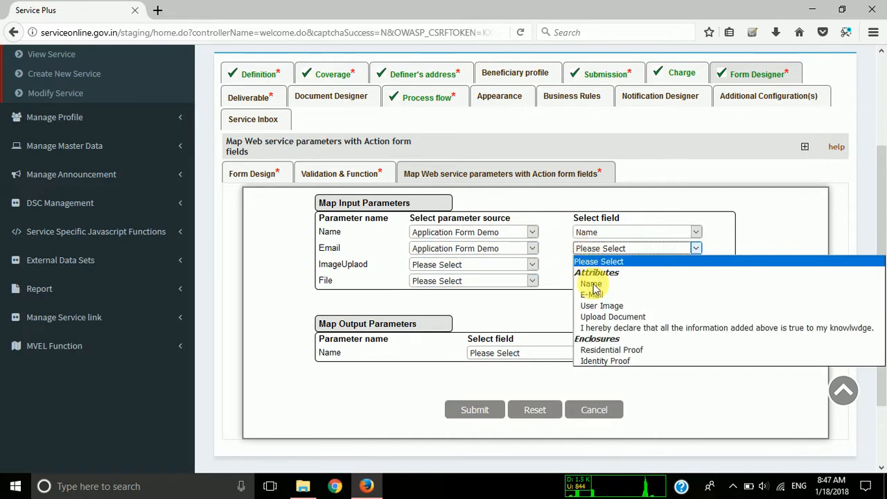
pyautogui.click(592, 295)
# Map the ImageUplaod input parameter to User Image and File to the Residential Proof enclosure, both from Application Form Demo.
pyautogui.click(451, 263)
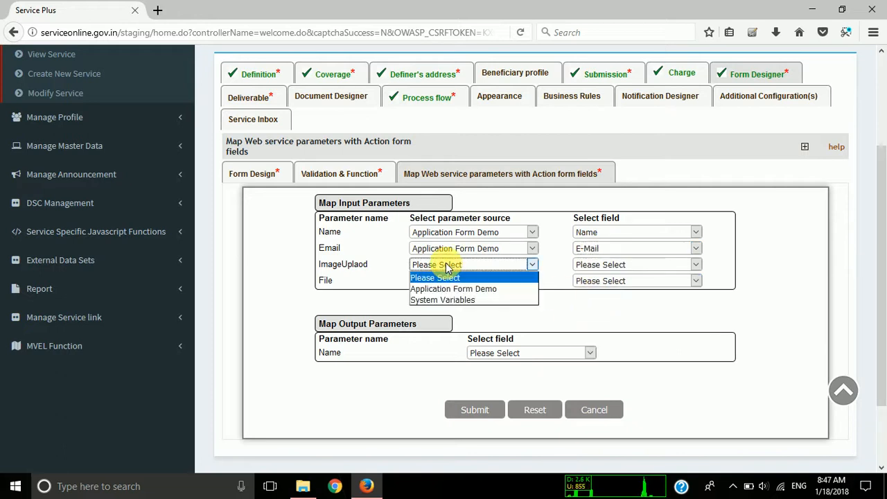
pyautogui.click(446, 288)
pyautogui.click(587, 265)
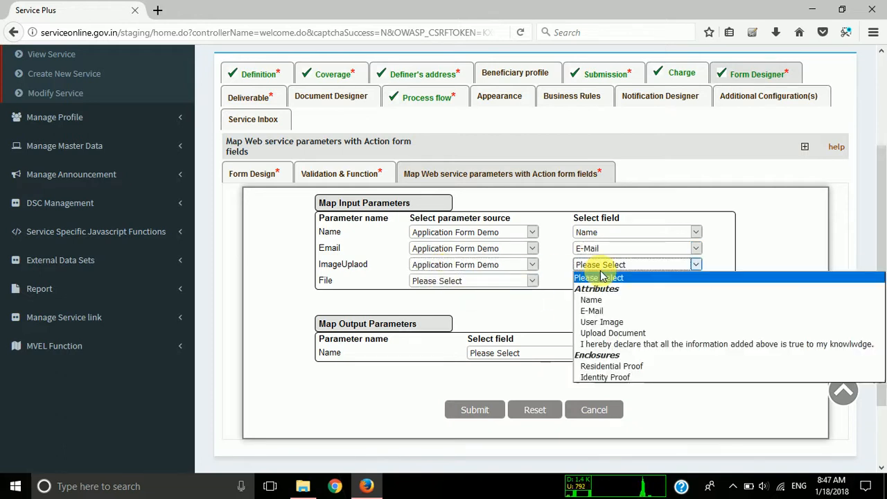
pyautogui.click(603, 322)
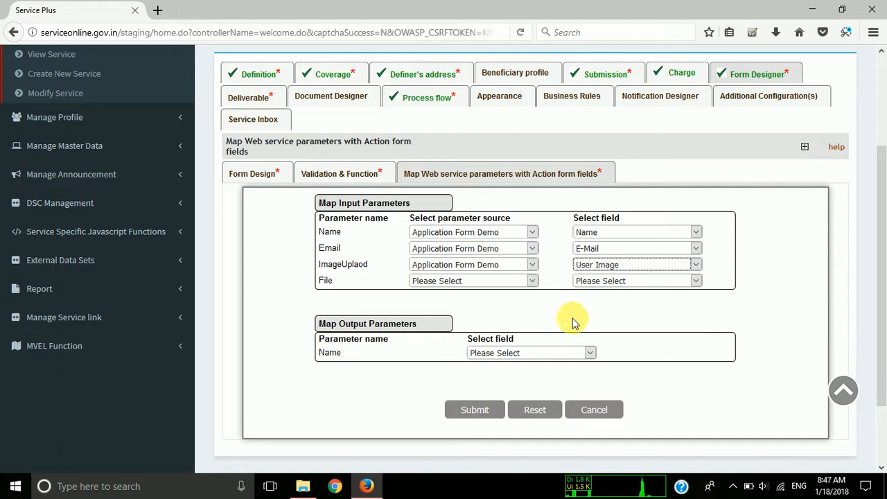
pyautogui.click(461, 284)
pyautogui.click(451, 304)
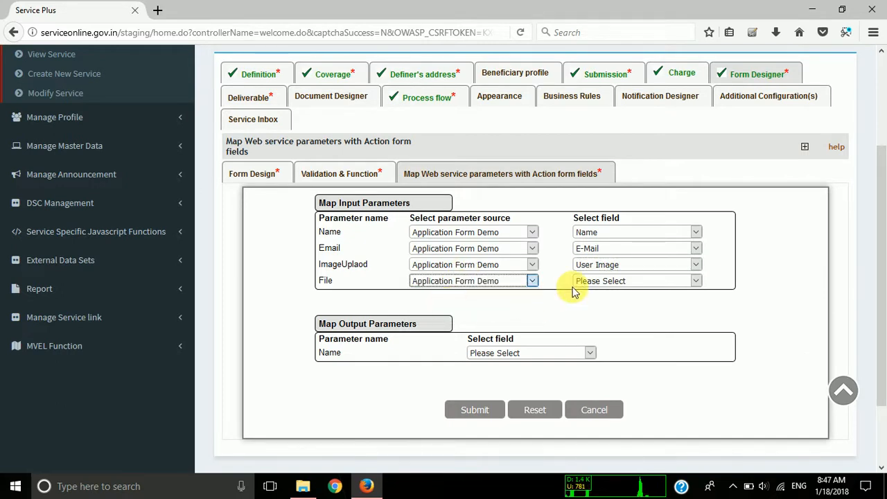
pyautogui.click(595, 284)
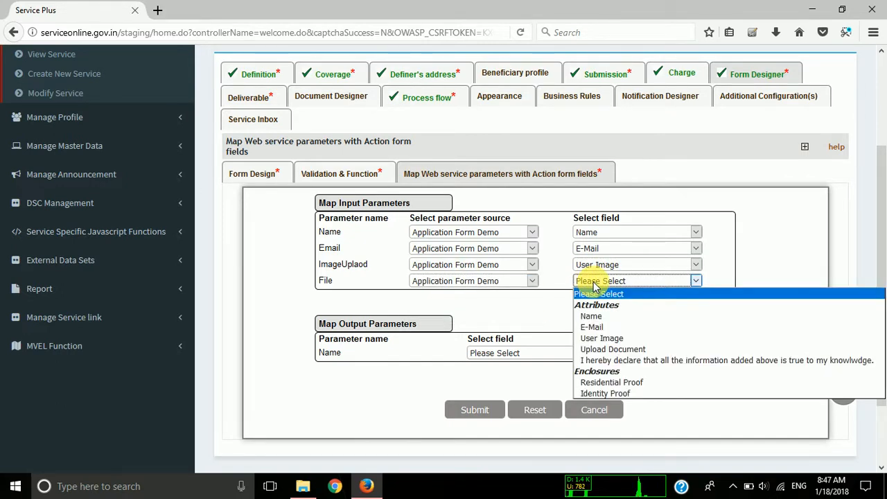
pyautogui.click(616, 385)
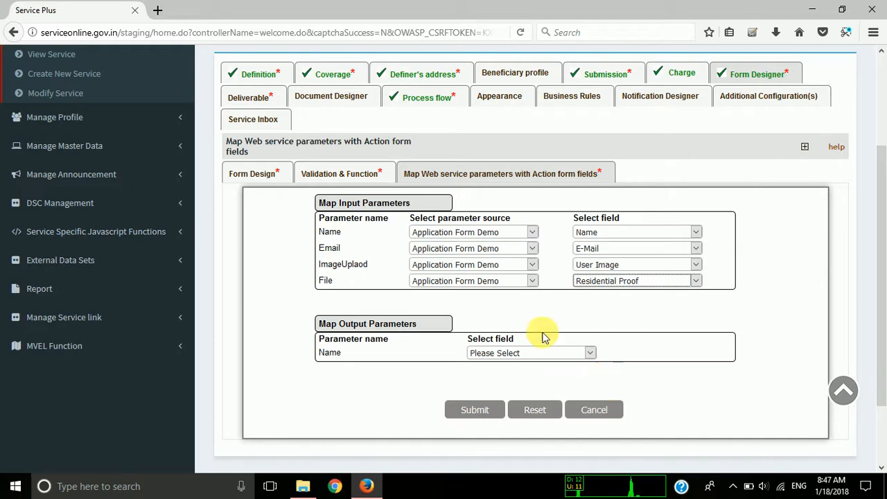
# Map the Name output parameter to the Response field and submit the parameter mapping.
pyautogui.click(491, 353)
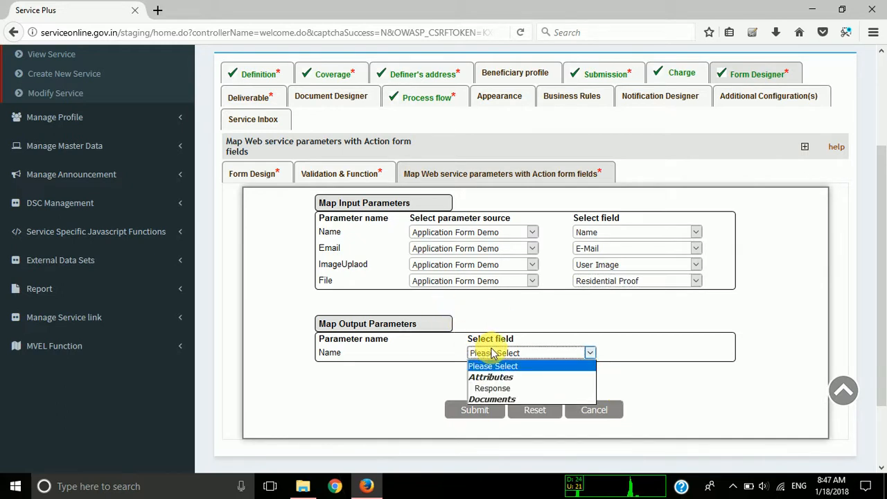
pyautogui.click(505, 389)
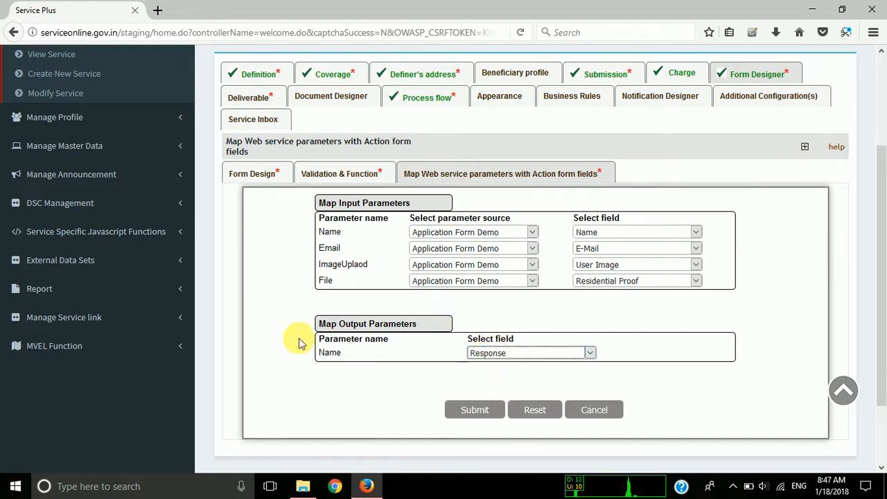
pyautogui.click(465, 411)
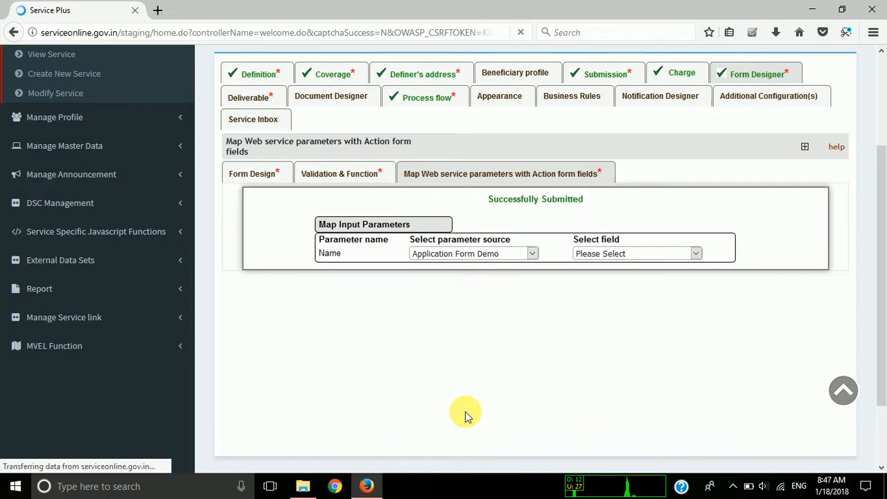
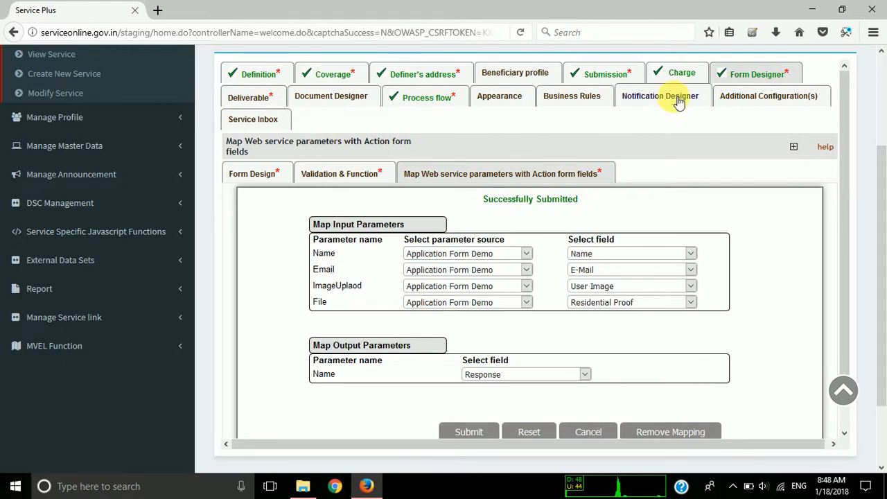
# Return to DemoService's form template list and change the Submit Data action form's status to activated.
pyautogui.click(759, 76)
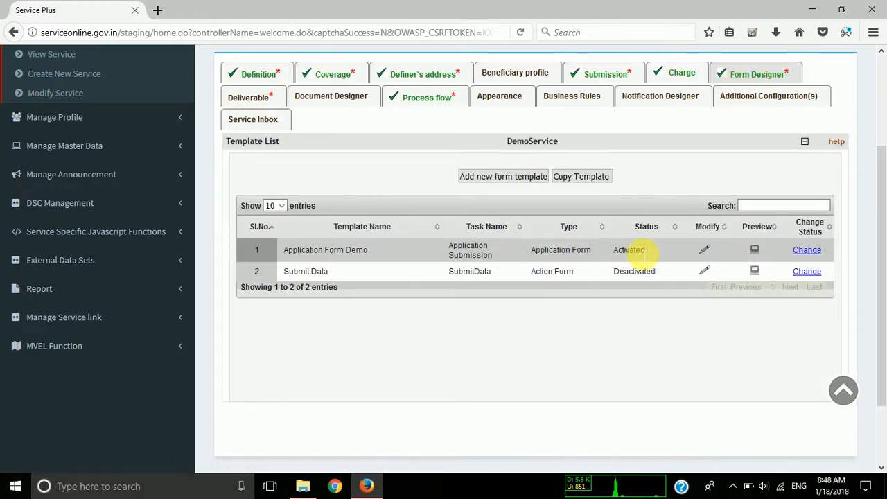
pyautogui.click(807, 272)
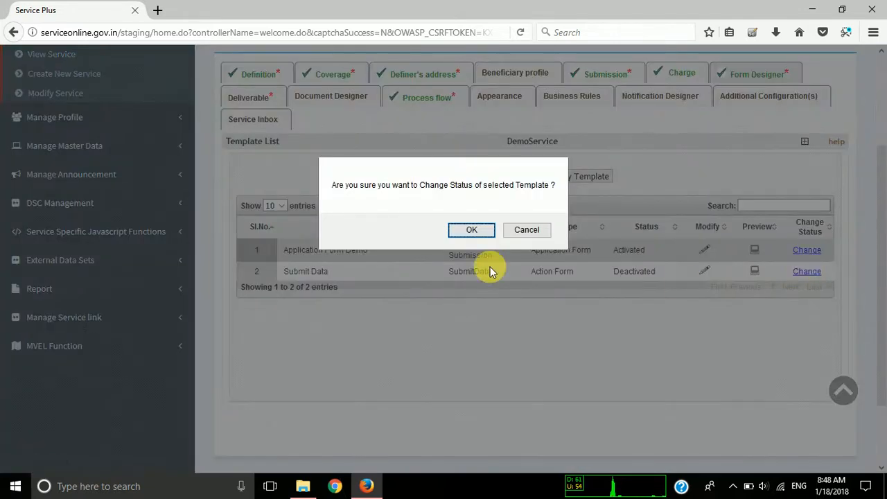
pyautogui.click(470, 231)
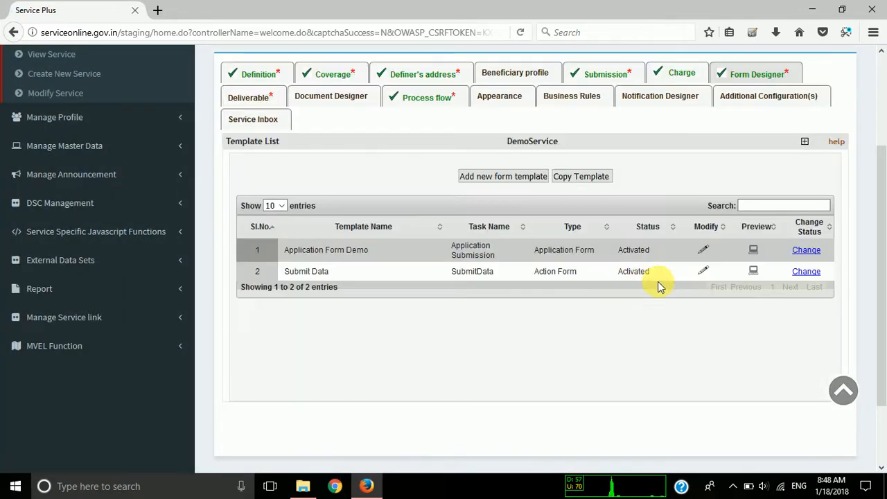
# Open the Application Form Demo template for modification and show its form validation and function settings.
pyautogui.click(705, 251)
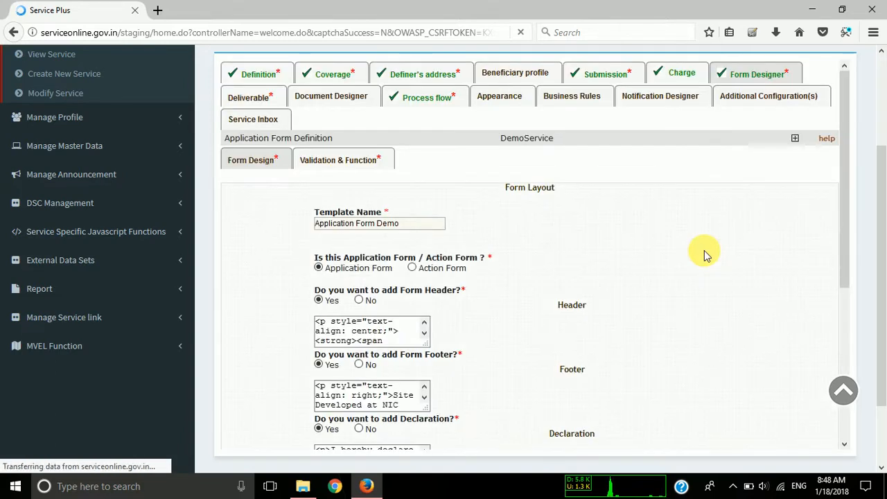
pyautogui.scroll(-5, 498, 373)
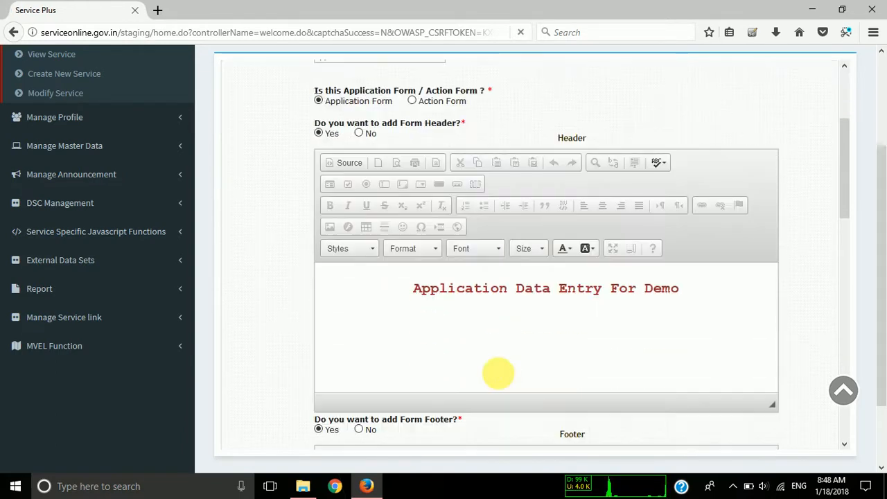
pyautogui.scroll(3, 498, 373)
pyautogui.scroll(3, 498, 373)
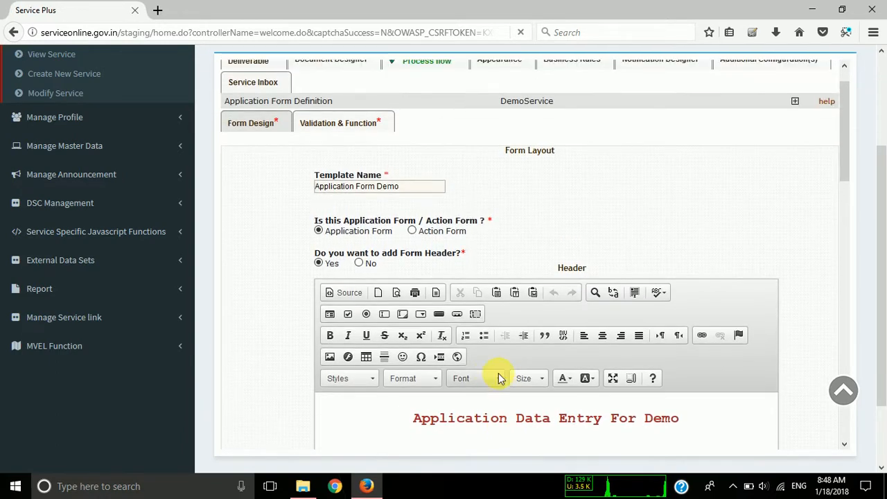
pyautogui.press('super+s')
pyautogui.click(405, 125)
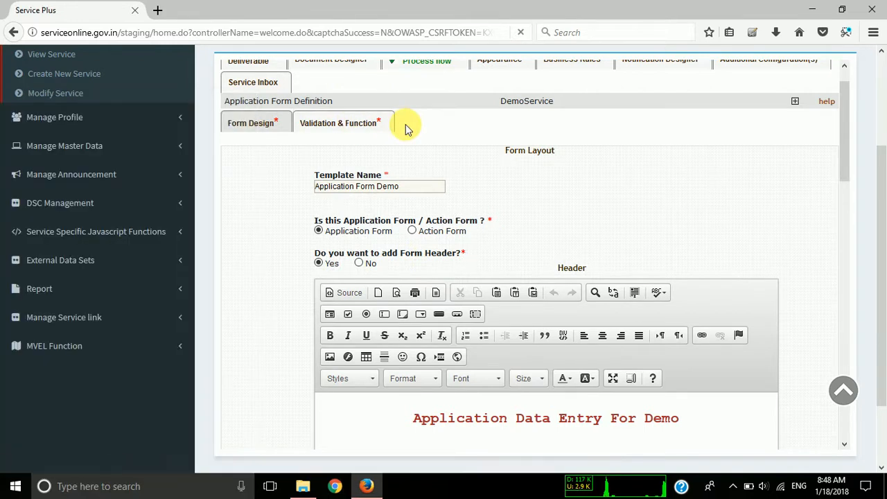
pyautogui.scroll(1, 405, 125)
pyautogui.click(356, 160)
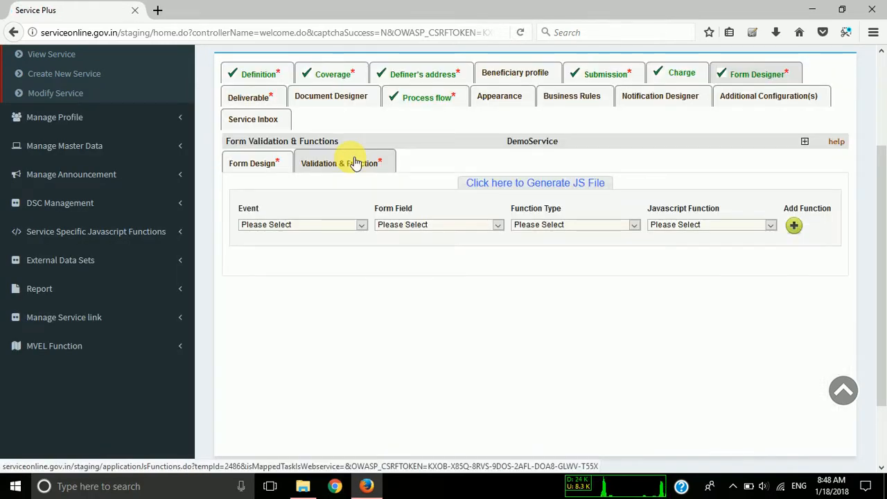
pyautogui.press('super+s')
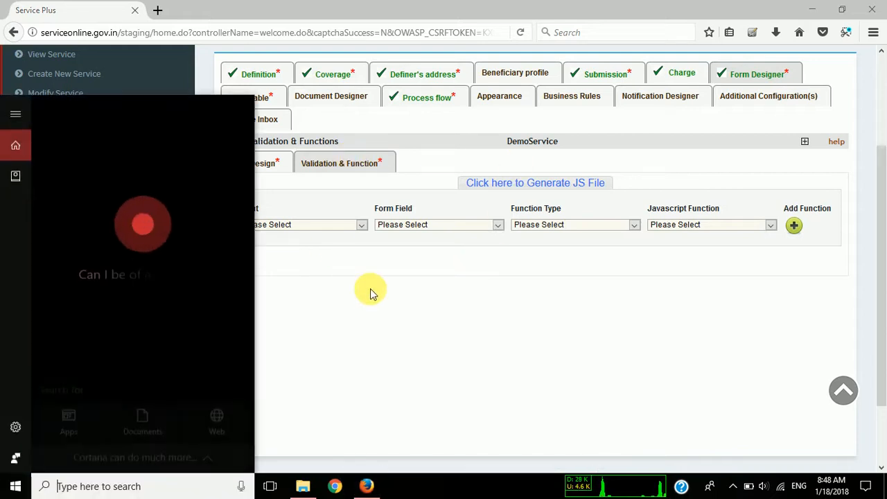
pyautogui.click(370, 288)
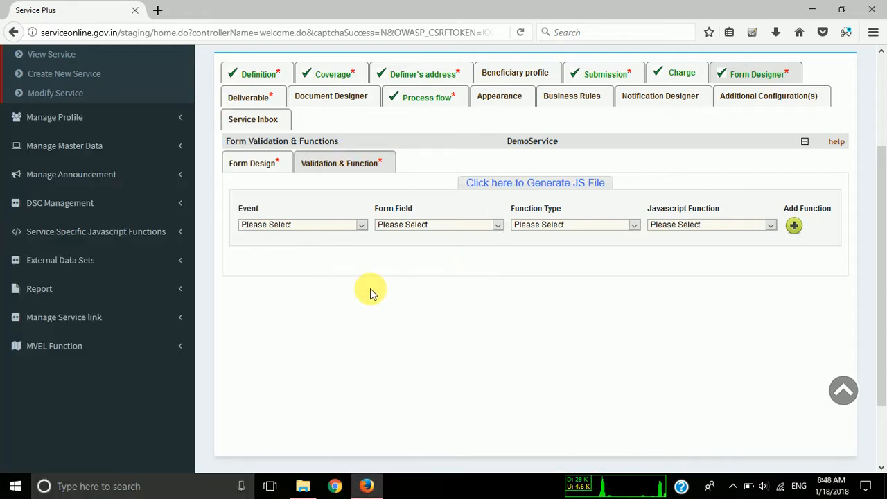
# Review the available validation events, choose On Keypress, and look through the form fields it can apply to.
pyautogui.click(334, 225)
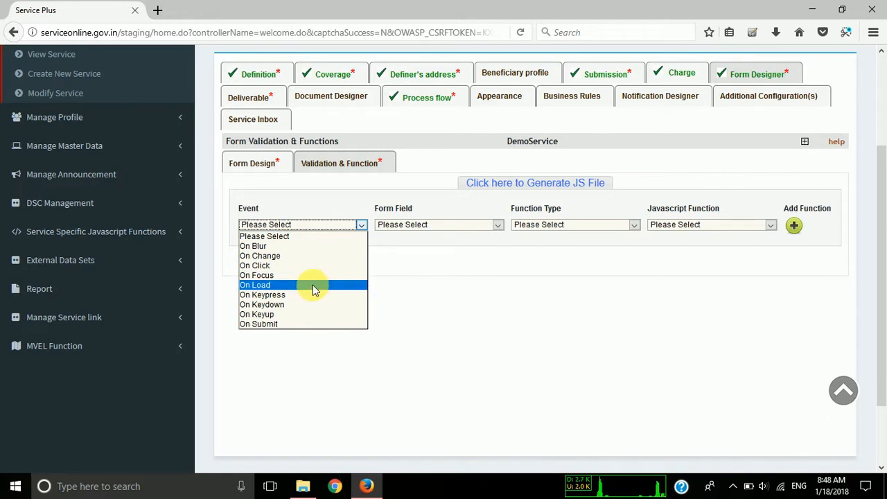
pyautogui.press('Down')
pyautogui.press('Down')
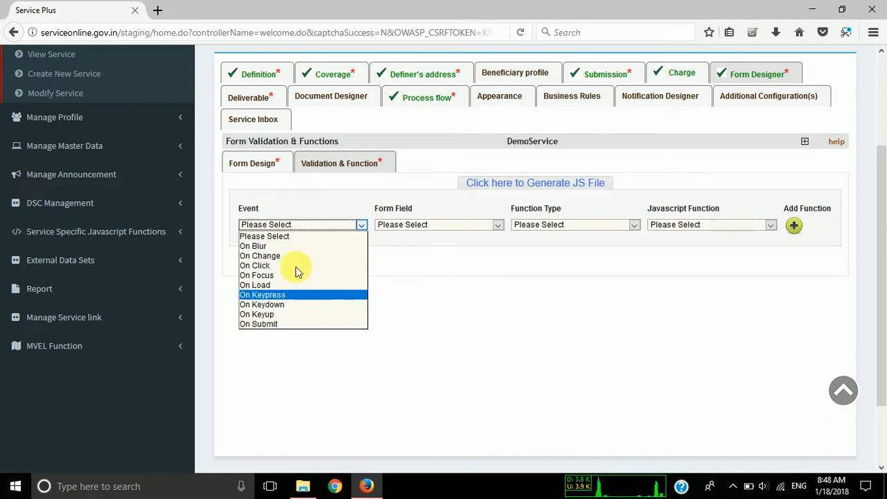
pyautogui.click(451, 302)
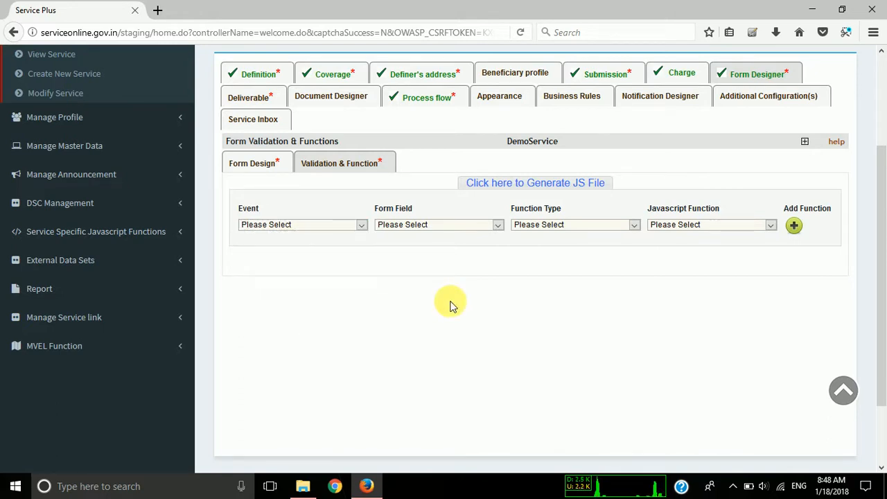
pyautogui.click(340, 225)
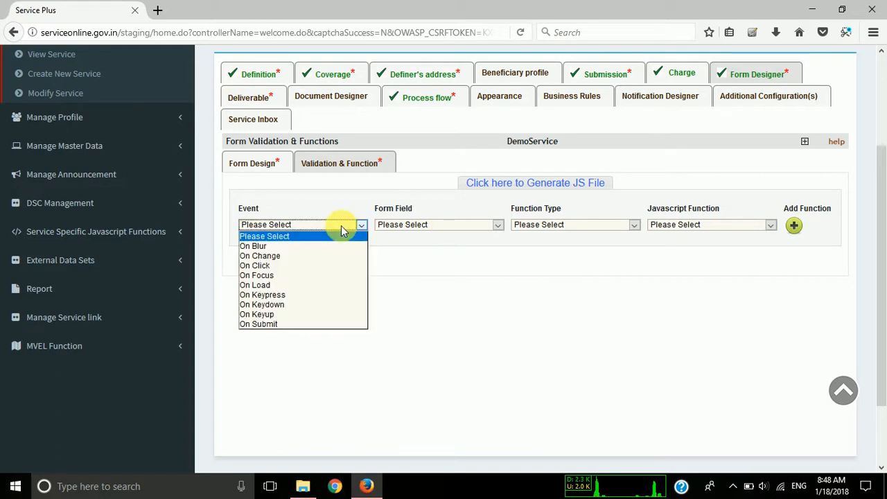
pyautogui.click(329, 295)
pyautogui.click(411, 225)
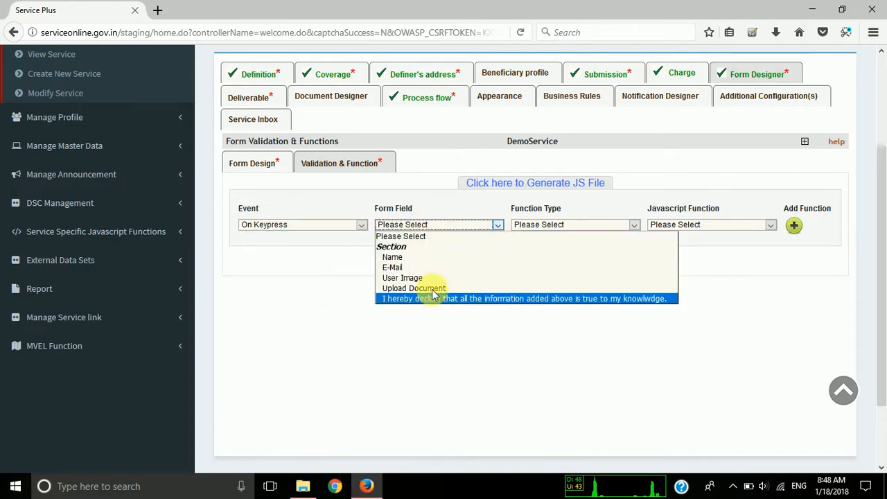
# Try Service Functions as the function type and clear that choice again.
pyautogui.click(534, 226)
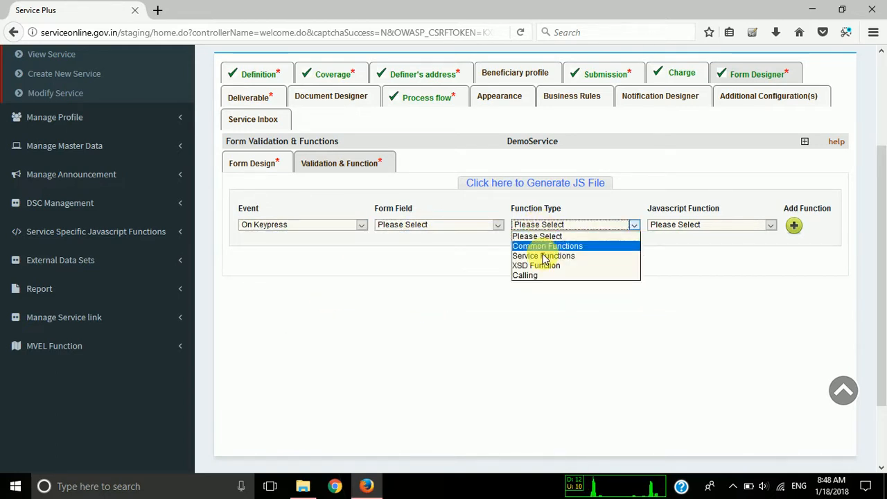
pyautogui.click(587, 255)
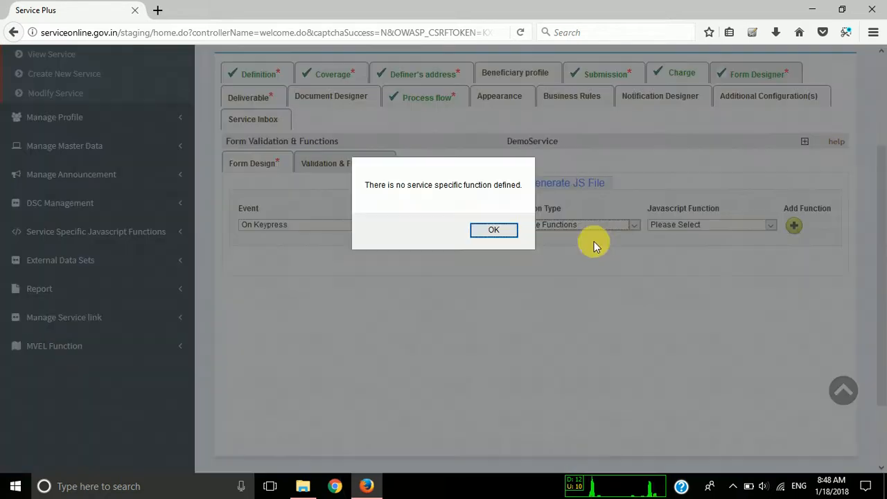
pyautogui.click(491, 233)
pyautogui.click(539, 224)
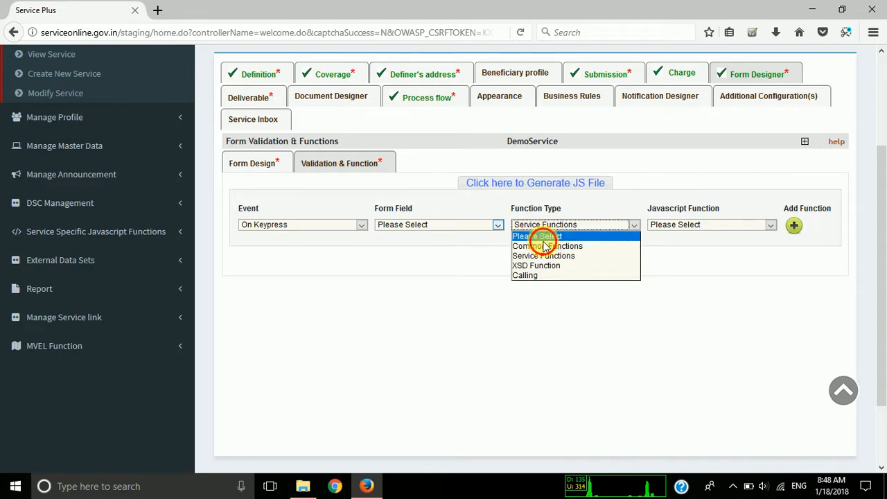
pyautogui.click(540, 234)
pyautogui.scroll(-1, 544, 246)
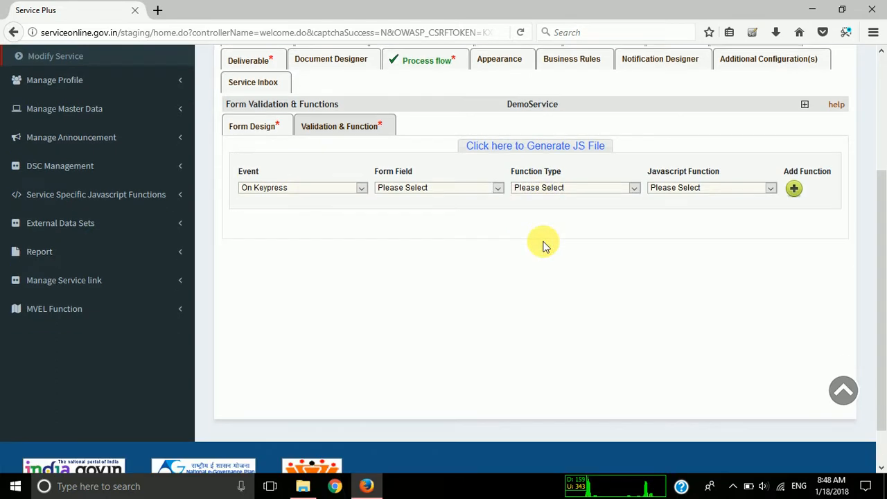
# Choose Common Functions as the function type and examine the JavaScript functions offered for it.
pyautogui.click(556, 188)
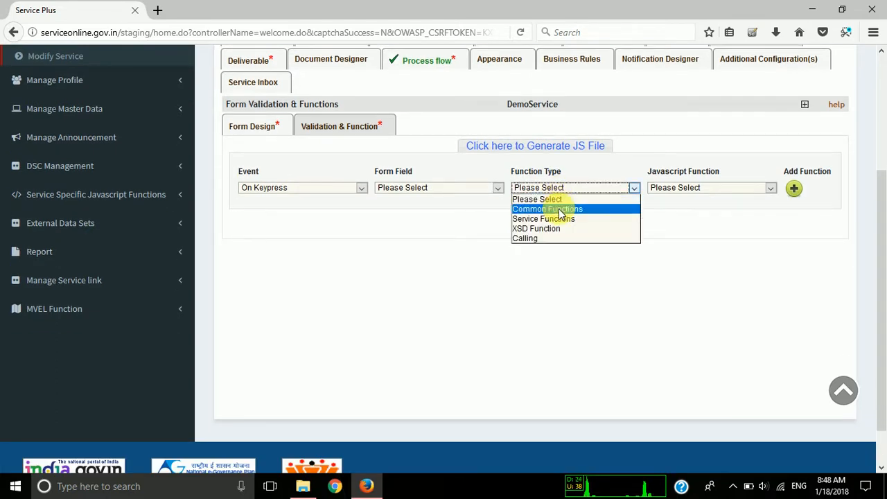
pyautogui.click(570, 209)
pyautogui.click(659, 191)
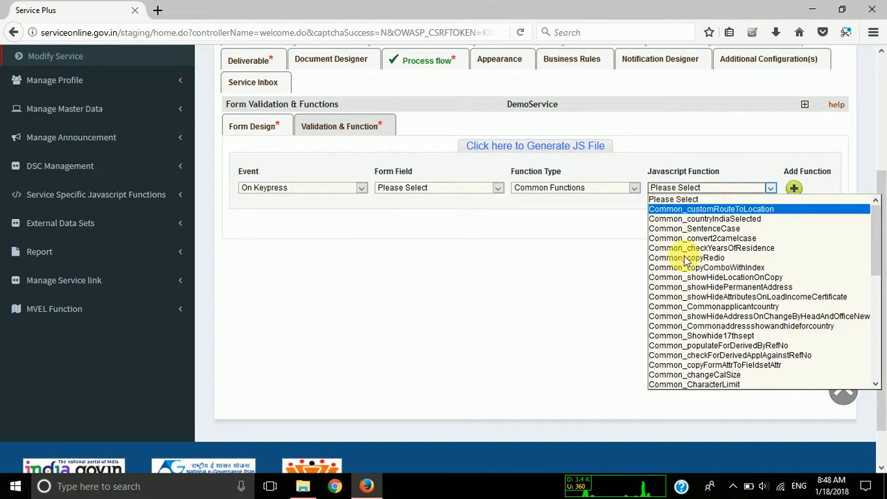
pyautogui.click(688, 160)
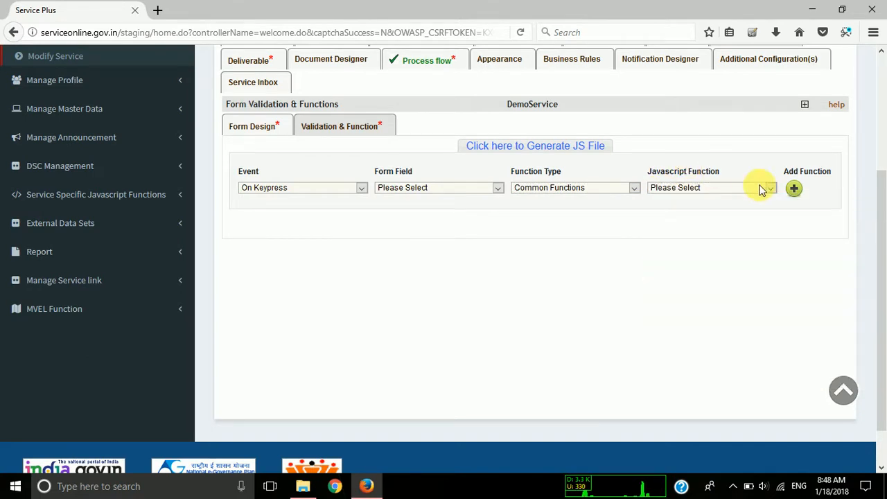
# Reset the event and function type of the validation entry to Please Select.
pyautogui.click(352, 189)
pyautogui.click(344, 199)
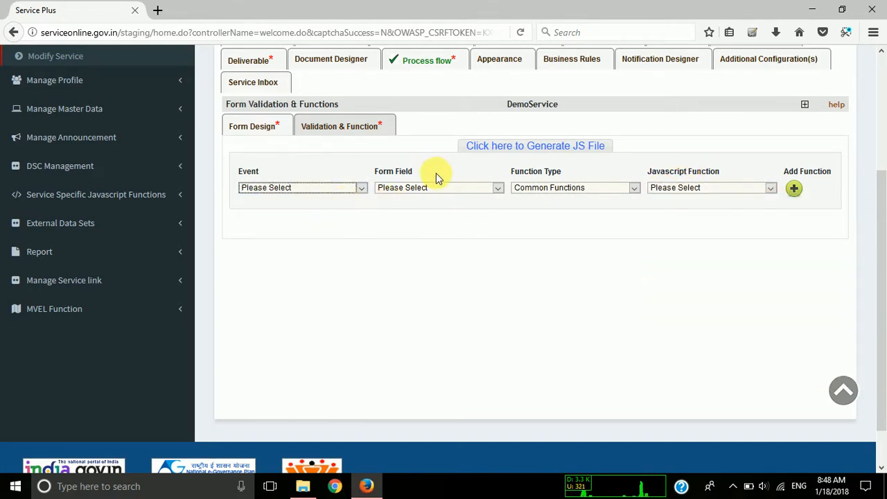
pyautogui.click(545, 192)
pyautogui.click(540, 197)
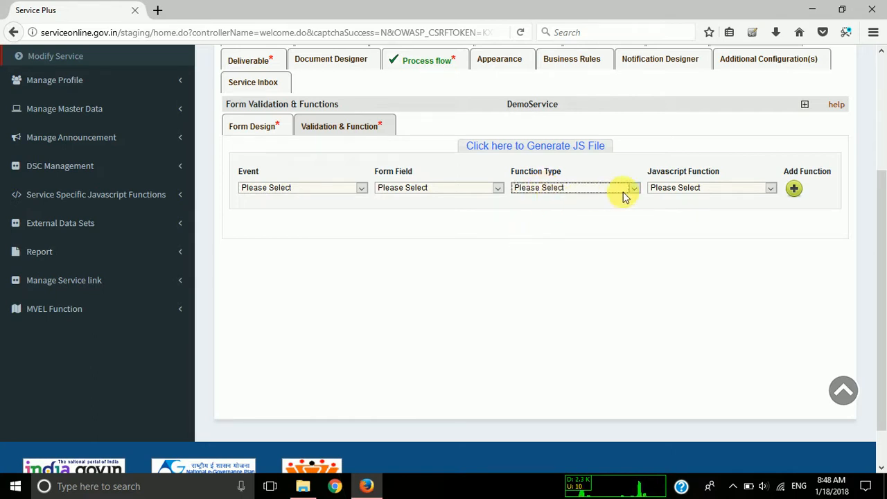
# Generate the JS file for Application Form Demo's validation functions.
pyautogui.click(503, 147)
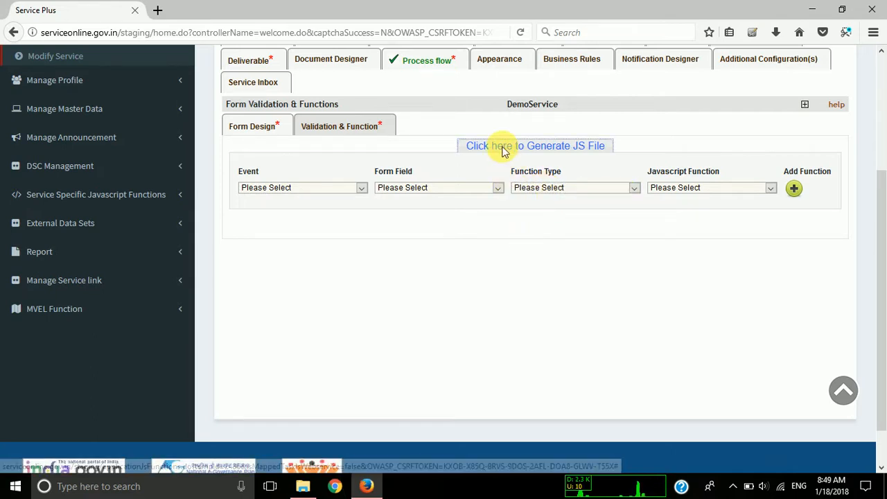
pyautogui.click(473, 235)
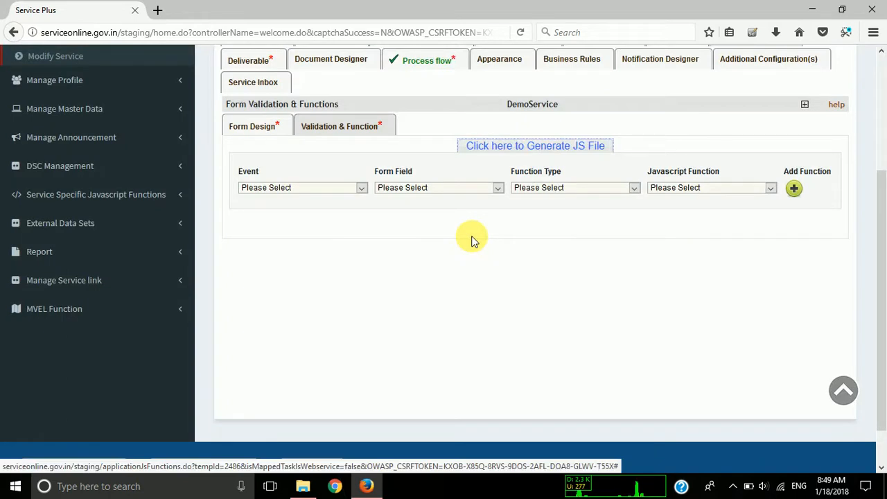
pyautogui.scroll(1, 471, 239)
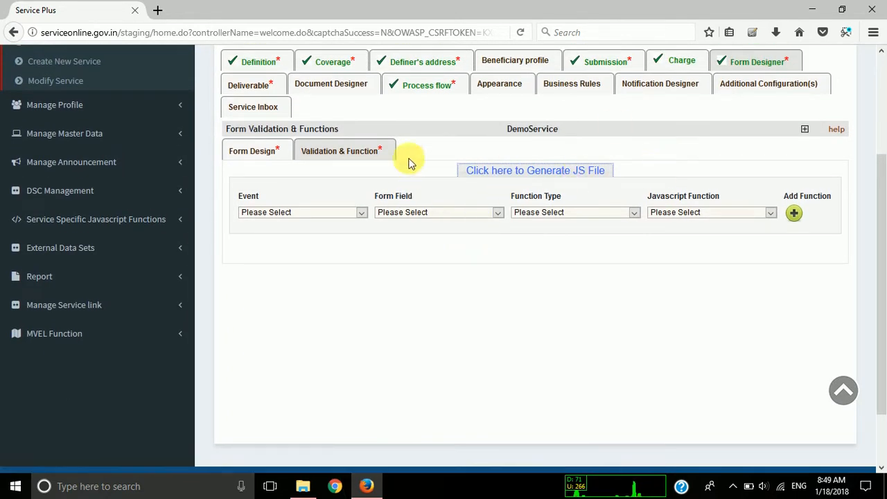
pyautogui.click(262, 154)
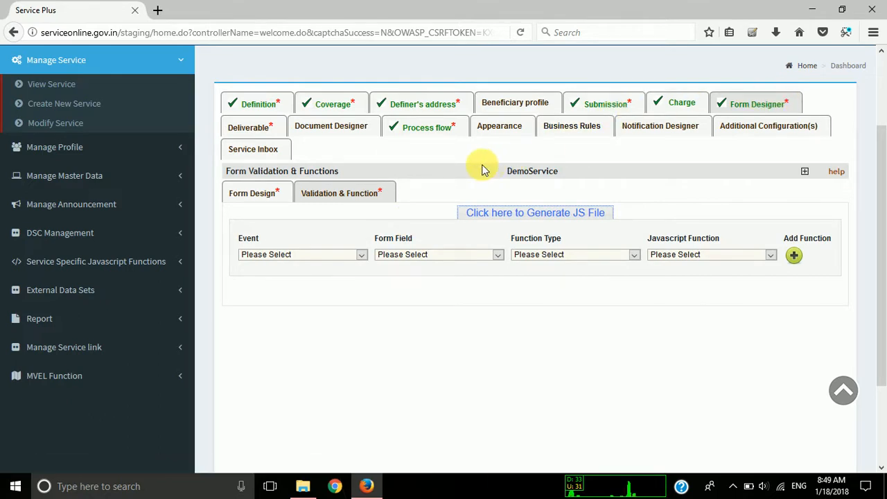
# Open DemoService's service deliverables and select Certificate/Report as the deliverable.
pyautogui.click(250, 131)
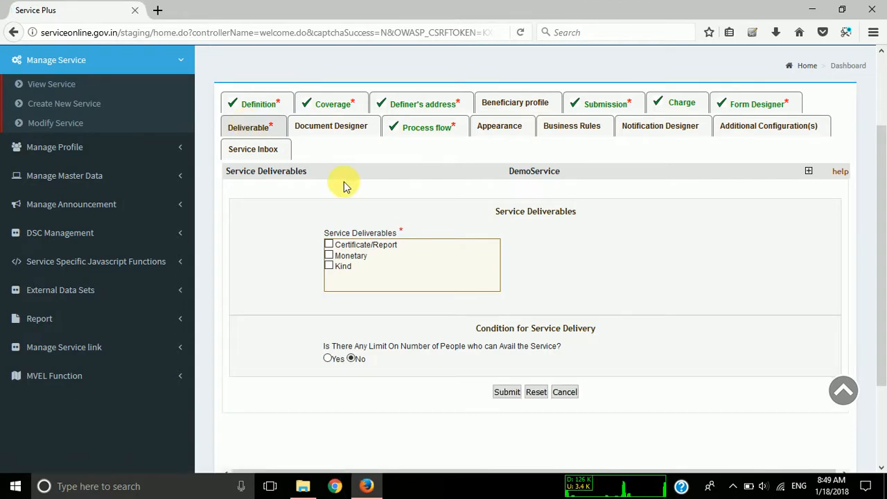
pyautogui.click(329, 247)
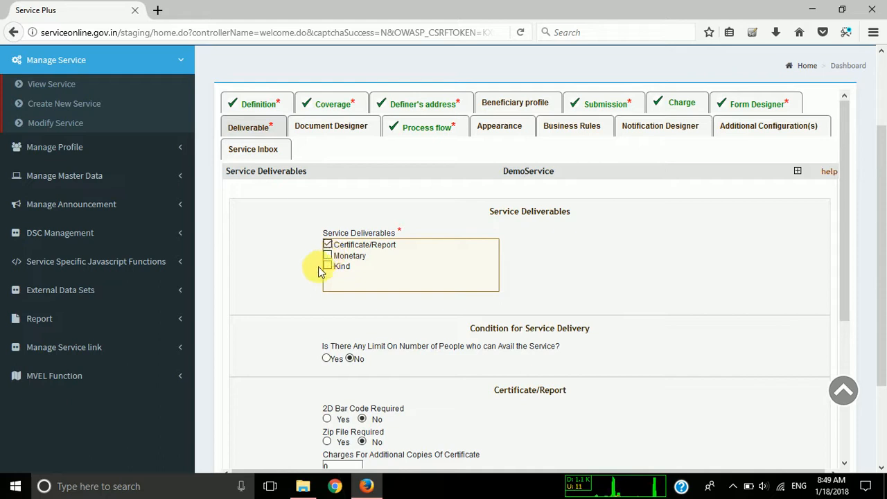
# Examine the service delivery condition and the Certificate/Report options, including bar code, zip file, additional copy charges, proof use and delivery mode.
pyautogui.scroll(-1, 310, 276)
pyautogui.scroll(-1, 309, 276)
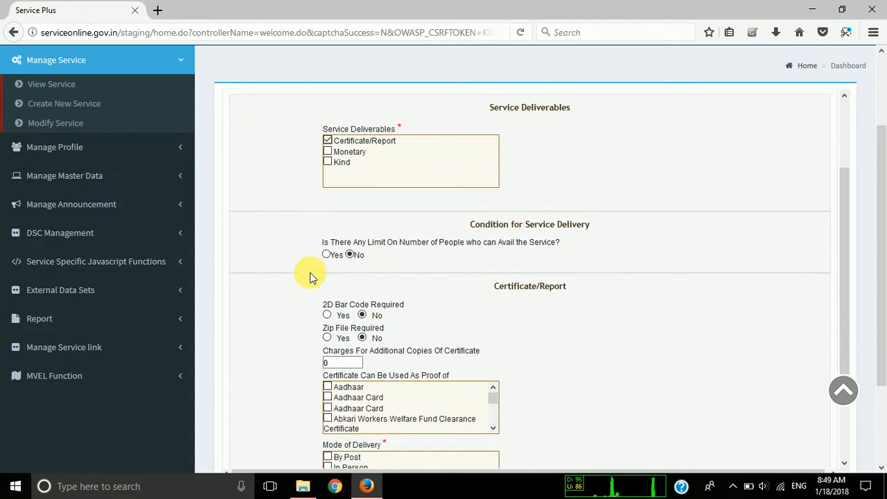
pyautogui.moveTo(367, 238); pyautogui.dragTo(485, 248)
pyautogui.click(484, 247)
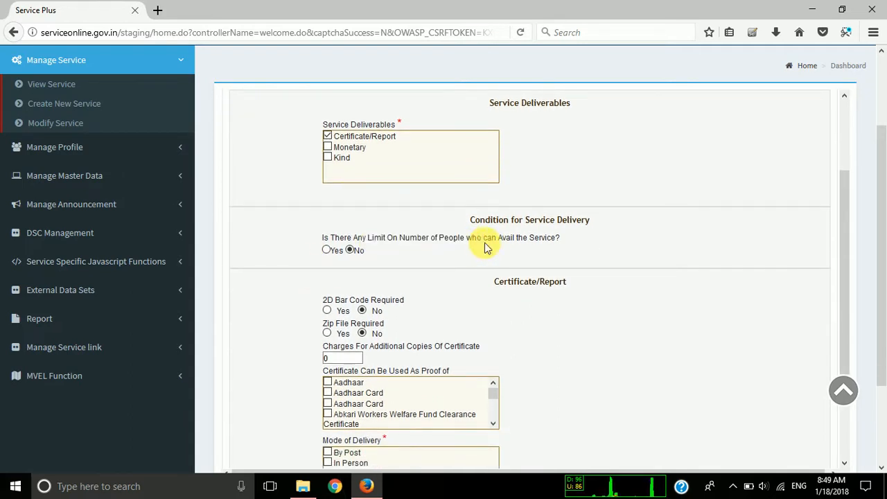
pyautogui.scroll(-2, 295, 267)
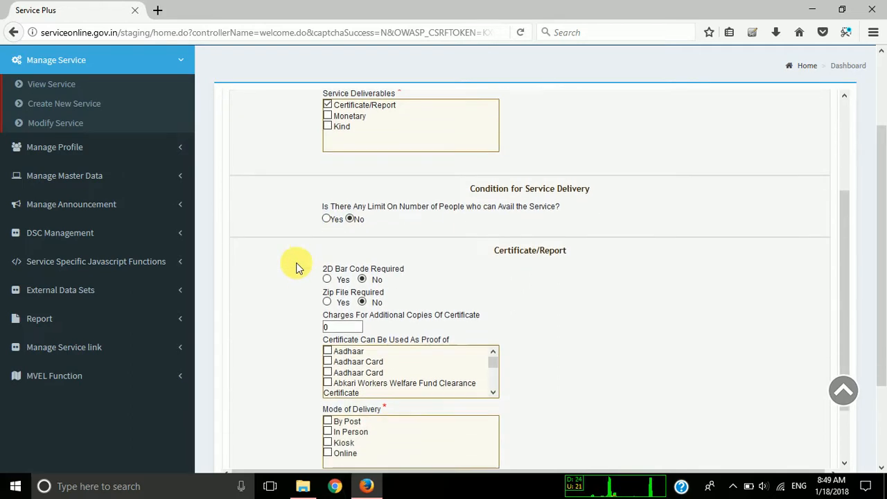
pyautogui.moveTo(497, 203); pyautogui.dragTo(586, 196)
pyautogui.doubleClick(586, 196)
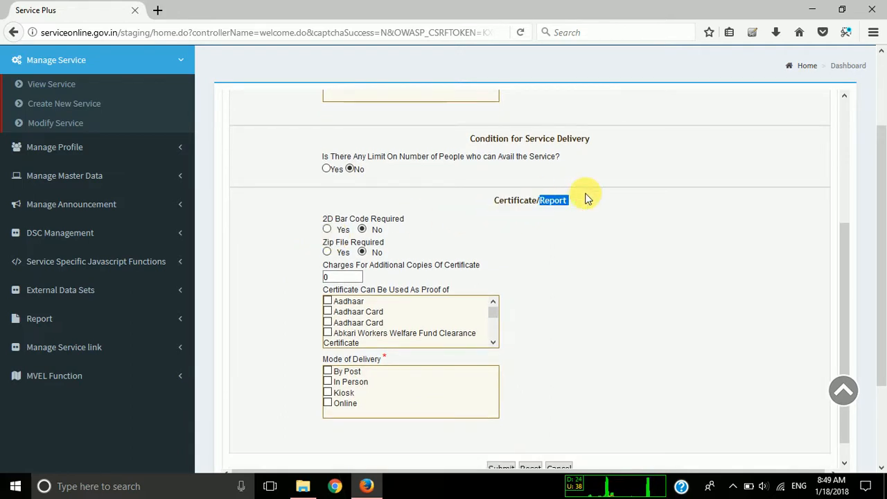
pyautogui.doubleClick(516, 205)
pyautogui.click(516, 205)
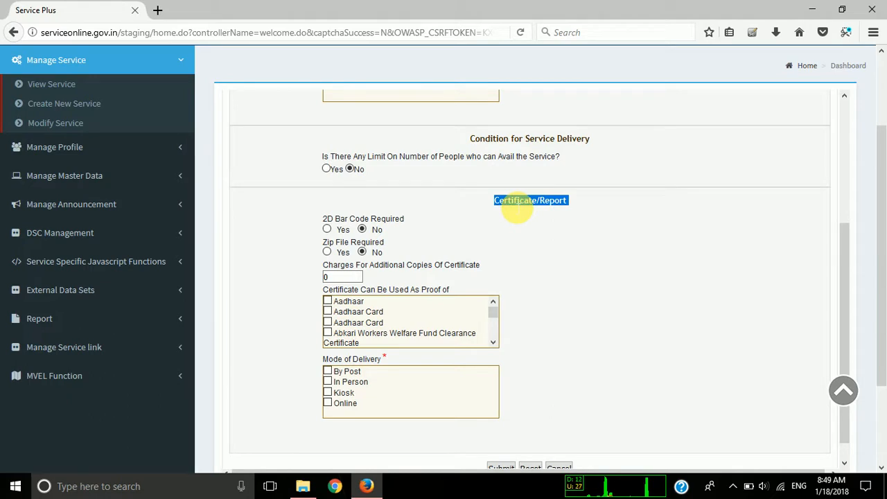
# Examine the Certificate/Report options for zip file, additional copy charges, use as proof and mode of delivery.
pyautogui.scroll(-1, 281, 238)
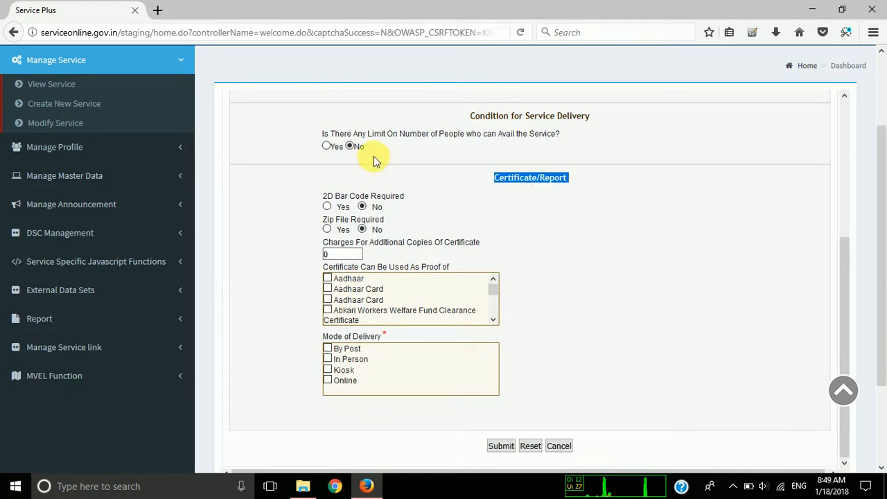
pyautogui.moveTo(322, 219); pyautogui.dragTo(383, 221)
pyautogui.click(353, 238)
pyautogui.moveTo(337, 243); pyautogui.dragTo(432, 241)
pyautogui.click(421, 240)
pyautogui.scroll(-2, 281, 269)
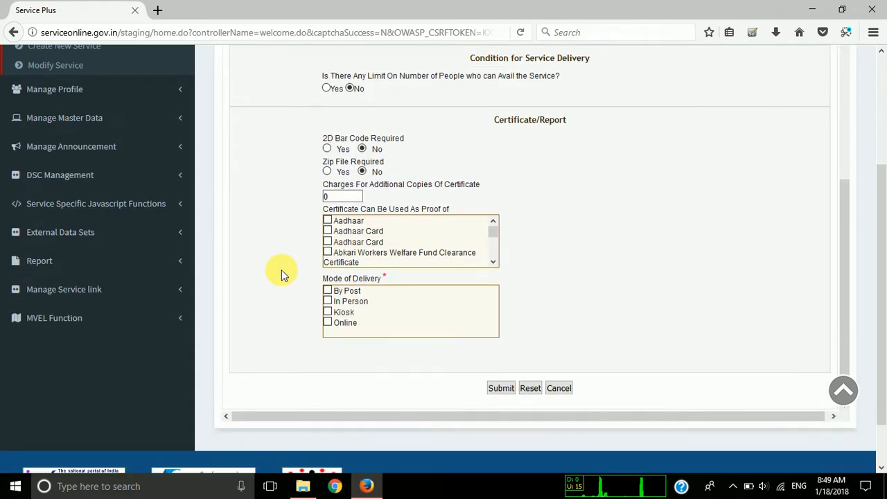
pyautogui.moveTo(496, 224)
pyautogui.mouseDown()
pyautogui.moveTo(496, 239)
pyautogui.moveTo(496, 212)
pyautogui.mouseUp()
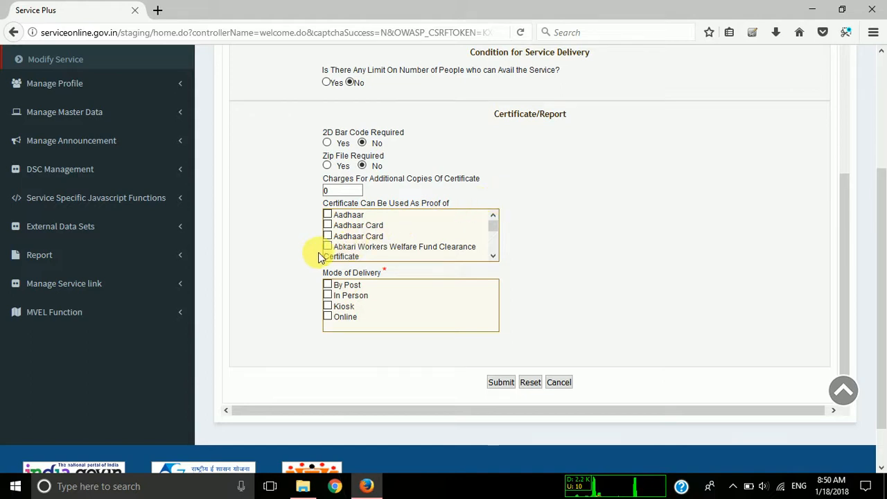
pyautogui.click(492, 255)
pyautogui.click(493, 256)
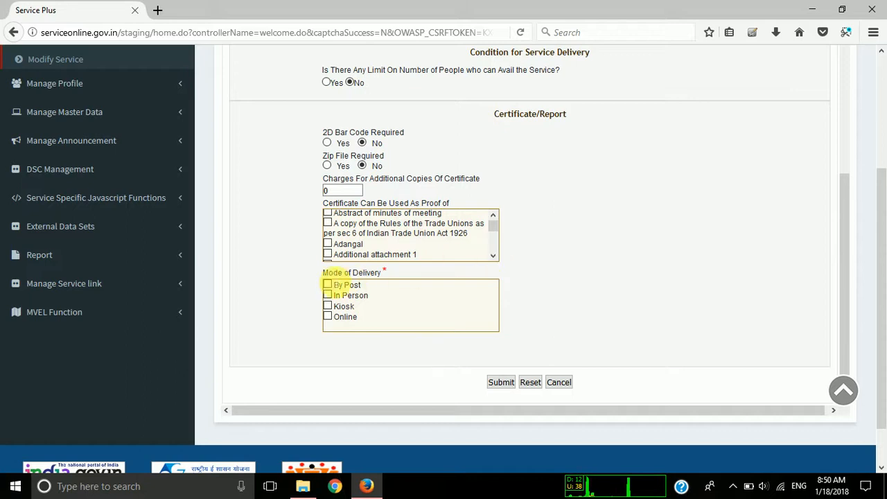
pyautogui.tripleClick(336, 273)
pyautogui.click(298, 275)
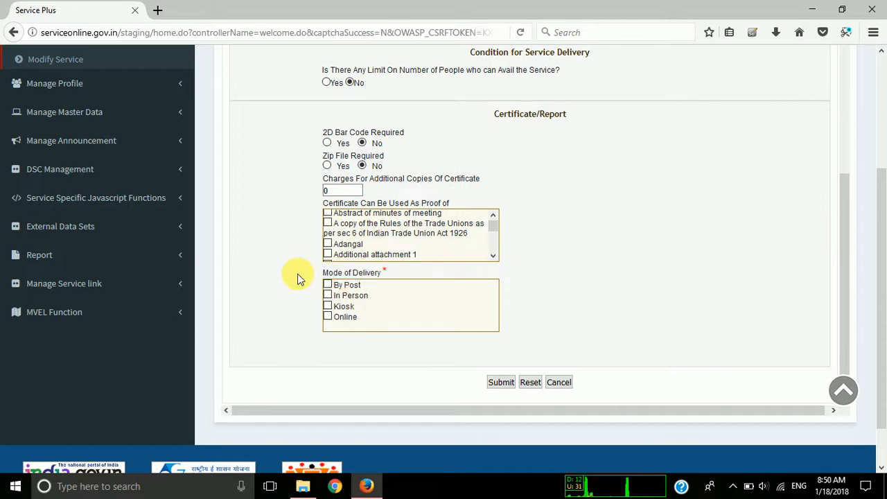
# Set the certificate's mode of delivery to Online and submit the service deliverables, resending the form data if the connection drops.
pyautogui.click(326, 318)
pyautogui.scroll(5, 258, 294)
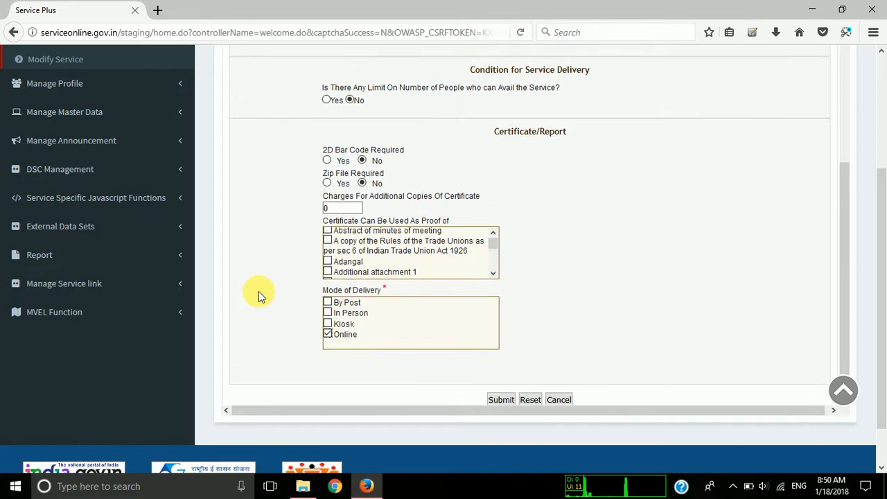
pyautogui.scroll(-5, 258, 294)
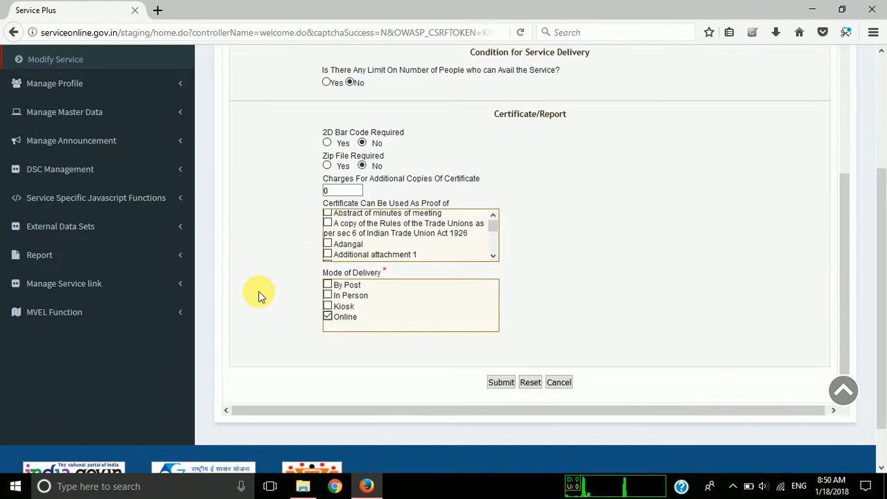
pyautogui.click(501, 382)
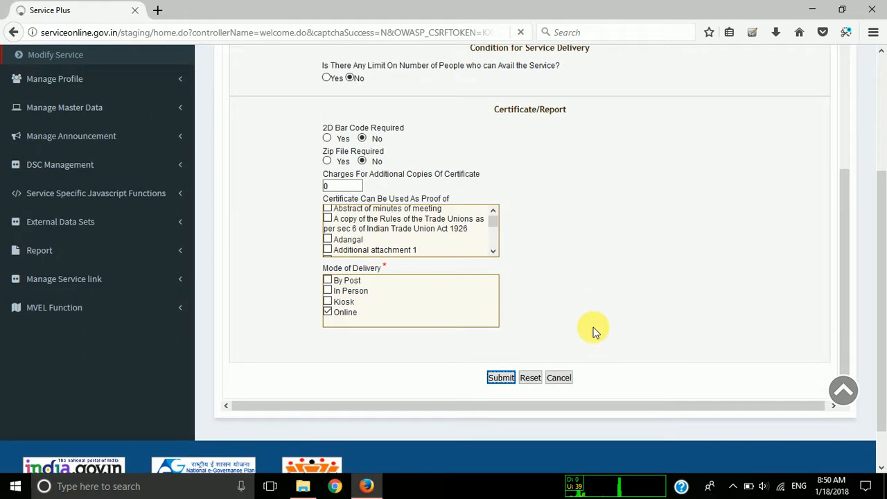
pyautogui.click(499, 377)
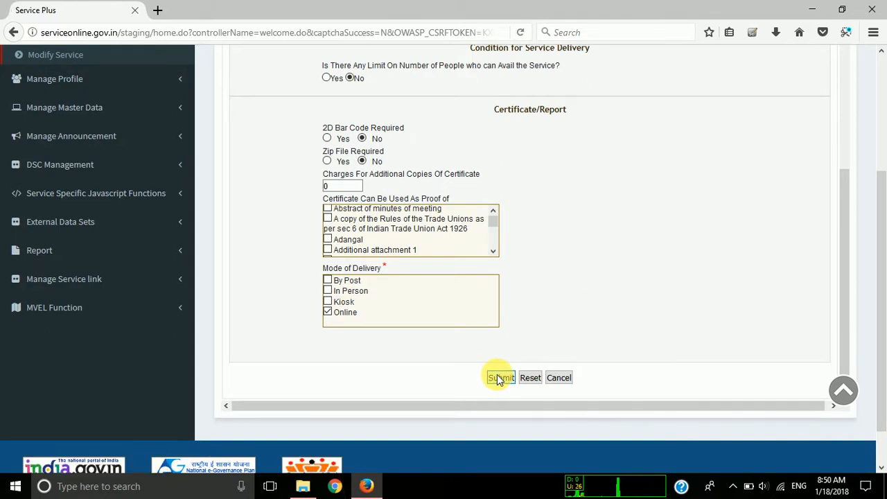
pyautogui.click(735, 295)
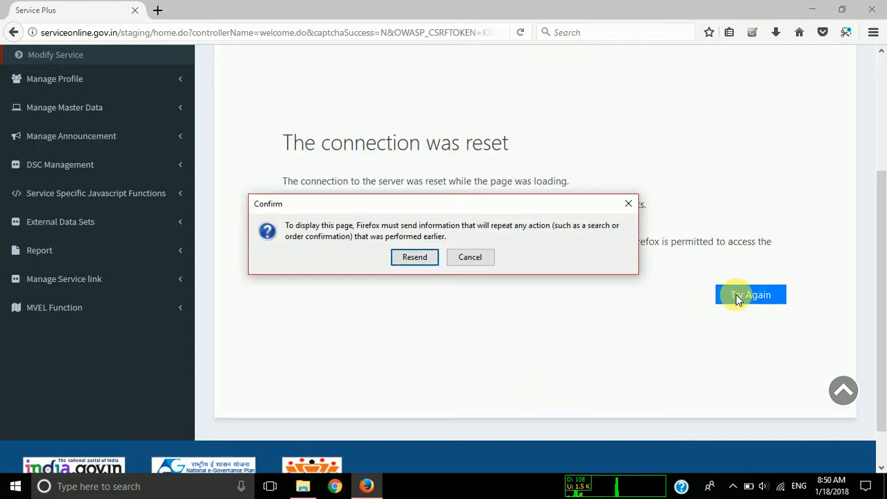
pyautogui.click(412, 256)
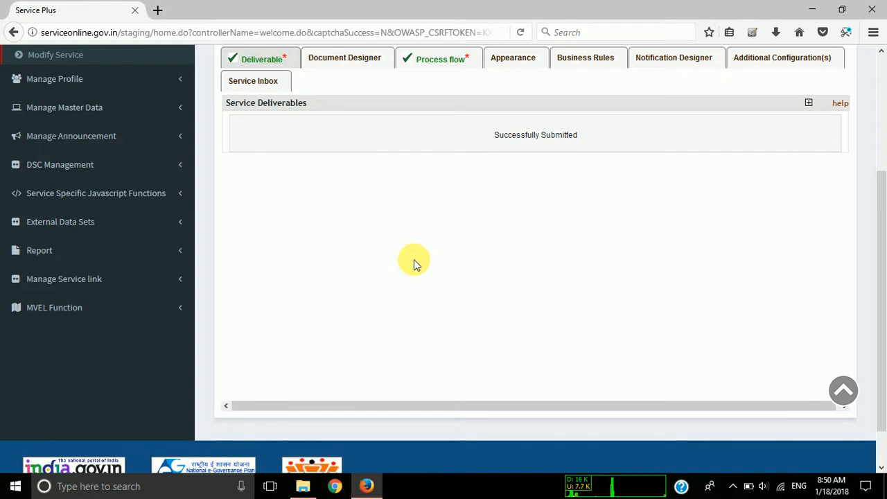
# Open the service's document designer and start a template definition of type Acknowledgement.
pyautogui.scroll(2, 495, 202)
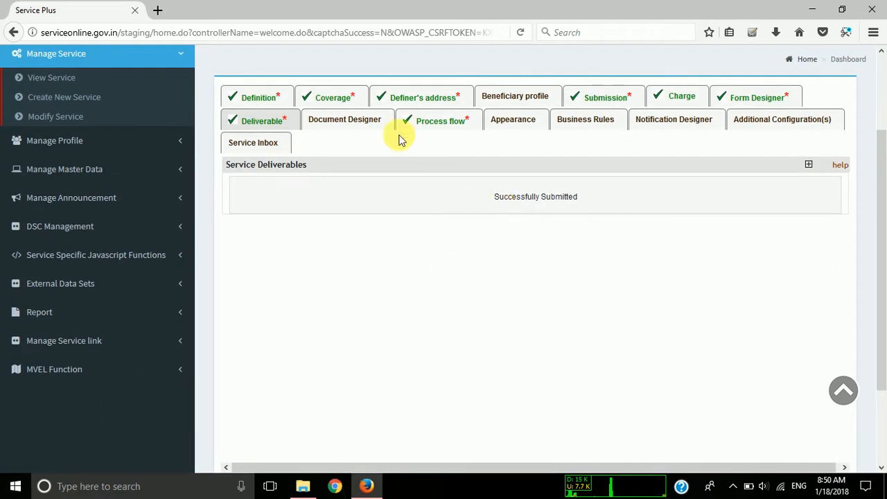
pyautogui.click(358, 121)
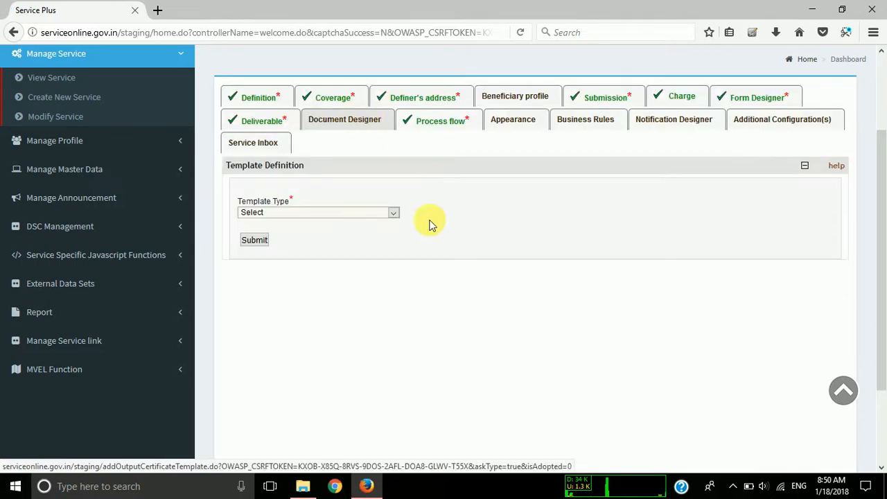
pyautogui.click(383, 213)
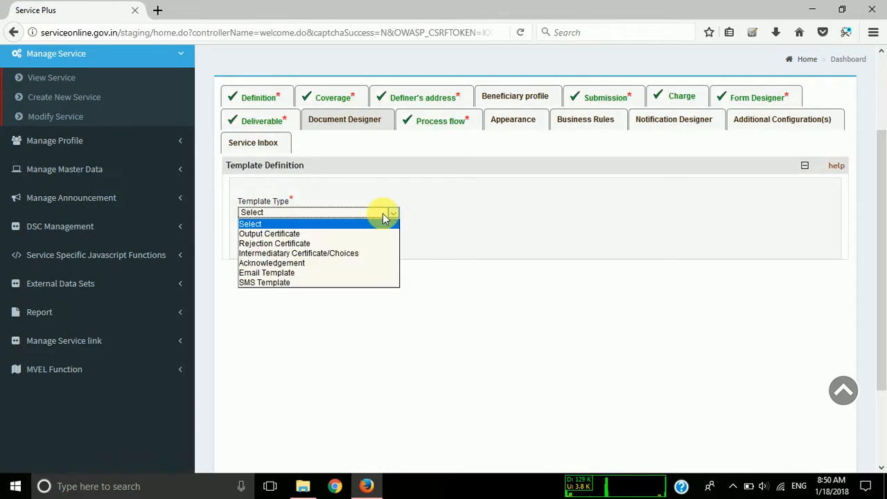
pyautogui.click(335, 264)
pyautogui.click(256, 241)
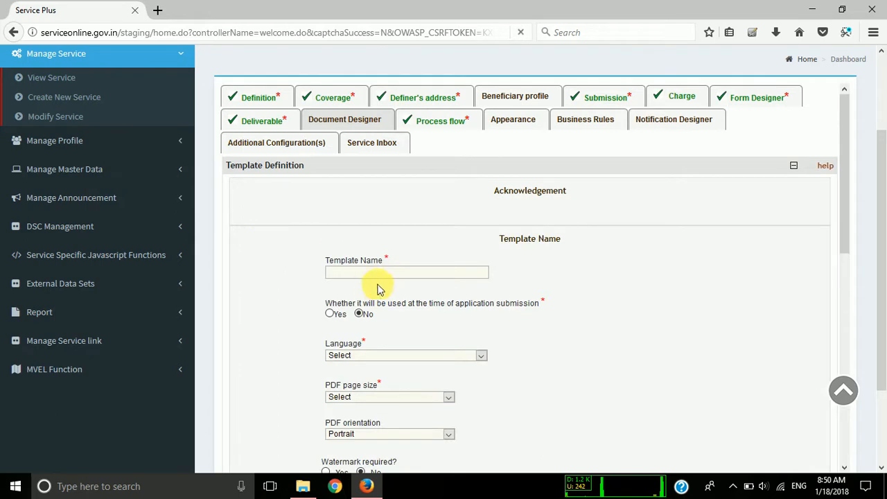
# Name the acknowledgement template Ack and set it to be used at the time of application submission.
pyautogui.click(385, 273)
pyautogui.write('Ack')
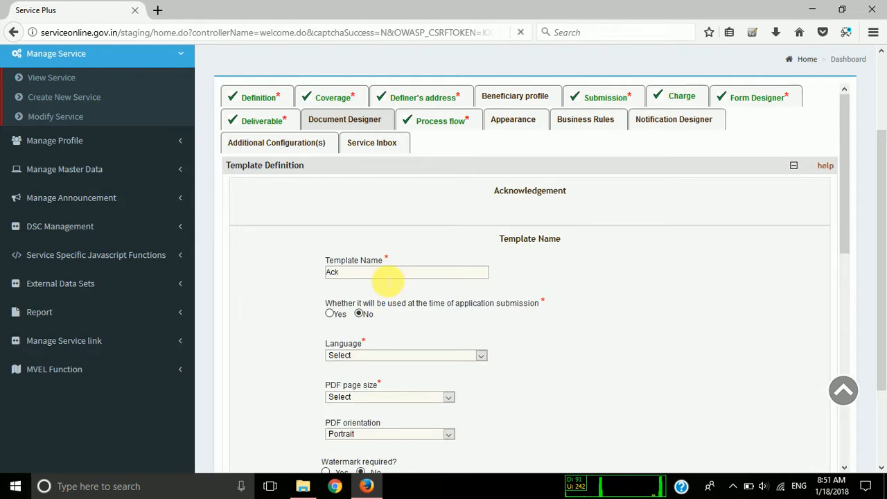
pyautogui.click(330, 313)
pyautogui.scroll(-2, 301, 313)
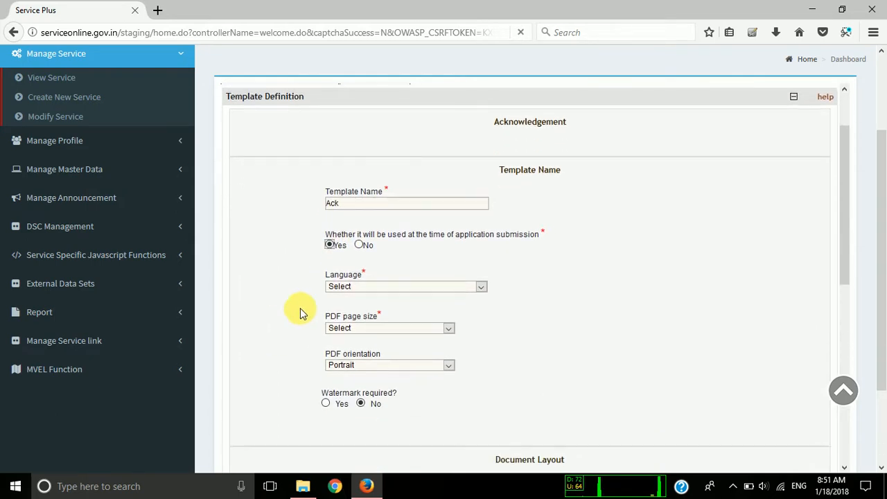
pyautogui.moveTo(388, 234); pyautogui.dragTo(530, 240)
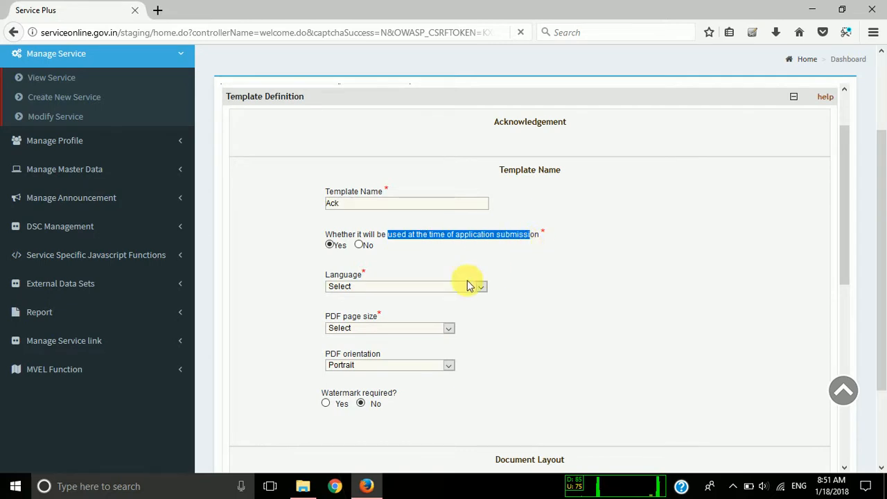
pyautogui.scroll(-1, 469, 284)
pyautogui.click(340, 203)
# Set the template's language to English and its PDF page size to A4 (210 x 297 mm).
pyautogui.click(372, 251)
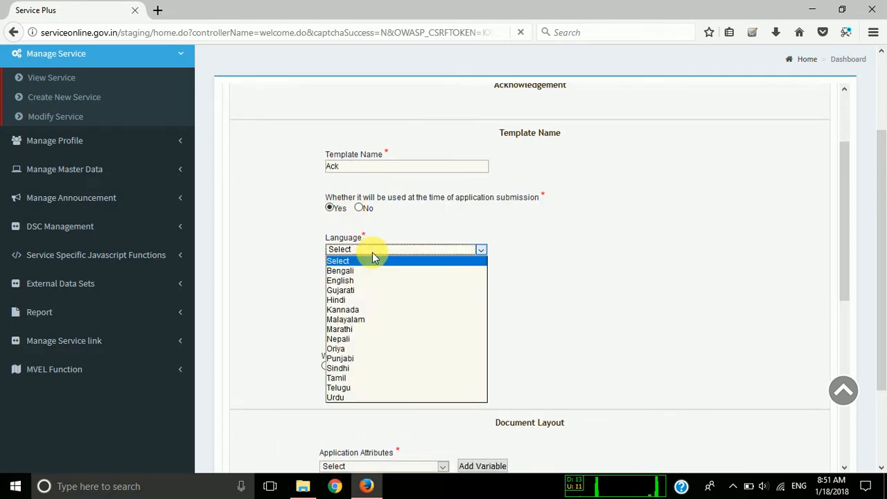
pyautogui.click(374, 281)
pyautogui.click(364, 291)
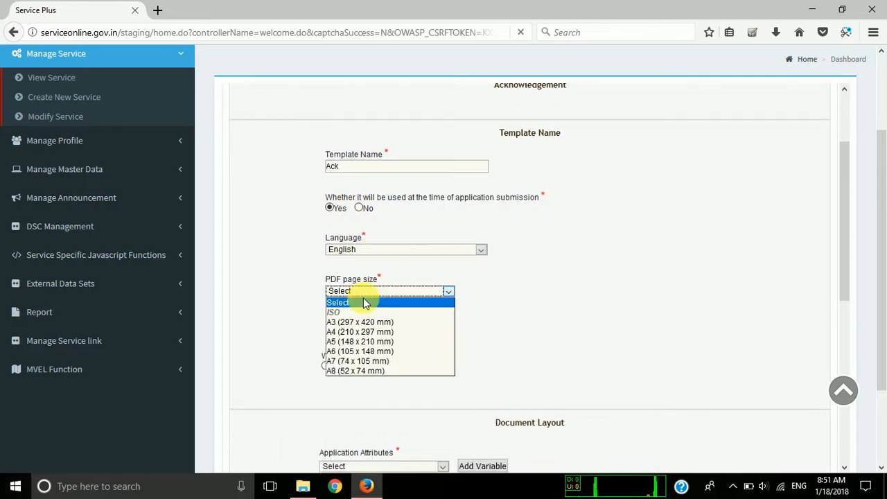
pyautogui.click(363, 331)
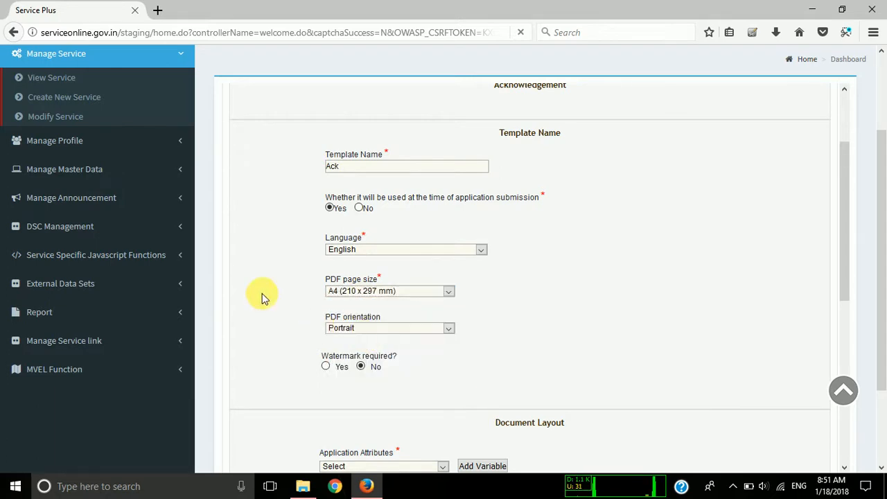
# Write the label "Name :" in the document layout and insert the application form's Name attribute as a variable after it.
pyautogui.scroll(-2, 262, 293)
pyautogui.scroll(-2, 353, 313)
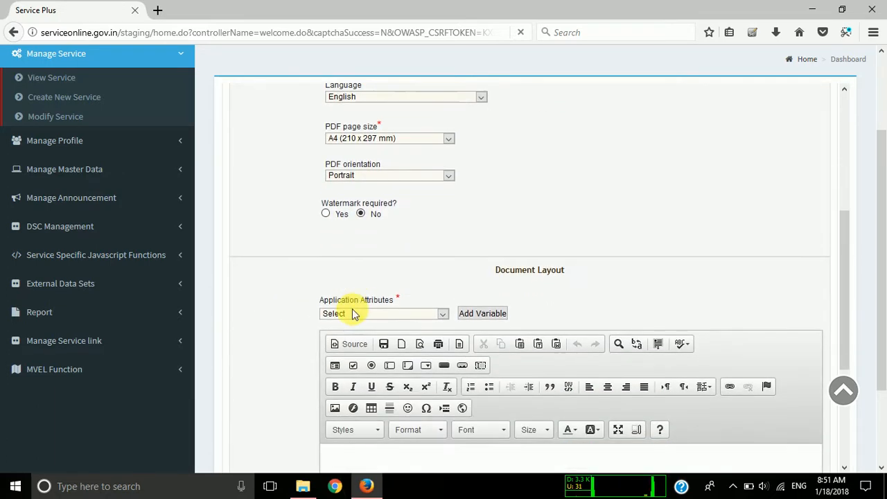
pyautogui.scroll(-1, 288, 198)
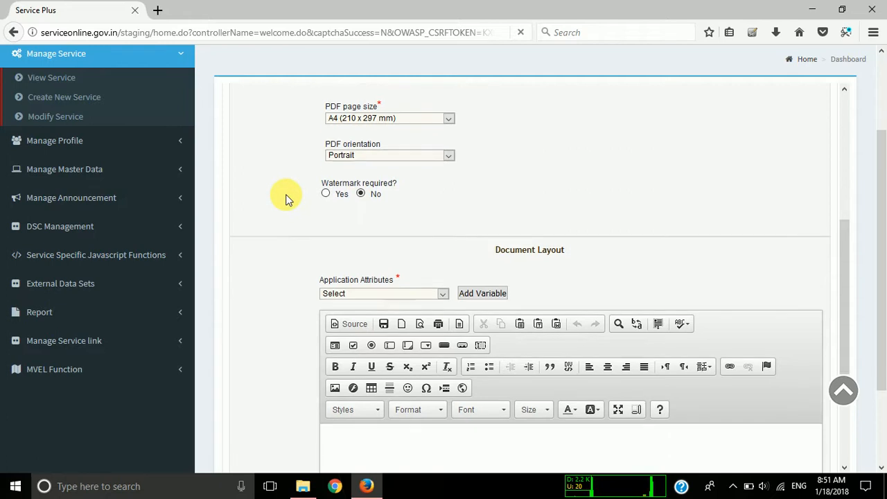
pyautogui.click(416, 264)
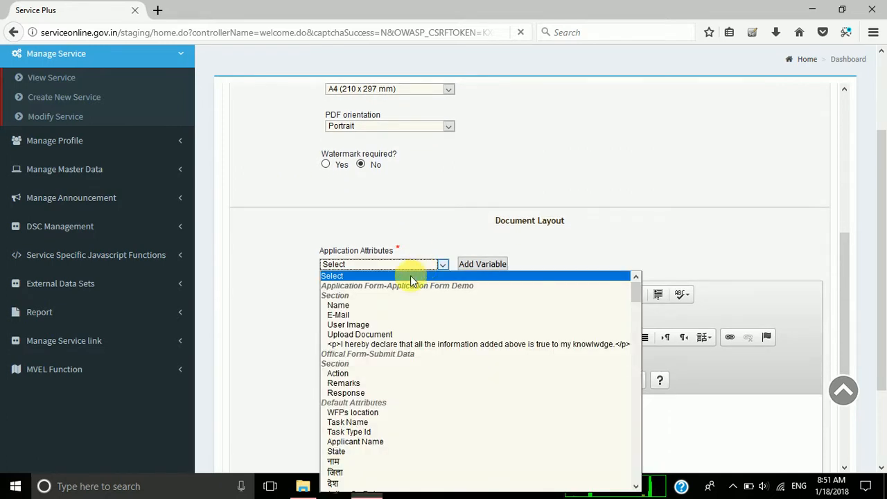
pyautogui.click(376, 305)
pyautogui.click(368, 420)
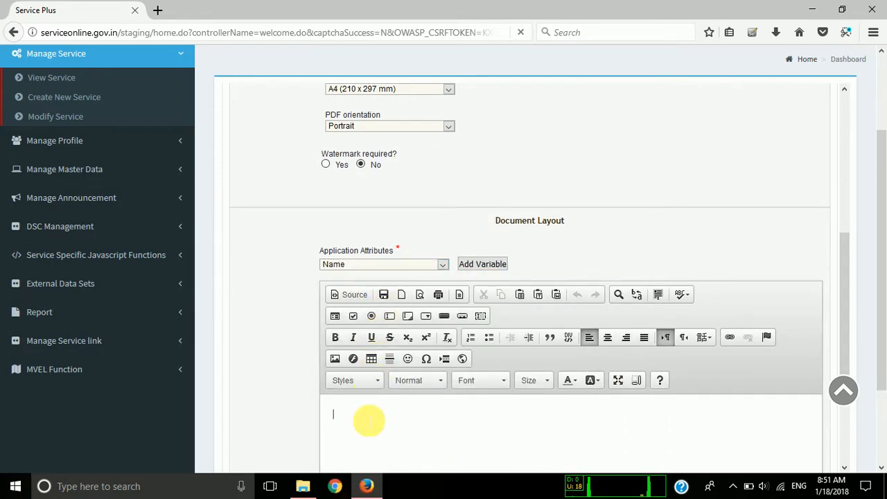
pyautogui.write('Name :')
pyautogui.click(480, 263)
# Add an "Email :" line below the name line and insert the selected Name attribute variable after it.
pyautogui.scroll(-1, 270, 331)
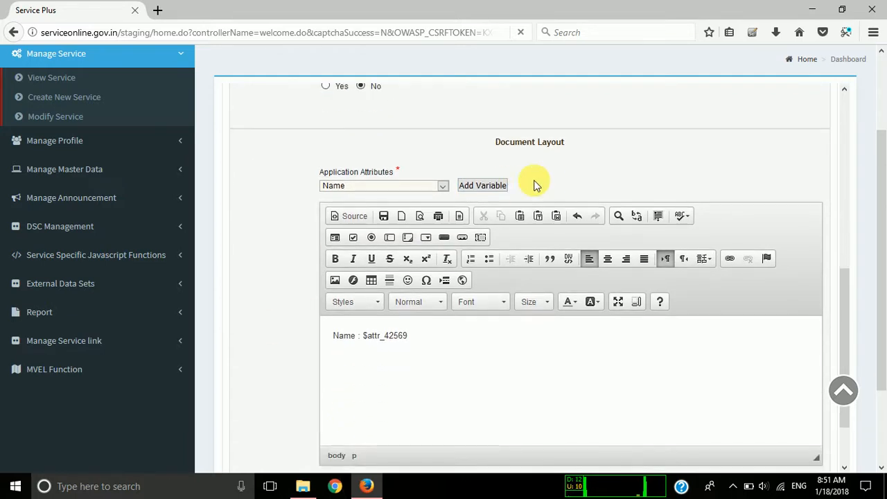
pyautogui.click(442, 185)
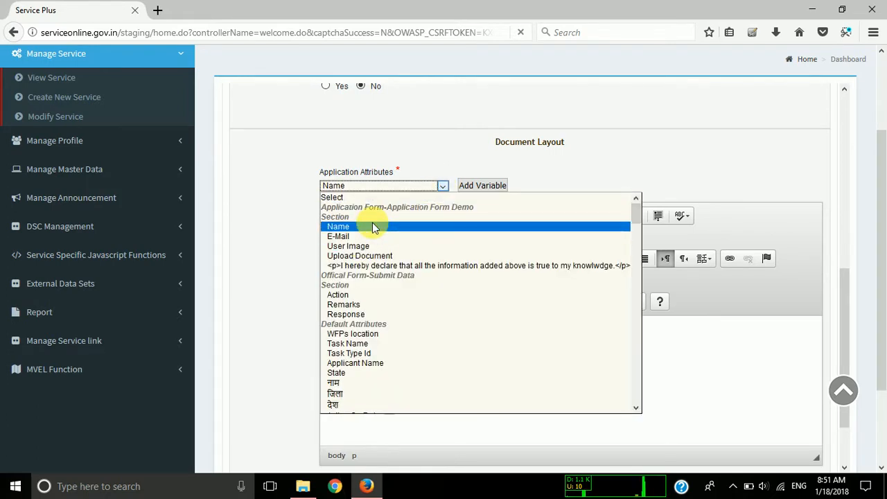
pyautogui.click(280, 286)
pyautogui.click(428, 344)
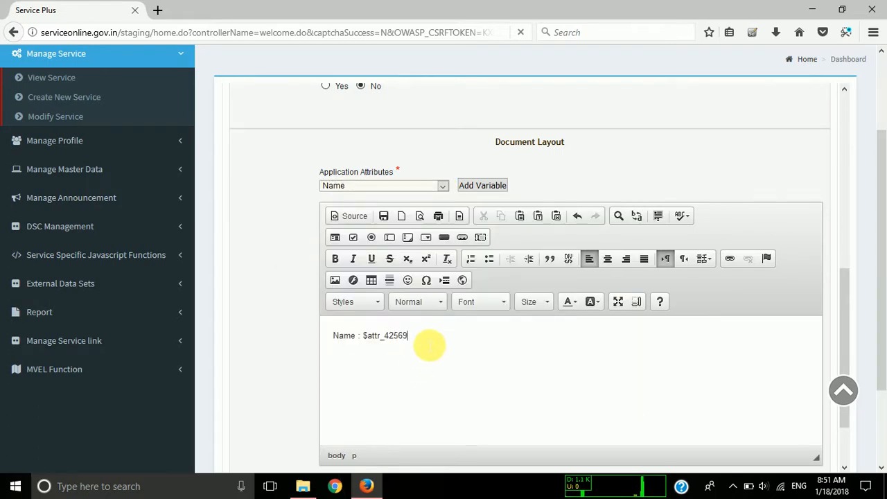
pyautogui.press('Return')
pyautogui.write('Email :')
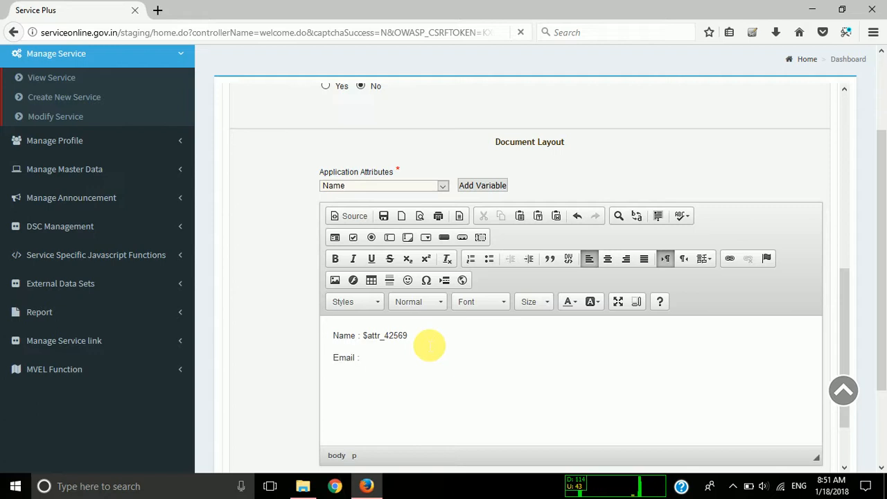
pyautogui.click(483, 185)
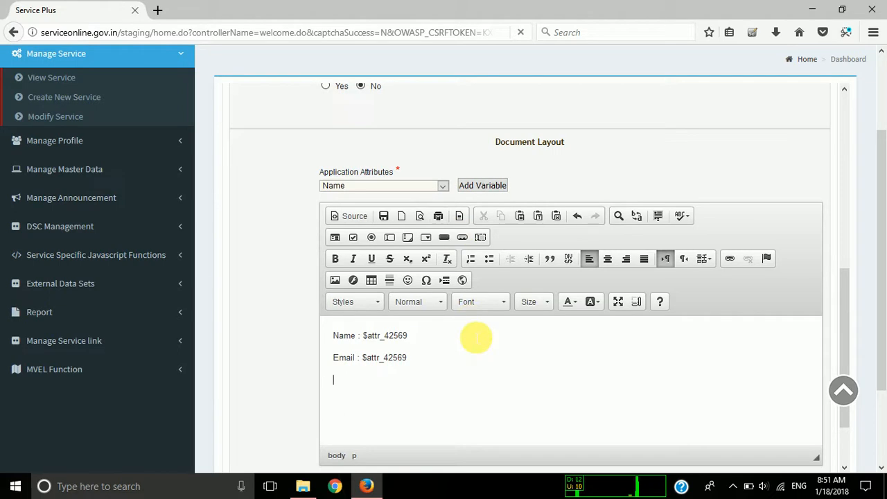
# Insert the Application Ref No default attribute as a variable on a new line below the email line.
pyautogui.click(392, 187)
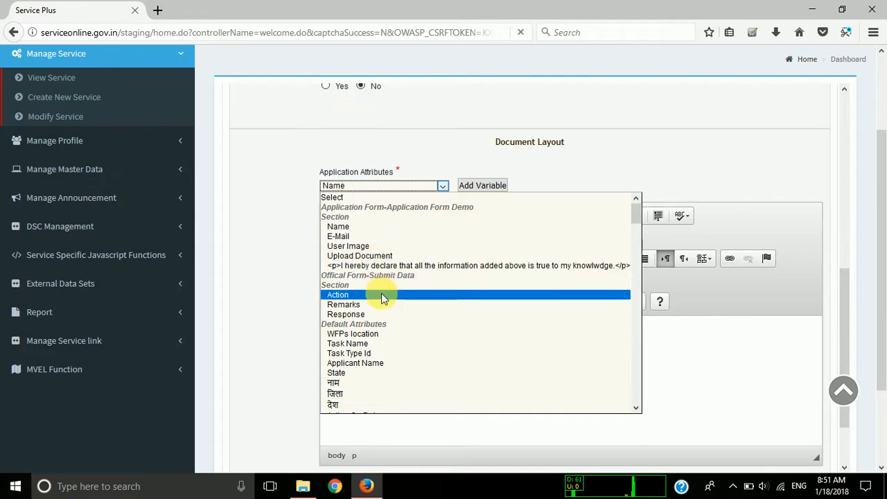
pyautogui.scroll(-2, 386, 333)
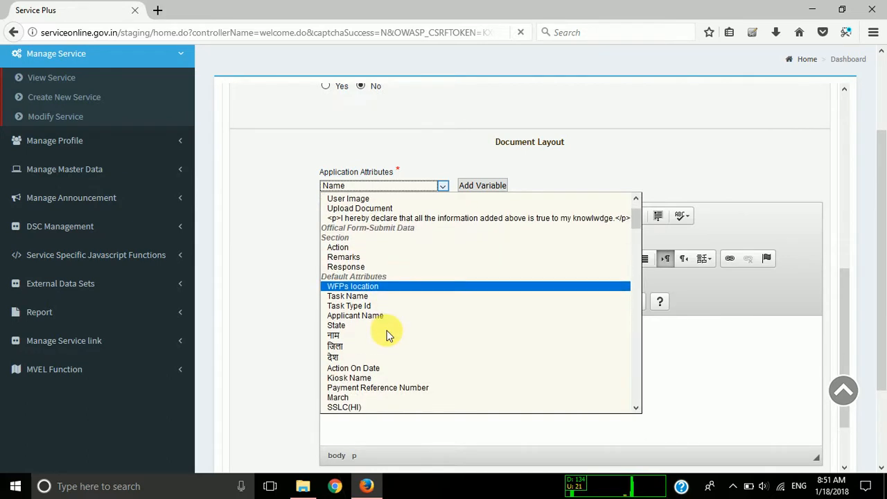
pyautogui.press('pagedown')
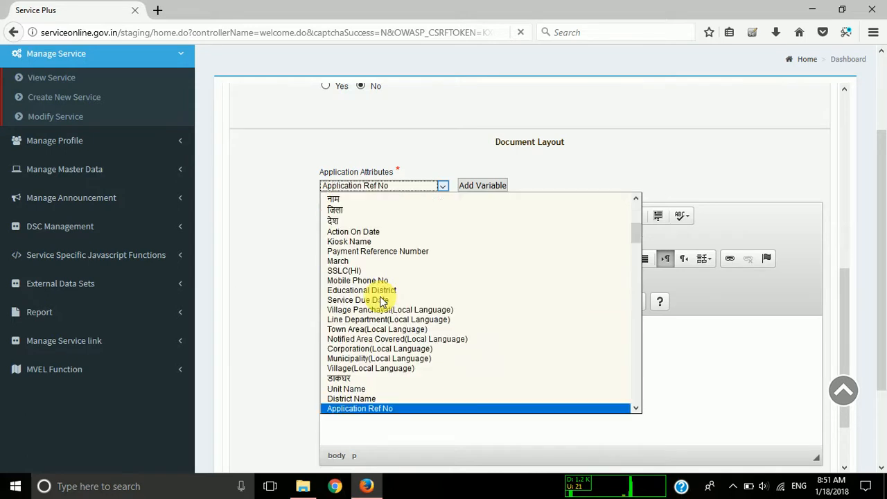
pyautogui.press('Return')
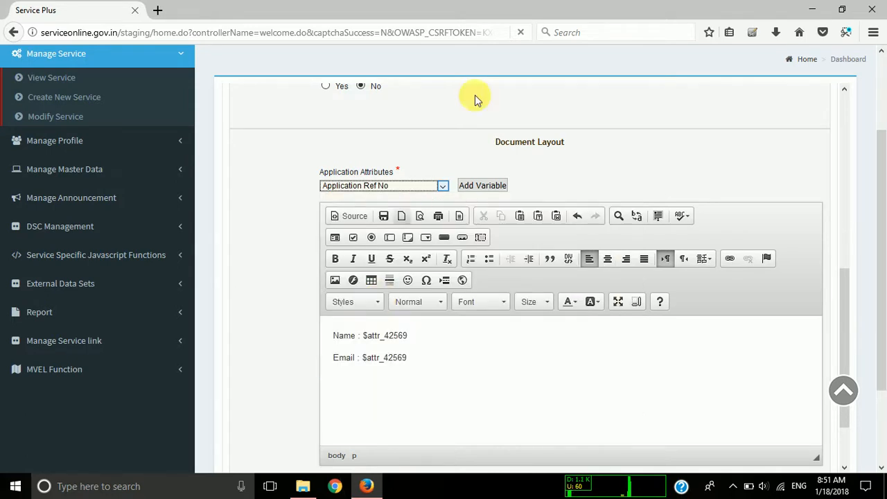
pyautogui.click(482, 187)
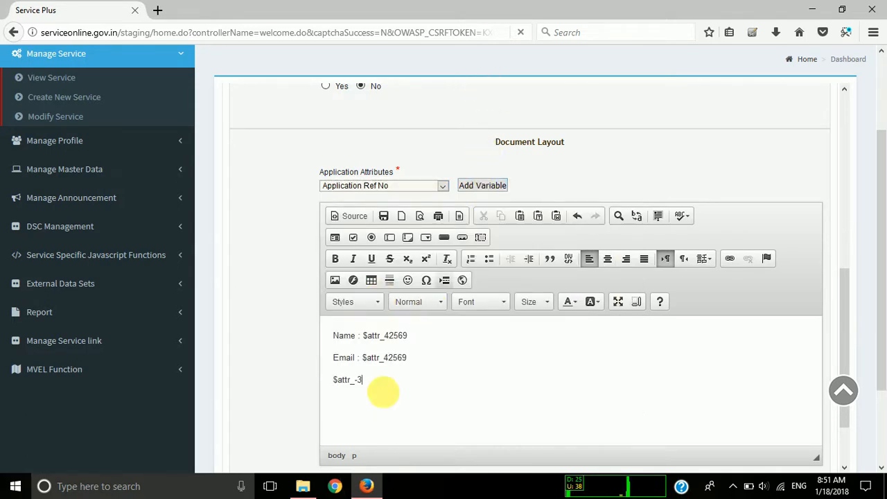
# Move the Application Ref No variable from the last line to a new line above the name line.
pyautogui.hotkey('shift', 'Home')
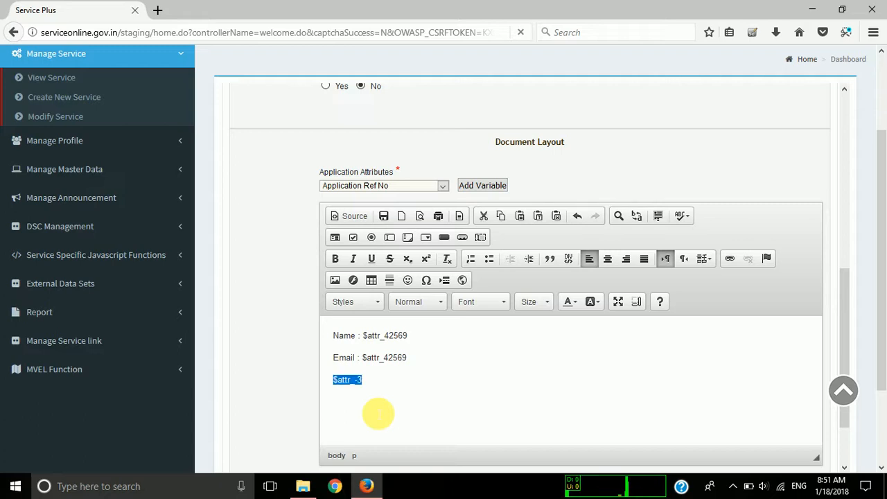
pyautogui.hotkey('ctrl', 'x')
pyautogui.press('Up')
pyautogui.press('Return')
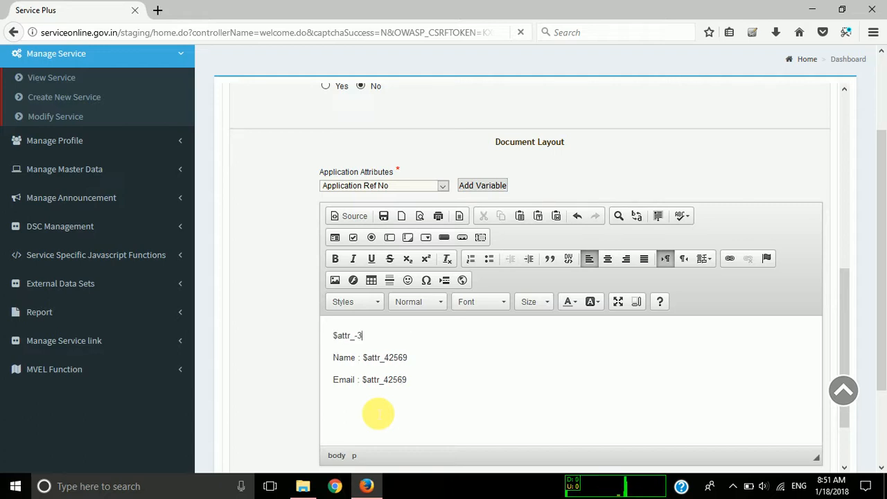
# Write the label "Application Reference No :" in front of the reference number variable and correct its spelling.
pyautogui.write('Appl')
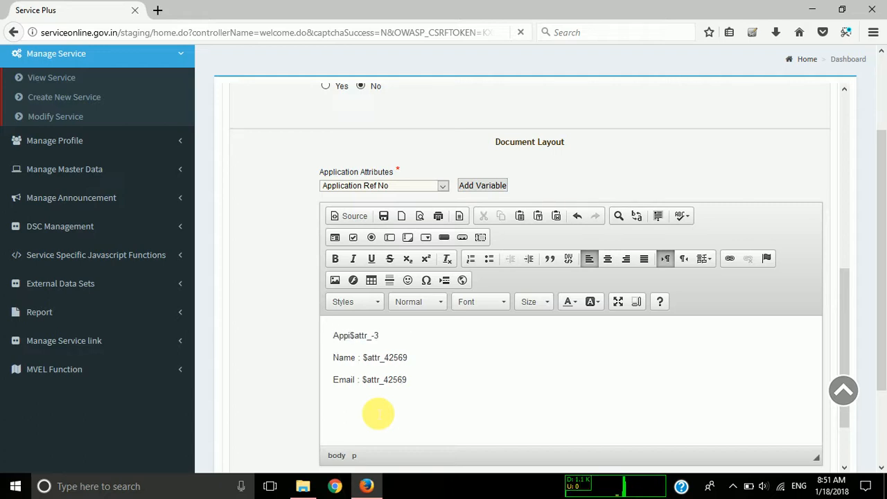
pyautogui.write('licatin Reference No :')
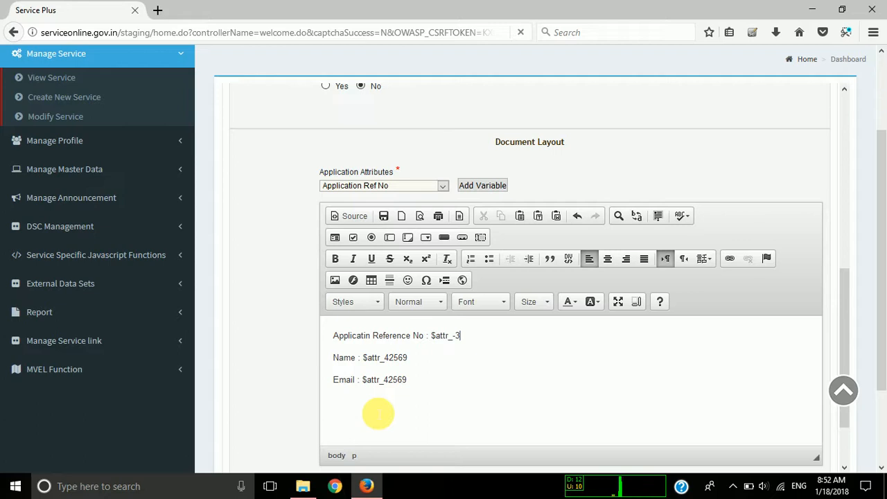
pyautogui.scroll(-2, 424, 416)
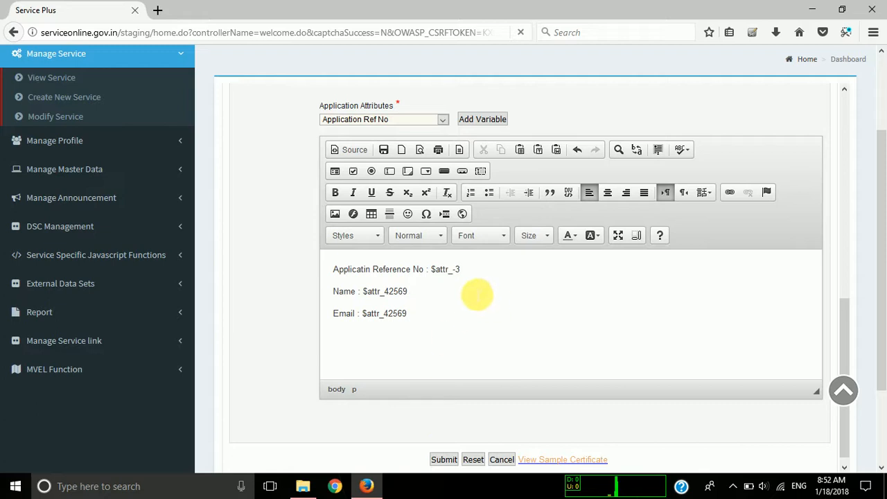
pyautogui.click(368, 272)
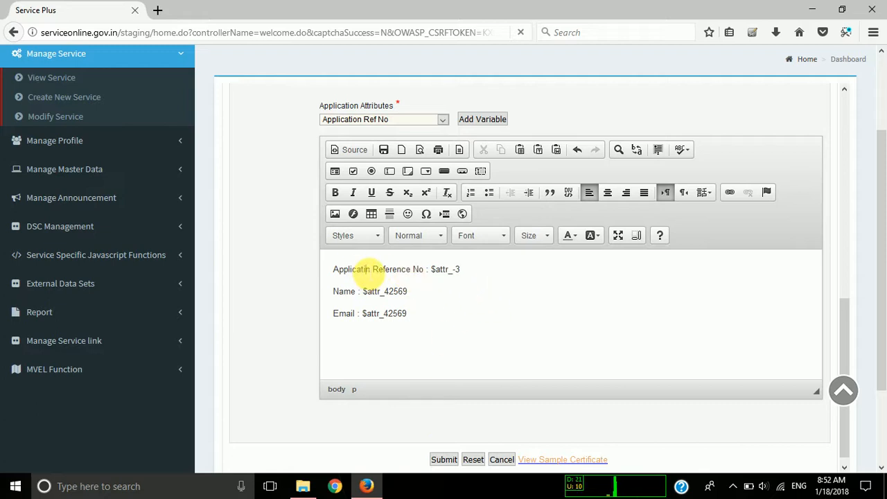
pyautogui.write('o')
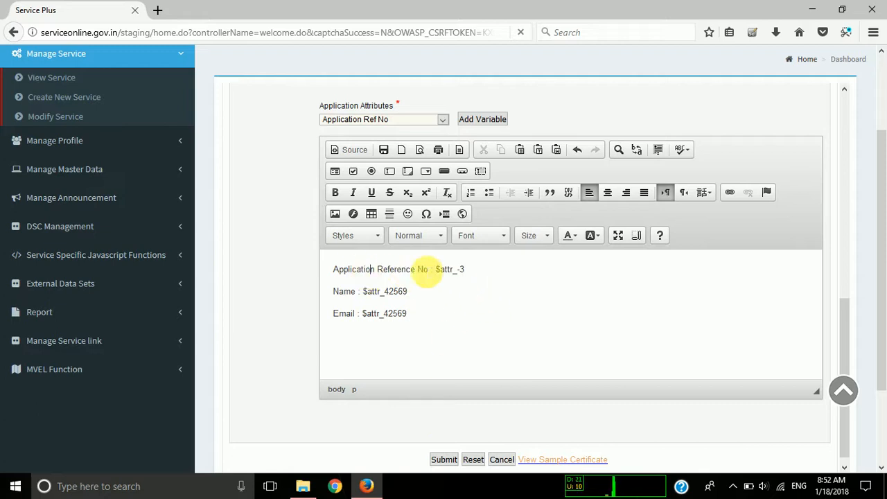
# Make the whole Application Reference No line bold, including its variable.
pyautogui.moveTo(492, 275); pyautogui.dragTo(266, 281)
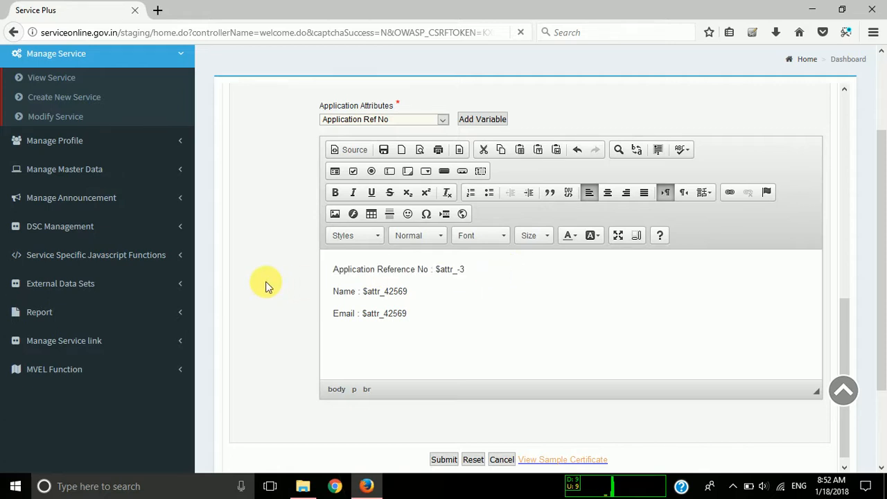
pyautogui.hotkey('ctrl', 'b')
pyautogui.click(431, 276)
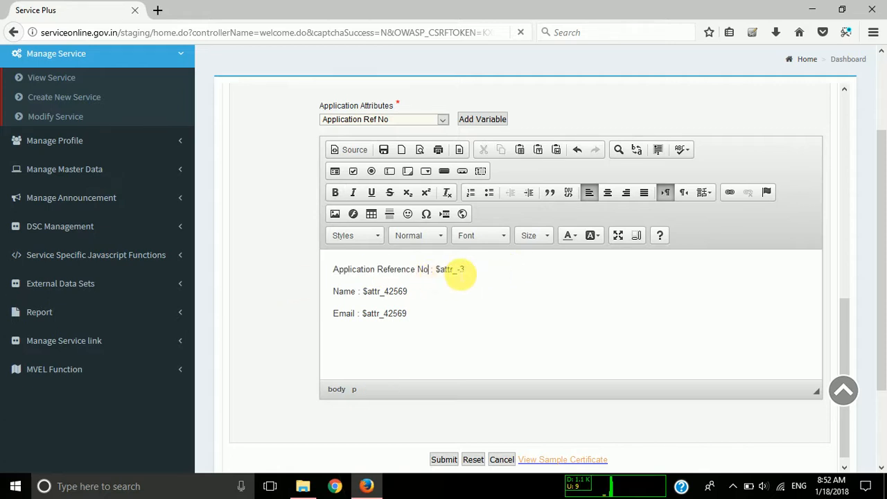
pyautogui.moveTo(461, 274); pyautogui.dragTo(306, 283)
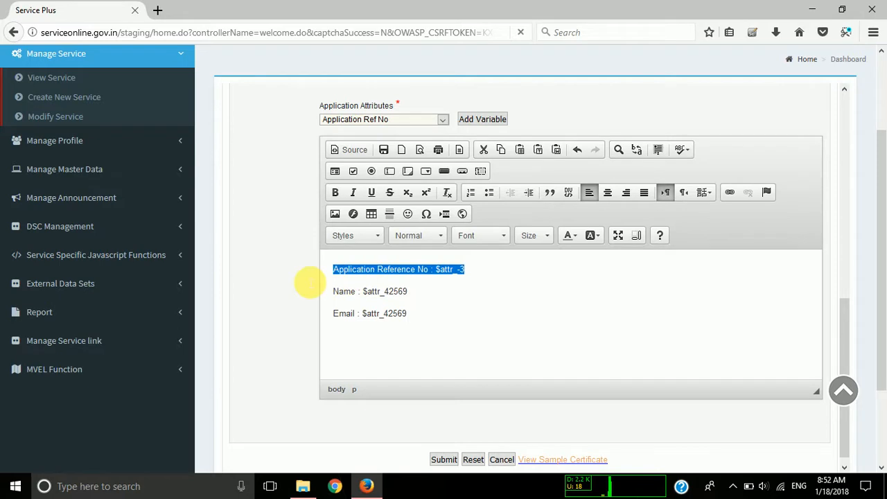
pyautogui.click(335, 193)
pyautogui.click(427, 315)
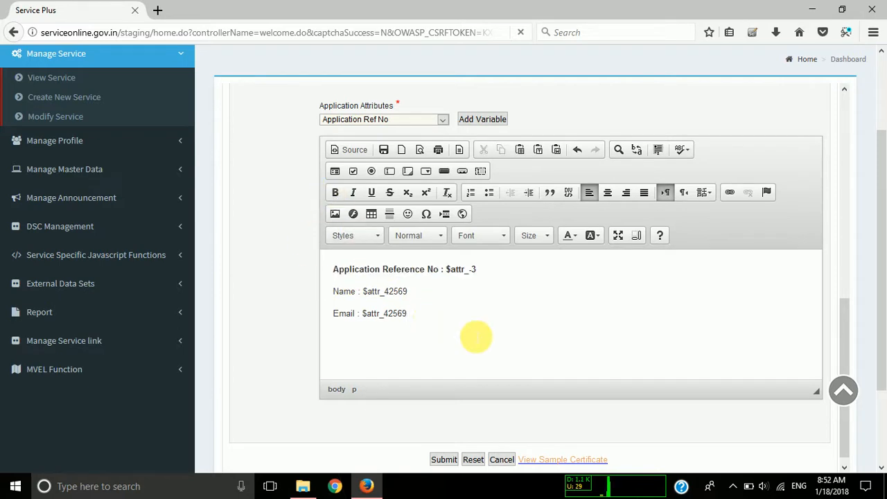
# Check the document layout's HTML source and submit the acknowledgement template.
pyautogui.scroll(-1, 523, 341)
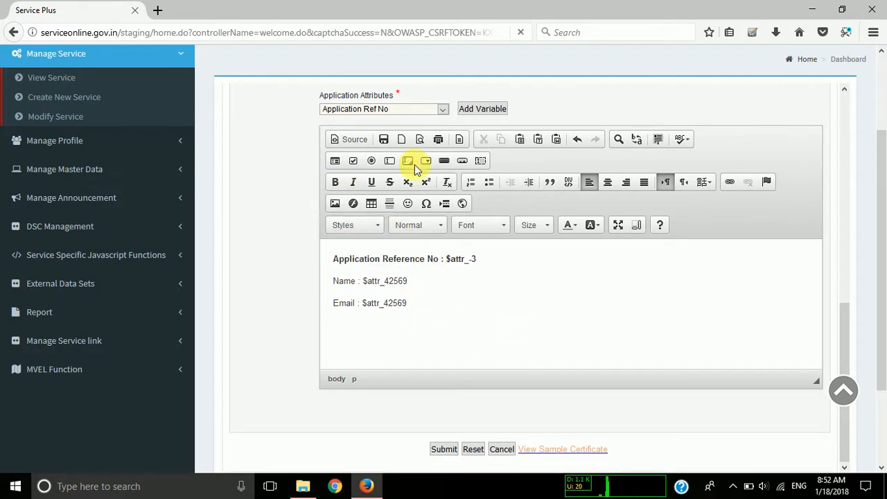
pyautogui.click(346, 140)
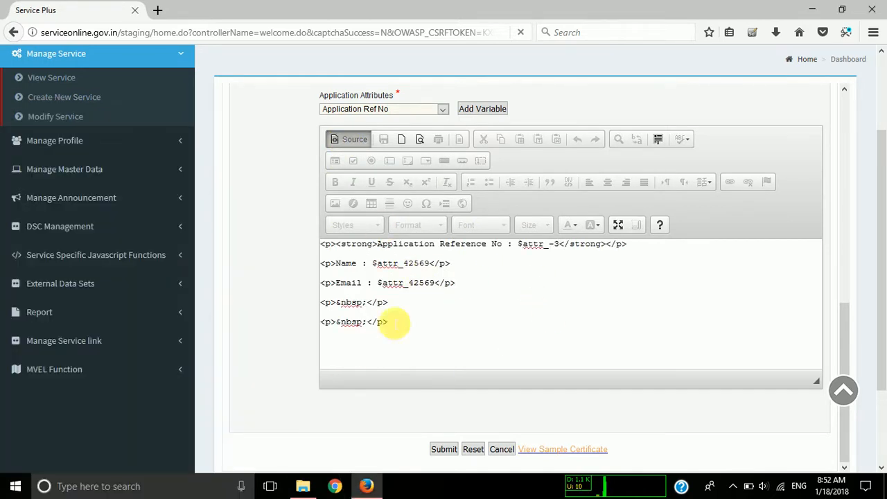
pyautogui.click(354, 140)
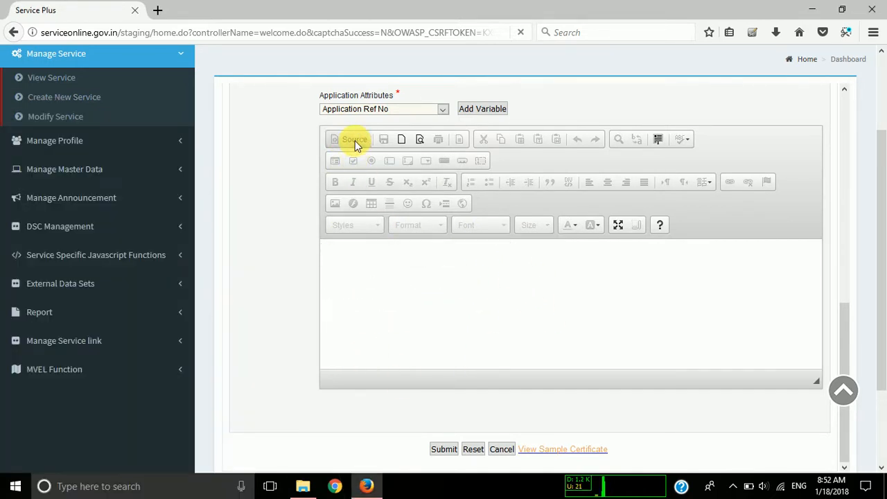
pyautogui.click(415, 313)
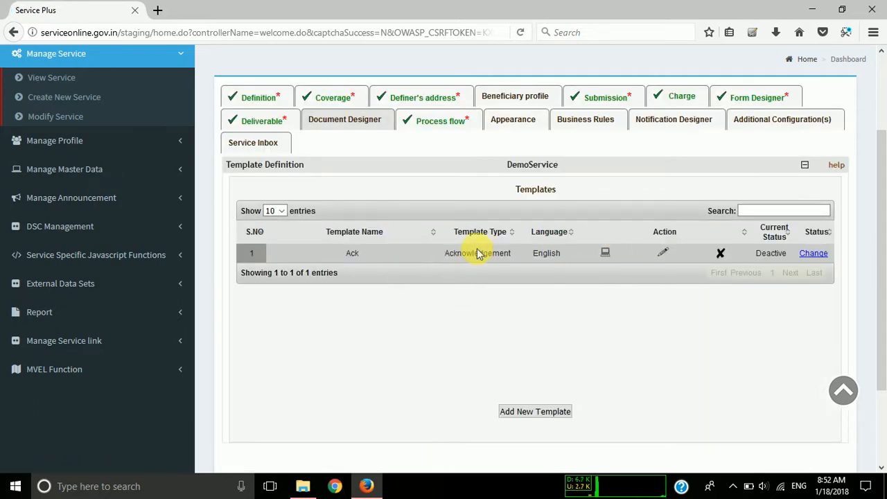
# Add a new template of type Output Certificate to the service and open its definition form.
pyautogui.doubleClick(478, 253)
pyautogui.click(477, 255)
pyautogui.click(523, 415)
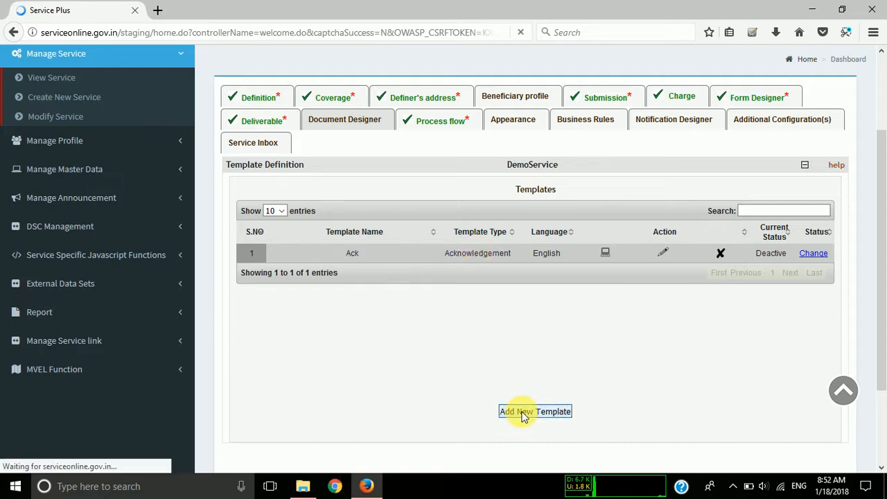
pyautogui.click(347, 212)
pyautogui.click(328, 236)
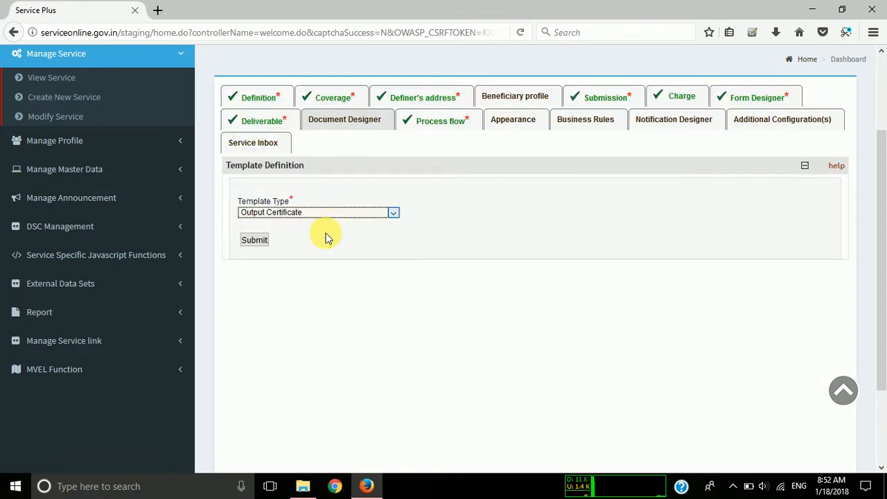
pyautogui.click(263, 242)
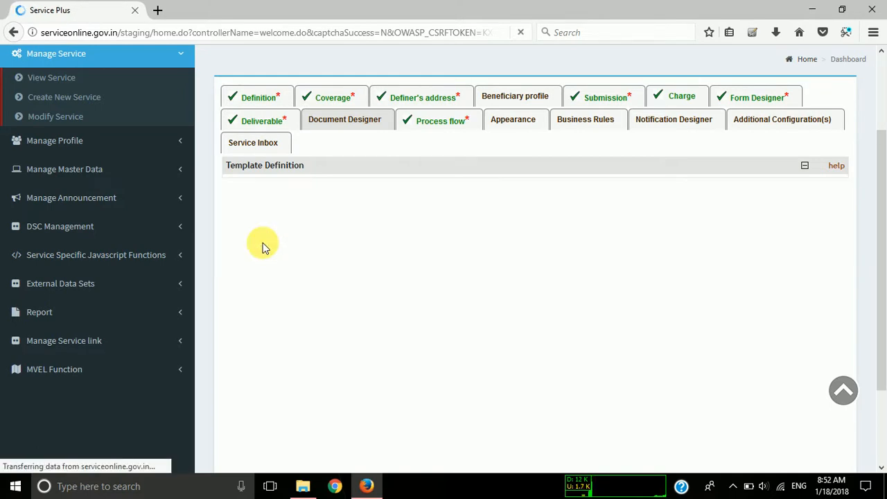
# Name the template "Output Certi" and set its language to English and PDF page size to A4 (210 x 297 mm).
pyautogui.click(367, 224)
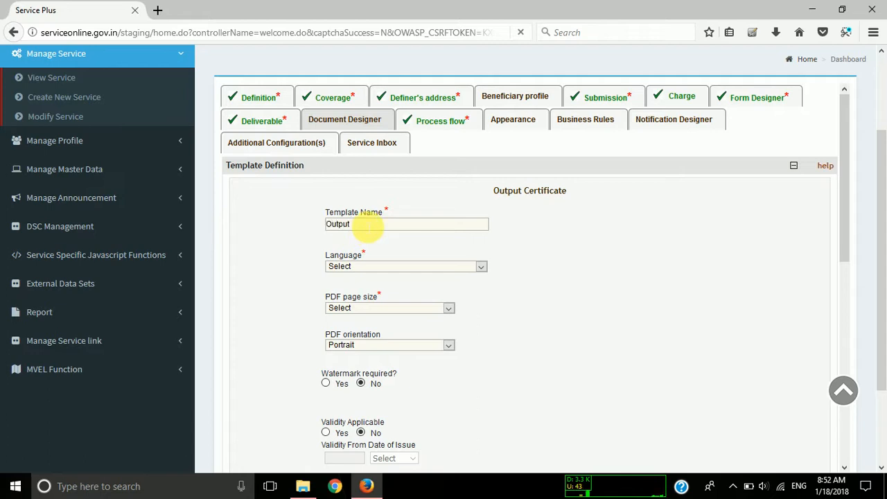
pyautogui.write('Output')
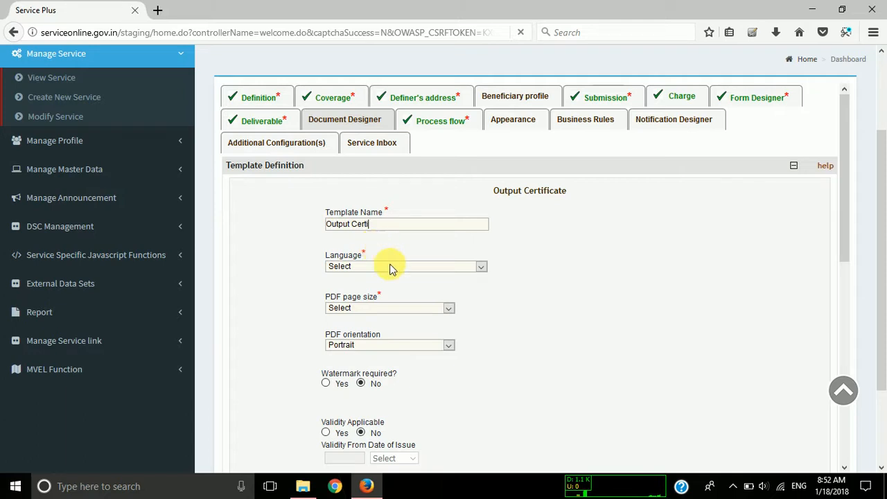
pyautogui.click(391, 267)
pyautogui.click(390, 298)
pyautogui.click(379, 308)
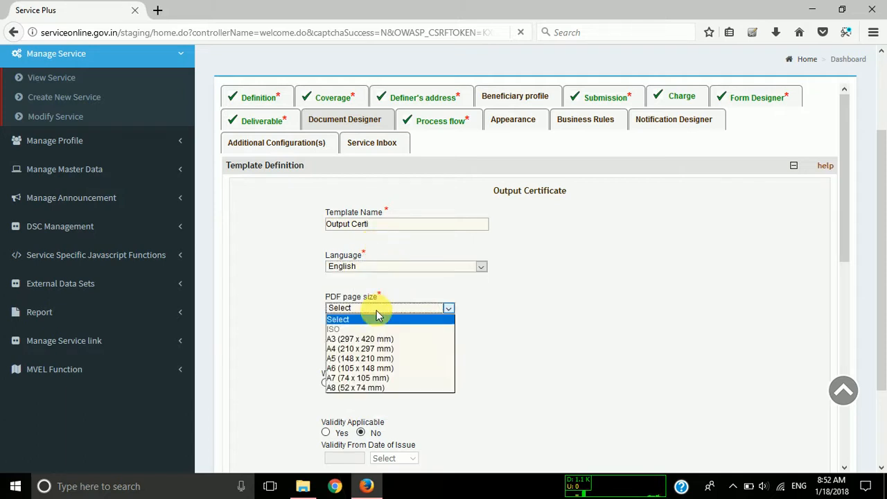
pyautogui.click(378, 349)
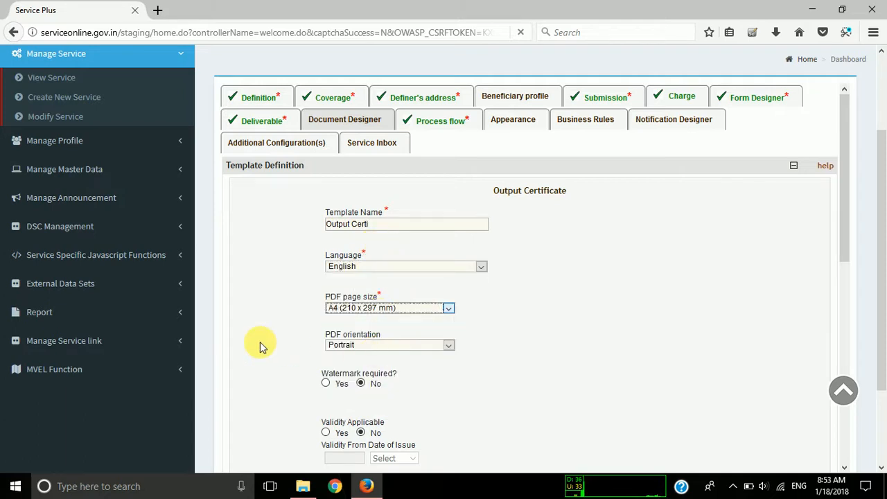
# Write the heading "Otput Certificate" in the template layout and make it centred and bold.
pyautogui.scroll(-1, 260, 342)
pyautogui.scroll(-1, 340, 350)
pyautogui.scroll(-3, 340, 352)
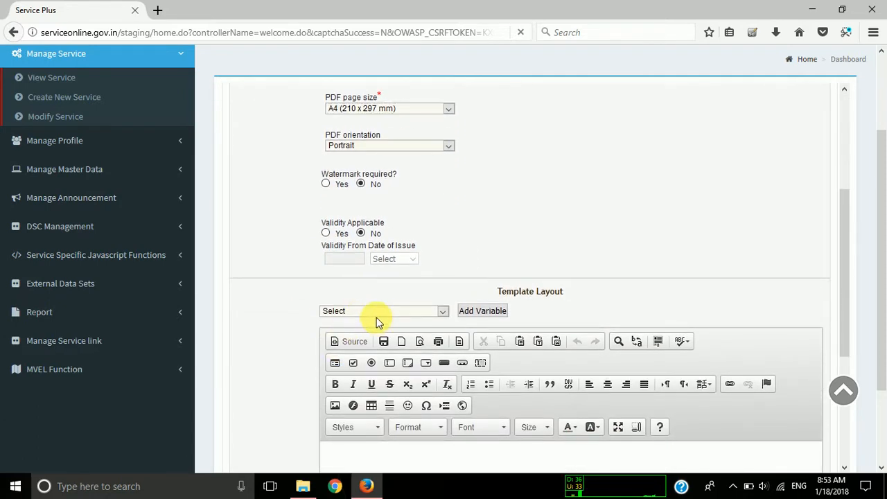
pyautogui.scroll(-2, 376, 317)
pyautogui.click(402, 393)
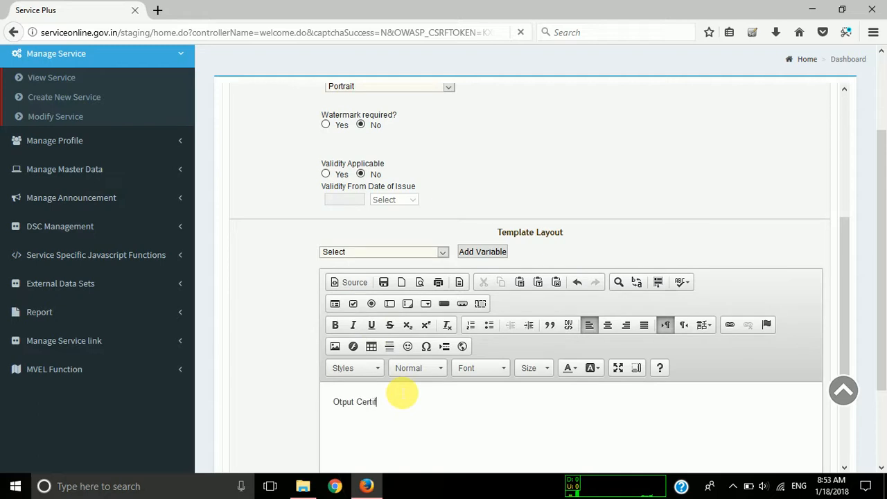
pyautogui.tripleClick(402, 394)
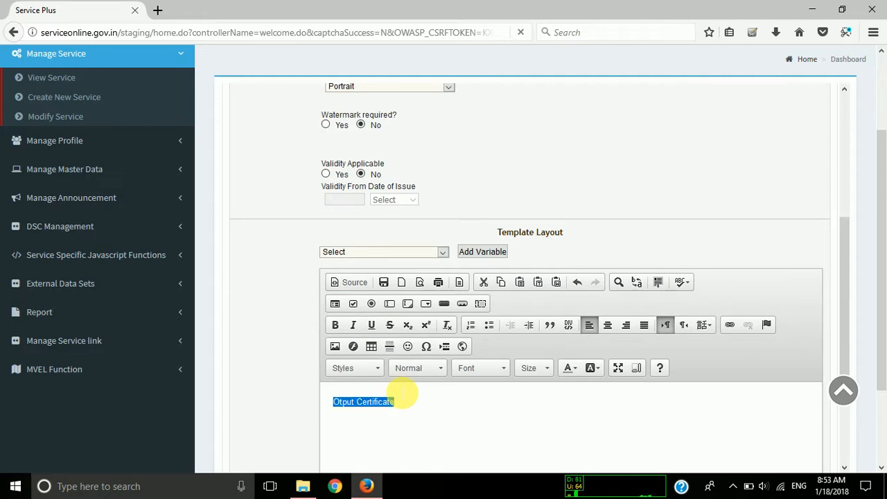
pyautogui.click(608, 326)
pyautogui.hotkey('ctrl', 'b')
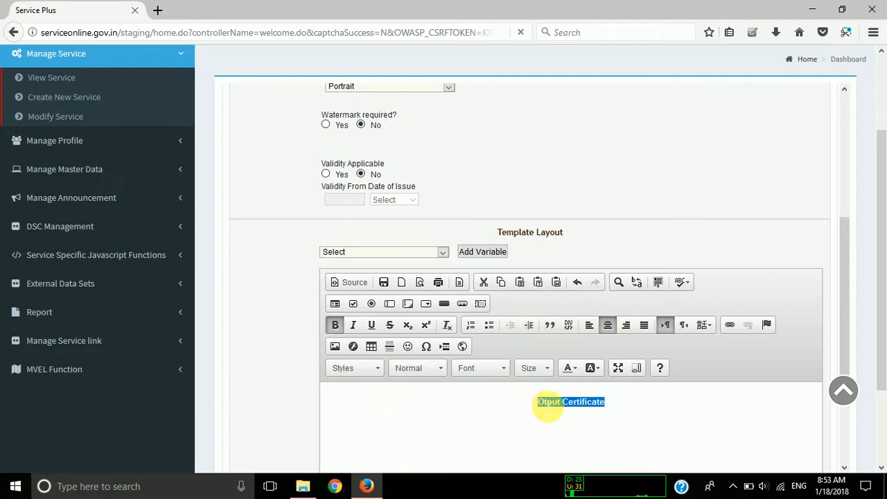
# Correct the heading's spelling to "Output Certificate".
pyautogui.doubleClick(547, 402)
pyautogui.press('Right')
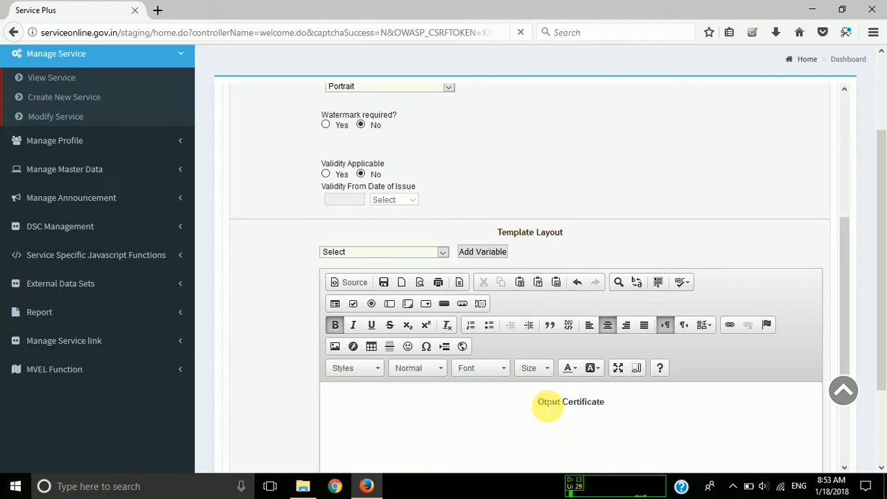
pyautogui.write('u')
# Add the centred, non-bold line "Certificate for Demo" below the heading, leaving one empty line between them.
pyautogui.scroll(-3, 489, 421)
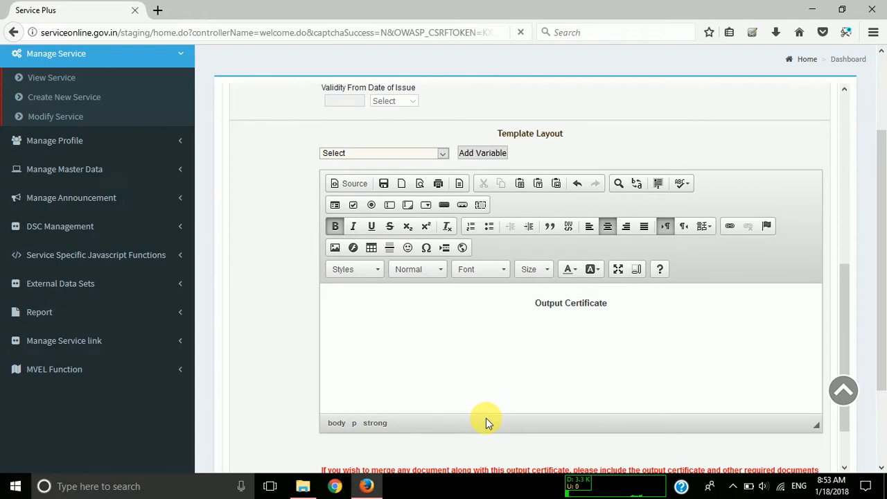
pyautogui.scroll(-2, 486, 423)
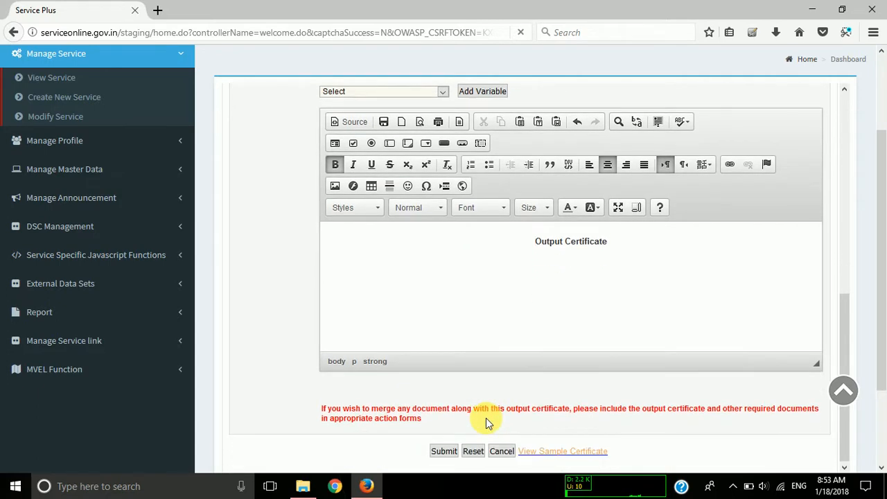
pyautogui.hotkey('ctrl', 'b')
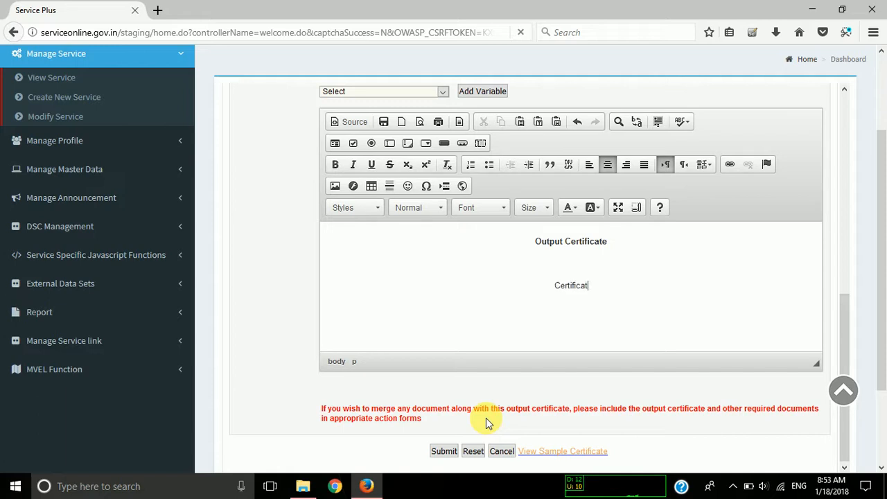
pyautogui.write('e for Demo')
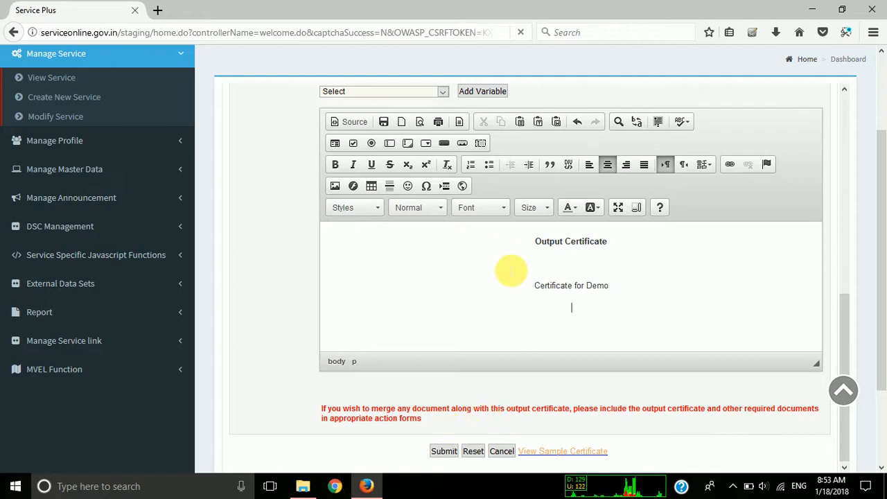
# Insert the application form's Name and E-Mail attributes as variables on separate lines below "Certificate for Demo".
pyautogui.click(431, 91)
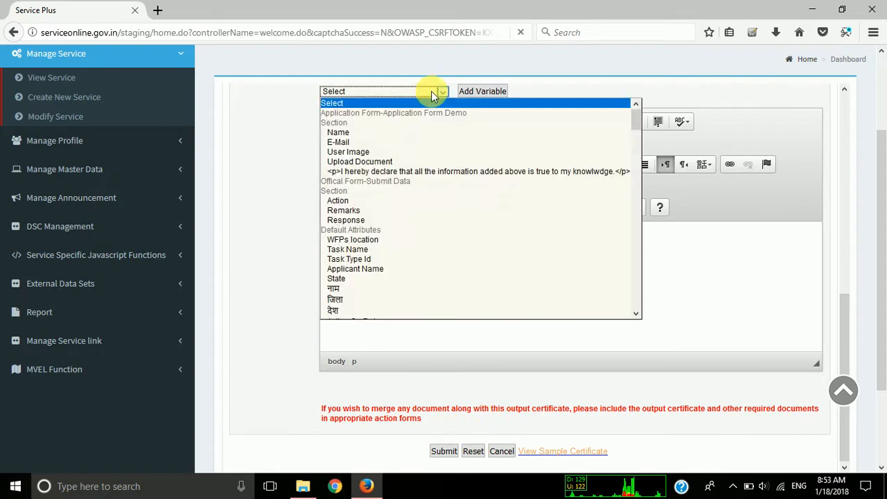
pyautogui.click(384, 129)
pyautogui.click(481, 92)
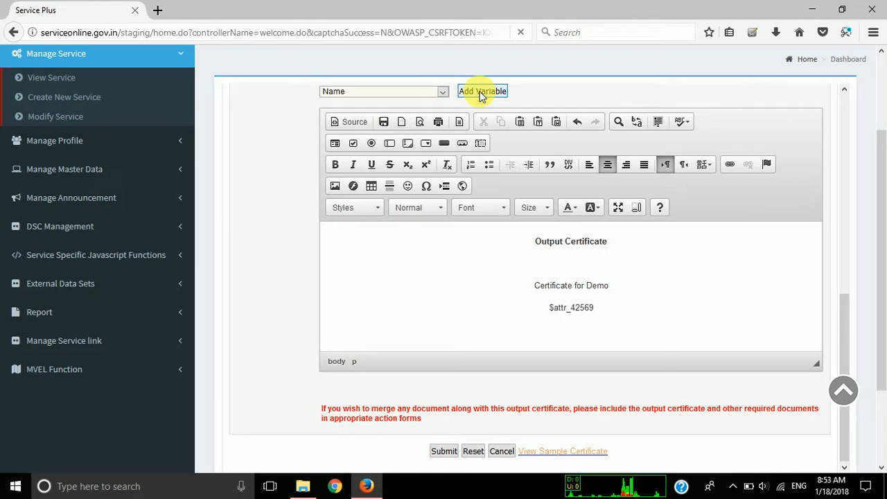
pyautogui.click(375, 92)
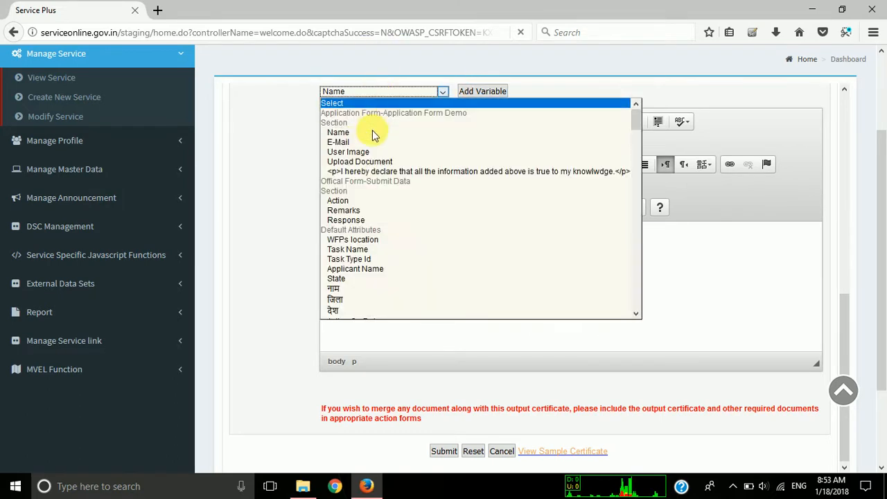
pyautogui.click(372, 142)
pyautogui.click(479, 92)
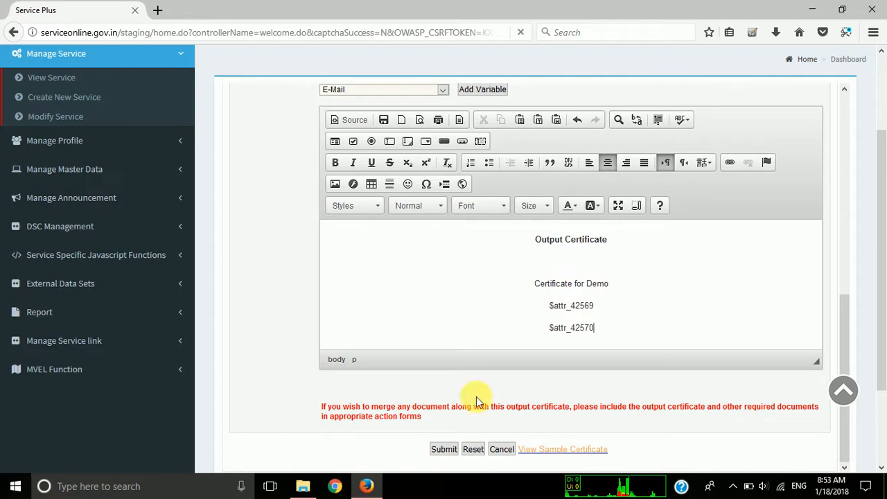
# Submit the output certificate layout and change the status of the Output Certi template to Activate.
pyautogui.click(444, 449)
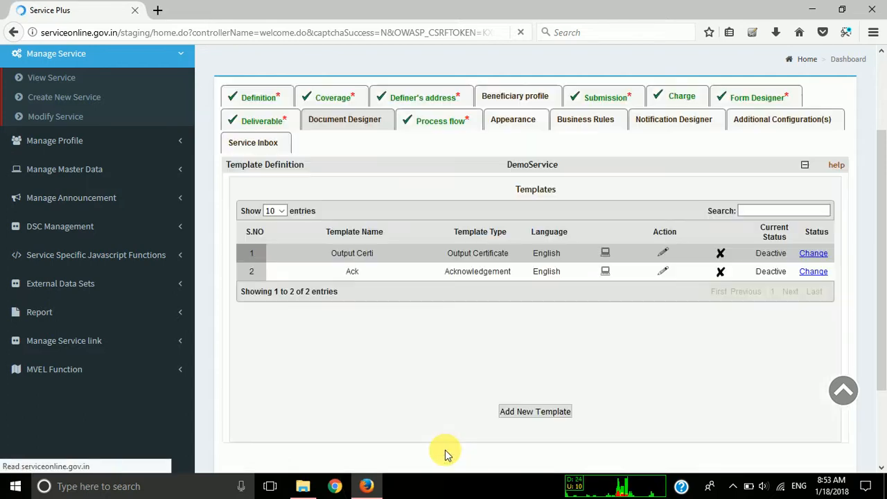
pyautogui.doubleClick(465, 271)
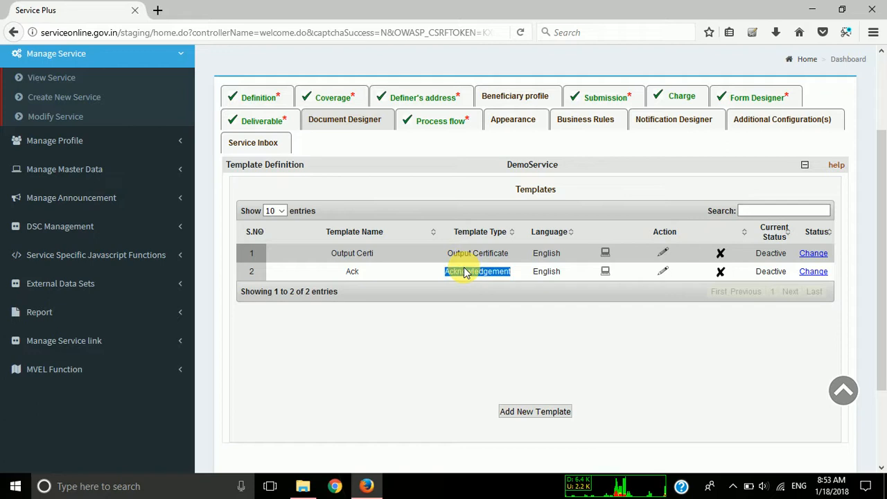
pyautogui.click(813, 254)
pyautogui.click(428, 216)
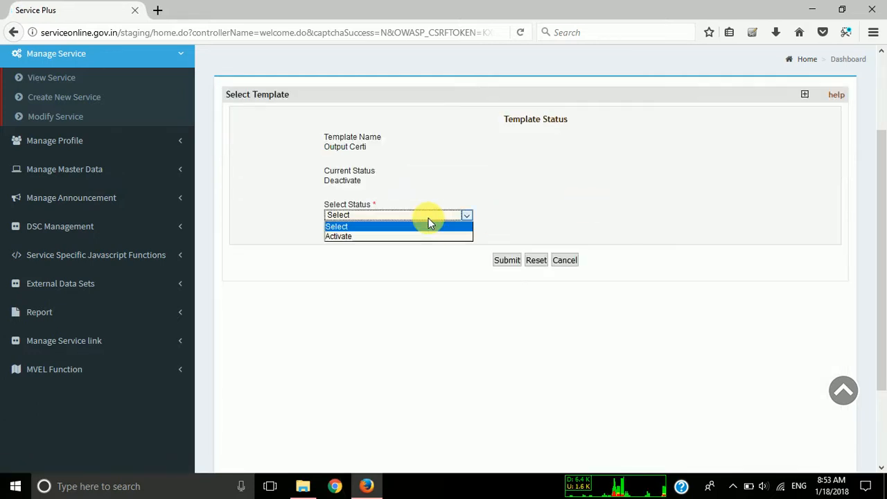
pyautogui.click(410, 236)
pyautogui.click(515, 262)
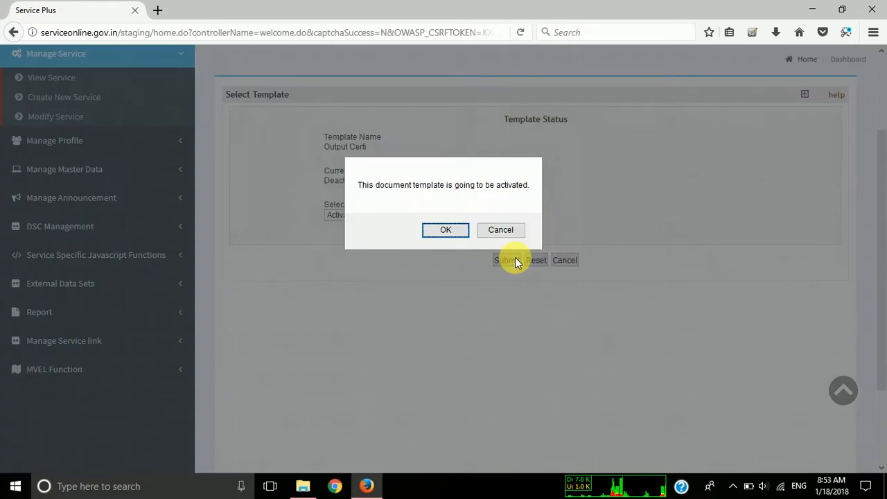
pyautogui.click(454, 230)
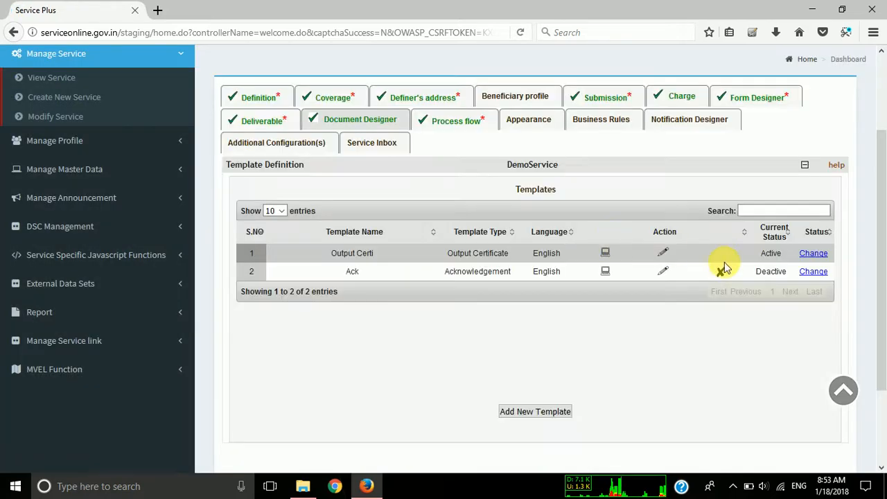
# Change the status of the Ack acknowledgement template to Activate and confirm the change.
pyautogui.click(812, 271)
pyautogui.click(400, 218)
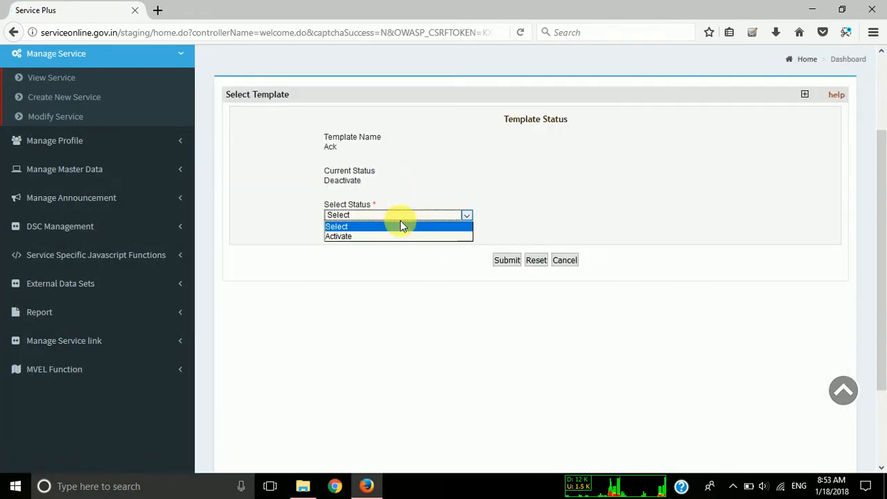
pyautogui.click(386, 235)
pyautogui.click(505, 261)
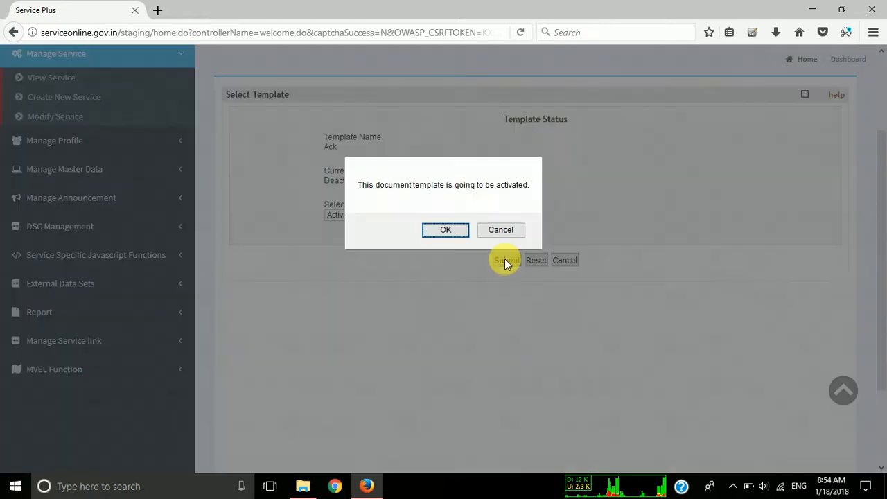
pyautogui.click(445, 230)
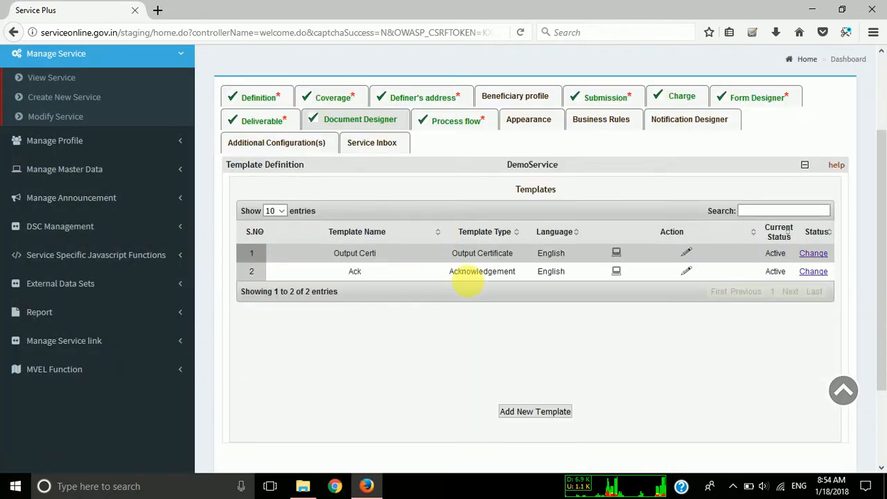
# Change DemoService's status to Freeze from the primary service list, submit it and confirm.
pyautogui.scroll(1, 469, 273)
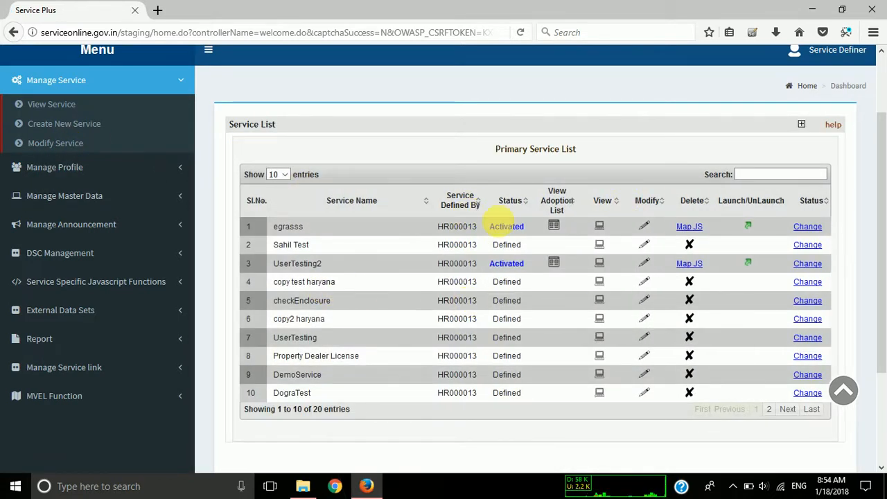
pyautogui.moveTo(278, 375); pyautogui.dragTo(321, 374)
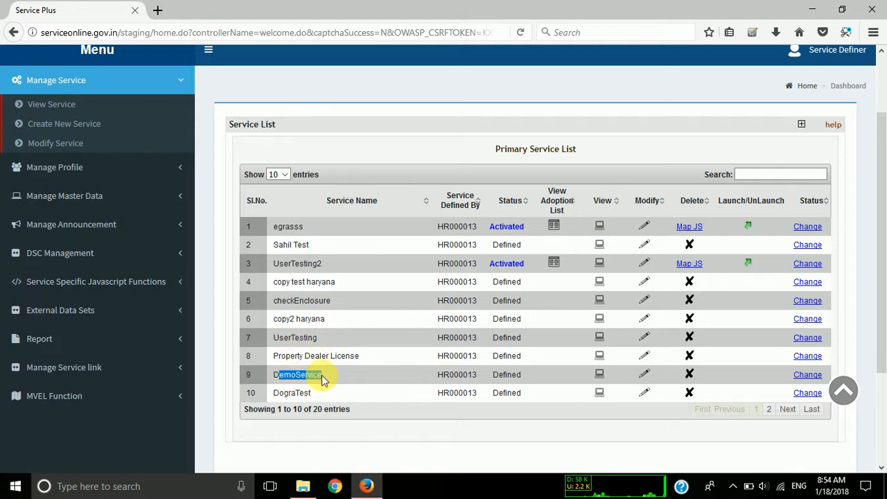
pyautogui.click(808, 376)
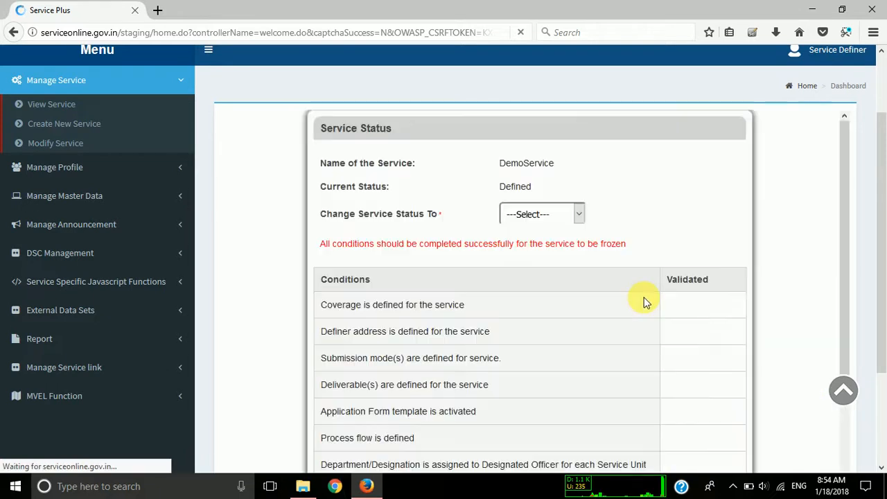
pyautogui.click(563, 215)
pyautogui.click(547, 244)
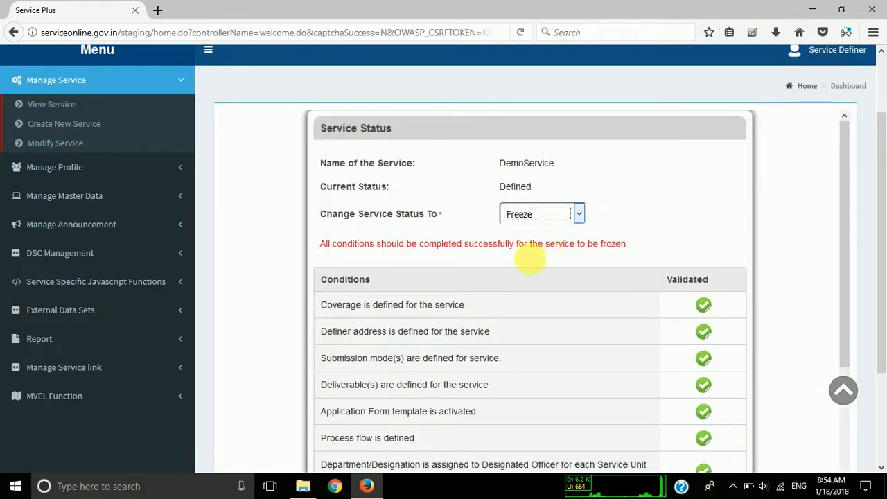
pyautogui.scroll(-5, 518, 280)
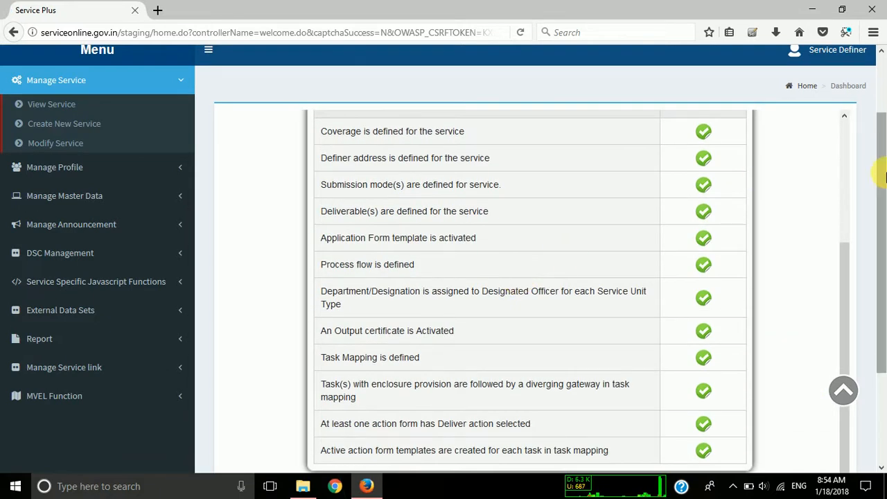
pyautogui.moveTo(880, 168); pyautogui.dragTo(884, 270)
pyautogui.click(471, 350)
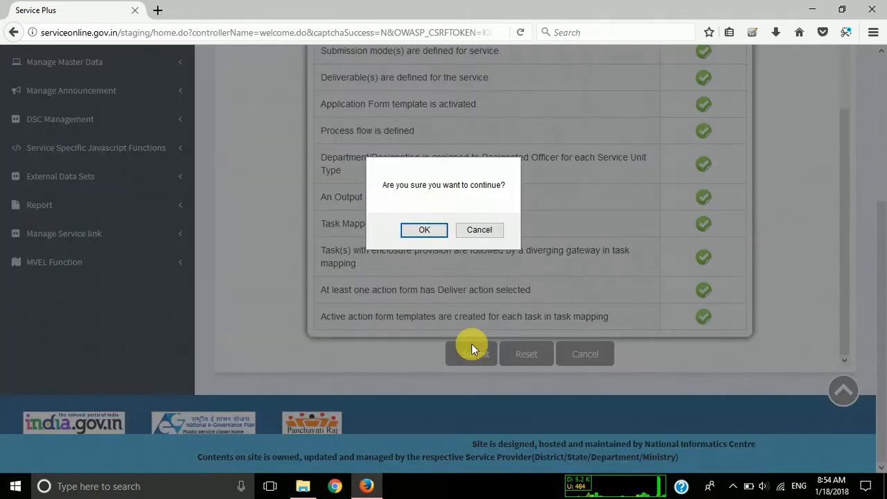
pyautogui.click(418, 232)
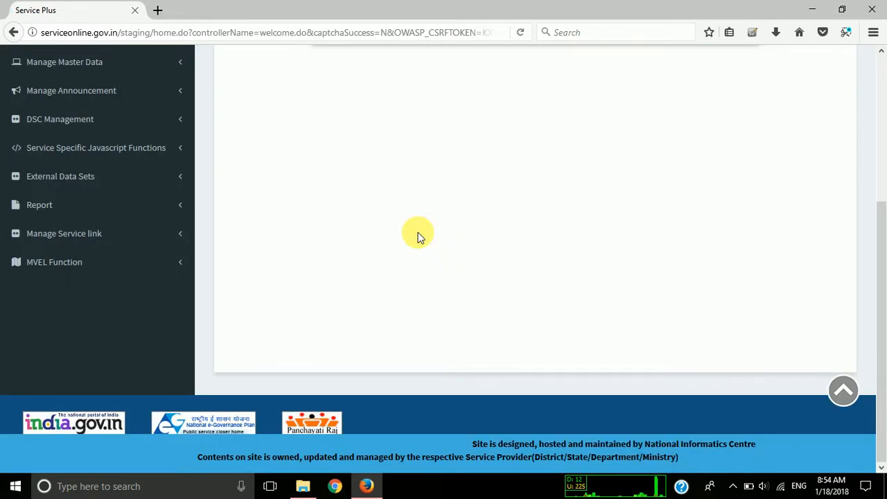
pyautogui.scroll(4, 418, 233)
pyautogui.scroll(-1, 418, 233)
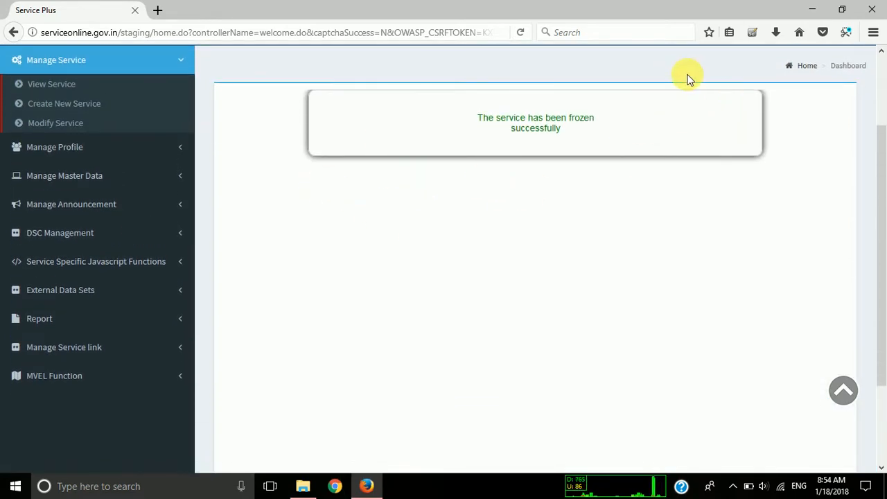
pyautogui.scroll(3, 543, 187)
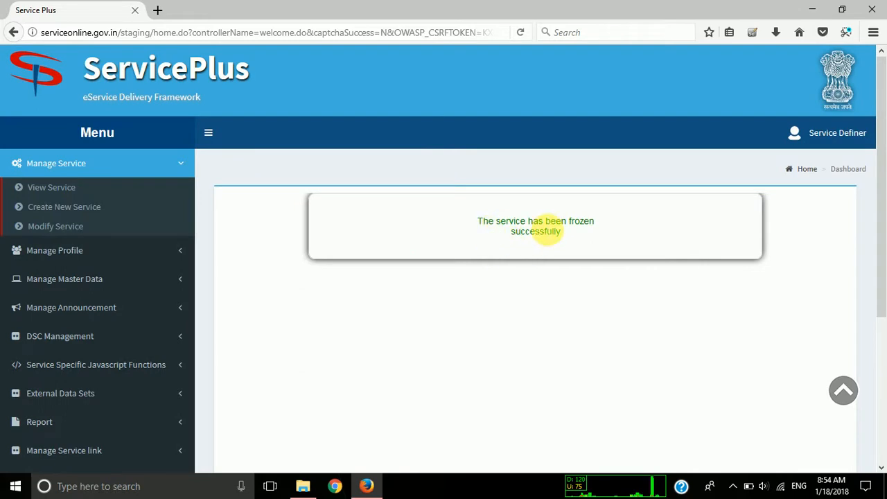
# Log out of the Service Definer account and open the login form on the ServicePlus home page.
pyautogui.click(843, 135)
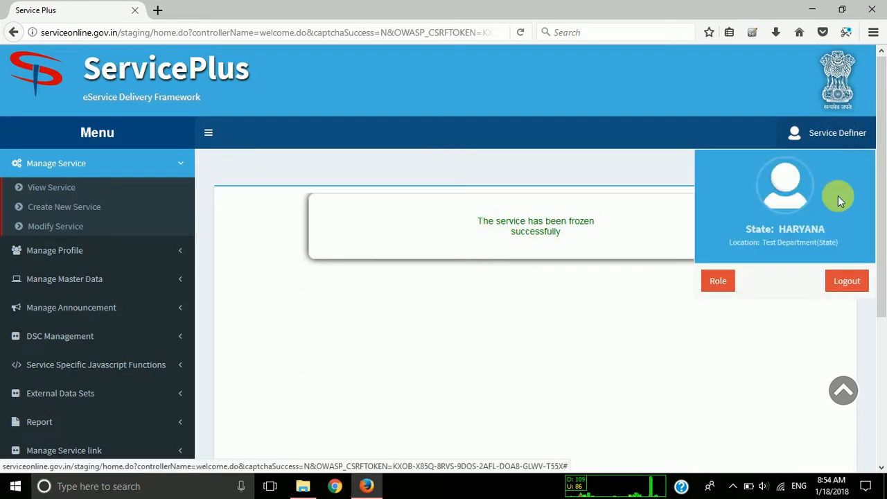
pyautogui.click(846, 279)
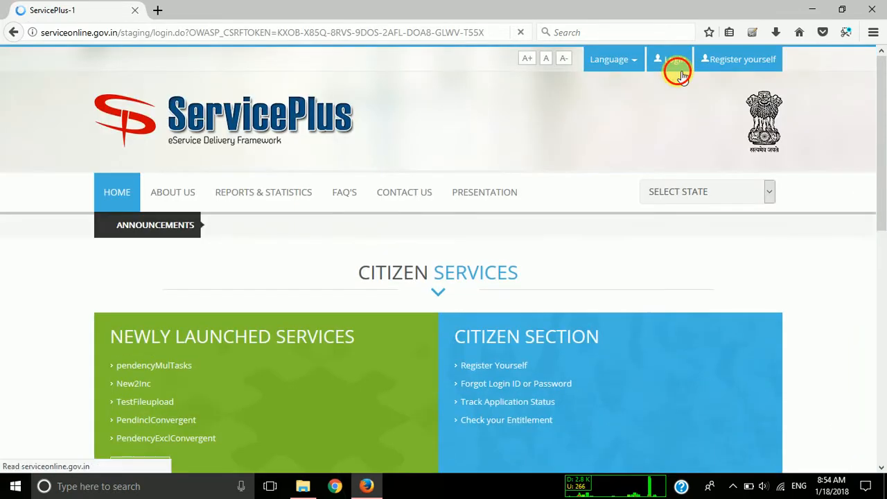
pyautogui.click(676, 63)
# Try to log in with the account's user name, password and word verification characters, and decline saving the login in the browser.
pyautogui.click(431, 195)
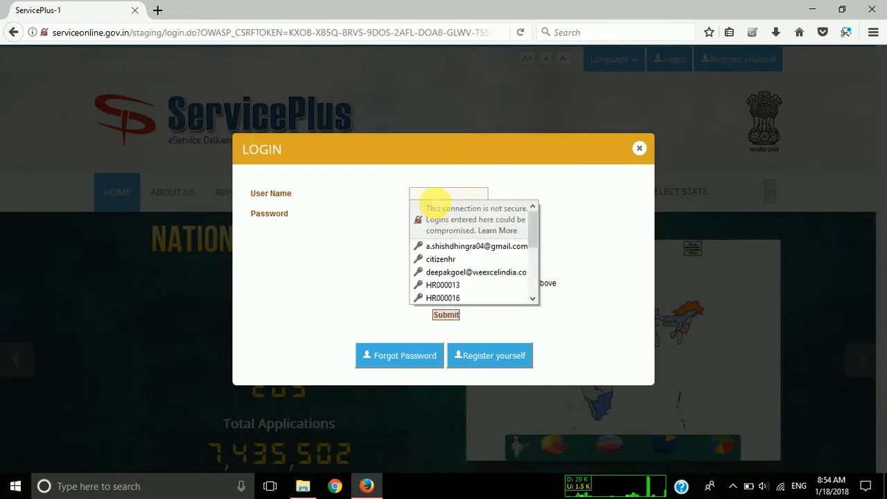
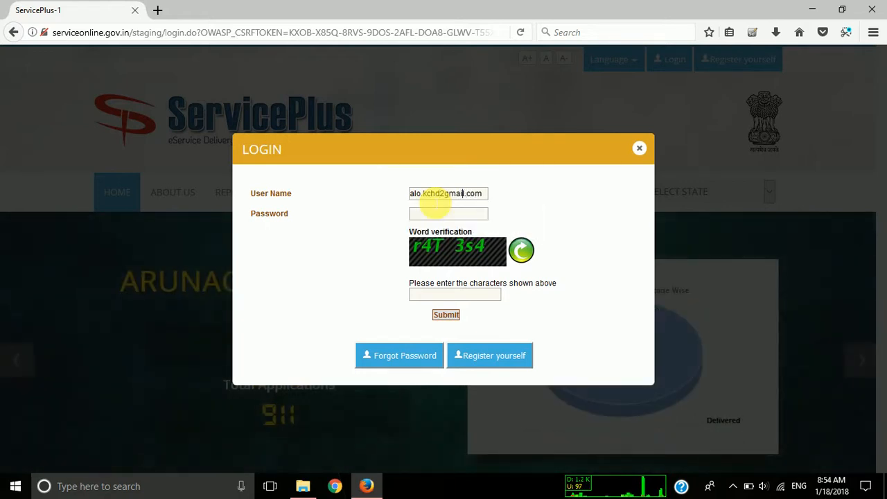
pyautogui.press('BackSpace')
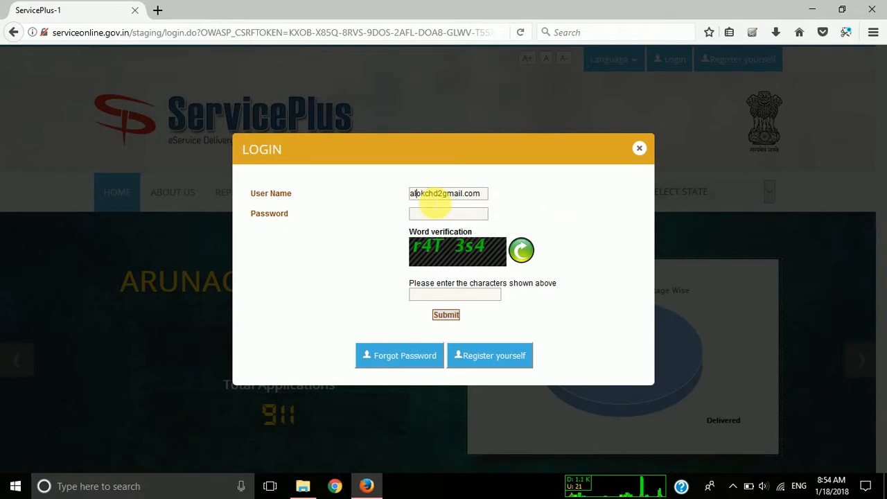
pyautogui.press('Tab')
pyautogui.press('Tab')
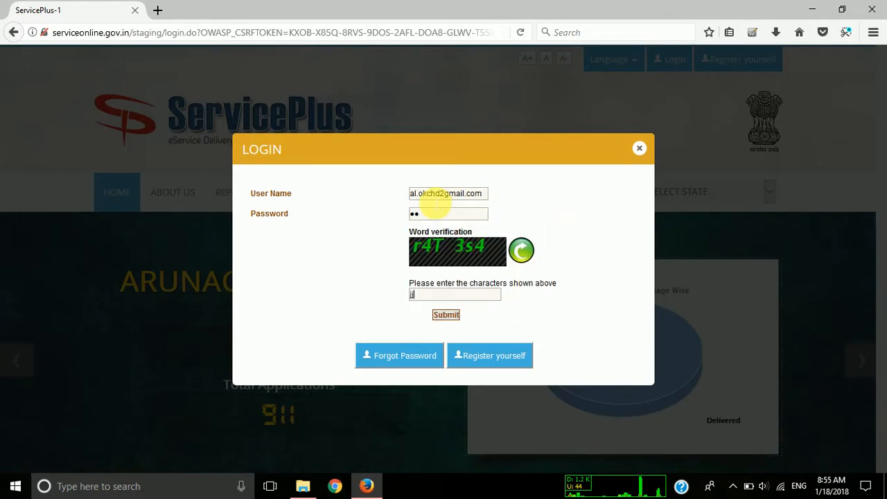
pyautogui.press('Return')
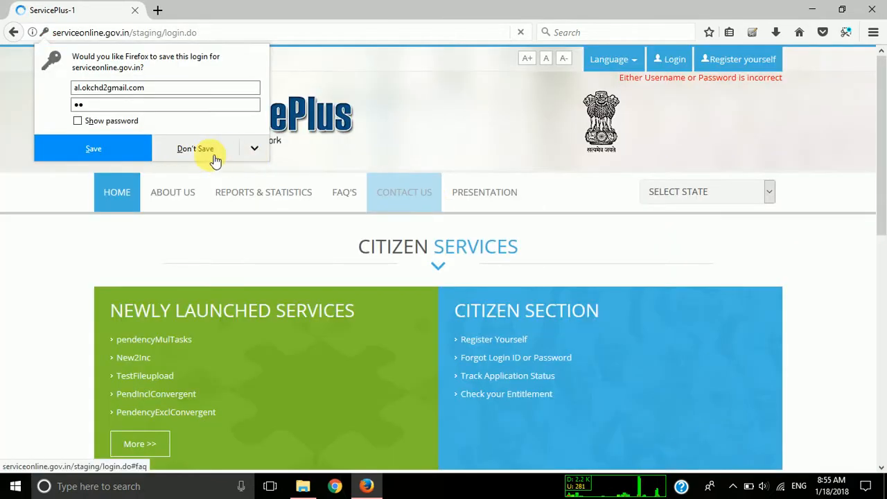
pyautogui.click(195, 148)
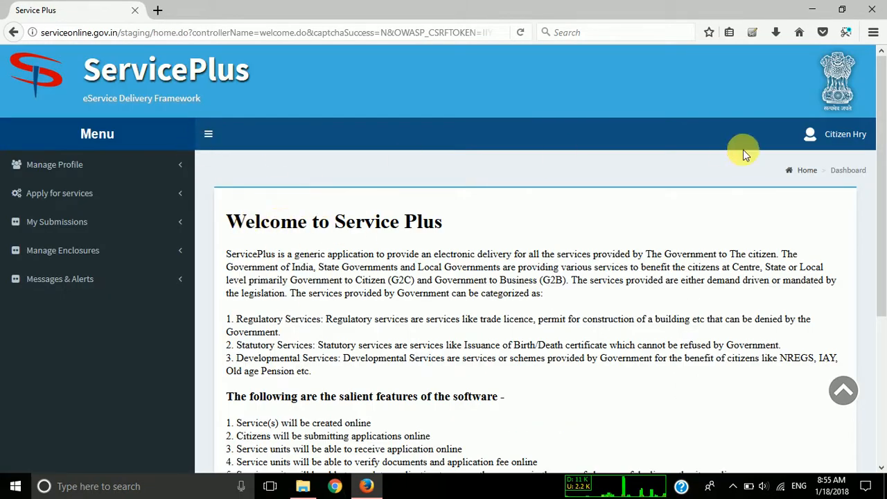
# Log out of the citizen account.
pyautogui.click(839, 134)
pyautogui.click(841, 283)
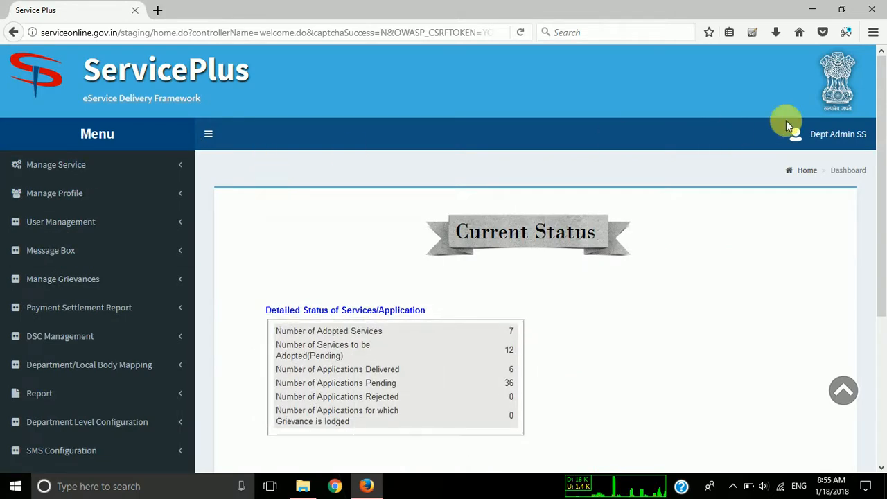
# Examine the roles assigned to the department admin user and close the role list.
pyautogui.click(838, 134)
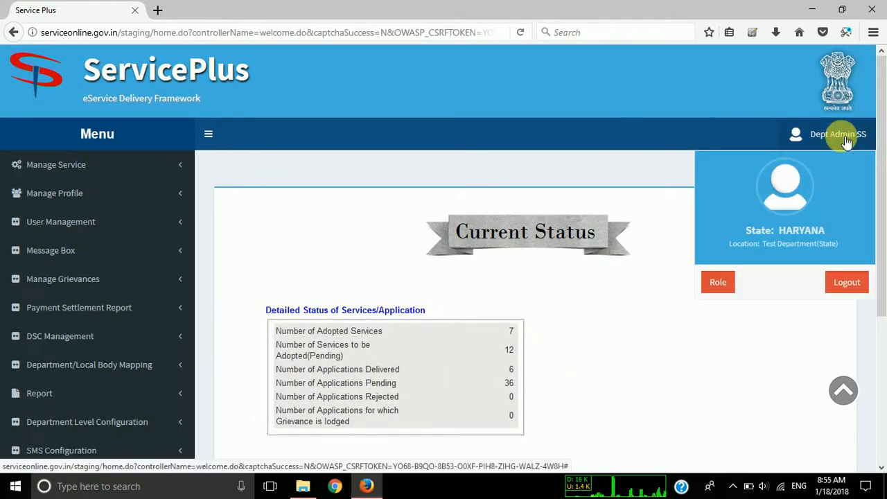
pyautogui.click(734, 282)
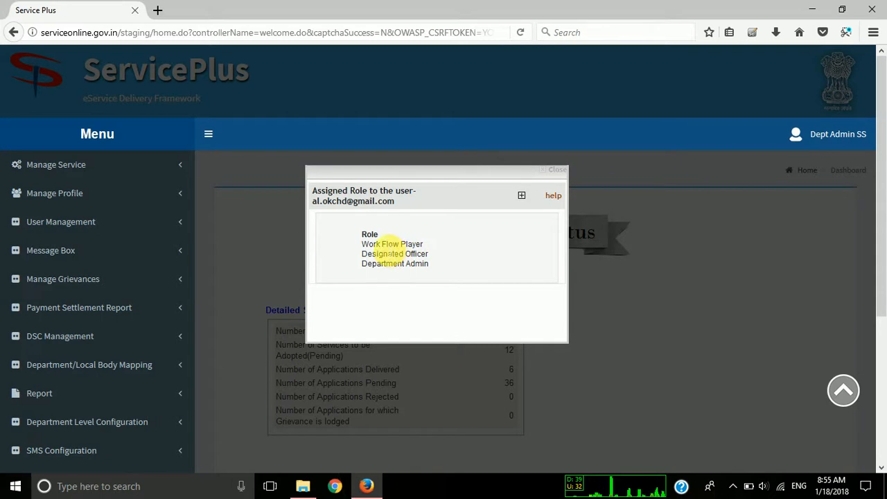
pyautogui.moveTo(382, 244); pyautogui.dragTo(408, 264)
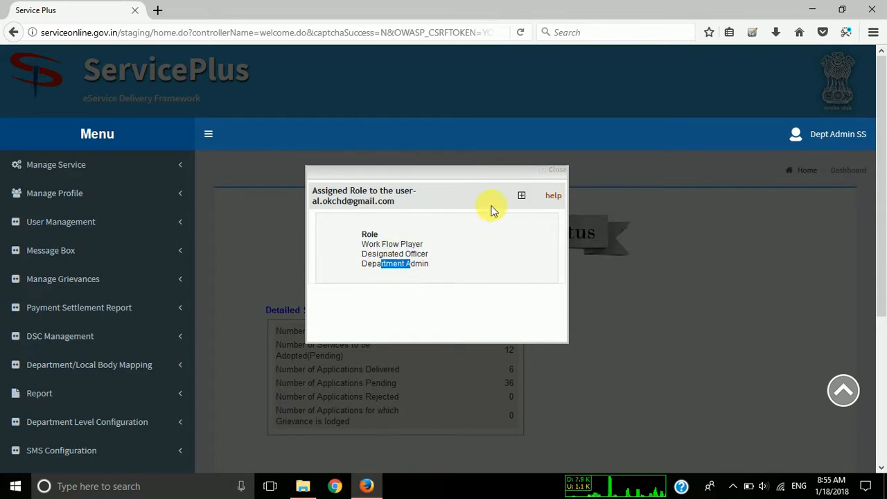
pyautogui.click(551, 170)
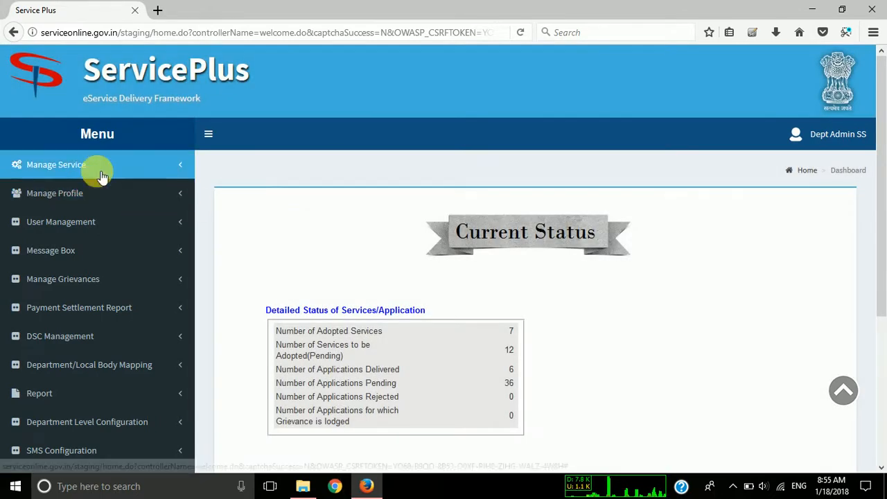
# Open the official and user assignment for DemoService and assign the department admin as its Designated Officer.
pyautogui.click(97, 173)
pyautogui.click(88, 207)
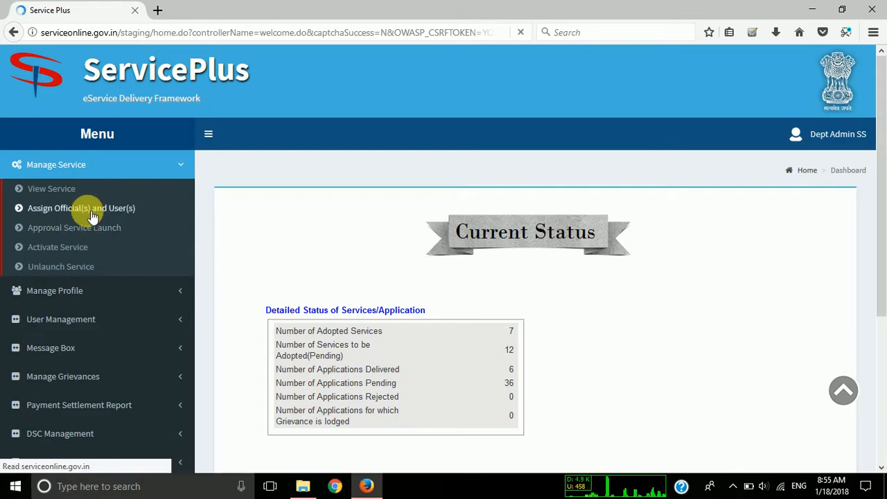
pyautogui.click(472, 269)
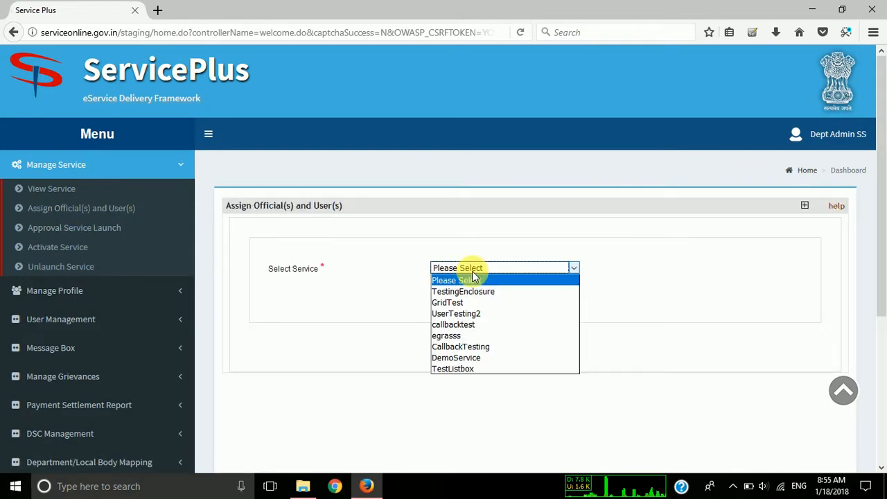
pyautogui.click(477, 357)
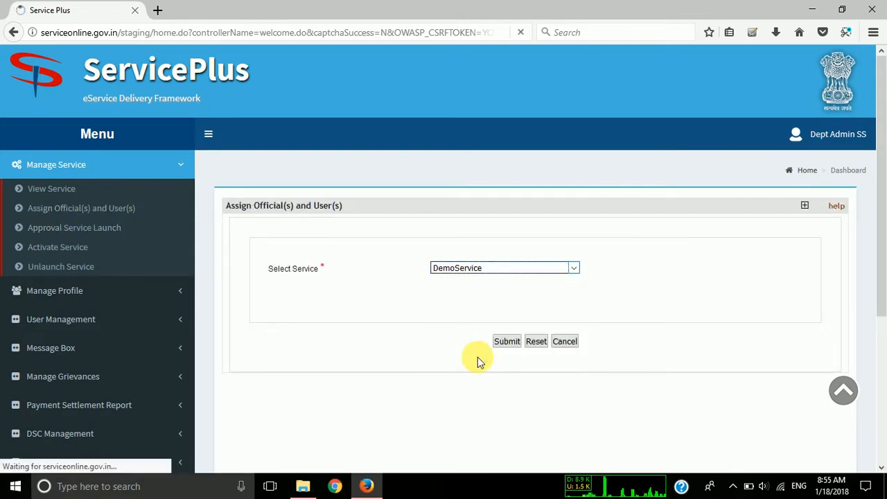
pyautogui.scroll(-3, 505, 320)
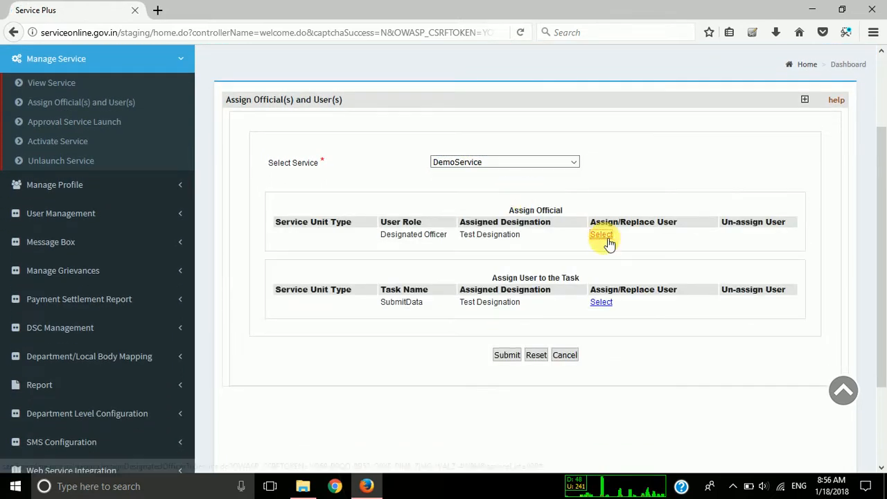
pyautogui.click(600, 235)
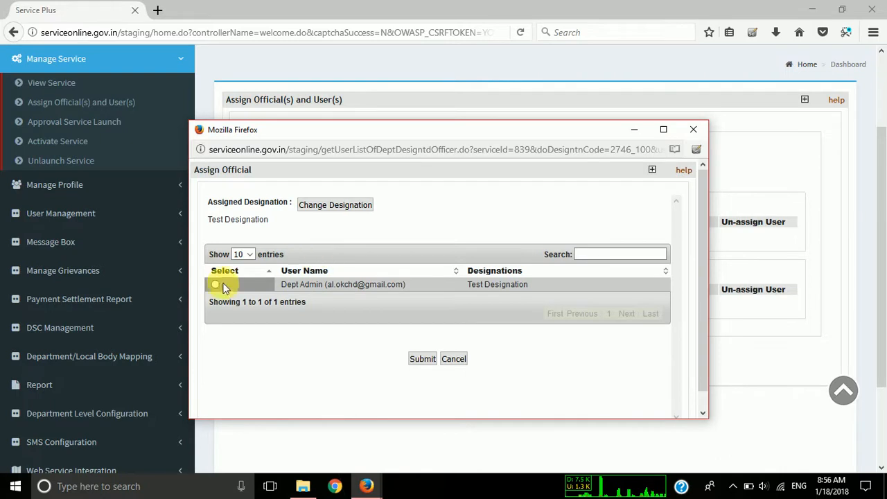
pyautogui.click(417, 361)
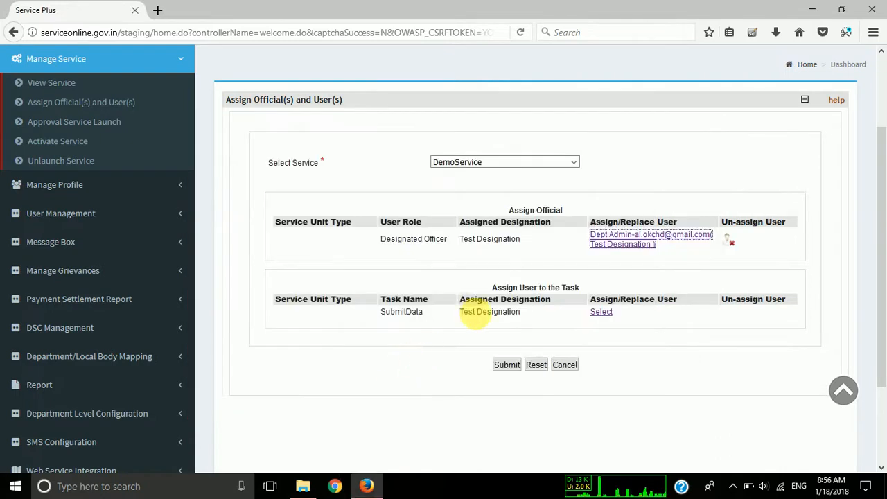
# Assign the department admin to DemoService's SubmitData task and submit the assignments.
pyautogui.click(602, 312)
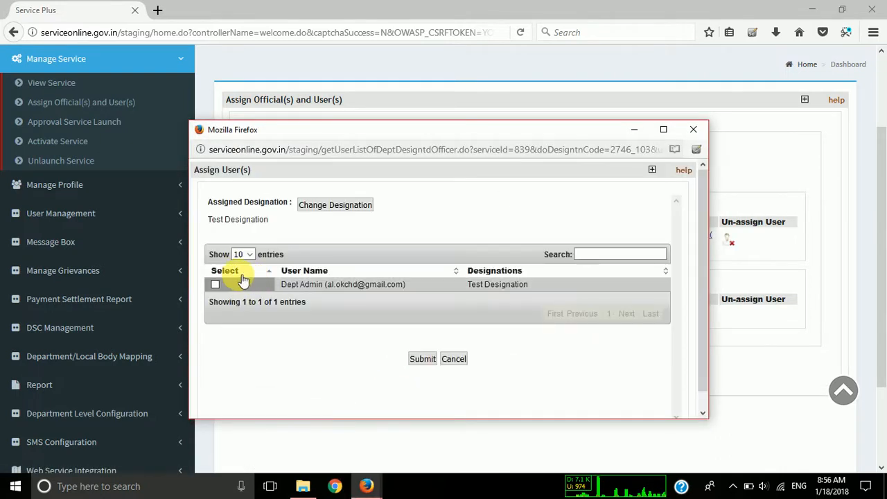
pyautogui.click(419, 367)
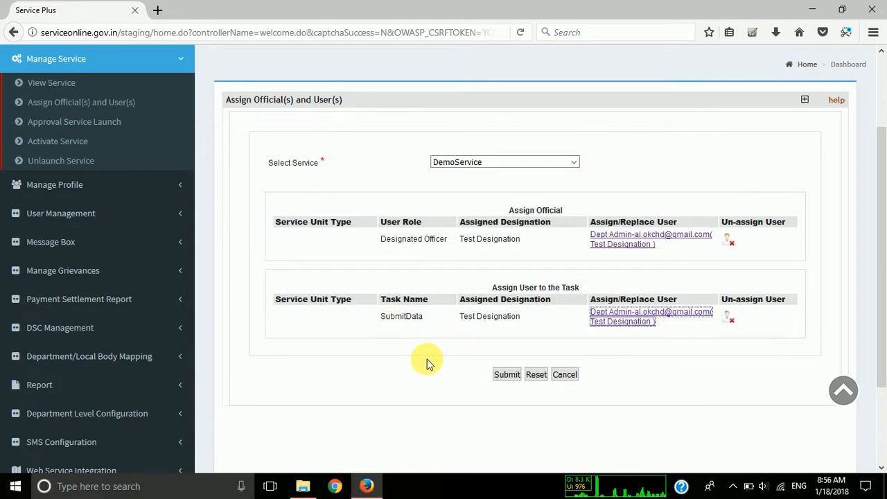
pyautogui.click(497, 355)
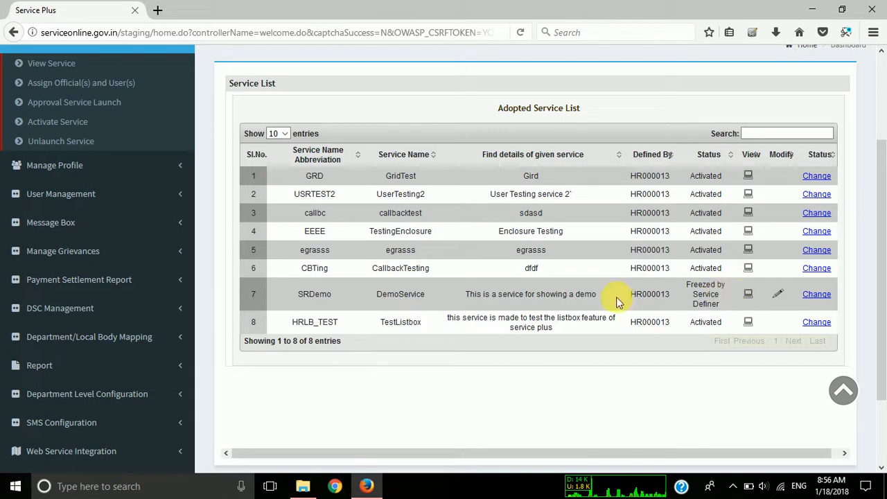
# Activate DemoService for the Test Department(State) service unit under the Line Department ( Test Department ) unit type.
pyautogui.moveTo(615, 296); pyautogui.dragTo(465, 302)
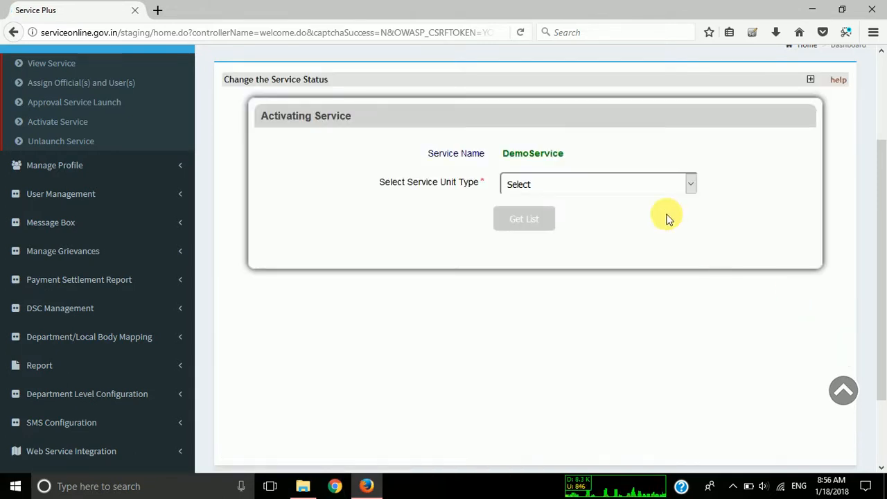
pyautogui.click(616, 185)
pyautogui.click(594, 213)
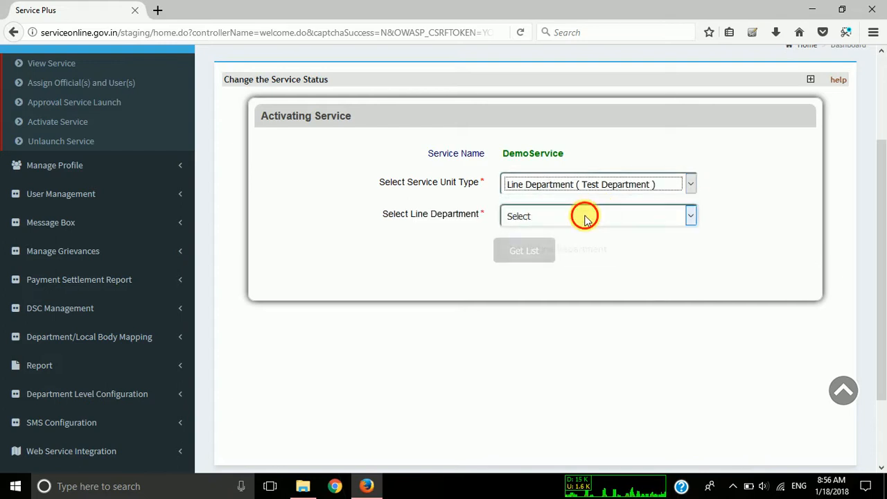
pyautogui.click(582, 216)
pyautogui.click(585, 244)
pyautogui.click(544, 254)
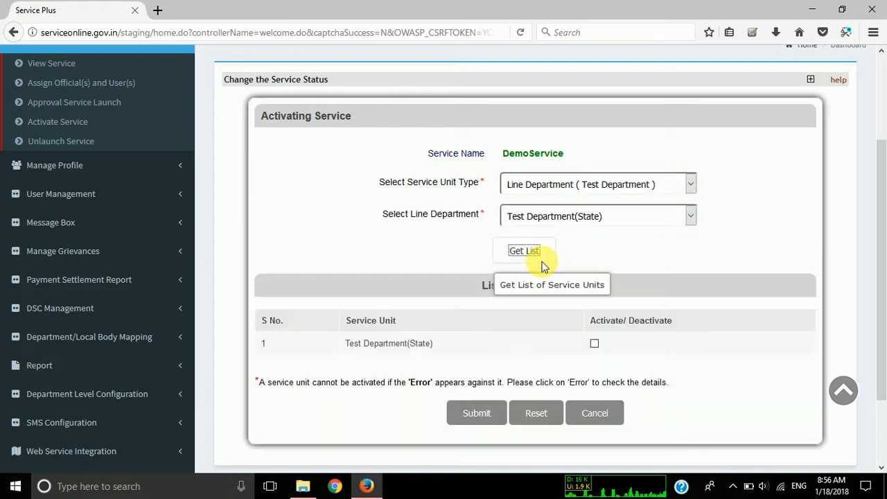
pyautogui.click(593, 343)
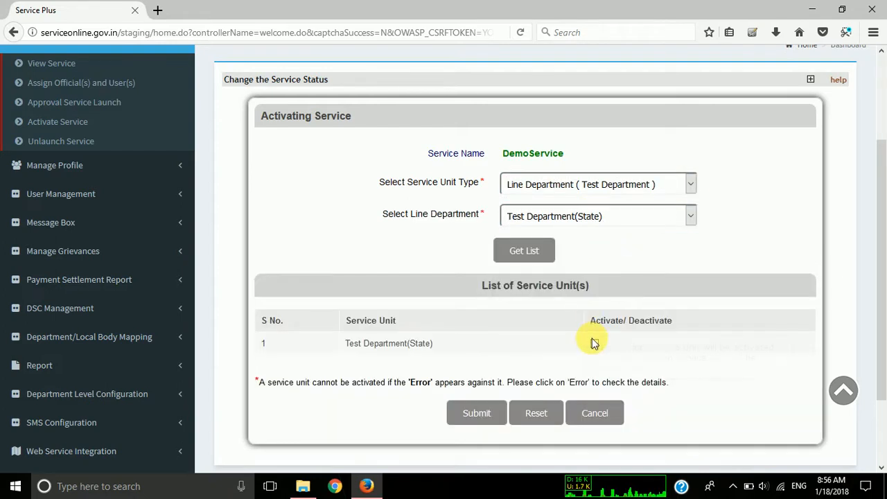
pyautogui.click(477, 419)
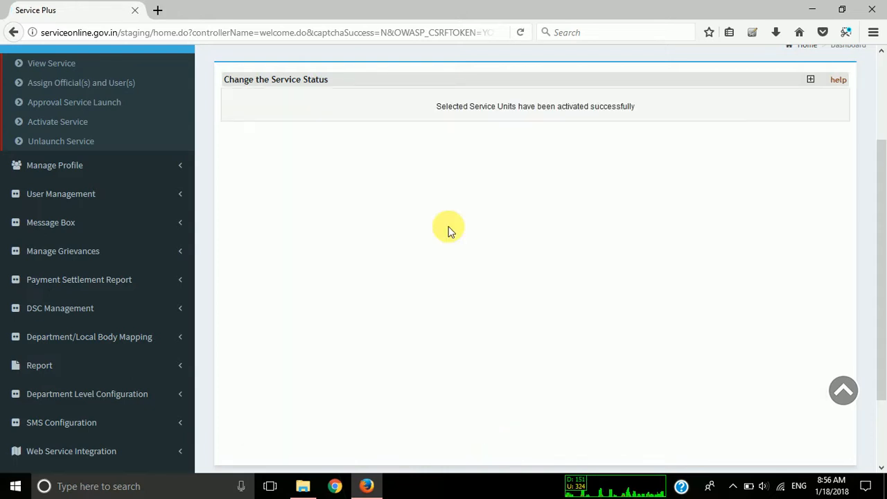
# Log out of the department admin account and open the login form on the ServicePlus home page.
pyautogui.scroll(1, 447, 229)
pyautogui.scroll(1, 796, 125)
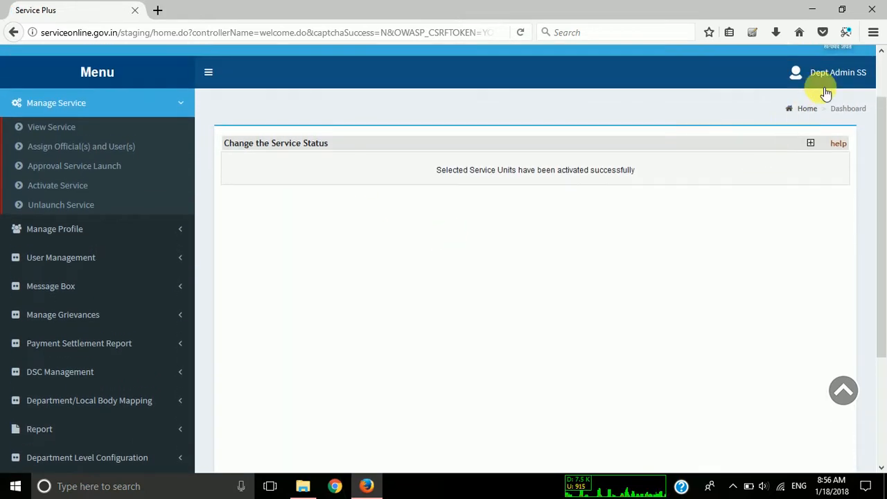
pyautogui.click(831, 73)
pyautogui.click(836, 228)
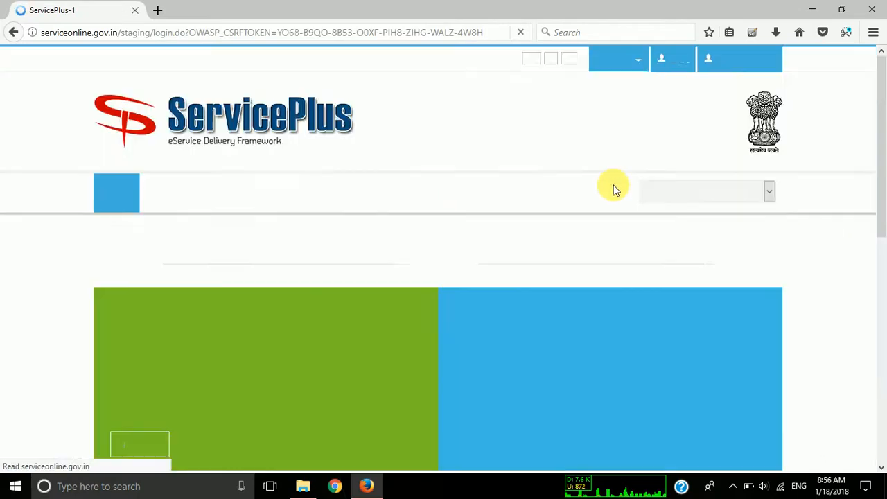
pyautogui.click(672, 59)
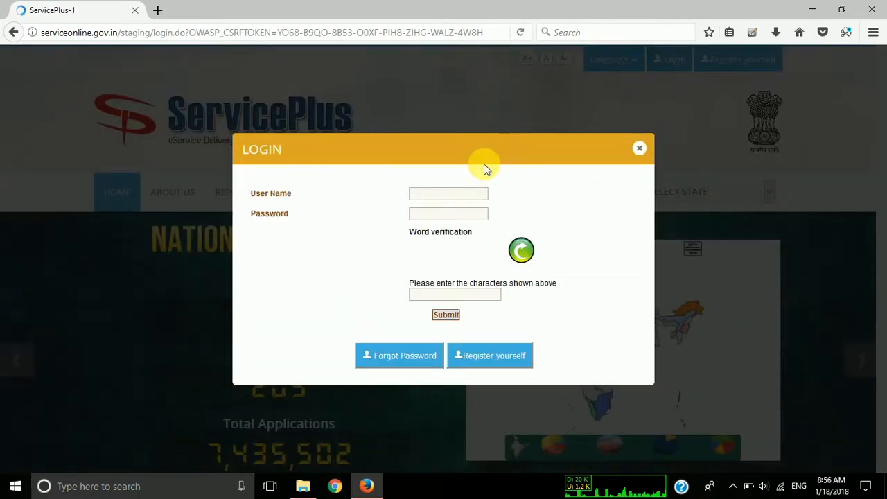
# Log in with the citizen account's user name, password and word verification characters, and decline saving the login in the browser.
pyautogui.click(433, 194)
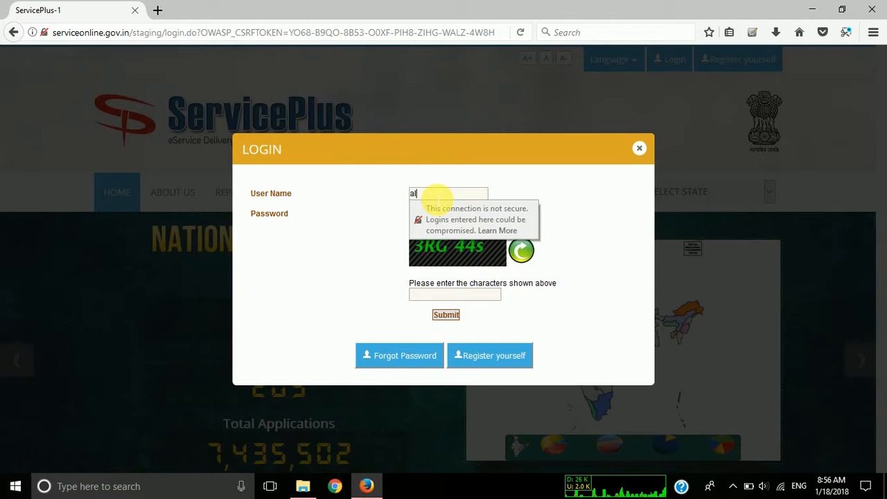
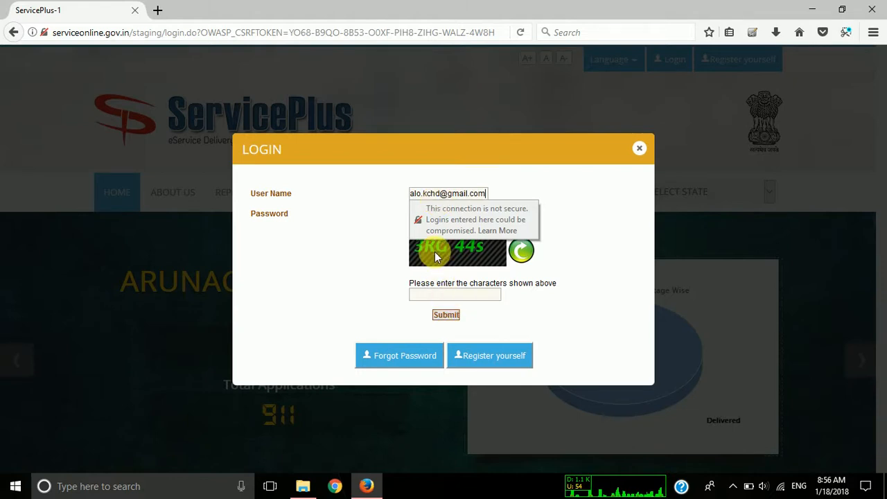
pyautogui.press('Tab')
pyautogui.write('••')
pyautogui.press('Tab')
pyautogui.write('k')
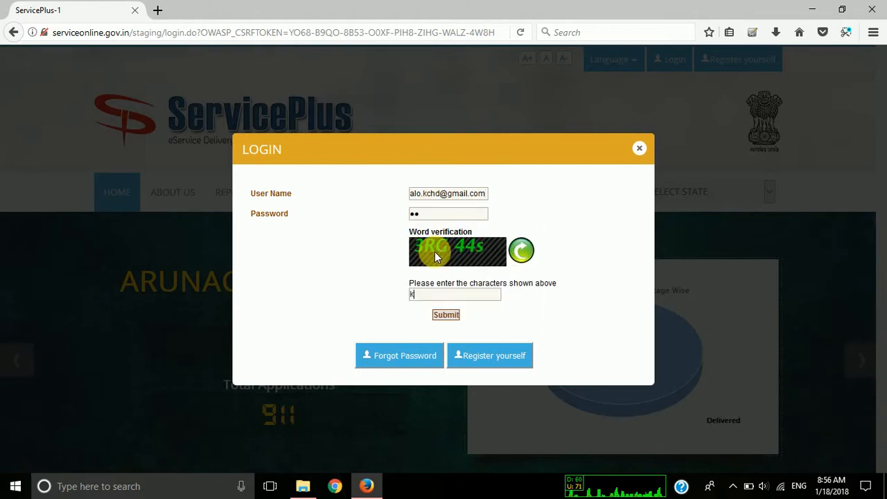
pyautogui.write('k')
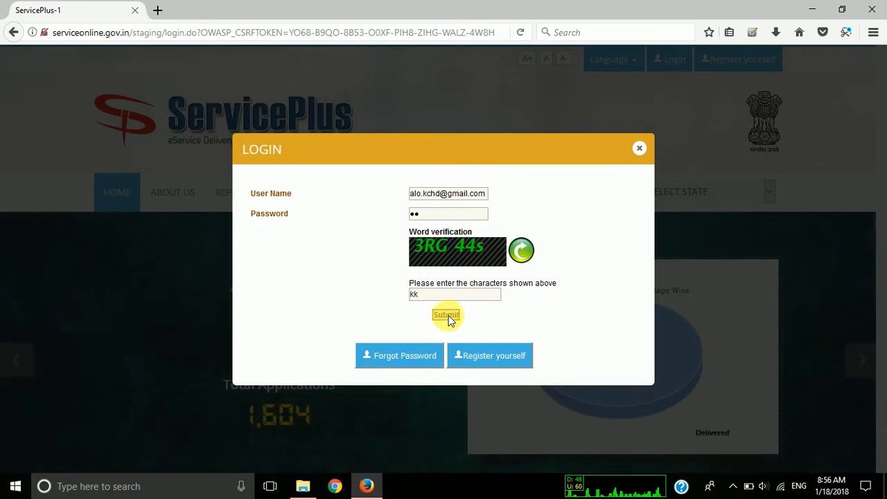
pyautogui.click(447, 316)
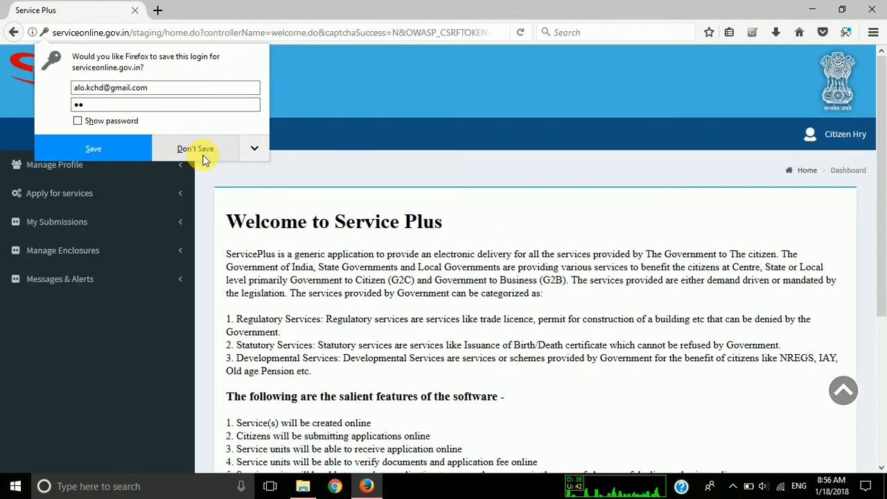
pyautogui.click(195, 149)
# Display the list of all services the citizen can apply for.
pyautogui.click(823, 137)
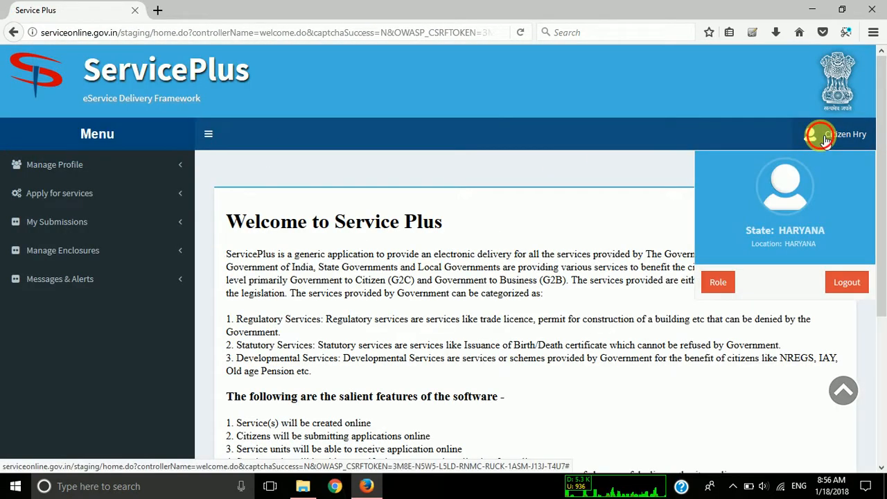
pyautogui.click(824, 138)
pyautogui.click(133, 194)
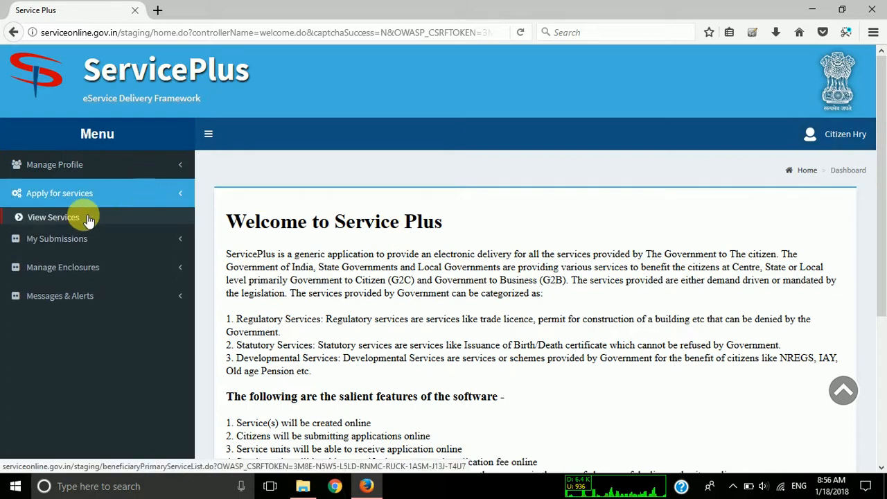
pyautogui.click(68, 221)
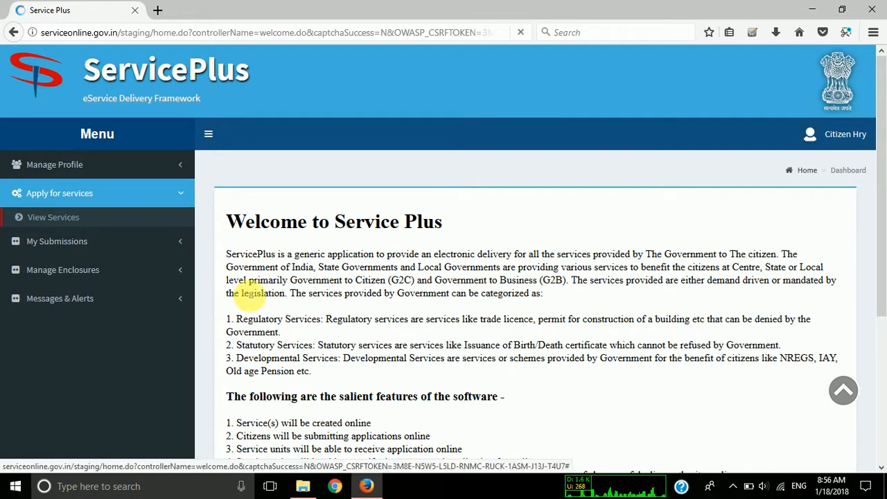
pyautogui.scroll(-1, 326, 307)
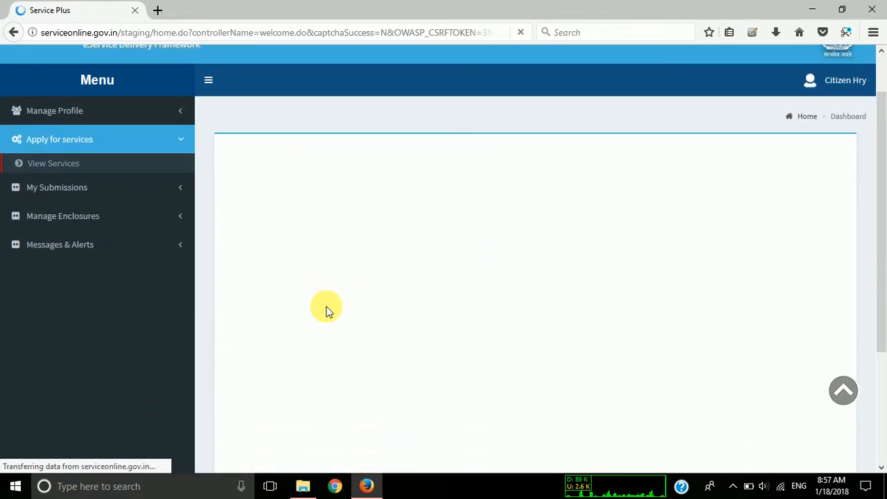
pyautogui.scroll(-1, 331, 310)
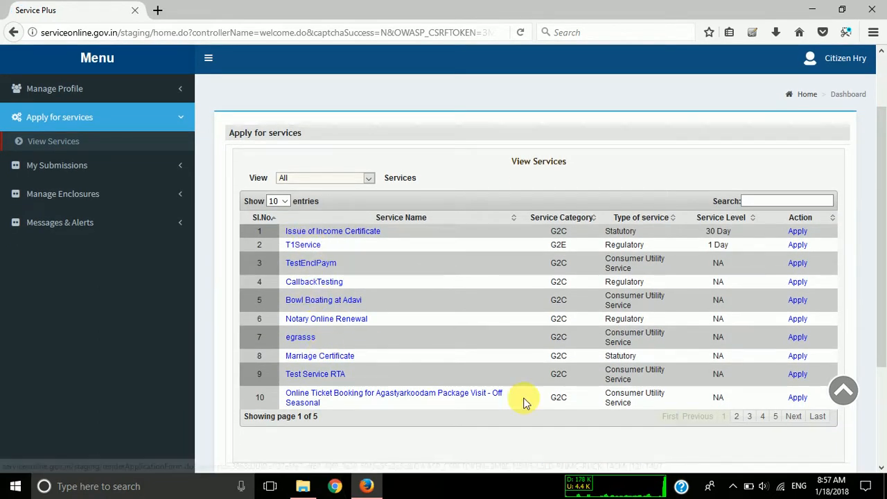
# Search the service list for "demo" and open the DemoService application form.
pyautogui.click(758, 204)
pyautogui.write('ser')
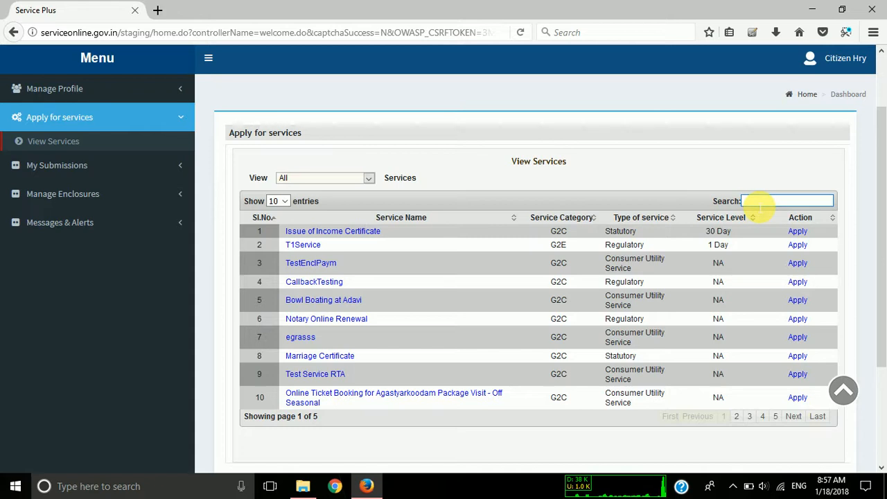
pyautogui.write('vi')
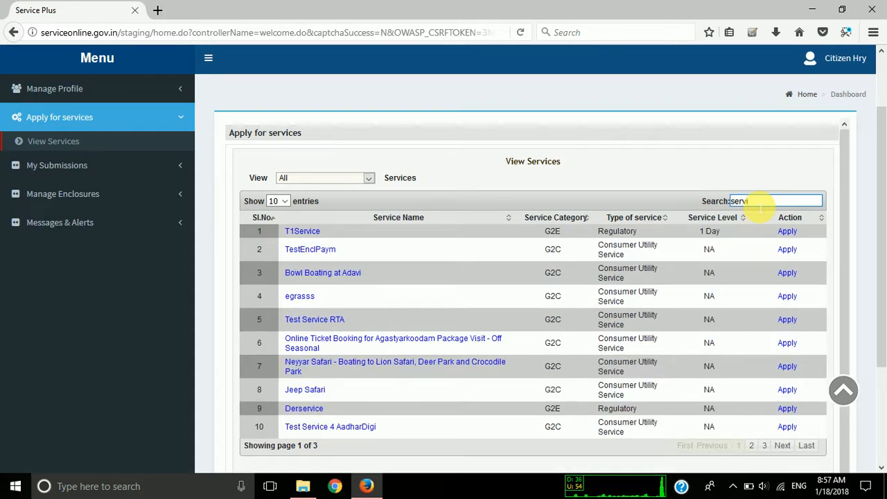
pyautogui.write('cede')
pyautogui.press('BackSpace')
pyautogui.press('BackSpace')
pyautogui.press('BackSpace')
pyautogui.press('BackSpace')
pyautogui.press('BackSpace')
pyautogui.press('BackSpace')
pyautogui.press('BackSpace')
pyautogui.press('BackSpace')
pyautogui.press('BackSpace')
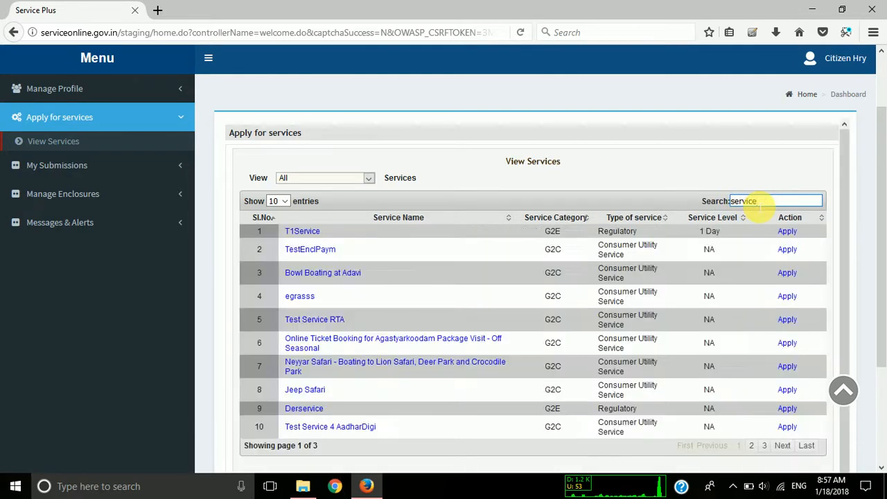
pyautogui.write('demo')
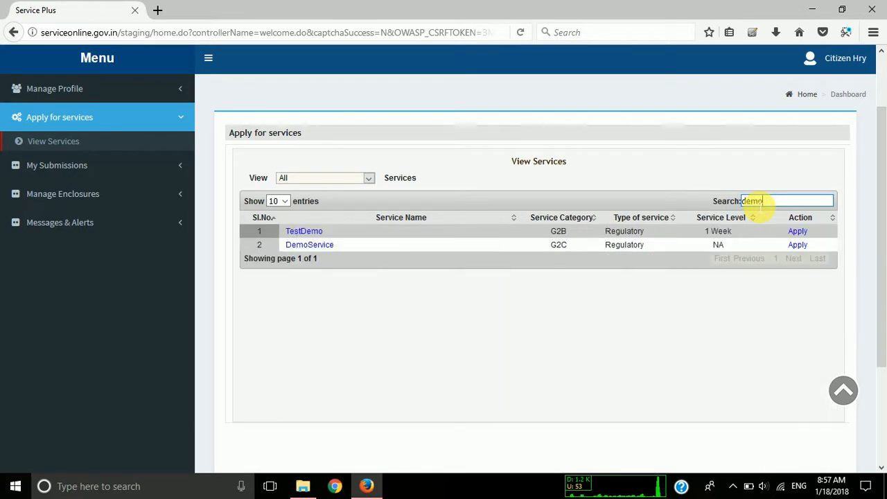
pyautogui.click(302, 246)
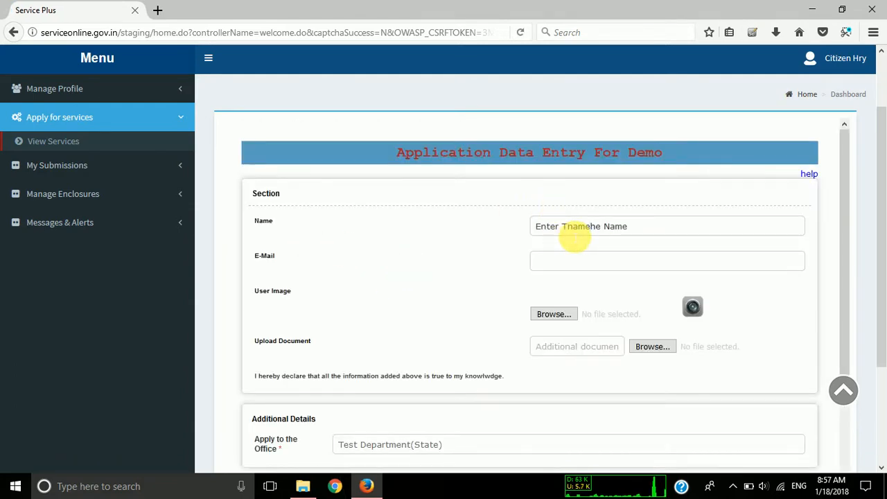
# Enter "Citizen" as the name in the application form and fill in the applicant's e-mail address.
pyautogui.hotkey('ctrl', 'a')
pyautogui.write('n')
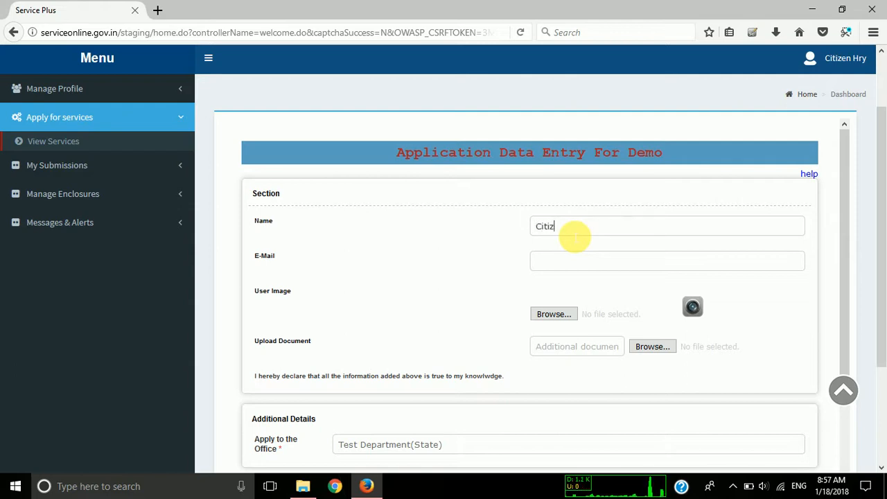
pyautogui.press('Tab')
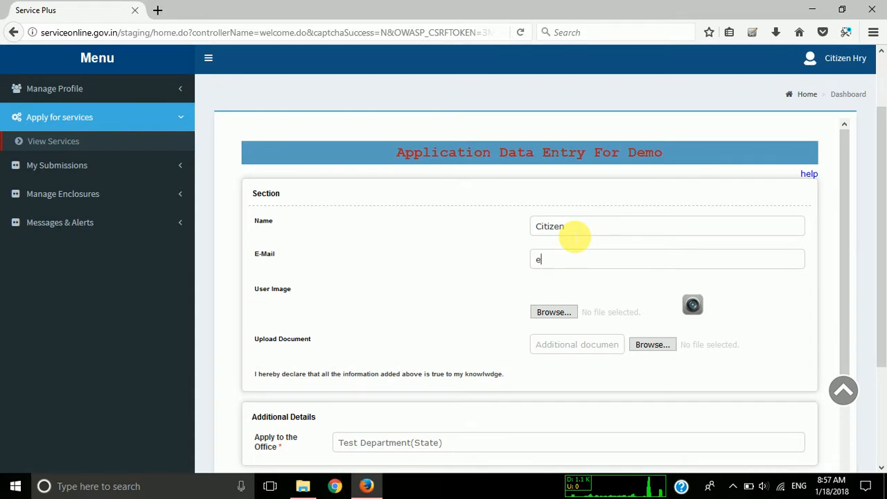
pyautogui.write('email@email,com')
pyautogui.press('Tab')
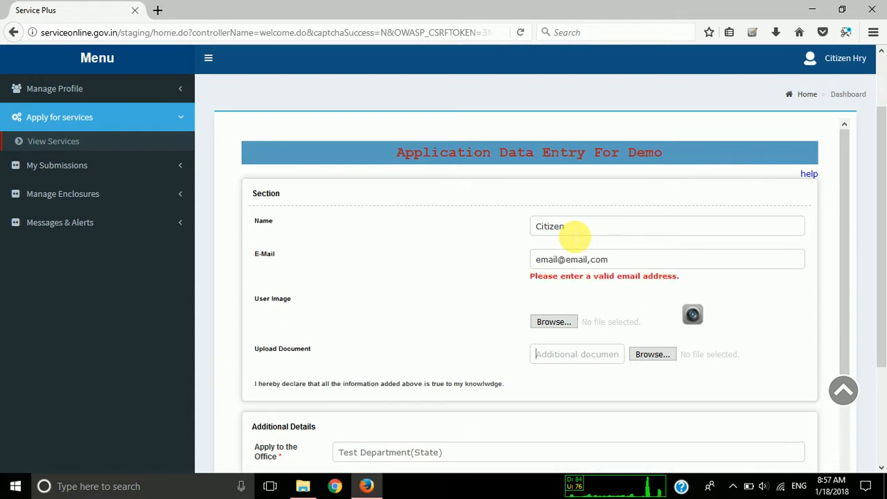
# Correct the applicant's e-mail address by replacing the comma before "com" with a period.
pyautogui.hotkey('shift', 'Tab')
pyautogui.press('Right')
pyautogui.press('Left')
pyautogui.write('.')
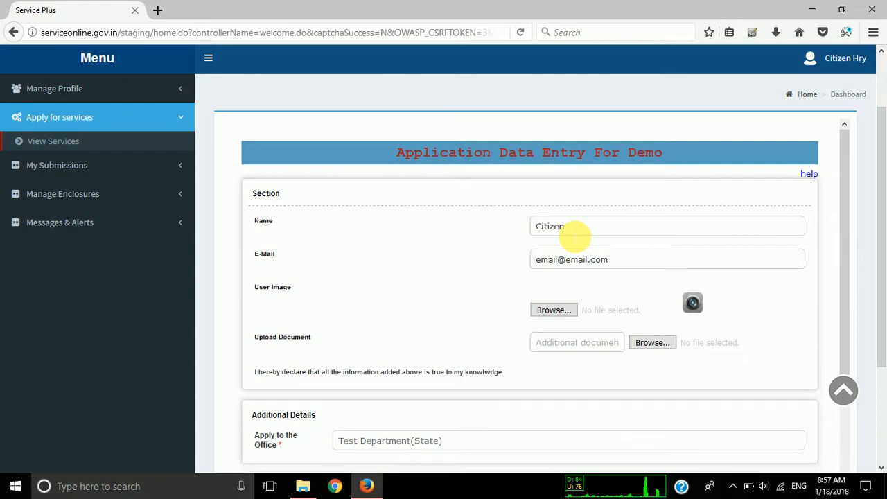
# Upload download.jpeg from the Image Files folder in Downloads as the user image.
pyautogui.click(554, 312)
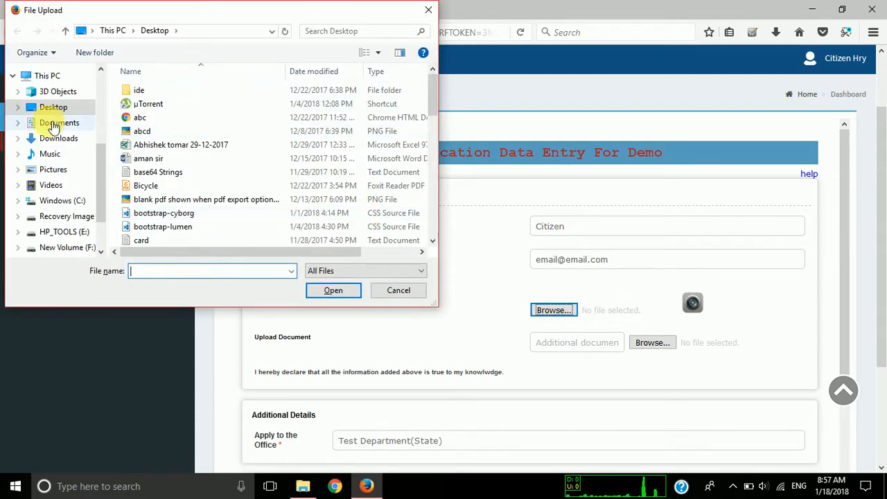
pyautogui.click(55, 123)
pyautogui.click(55, 139)
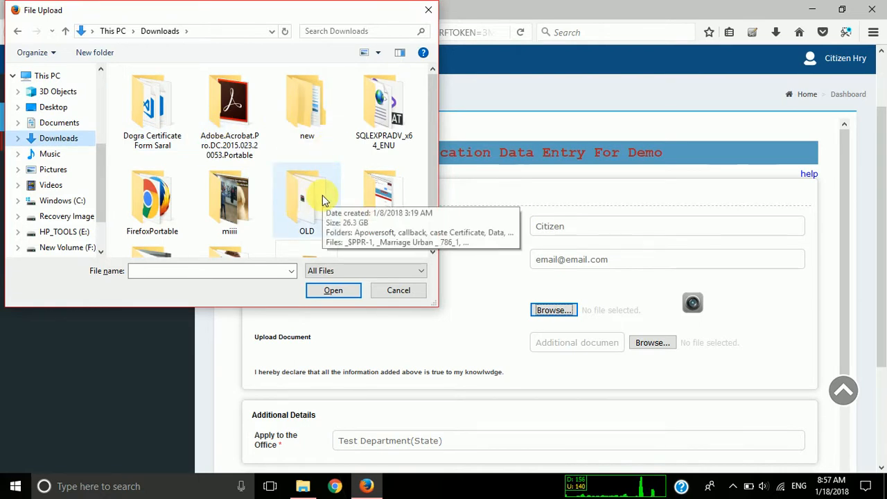
pyautogui.doubleClick(298, 208)
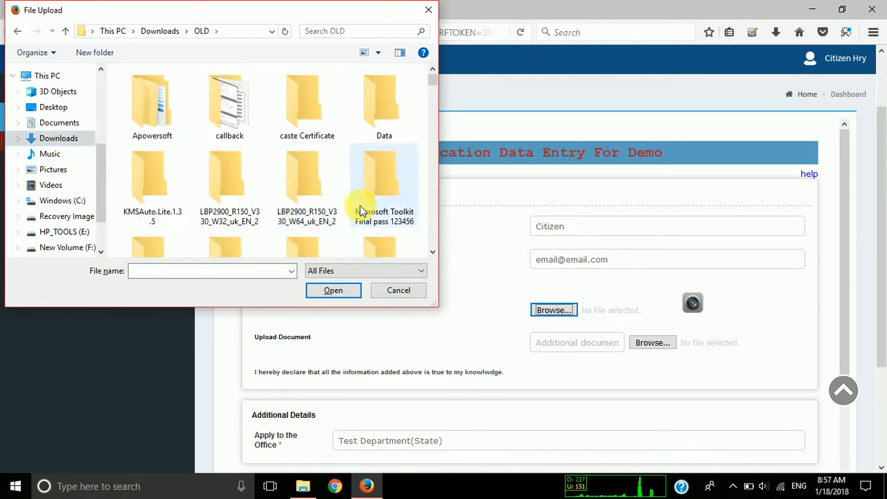
pyautogui.press('i')
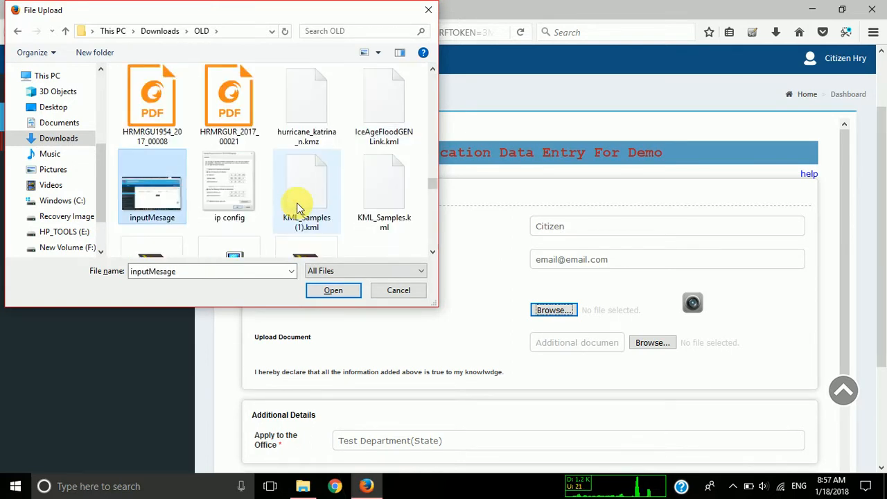
pyautogui.hotkey('alt', 'Up')
pyautogui.press('Up')
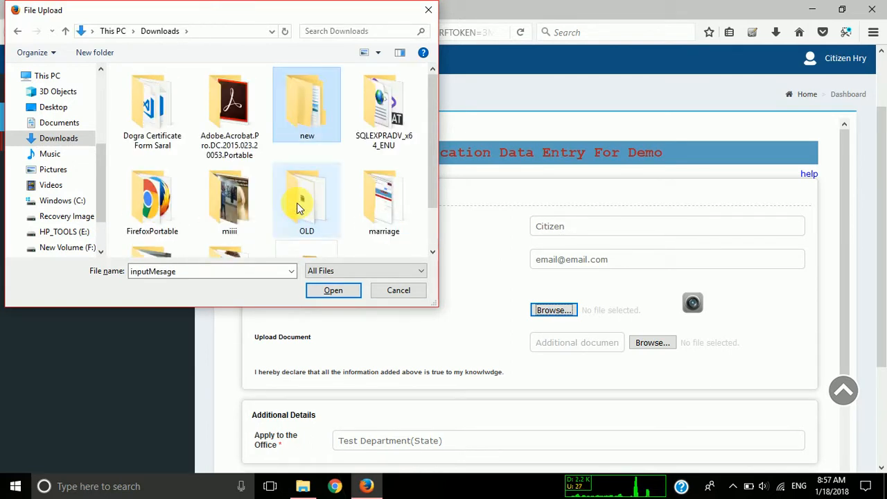
pyautogui.press('i')
pyautogui.press('Return')
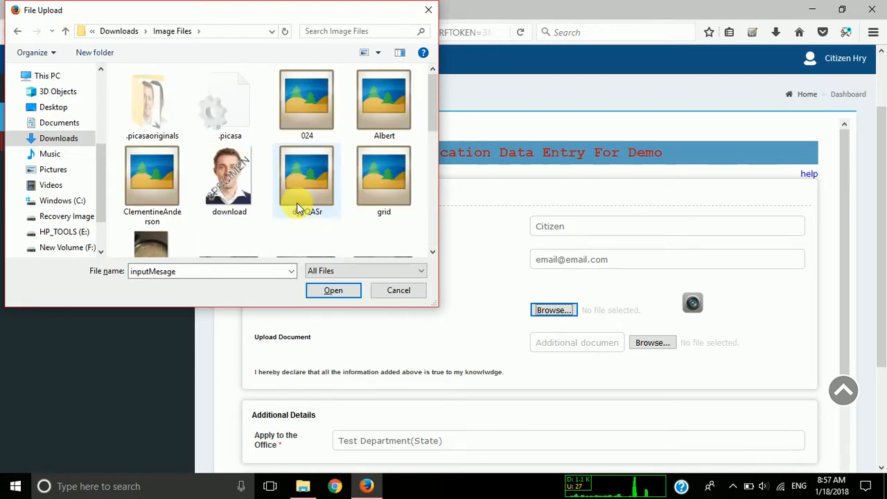
pyautogui.doubleClick(228, 183)
# Enter the word verification characters and submit the application form for Test Department(State).
pyautogui.scroll(-3, 333, 298)
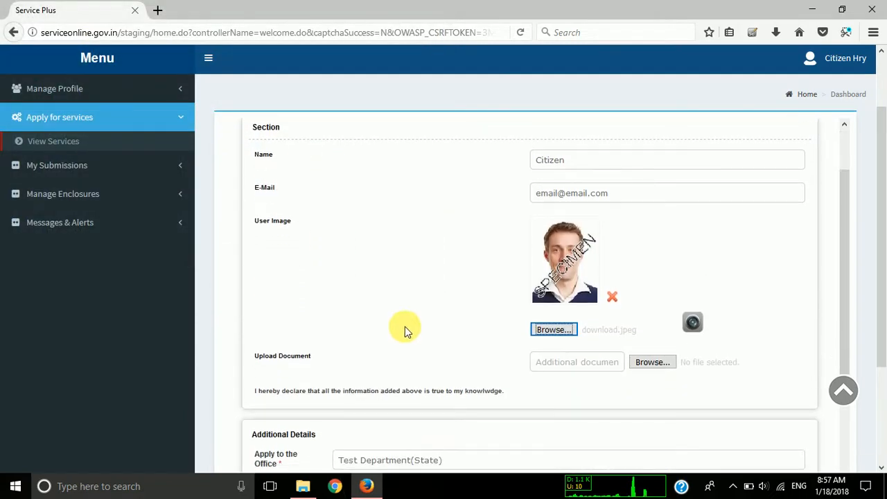
pyautogui.scroll(-2, 363, 324)
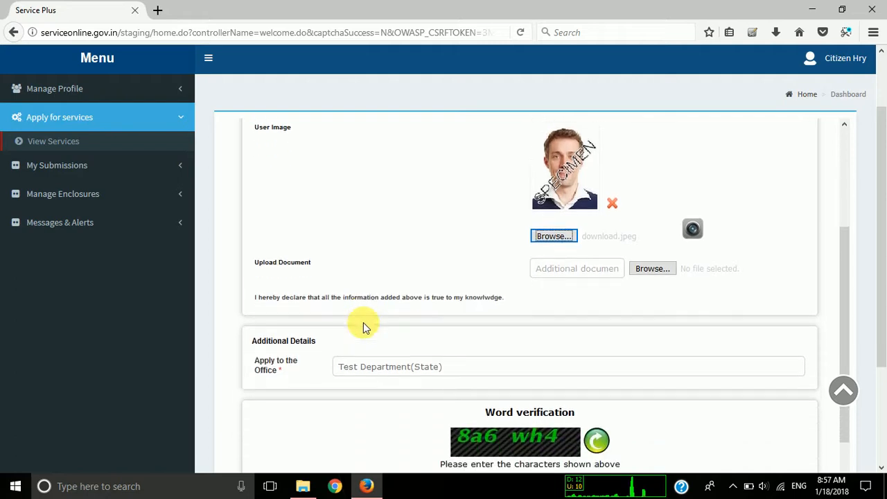
pyautogui.scroll(-1, 445, 323)
pyautogui.scroll(-1, 445, 322)
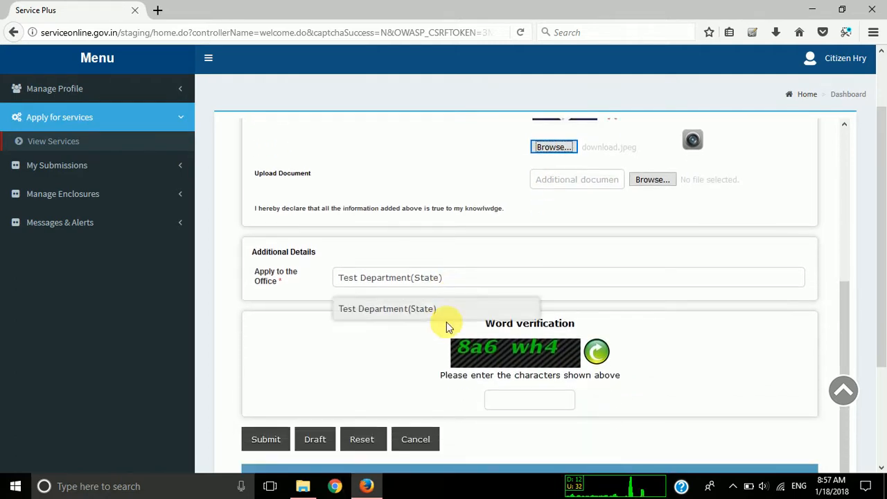
pyautogui.click(511, 399)
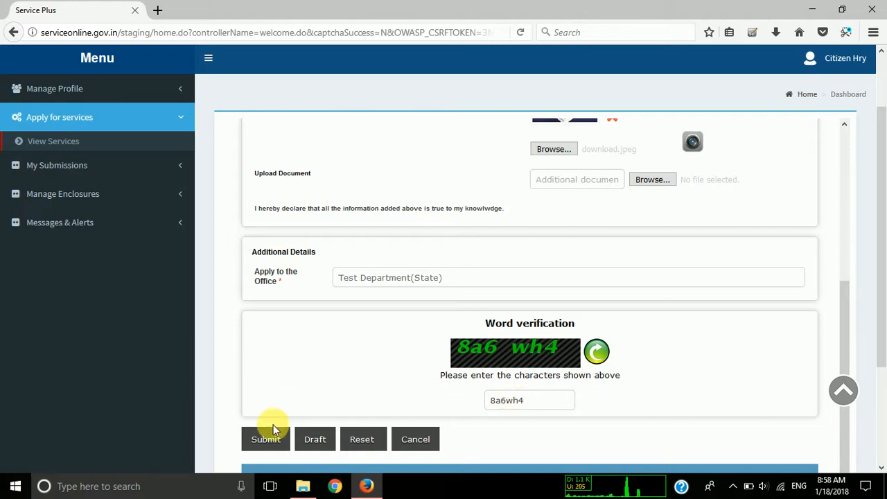
pyautogui.click(270, 445)
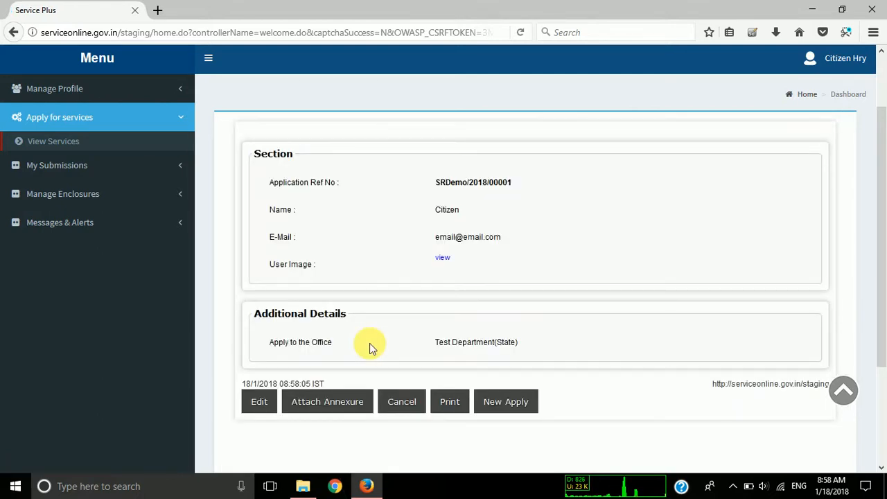
# Open the annexure attachment form for the application and choose Ration Card as the residential proof document.
pyautogui.scroll(-3, 369, 343)
pyautogui.scroll(2, 369, 343)
pyautogui.scroll(2, 369, 343)
pyautogui.scroll(-2, 369, 343)
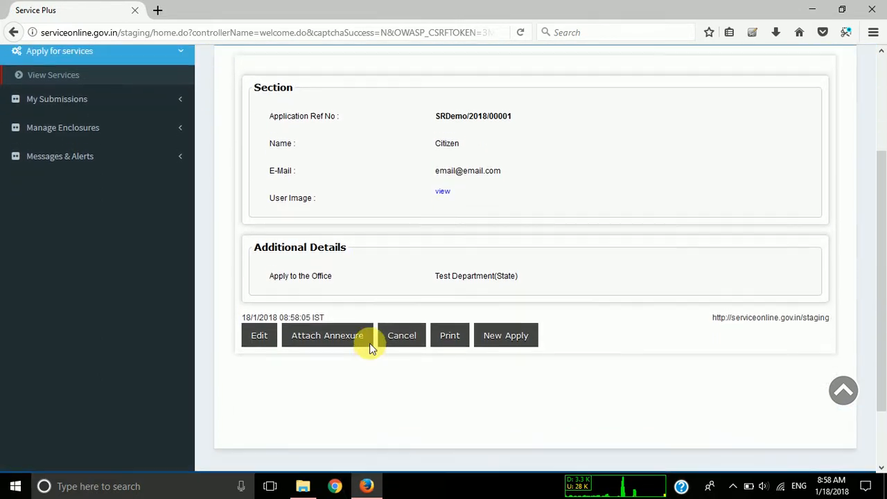
pyautogui.scroll(1, 369, 343)
pyautogui.scroll(-1, 369, 343)
pyautogui.click(303, 355)
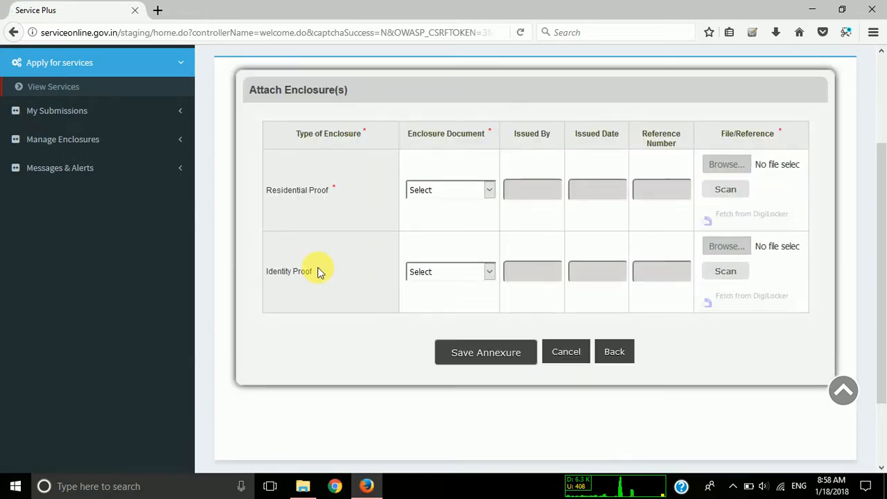
pyautogui.click(448, 191)
pyautogui.click(458, 227)
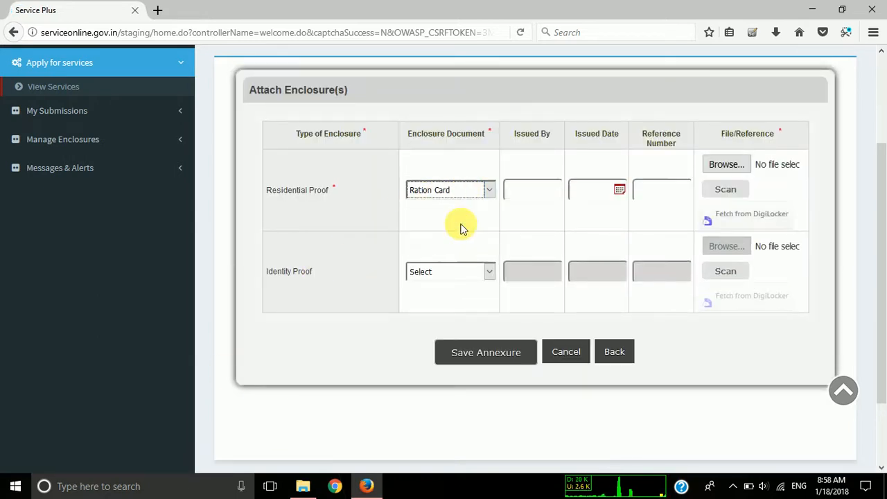
# Attach the proof of address file from the check forms folder in Downloads to the residential proof.
pyautogui.click(726, 166)
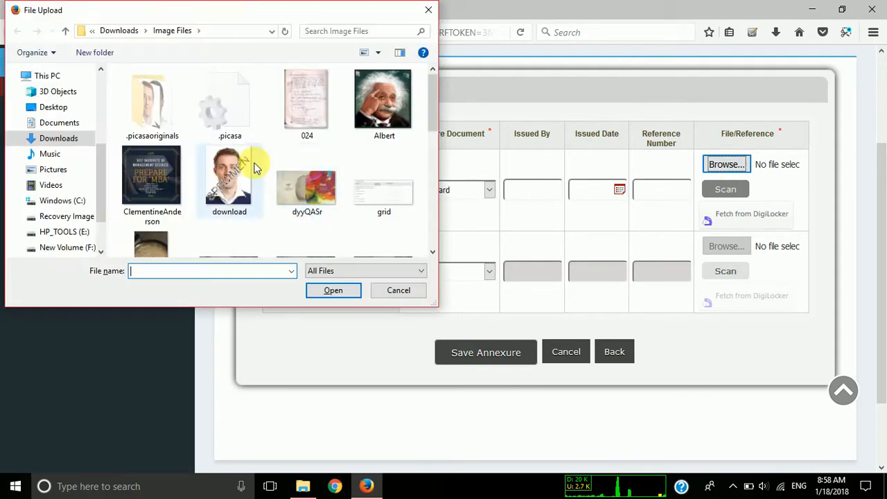
pyautogui.click(163, 130)
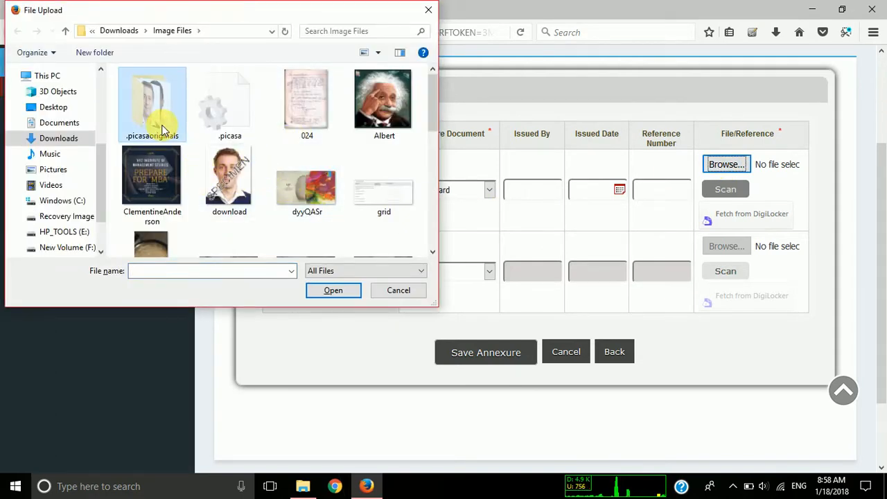
pyautogui.hotkey('alt', 'Up')
pyautogui.press('Right')
pyautogui.press('Left')
pyautogui.press('Left')
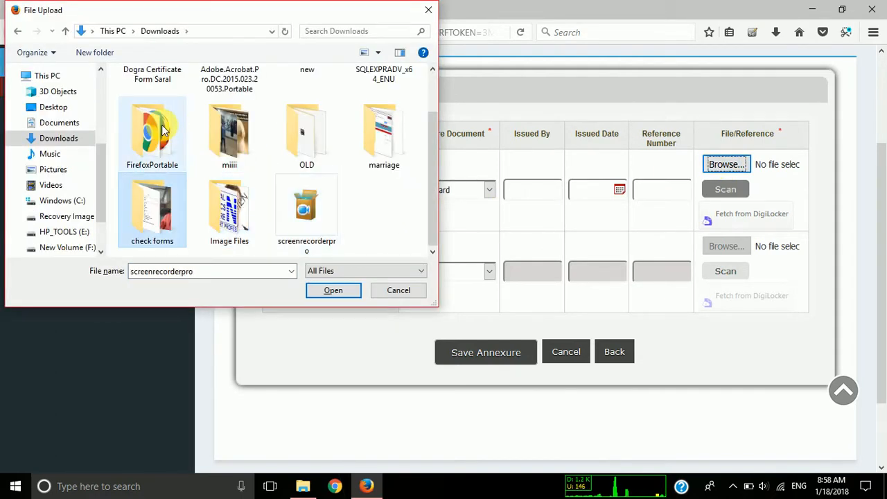
pyautogui.press('Return')
pyautogui.press('Down')
pyautogui.press('Down')
pyautogui.press('Down')
pyautogui.press('Return')
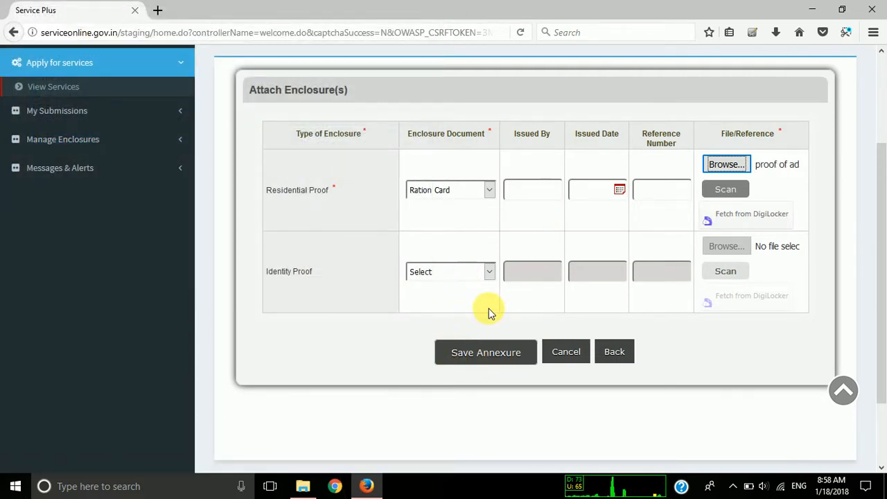
# Save the annexure without an identity proof and submit the completed application.
pyautogui.click(276, 272)
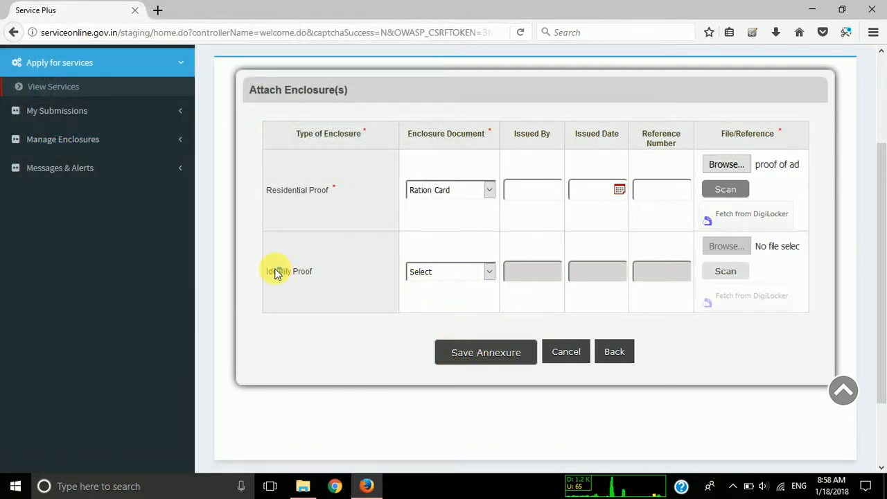
pyautogui.click(475, 354)
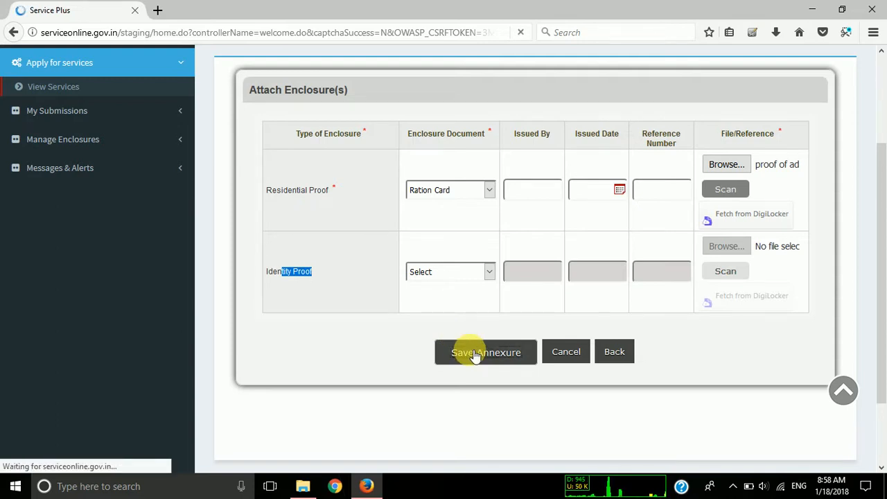
pyautogui.scroll(-1, 470, 350)
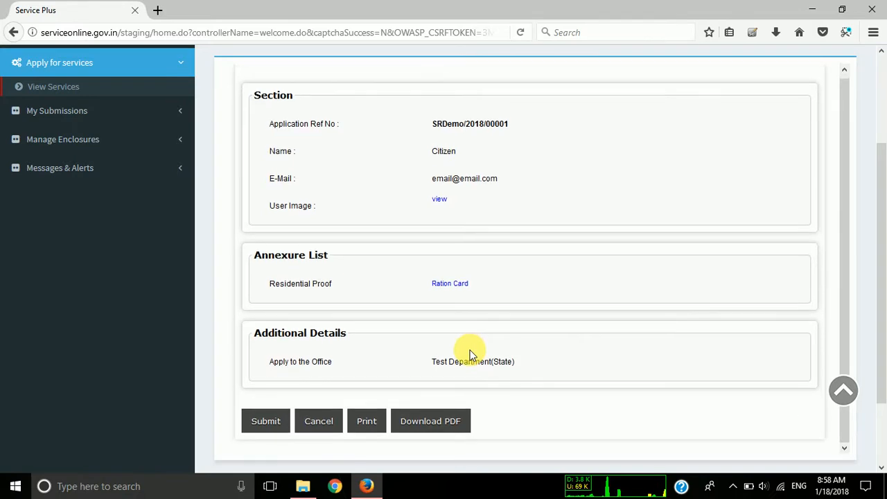
pyautogui.click(272, 420)
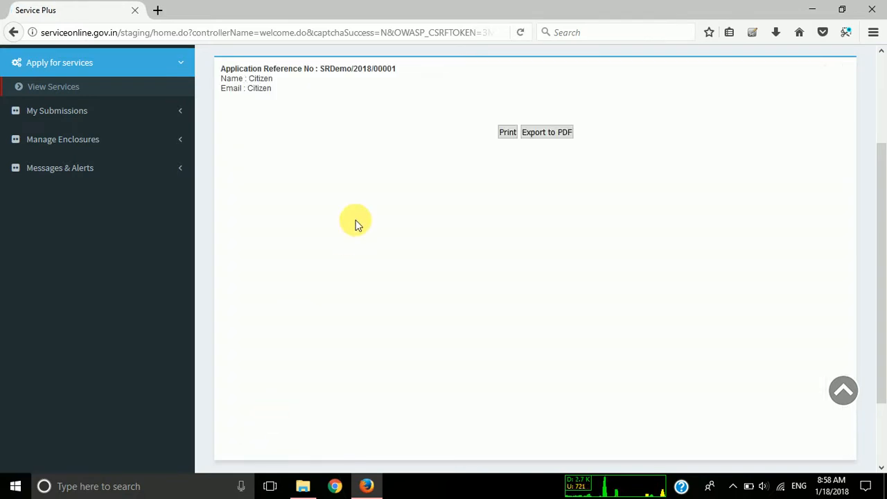
# Examine the application reference number, name and email lines on the acknowledgement page.
pyautogui.moveTo(272, 90); pyautogui.dragTo(220, 69)
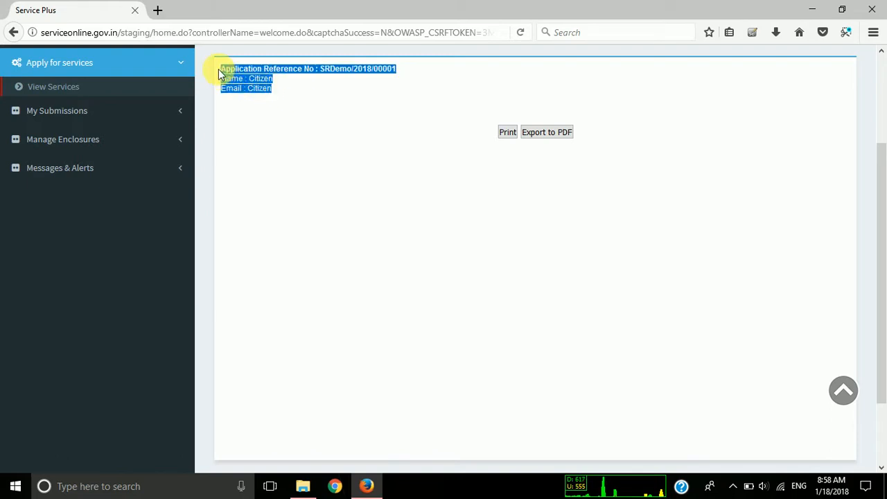
pyautogui.tripleClick(234, 70)
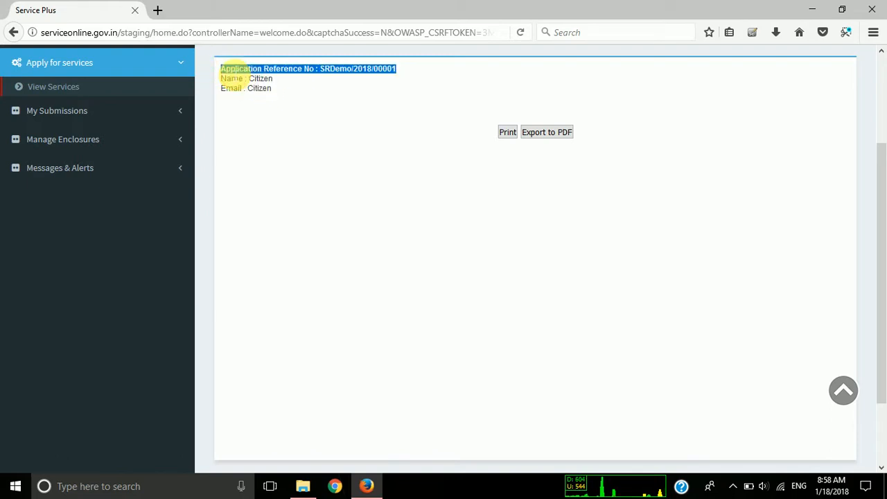
pyautogui.click(362, 75)
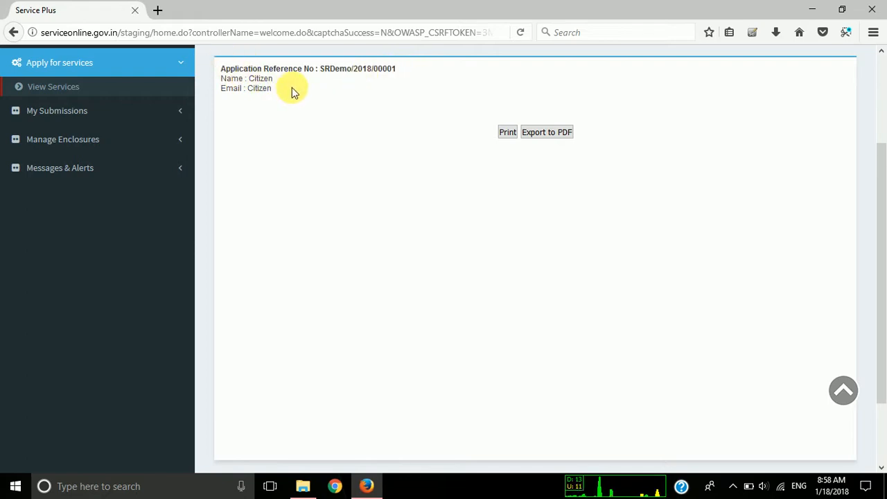
pyautogui.moveTo(292, 92); pyautogui.dragTo(223, 70)
pyautogui.click(230, 74)
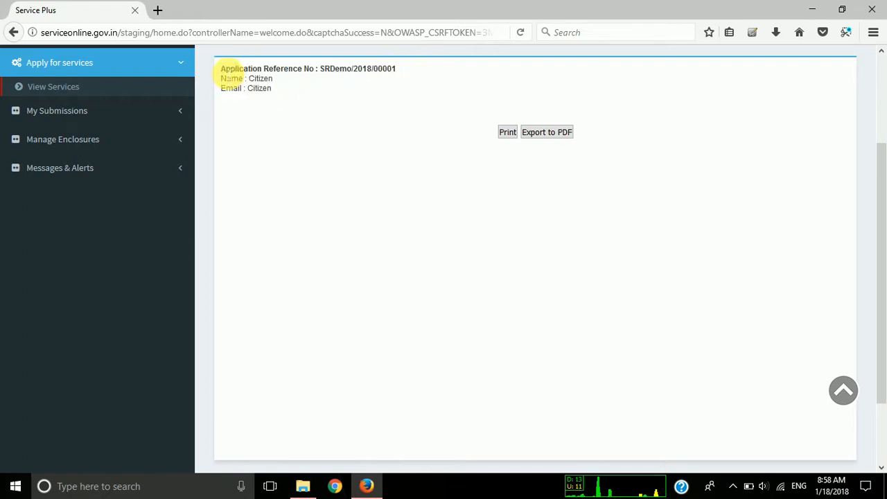
pyautogui.scroll(1, 261, 112)
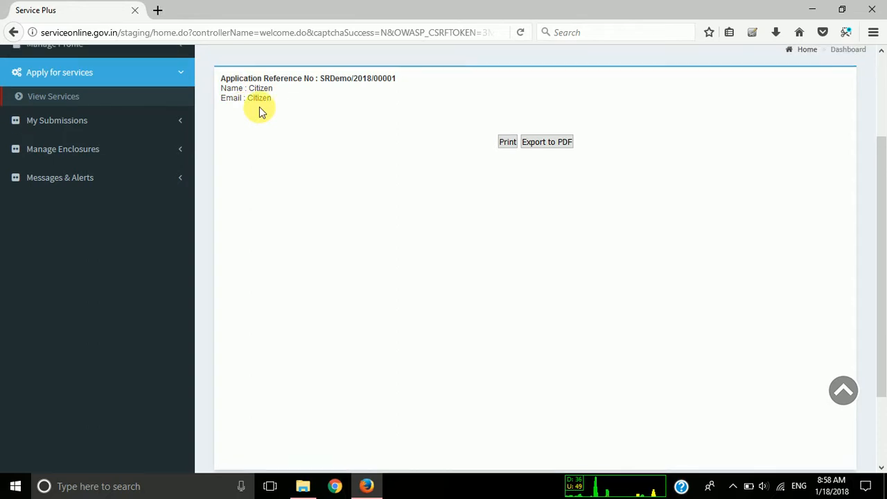
pyautogui.scroll(3, 394, 134)
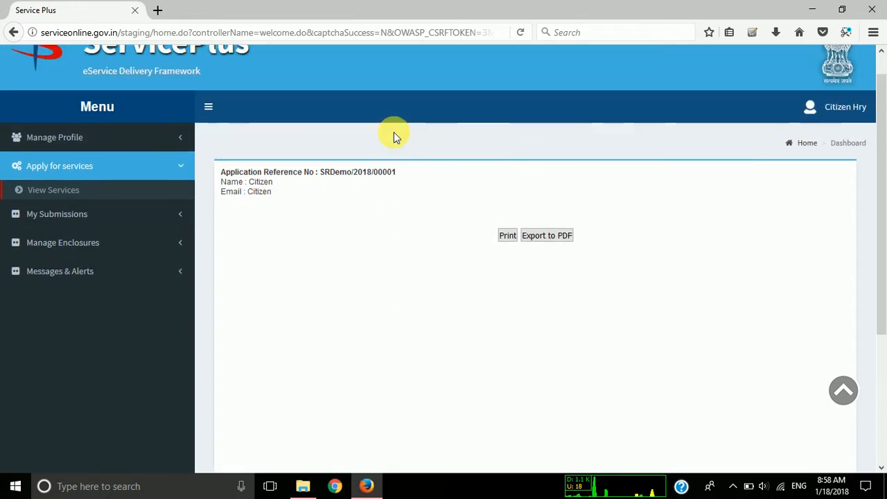
pyautogui.moveTo(273, 201); pyautogui.dragTo(224, 171)
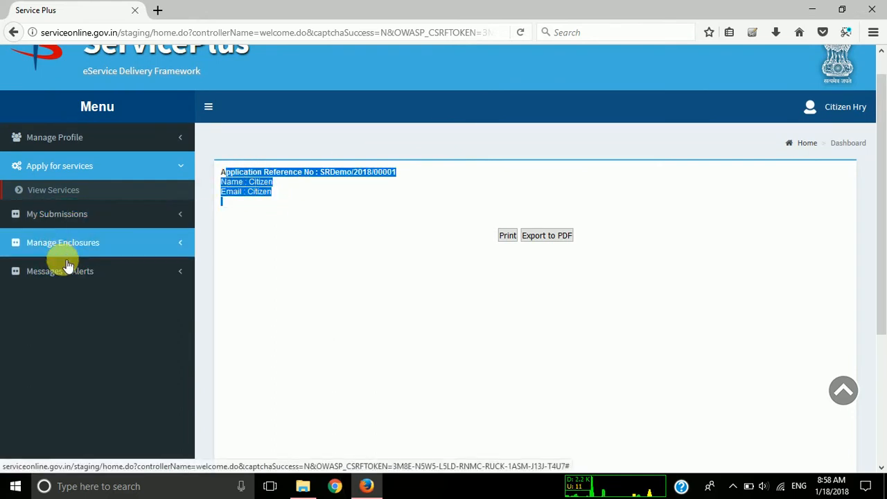
# Open the application status tracking for the citizen's submissions, retrieve the list, and locate the DemoService entry.
pyautogui.click(69, 271)
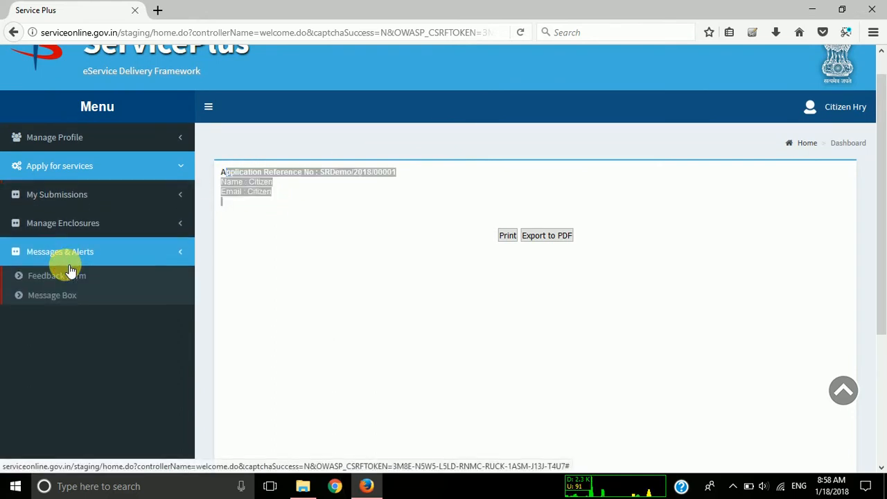
pyautogui.click(72, 199)
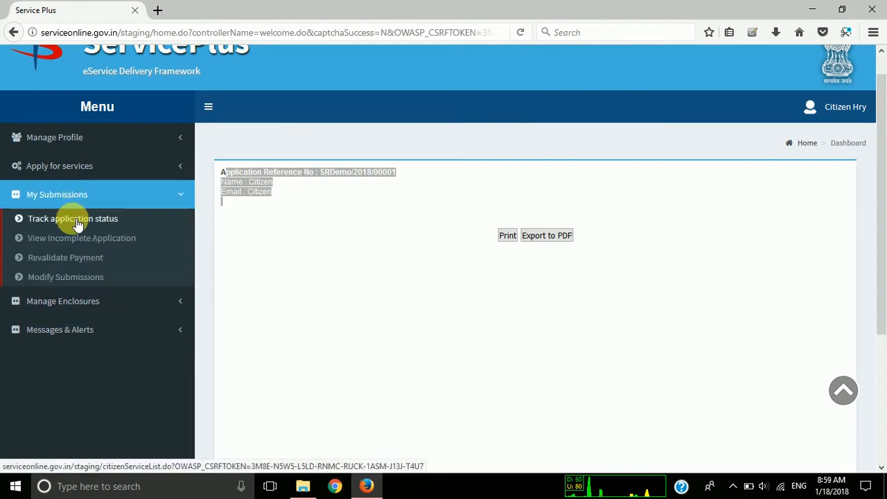
pyautogui.click(77, 222)
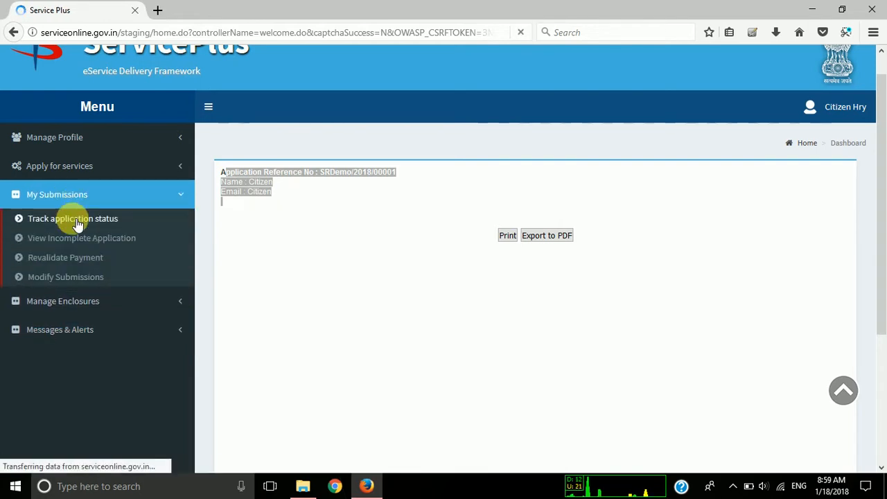
pyautogui.click(534, 282)
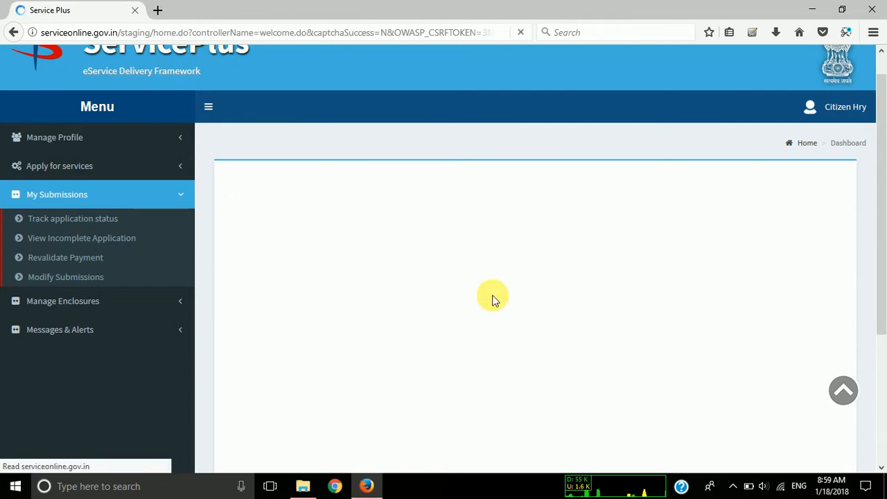
pyautogui.scroll(-1, 417, 311)
pyautogui.moveTo(299, 309); pyautogui.dragTo(368, 316)
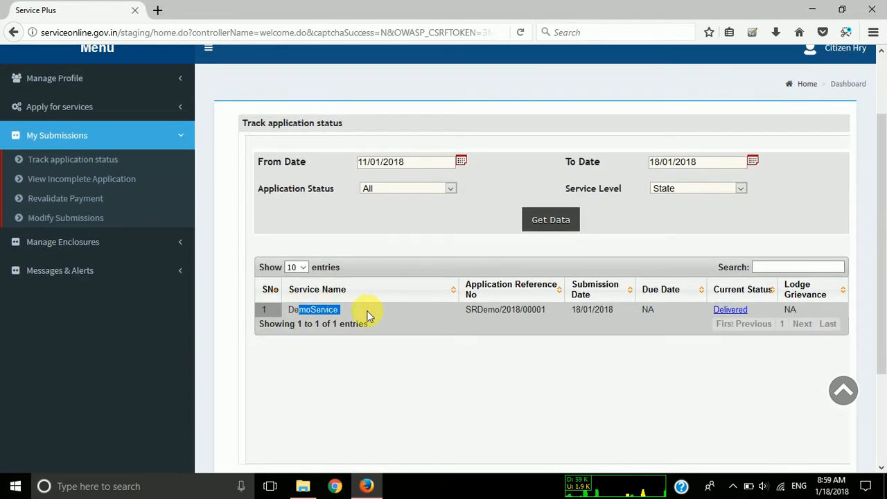
# Examine the application reference number of the DemoService entry in the tracked submissions list.
pyautogui.moveTo(522, 310); pyautogui.dragTo(548, 310)
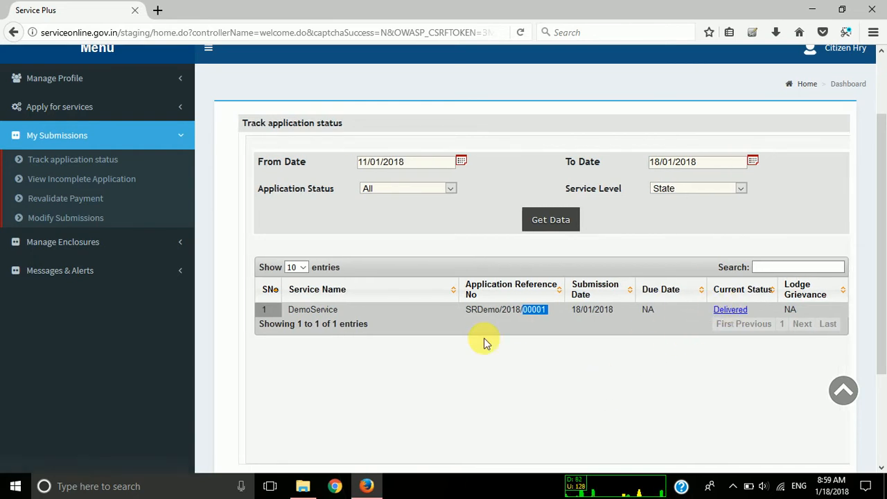
pyautogui.scroll(2, 483, 342)
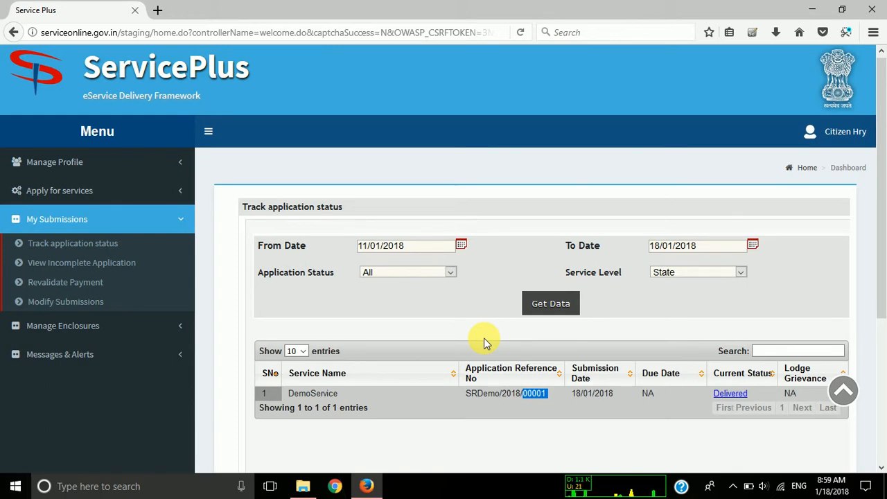
pyautogui.rightClick(688, 417)
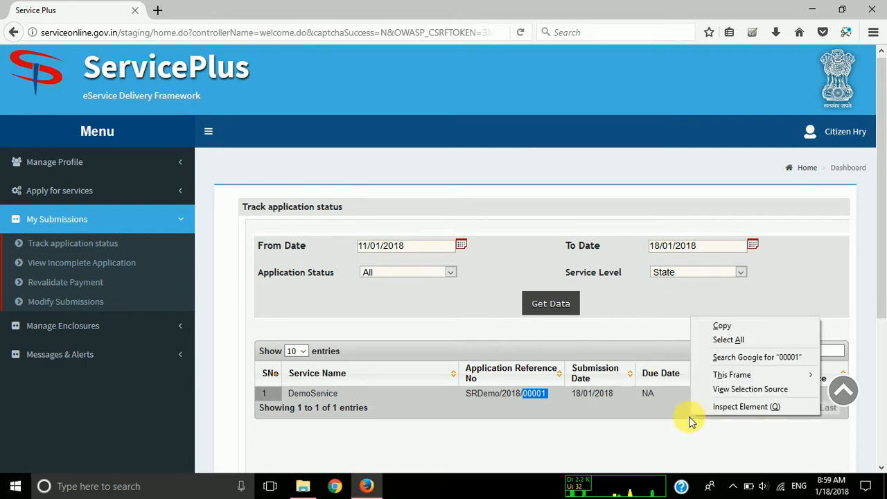
pyautogui.click(687, 414)
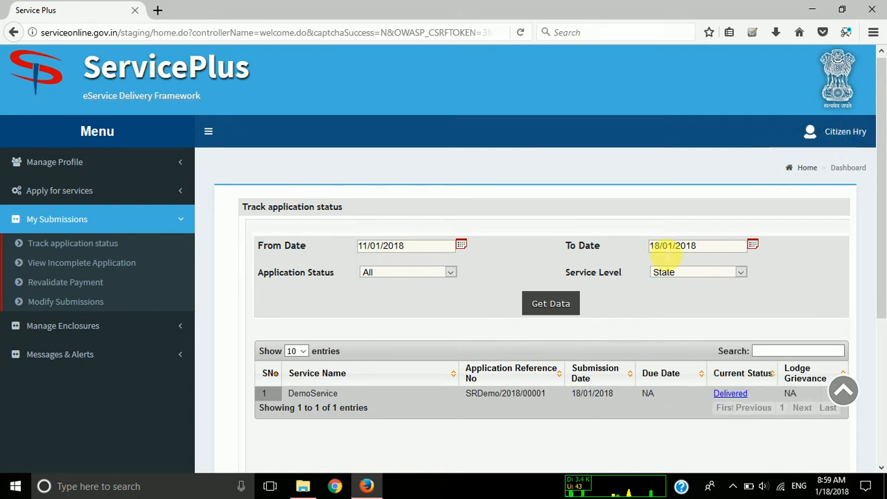
# Log out of the citizen account.
pyautogui.click(814, 133)
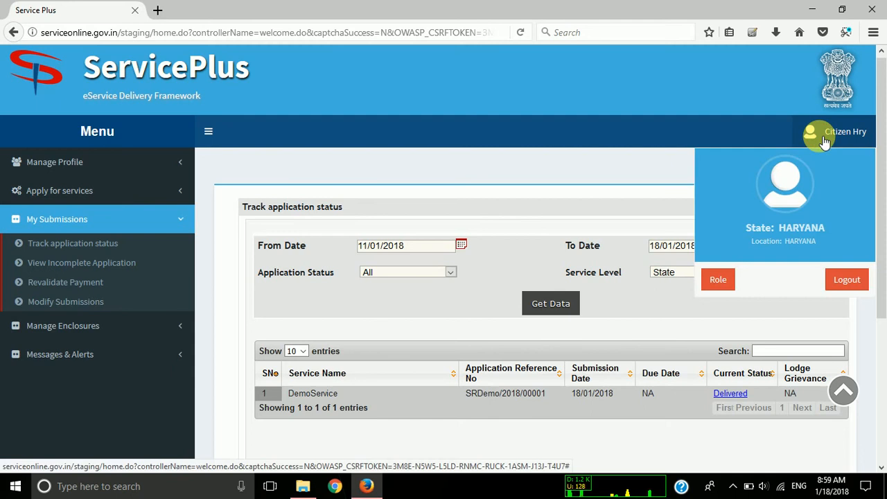
pyautogui.click(843, 280)
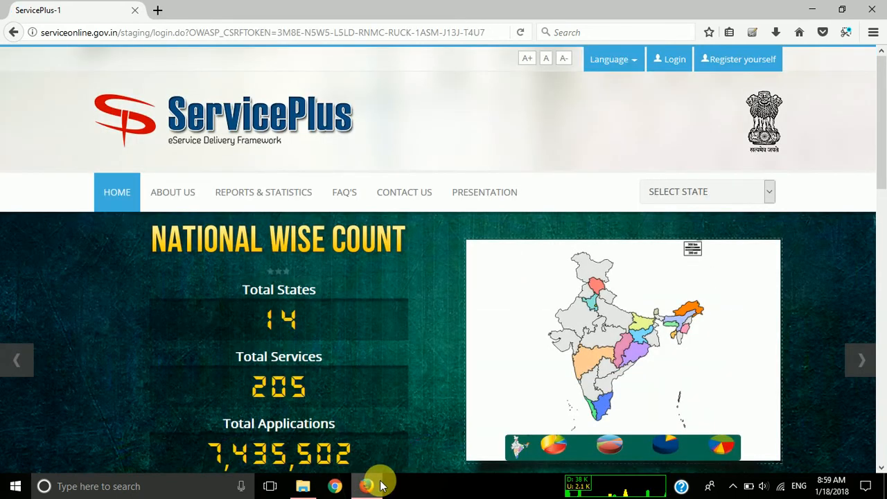
pyautogui.moveTo(381, 485)
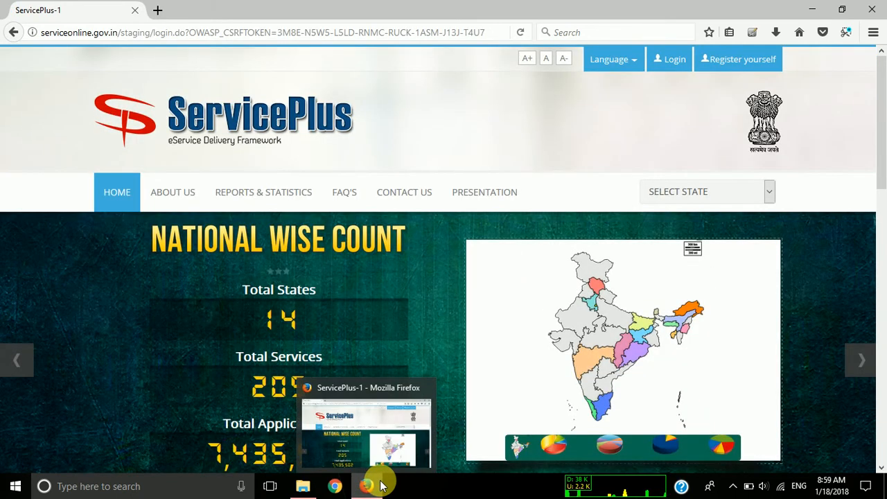